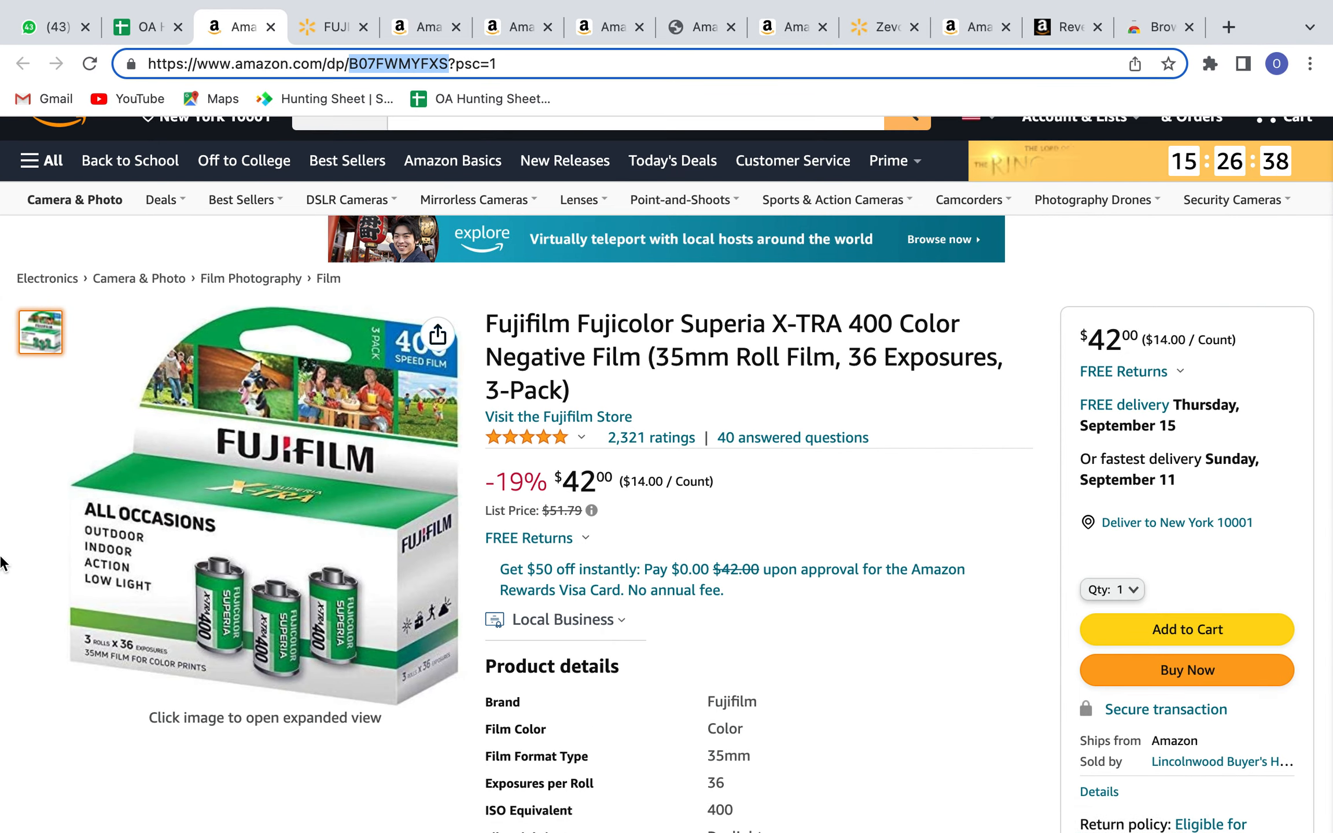
Step: Examine the Amazon listing for the Fujifilm Superia X-TRA 400 3-pack, including its price, product details and other sellers
{"action": "scroll", "coordinate": [349, 603], "scroll_direction": "left", "scroll_amount": 1}
{"action": "scroll", "coordinate": [840, 669], "scroll_direction": "down", "scroll_amount": 5}
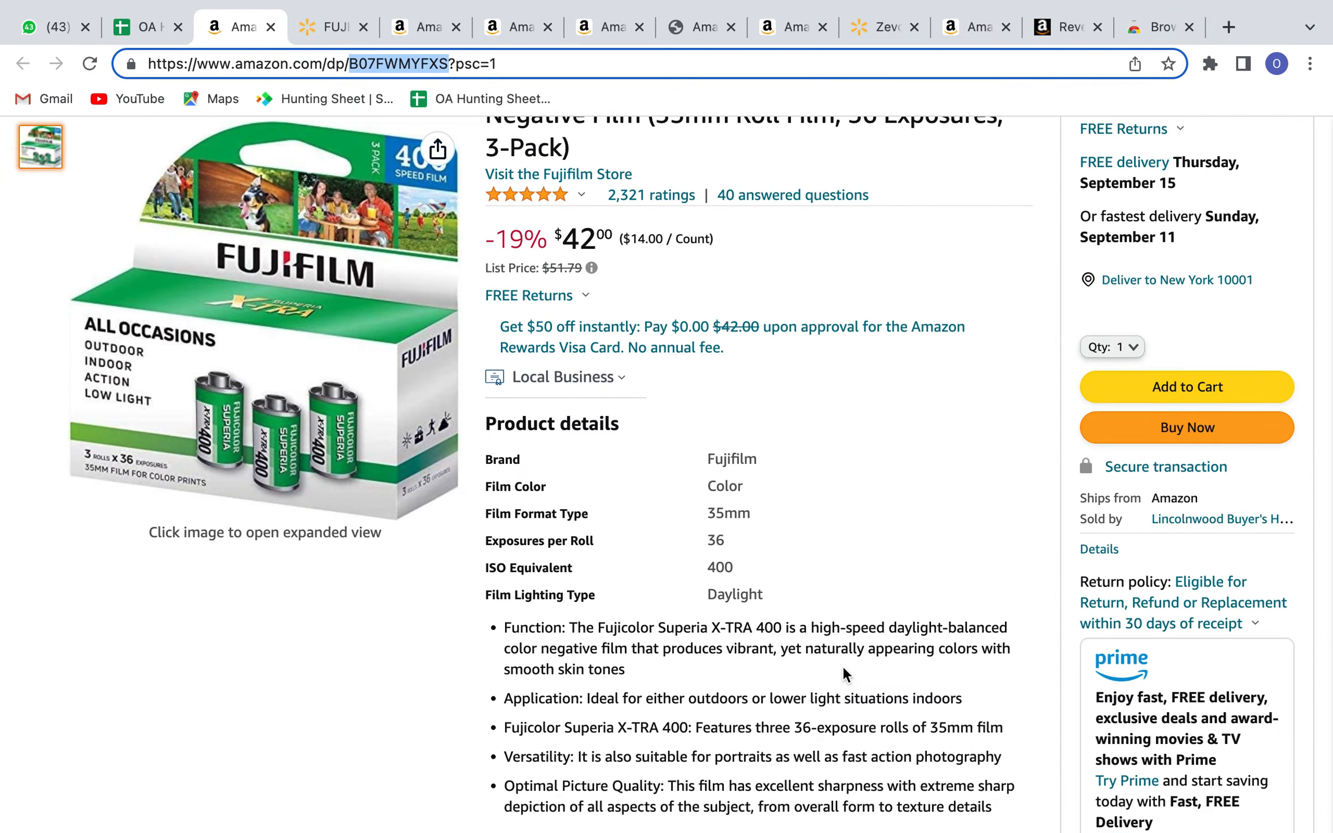
{"action": "scroll", "coordinate": [1151, 458], "scroll_direction": "down", "scroll_amount": 6}
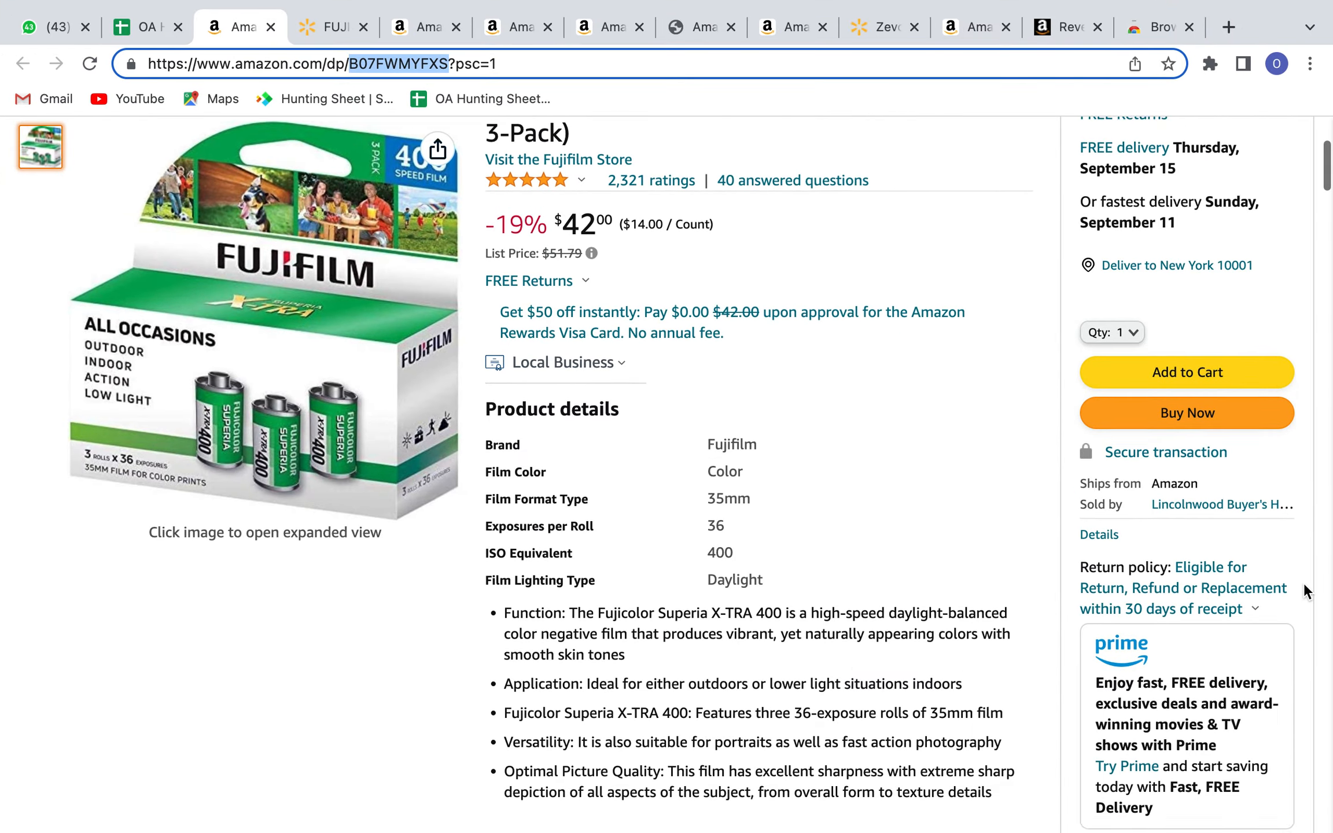
{"action": "scroll", "coordinate": [1305, 591], "scroll_direction": "down", "scroll_amount": 4}
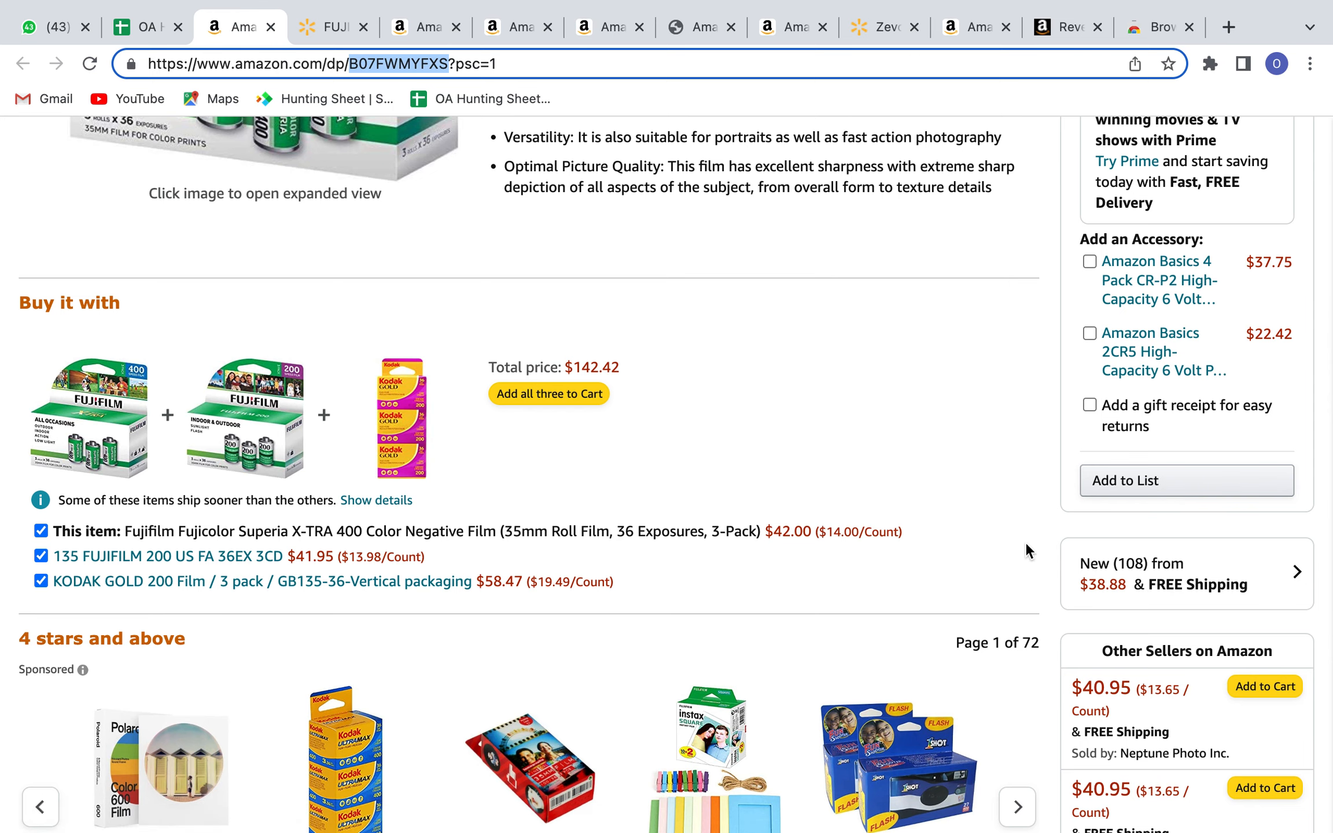
{"action": "scroll", "coordinate": [1137, 528], "scroll_direction": "up", "scroll_amount": 7}
{"action": "scroll", "coordinate": [861, 584], "scroll_direction": "up", "scroll_amount": 7}
{"action": "scroll", "coordinate": [862, 571], "scroll_direction": "down", "scroll_amount": 7}
{"action": "scroll", "coordinate": [862, 570], "scroll_direction": "down", "scroll_amount": 6}
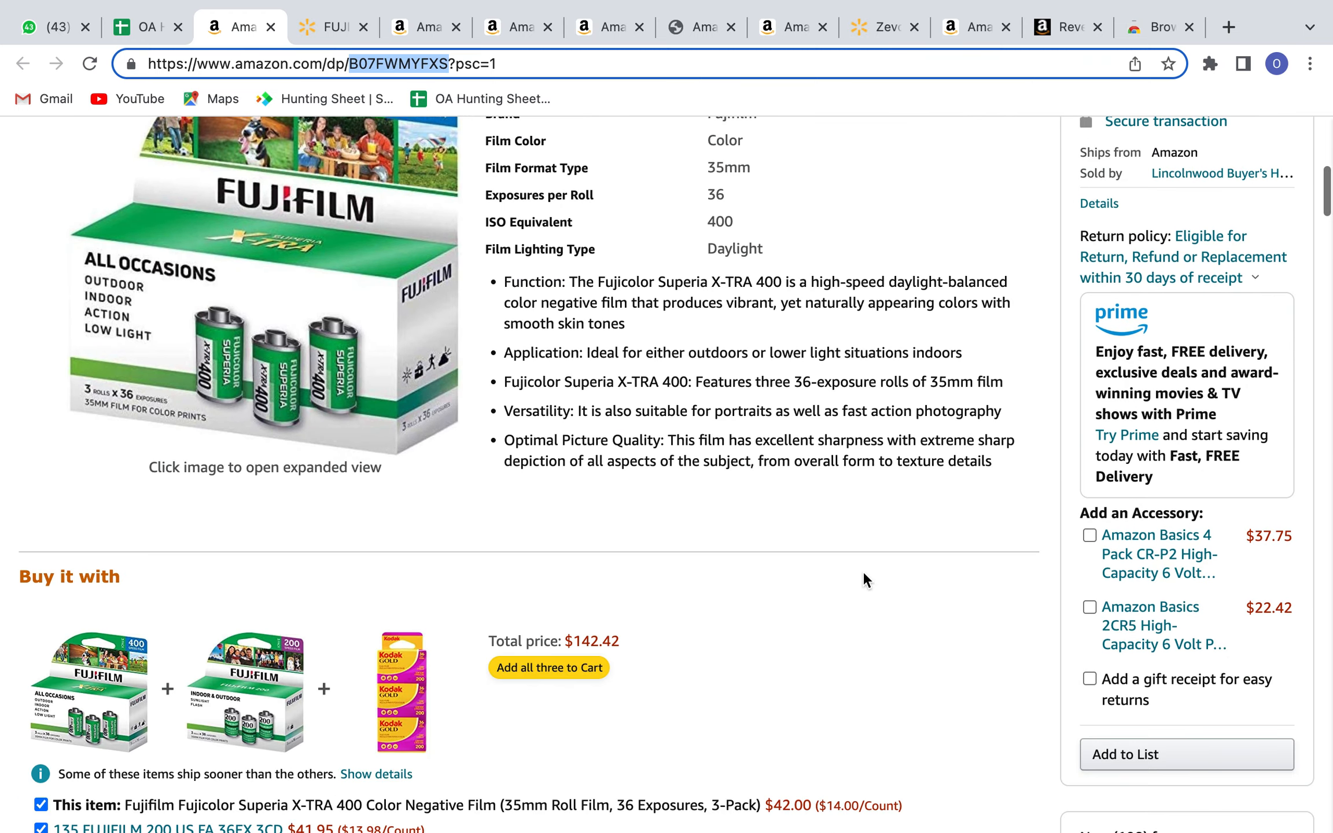
{"action": "scroll", "coordinate": [899, 513], "scroll_direction": "down", "scroll_amount": 3}
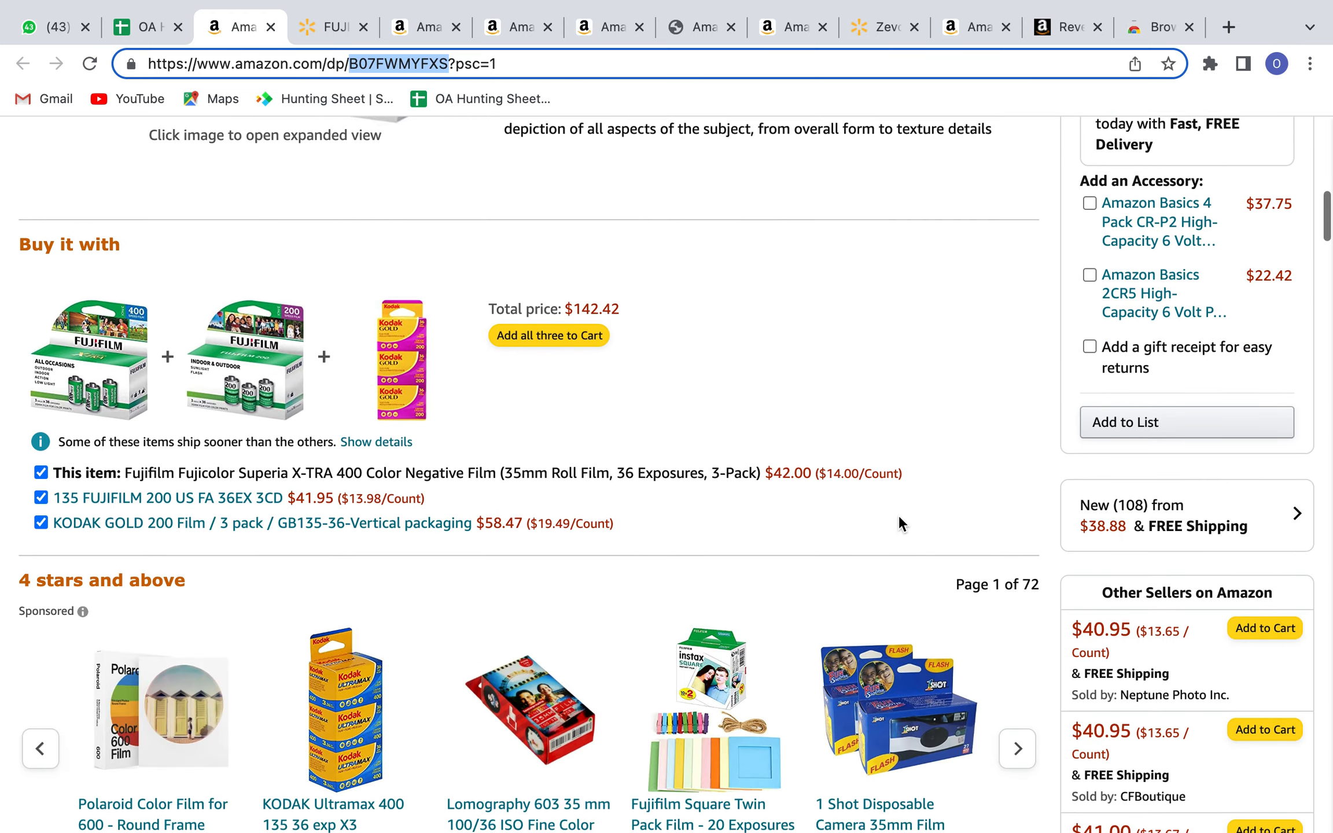
{"action": "mouse_move", "coordinate": [320, 49]}
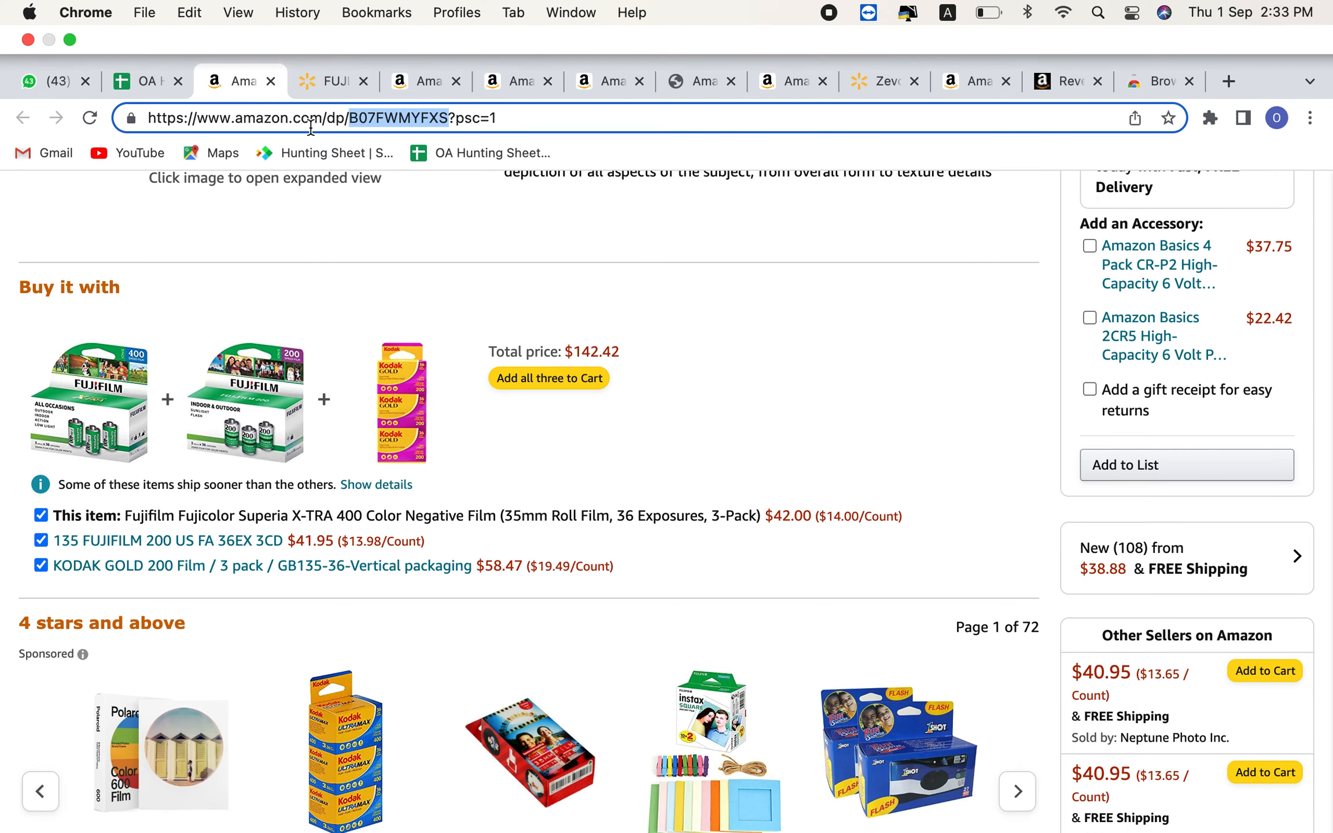
{"action": "scroll", "coordinate": [331, 232], "scroll_direction": "up", "scroll_amount": 10}
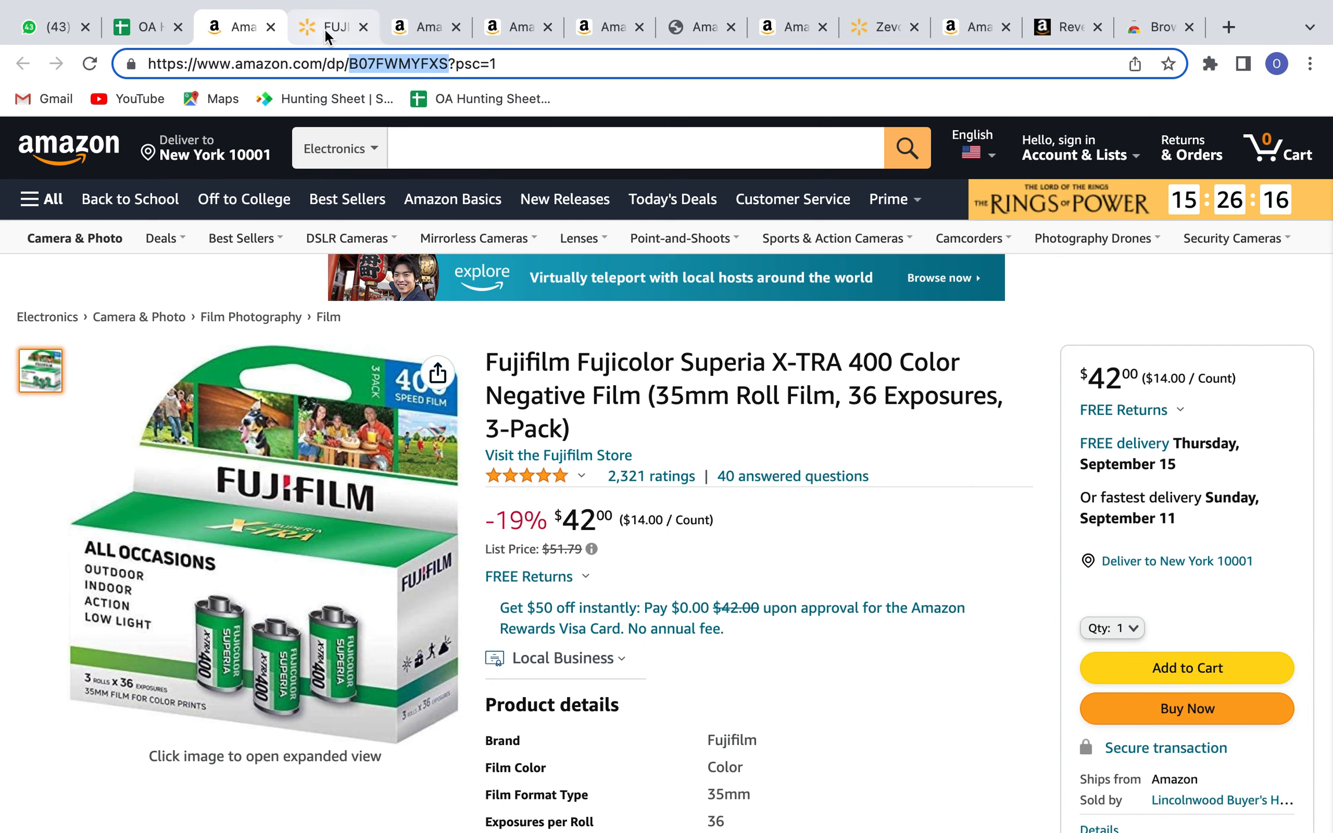
Step: Examine the matching Fujifilm Superia X-TRA 400 3-pack listing on Walmart for its price, pack and availability
{"action": "left_click", "coordinate": [324, 29]}
{"action": "scroll", "coordinate": [608, 533], "scroll_direction": "down", "scroll_amount": 5}
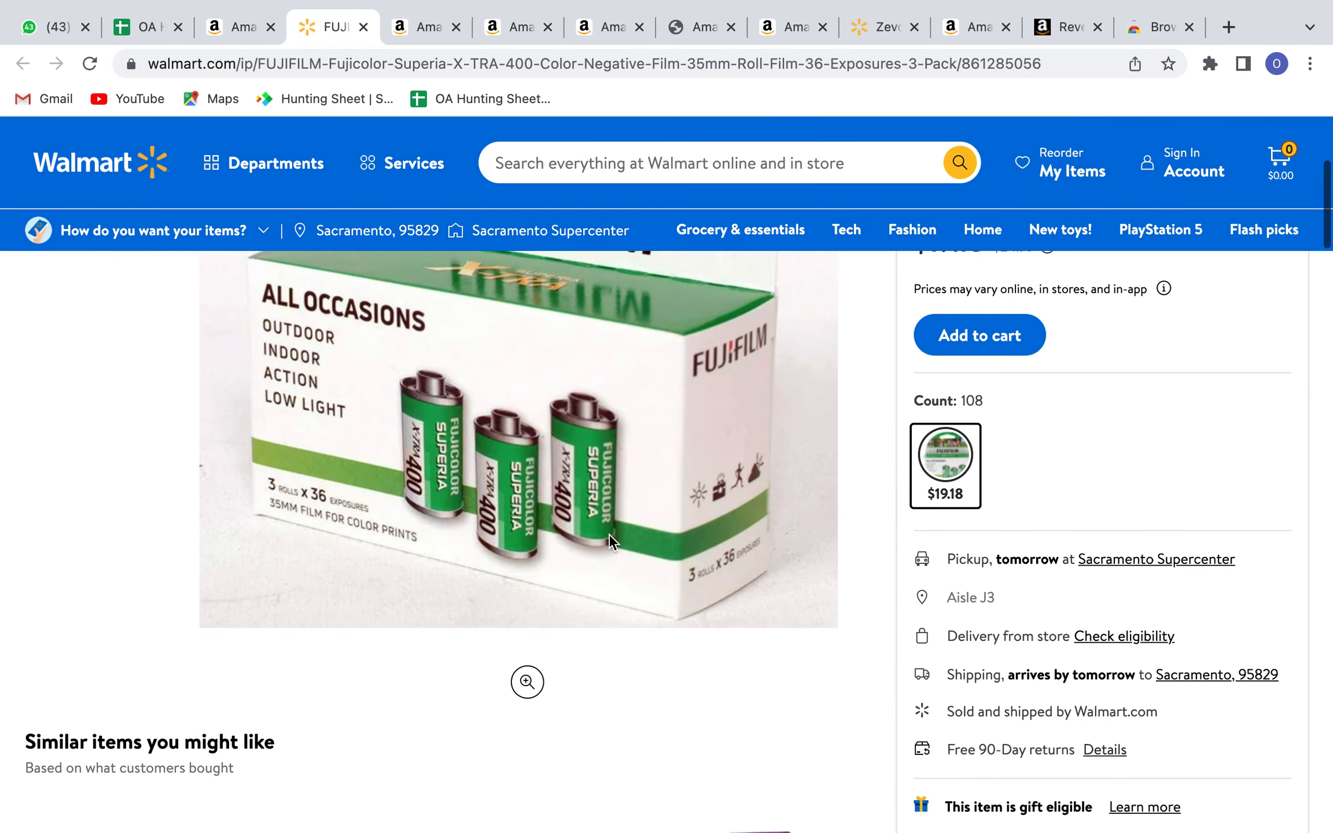
{"action": "scroll", "coordinate": [609, 537], "scroll_direction": "up", "scroll_amount": 3}
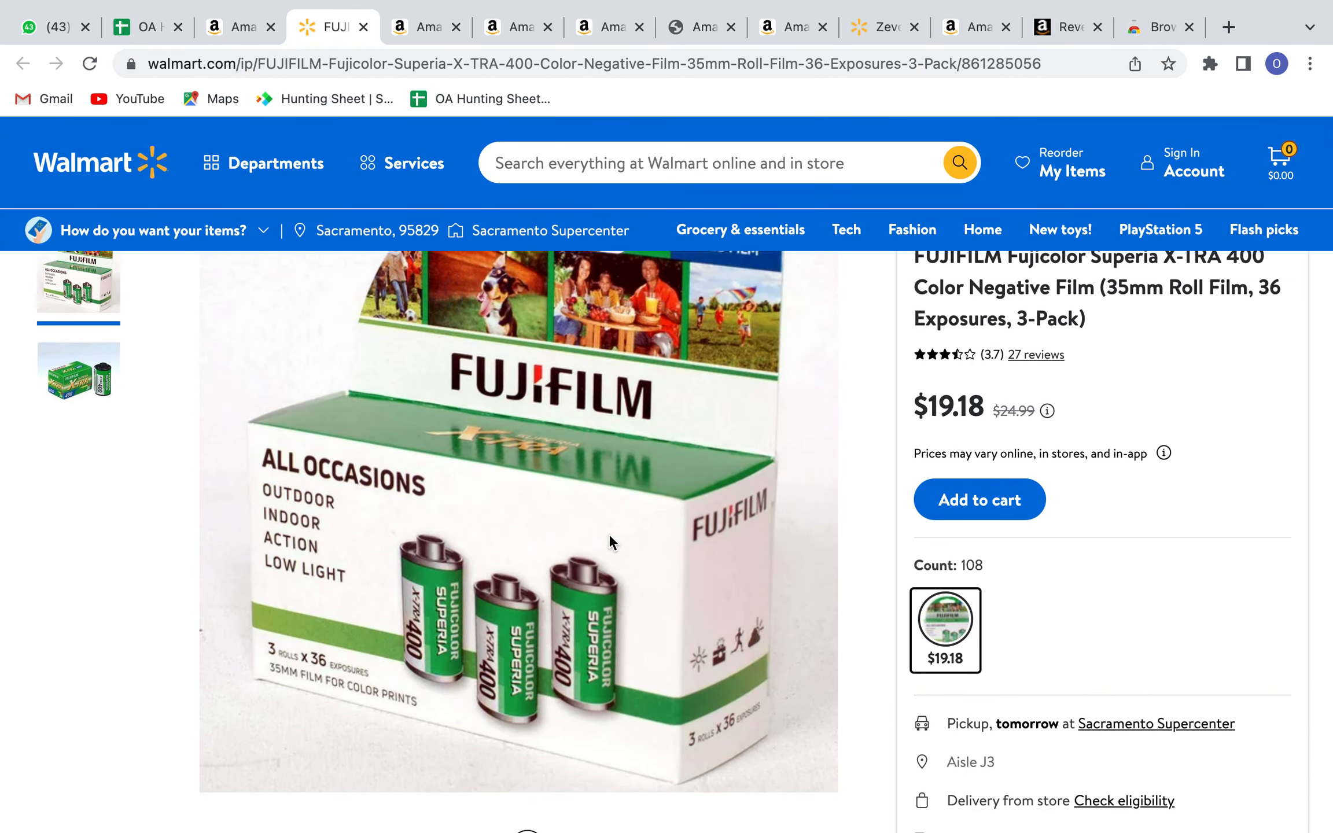
{"action": "scroll", "coordinate": [608, 533], "scroll_direction": "up", "scroll_amount": 2}
{"action": "scroll", "coordinate": [669, 616], "scroll_direction": "down", "scroll_amount": 3}
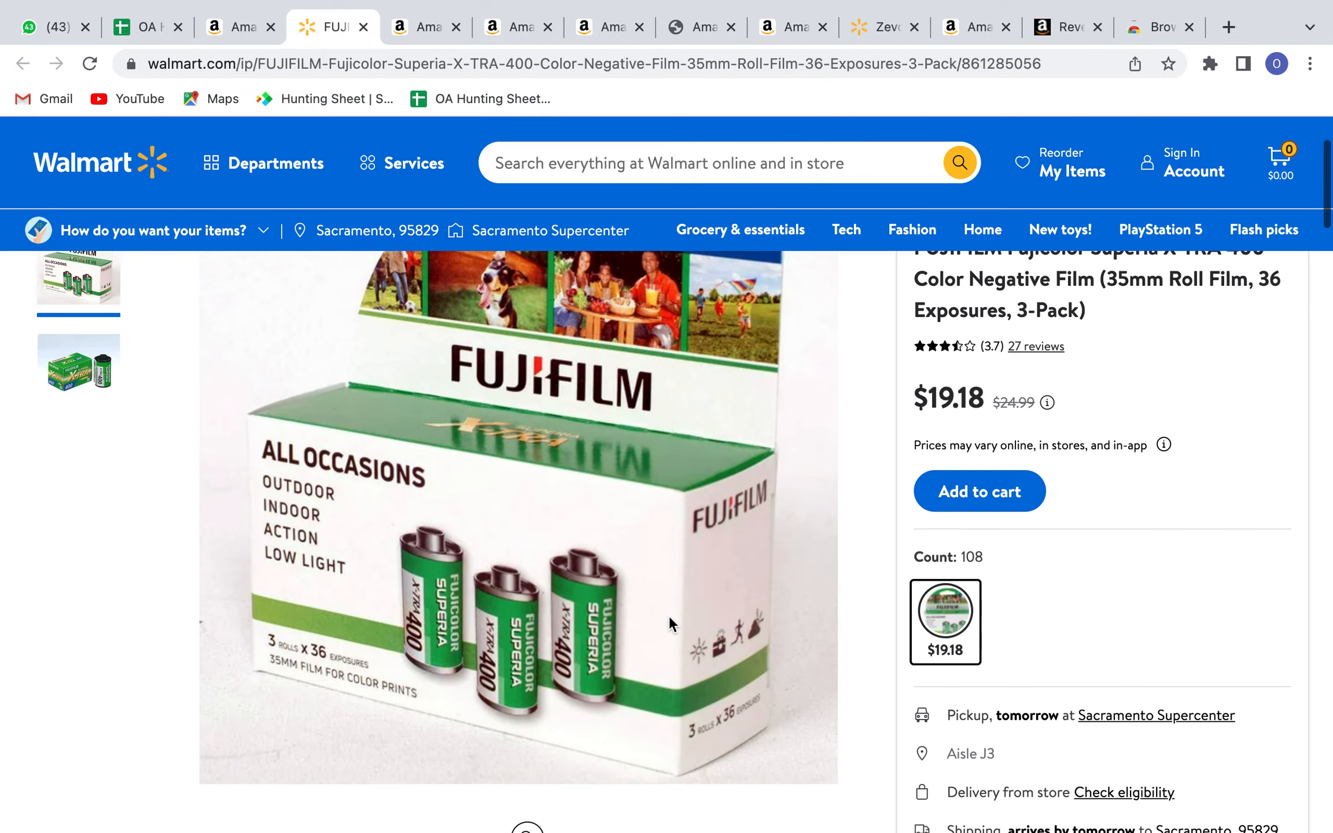
Step: Return to the Fujifilm listing on Amazon and examine its price, seller offers and product information
{"action": "left_click", "coordinate": [236, 30]}
{"action": "scroll", "coordinate": [463, 511], "scroll_direction": "down", "scroll_amount": 5}
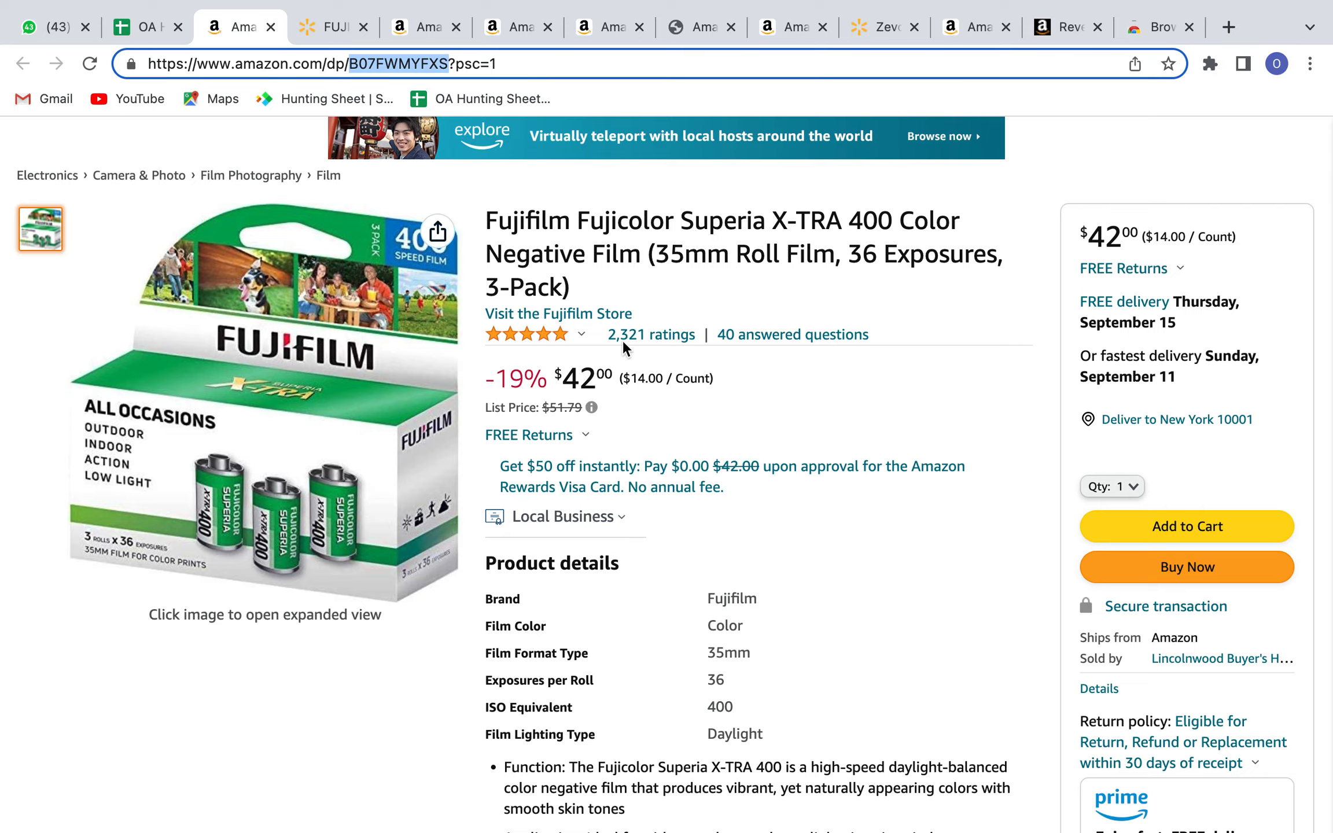
{"action": "scroll", "coordinate": [580, 527], "scroll_direction": "down", "scroll_amount": 15}
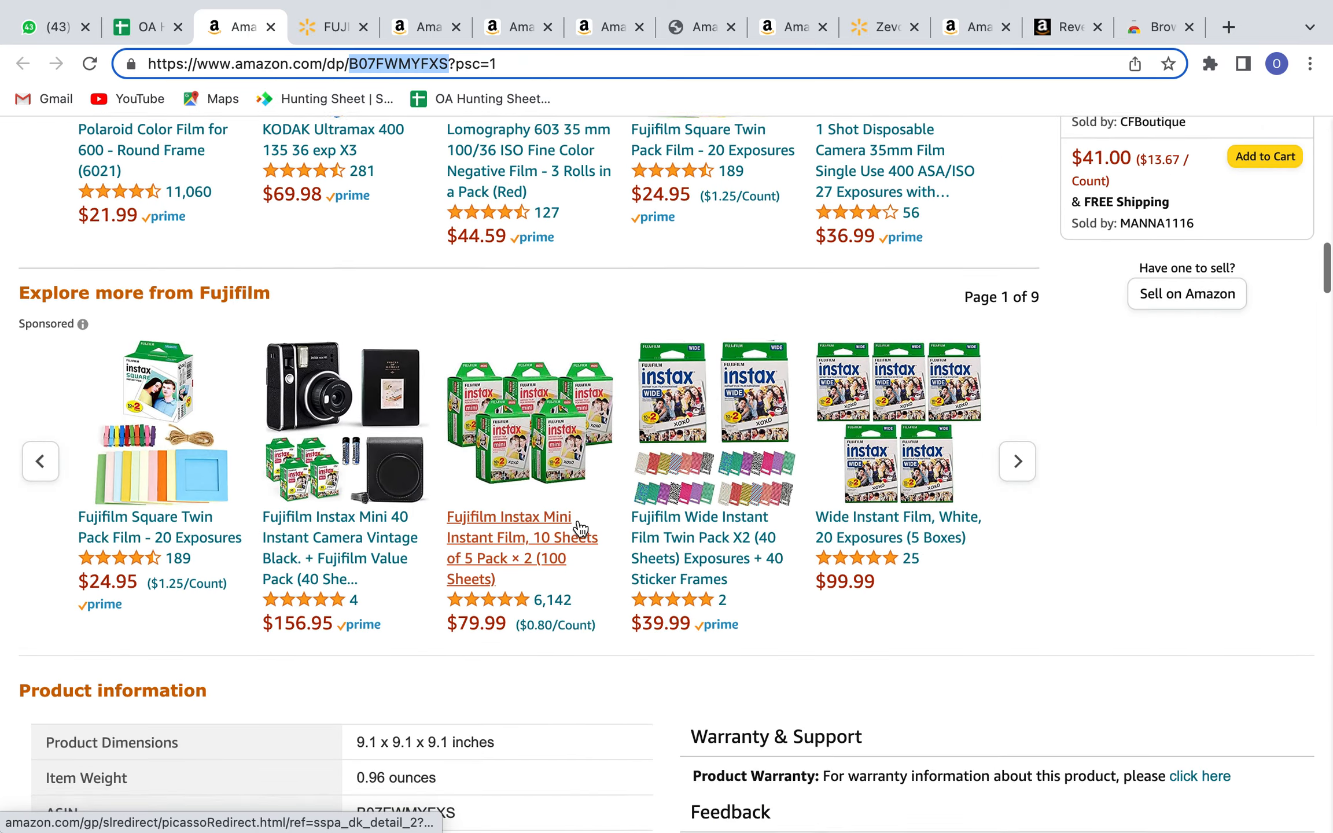
{"action": "scroll", "coordinate": [579, 528], "scroll_direction": "down", "scroll_amount": 5}
{"action": "scroll", "coordinate": [579, 528], "scroll_direction": "up", "scroll_amount": 20}
{"action": "scroll", "coordinate": [977, 521], "scroll_direction": "down", "scroll_amount": 3}
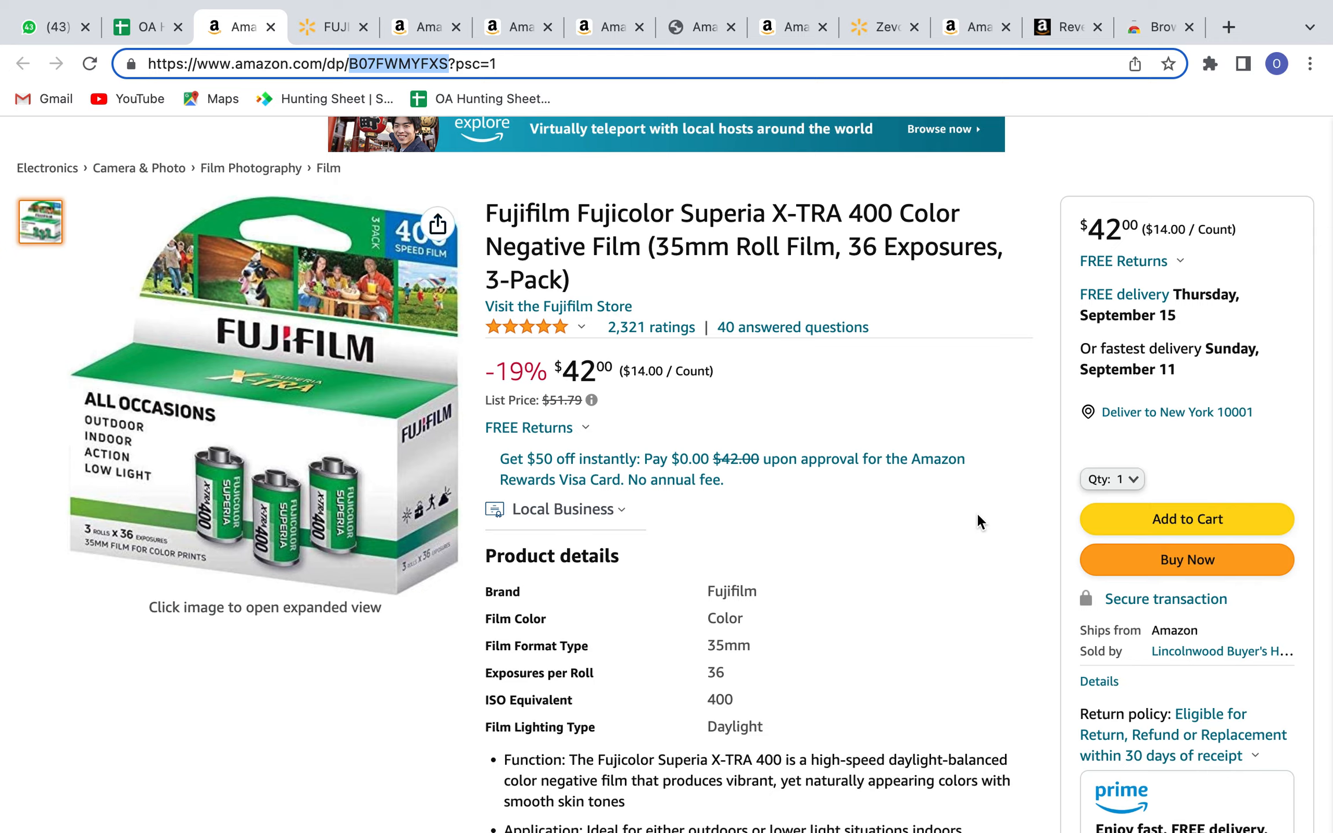
{"action": "scroll", "coordinate": [977, 521], "scroll_direction": "down", "scroll_amount": 3}
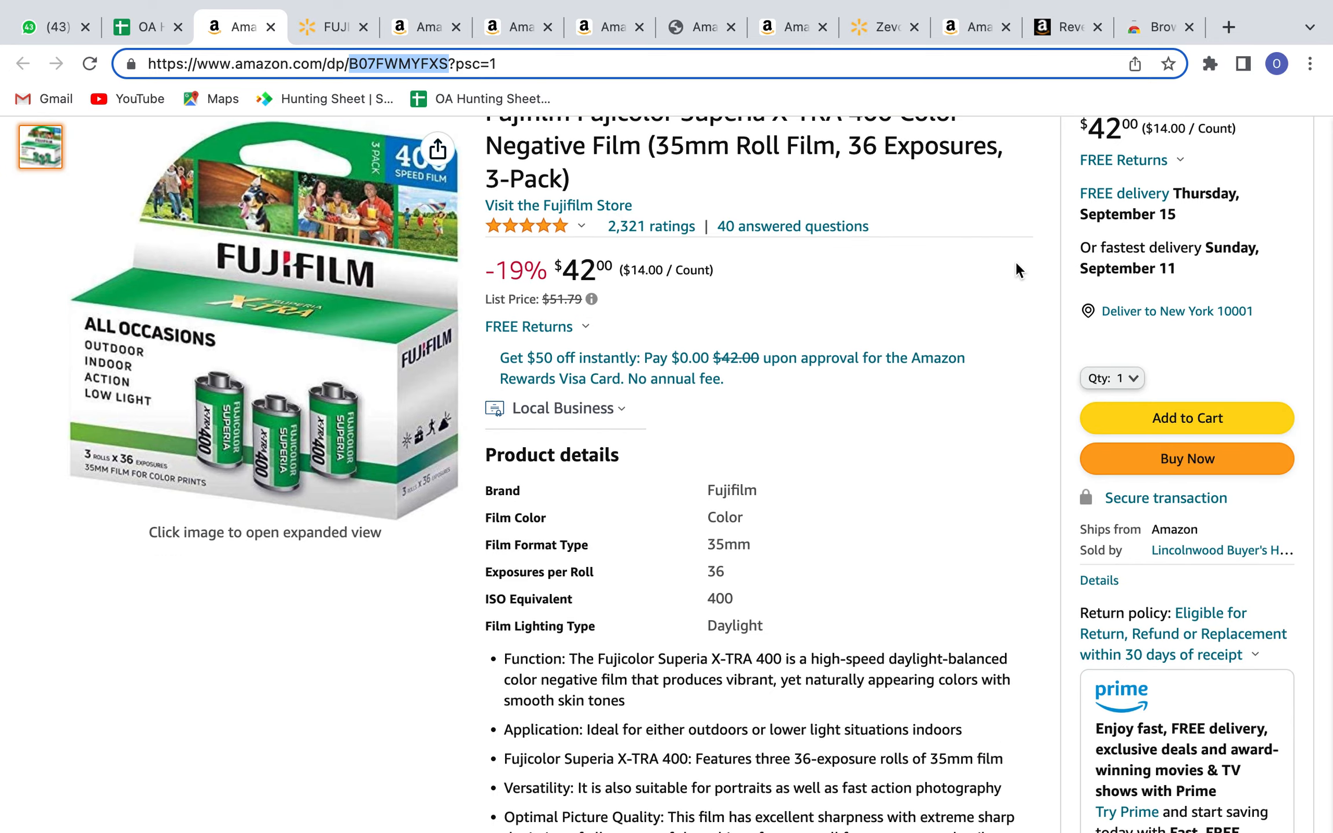
{"action": "scroll", "coordinate": [1015, 262], "scroll_direction": "up", "scroll_amount": 10}
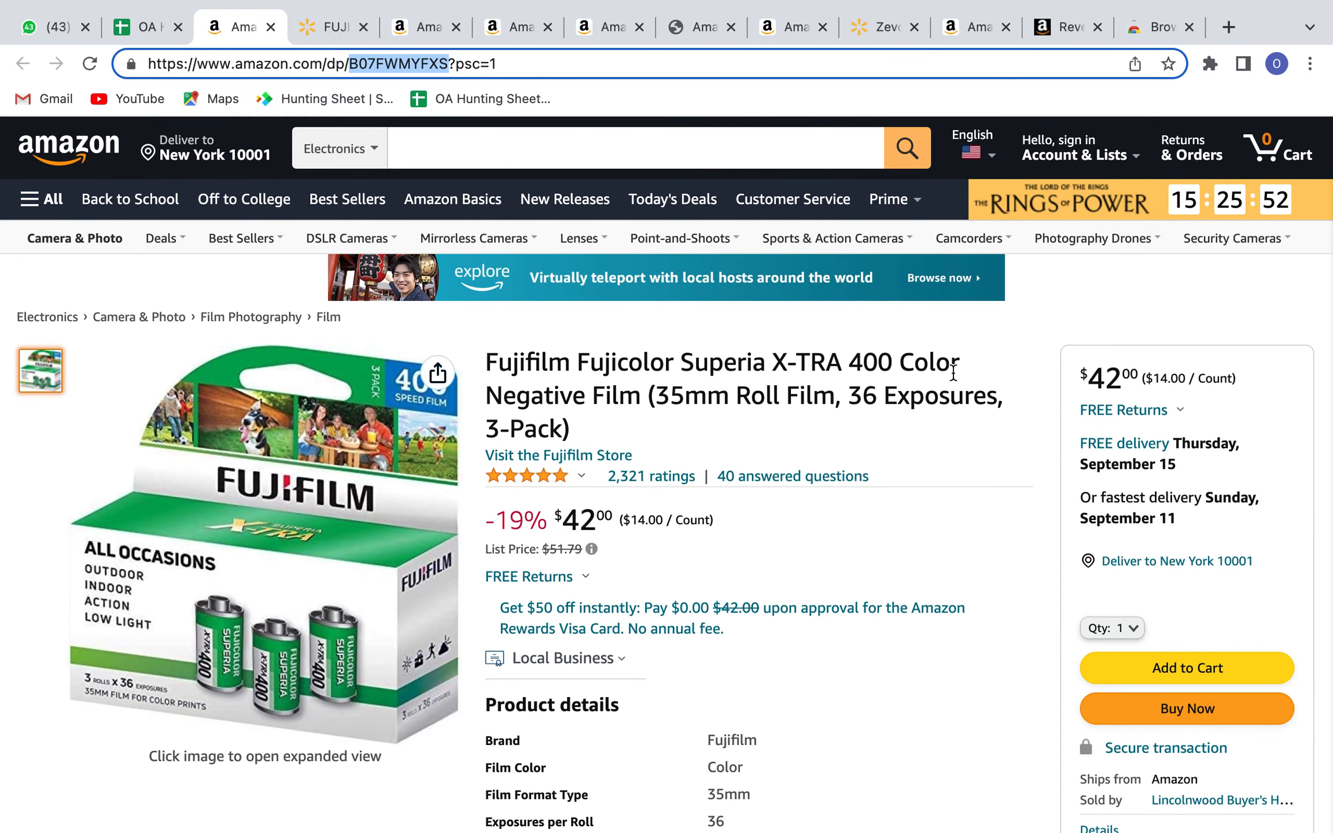
Step: Search the web for "ds amazon quick view" and install the DS Amazon Quick View extension from the Chrome Web Store
{"action": "left_click", "coordinate": [1229, 27]}
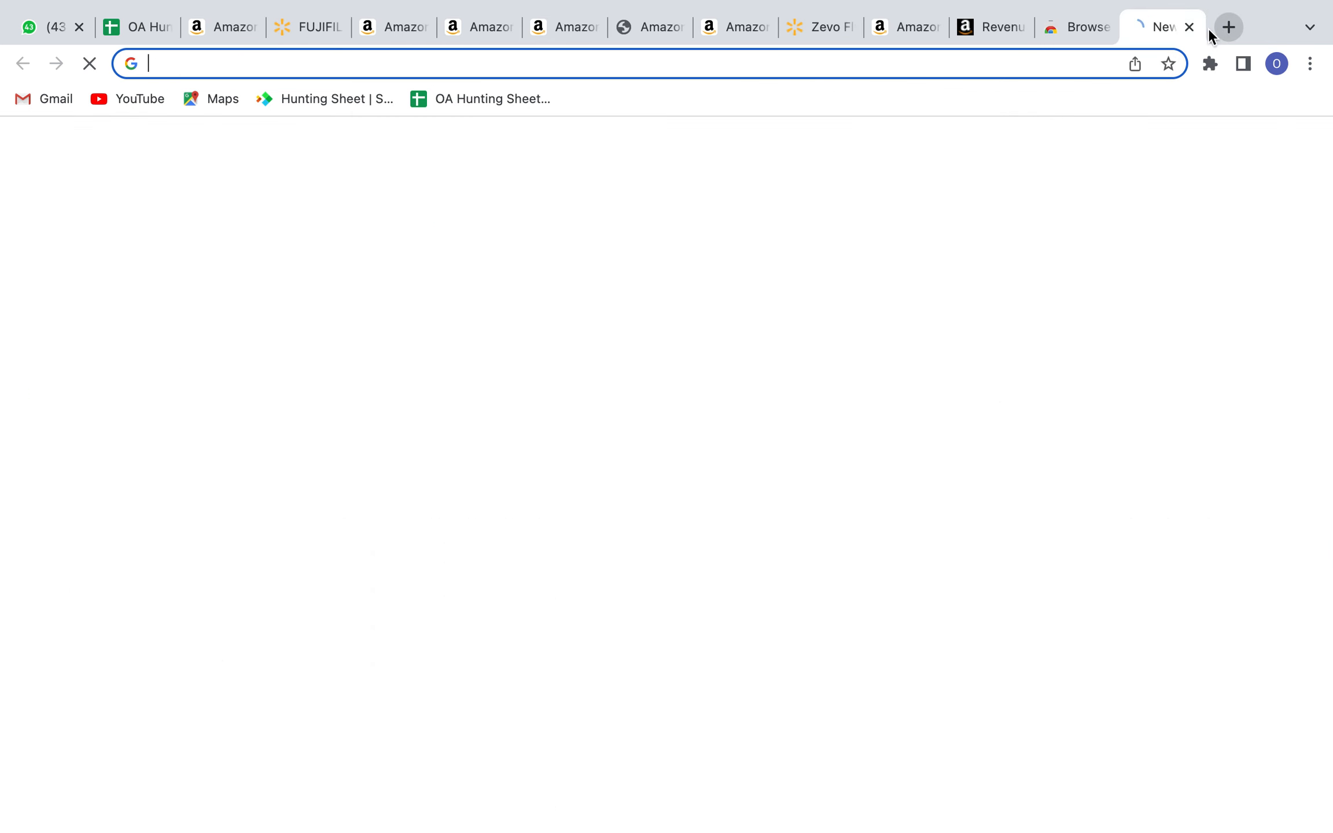
{"action": "type", "text": "ds"}
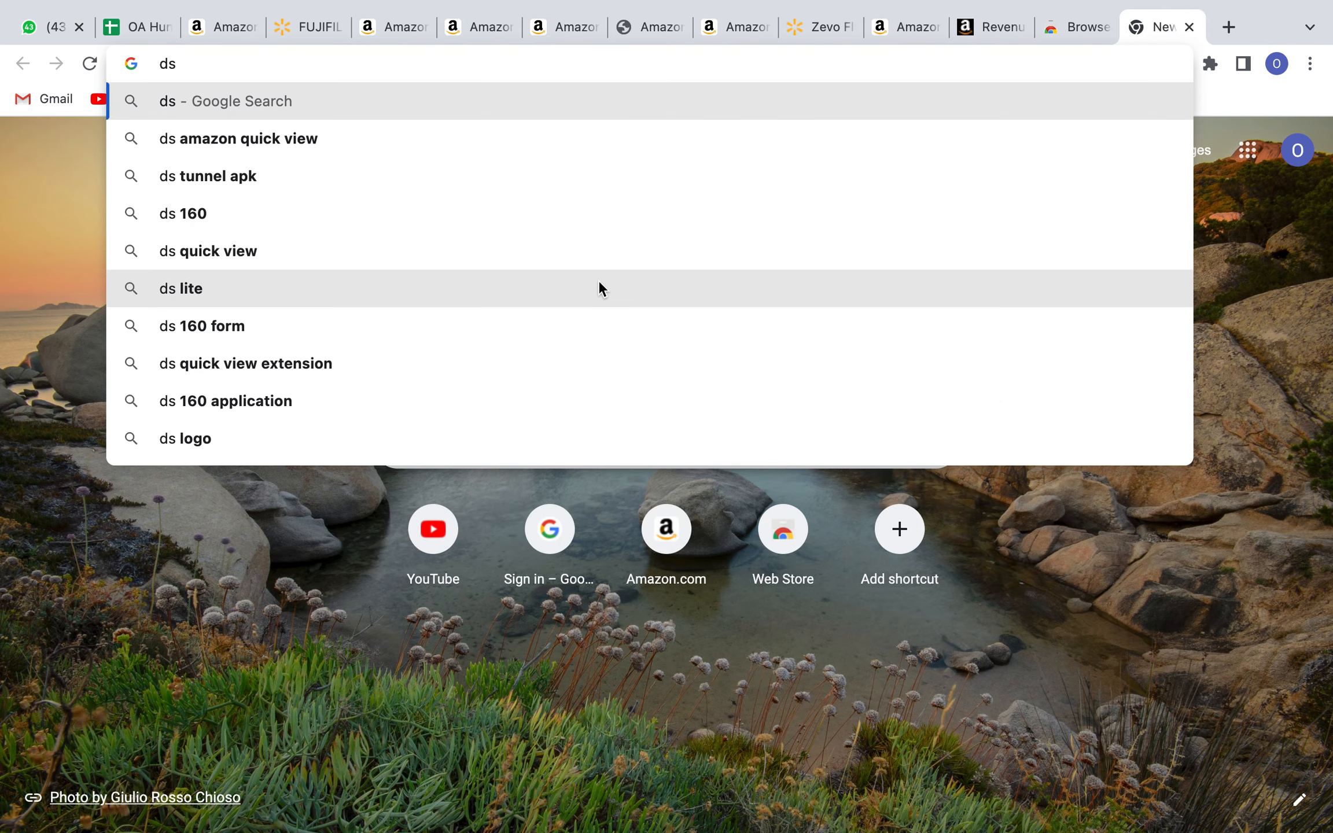
{"action": "left_click", "coordinate": [285, 141]}
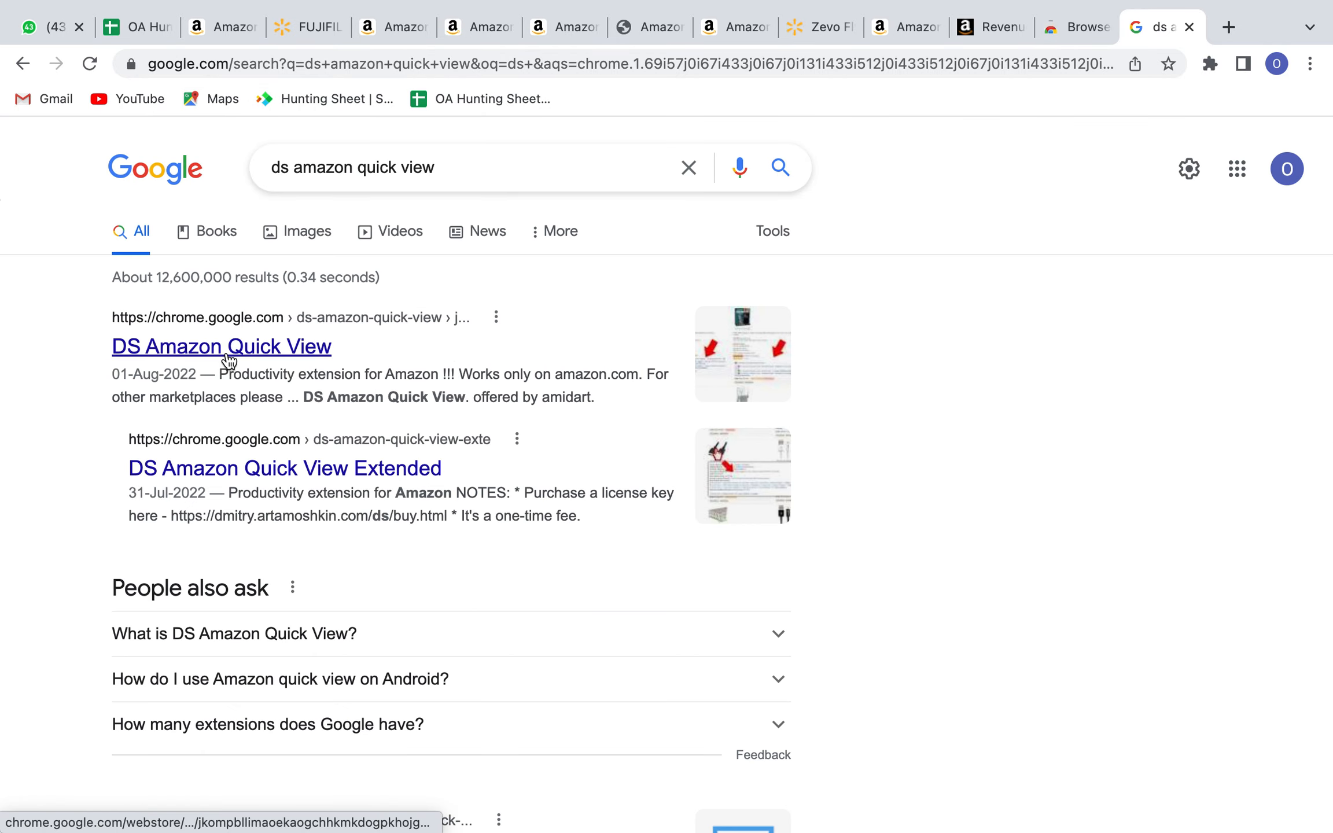
{"action": "left_click", "coordinate": [230, 350]}
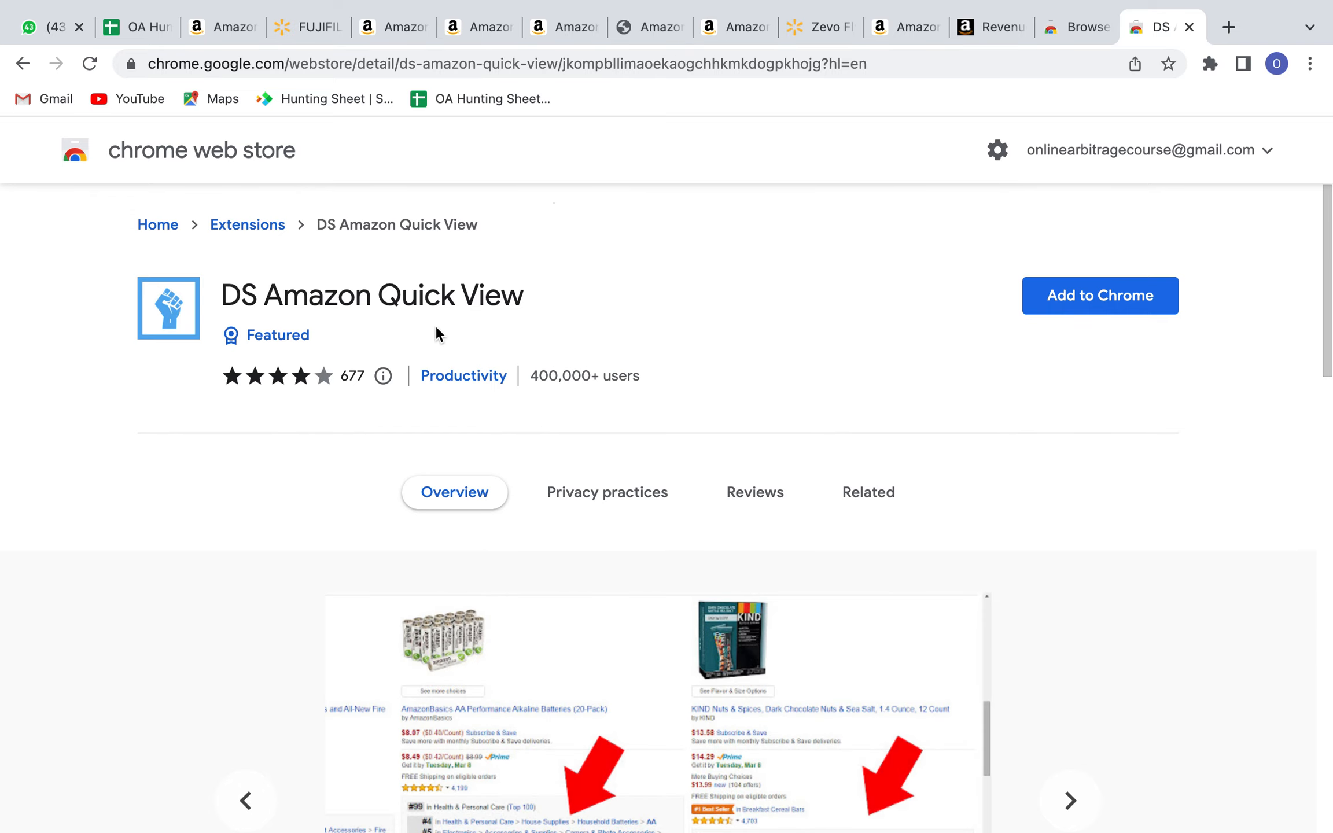
{"action": "left_click", "coordinate": [1082, 297]}
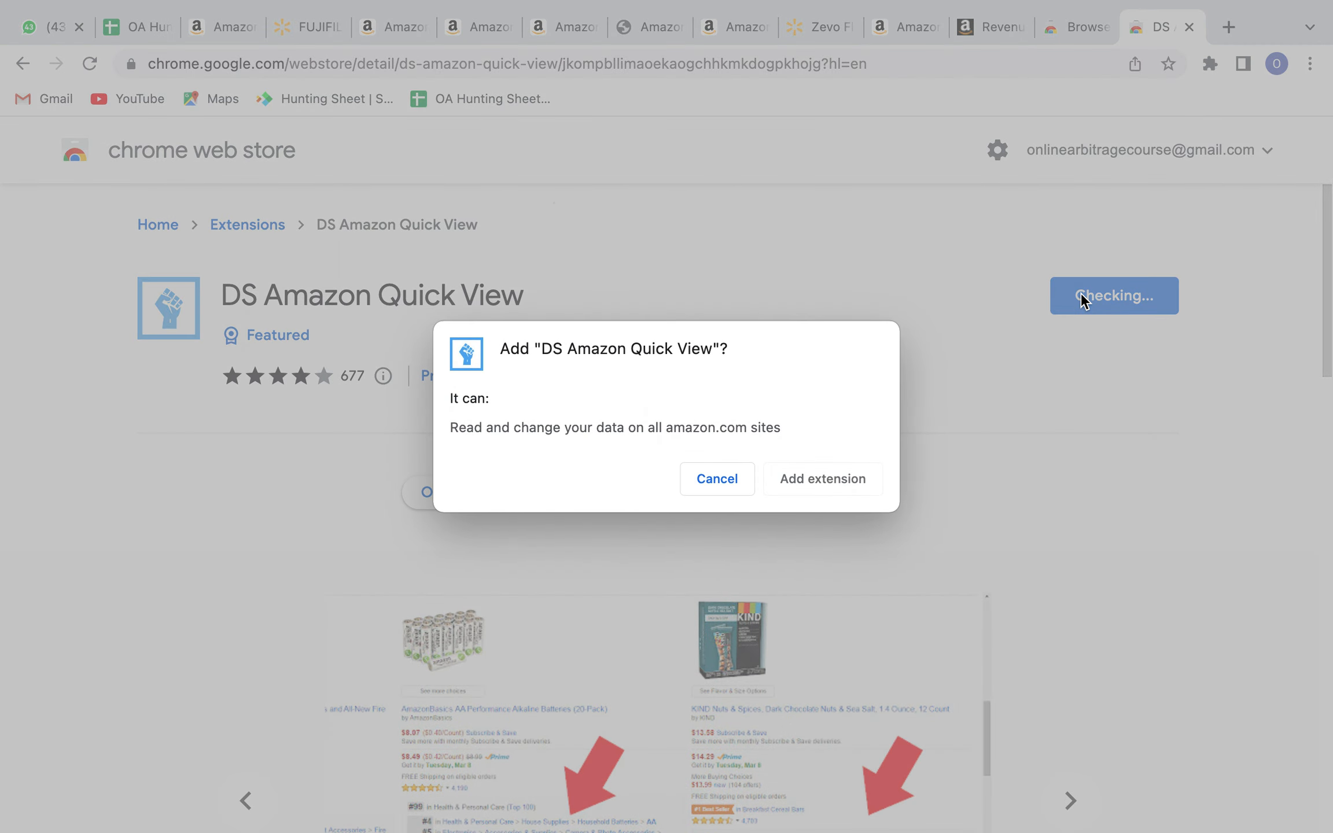
{"action": "left_click", "coordinate": [842, 488]}
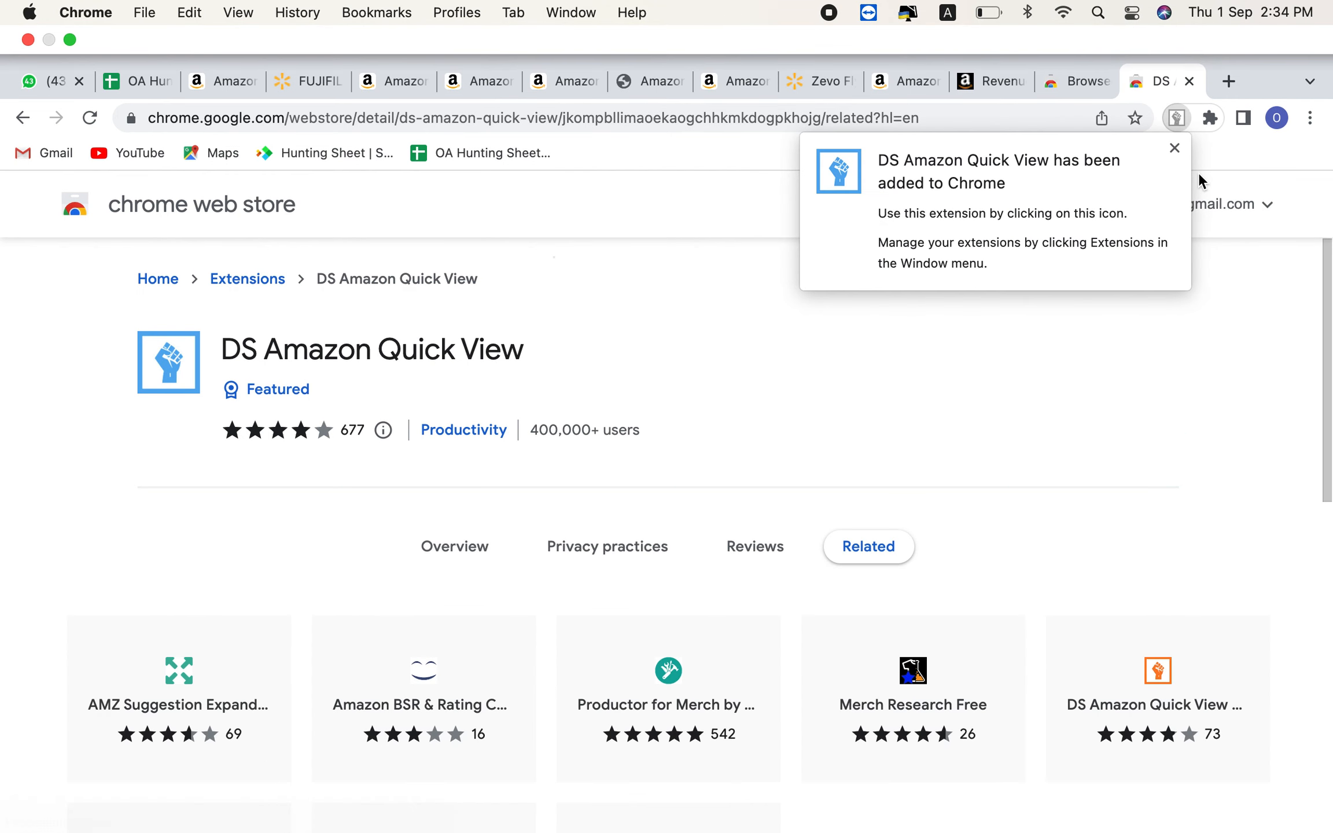
Step: Search the web for "keepa extension chrome" and install the Keepa - Amazon Price Tracker extension from the Chrome Web Store
{"action": "left_click", "coordinate": [1228, 82]}
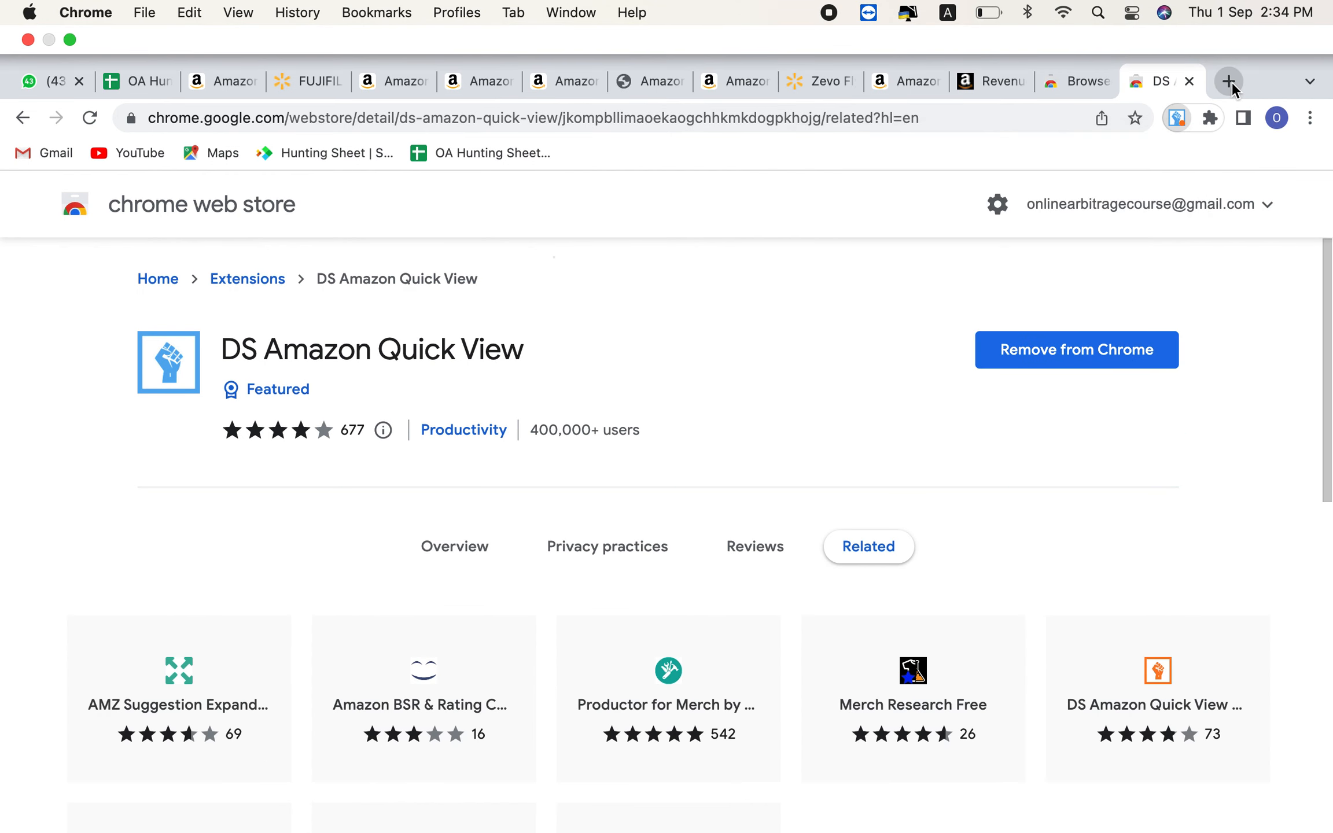
{"action": "type", "text": "kee"}
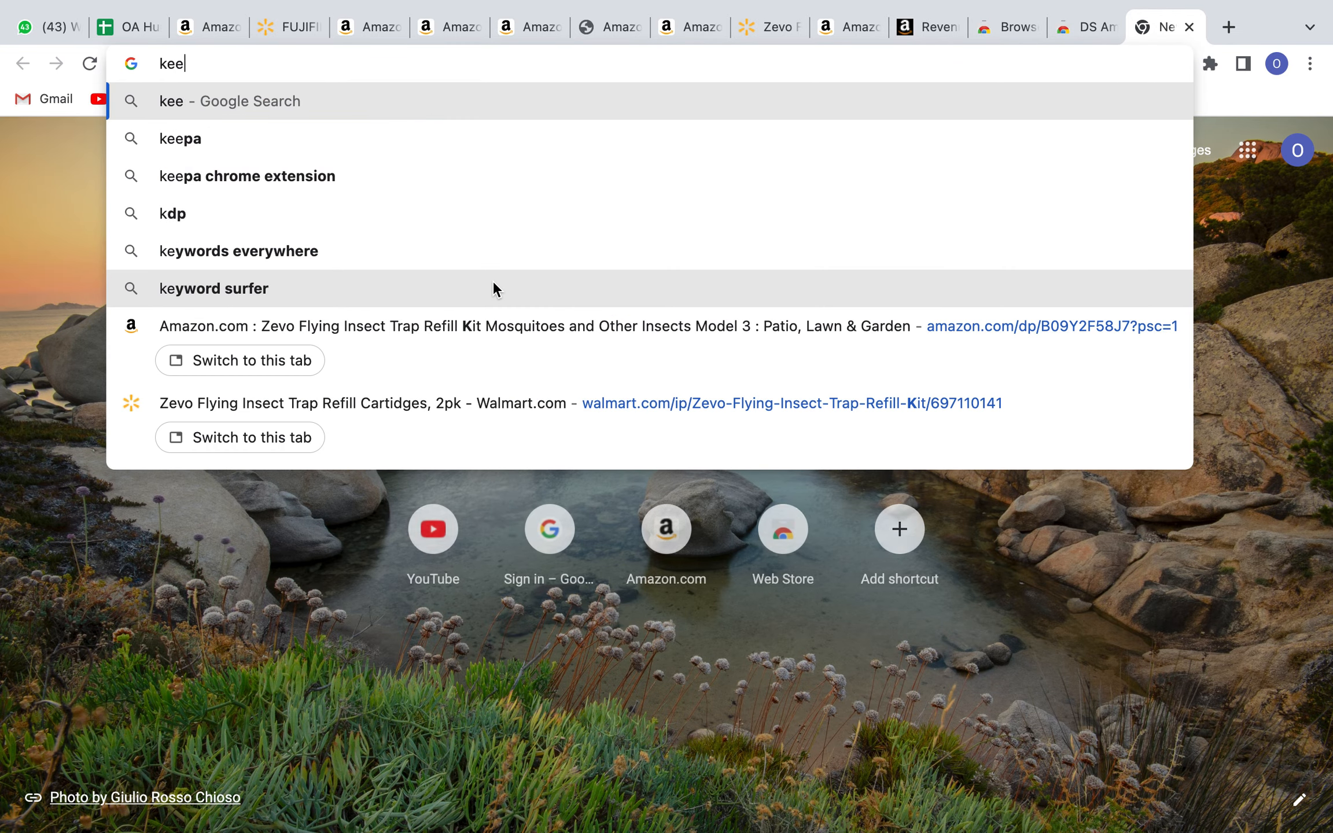
{"action": "type", "text": "paextension"}
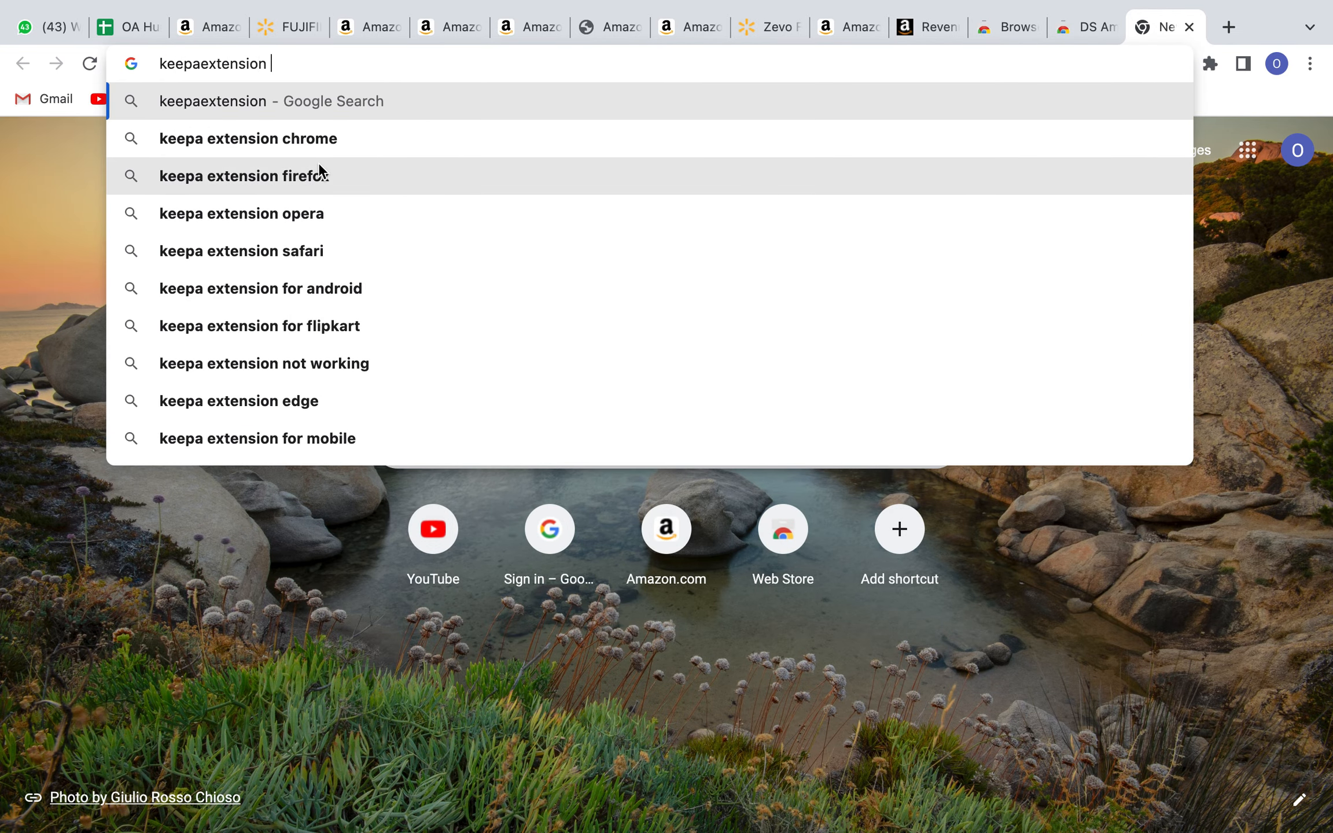
{"action": "left_click", "coordinate": [312, 141]}
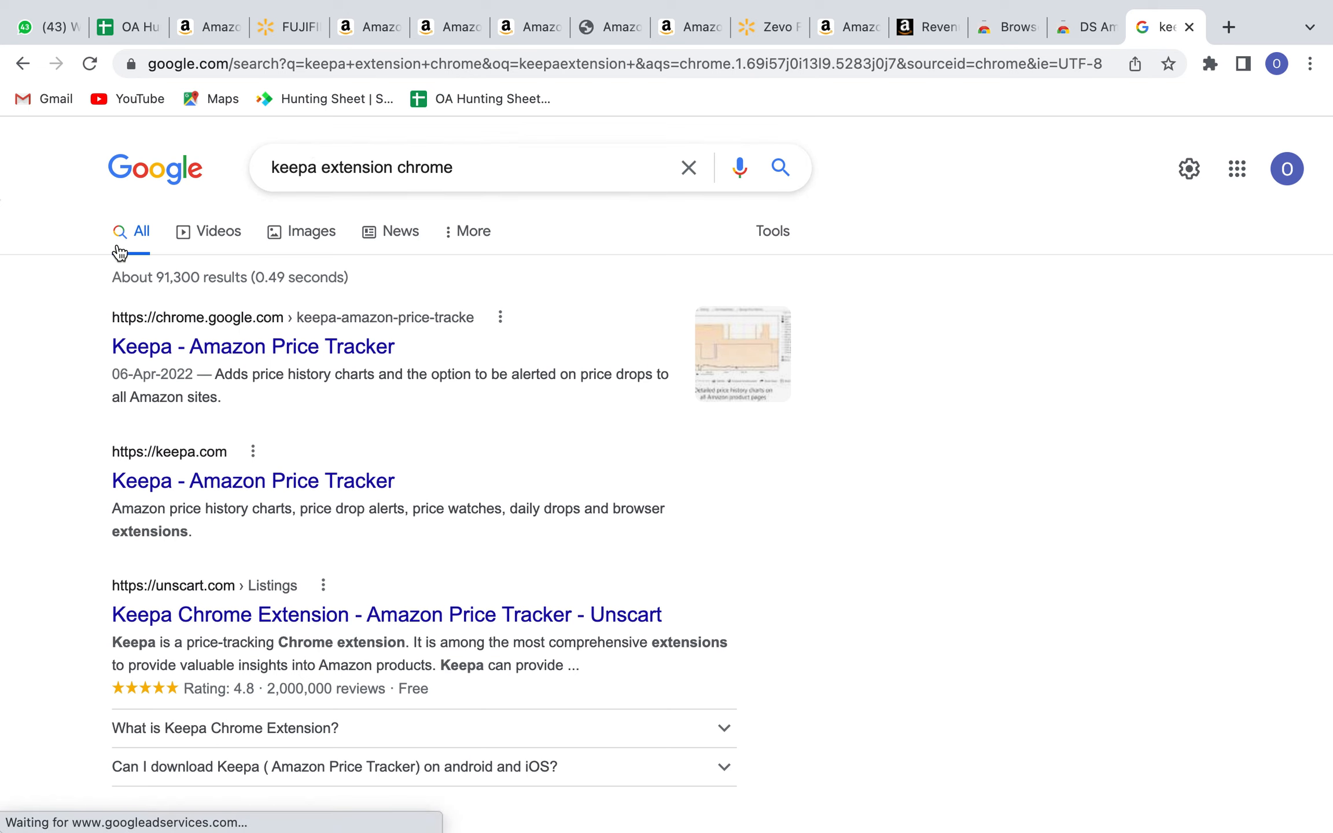
{"action": "left_click", "coordinate": [255, 354]}
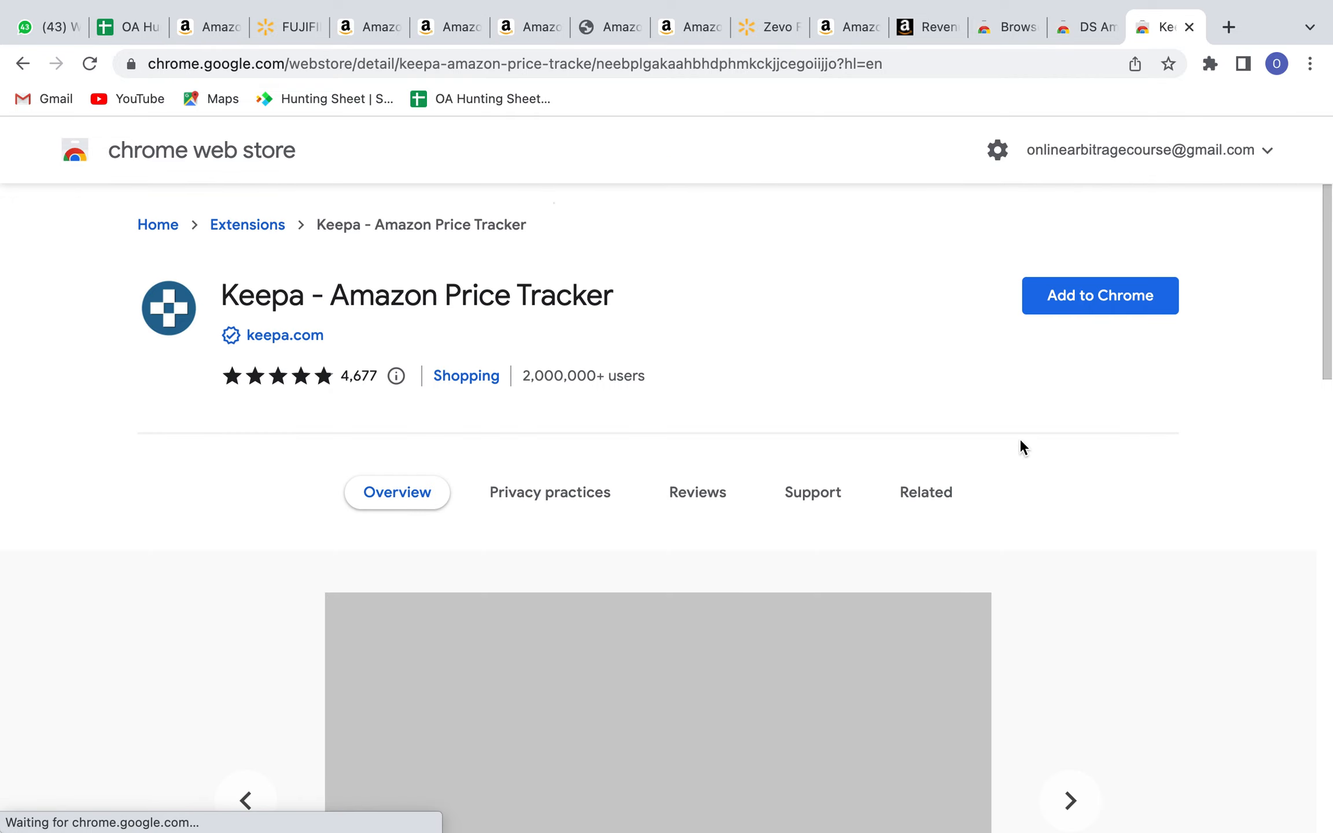
{"action": "left_click", "coordinate": [1088, 310]}
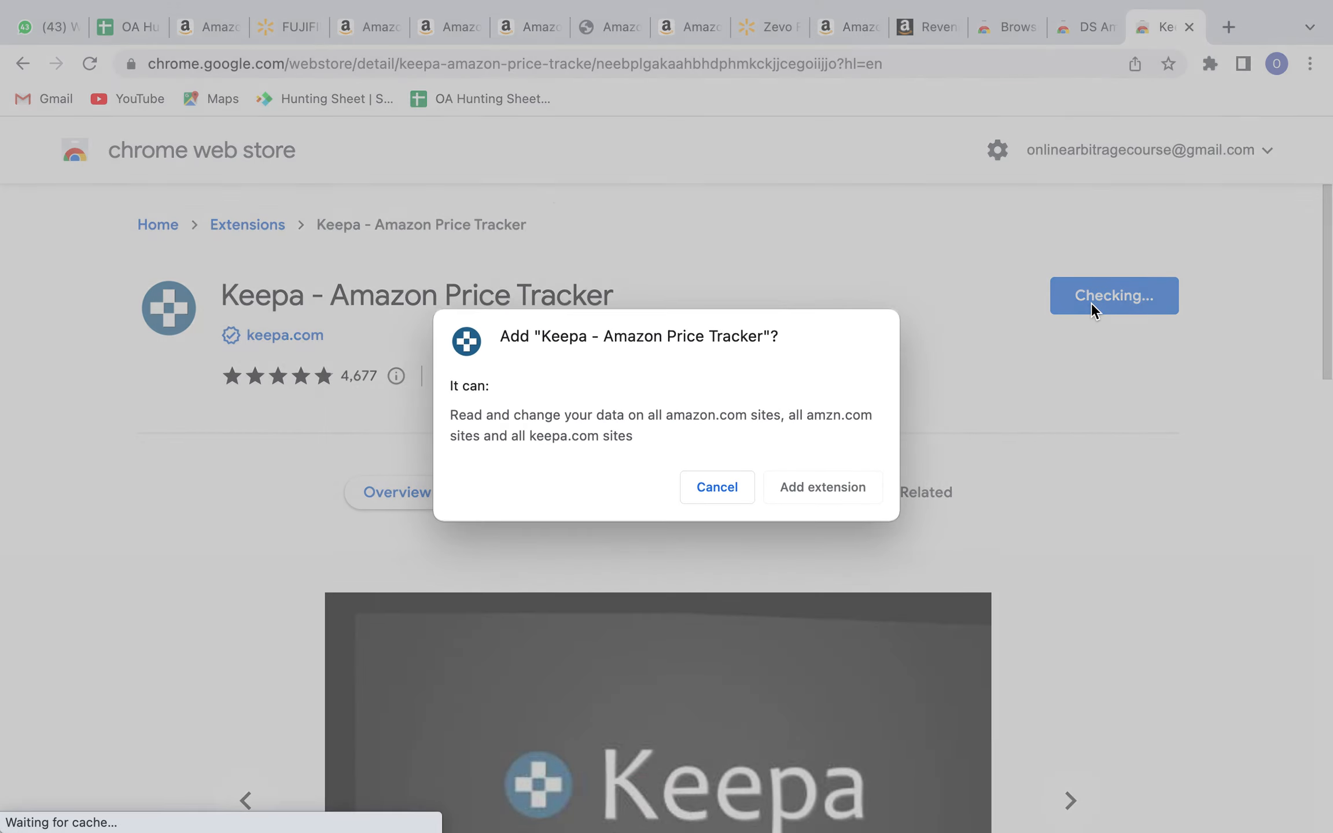
{"action": "left_click", "coordinate": [818, 486]}
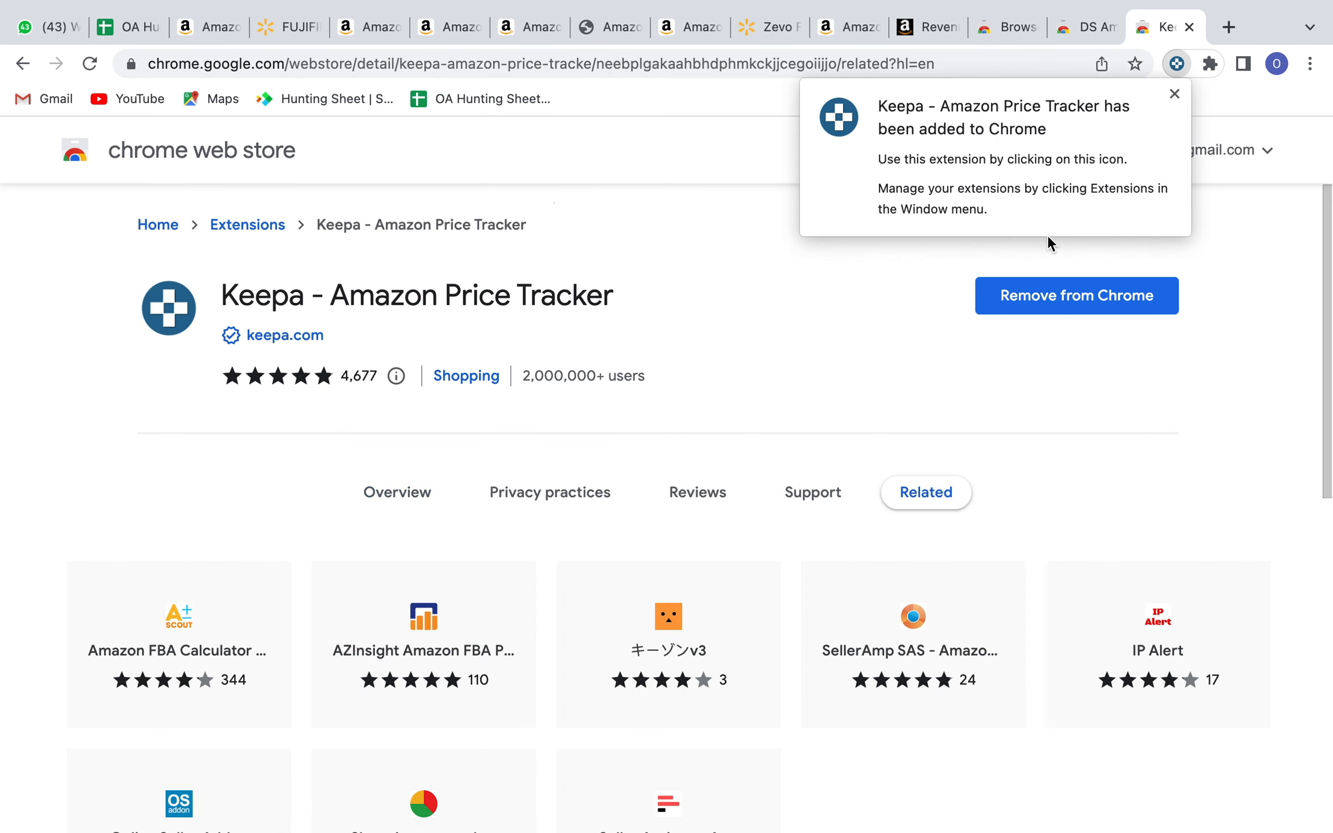
Step: Pin the DS Amazon Quick View and Keepa extensions and reload the Fujifilm listing on Amazon
{"action": "left_click", "coordinate": [1212, 65]}
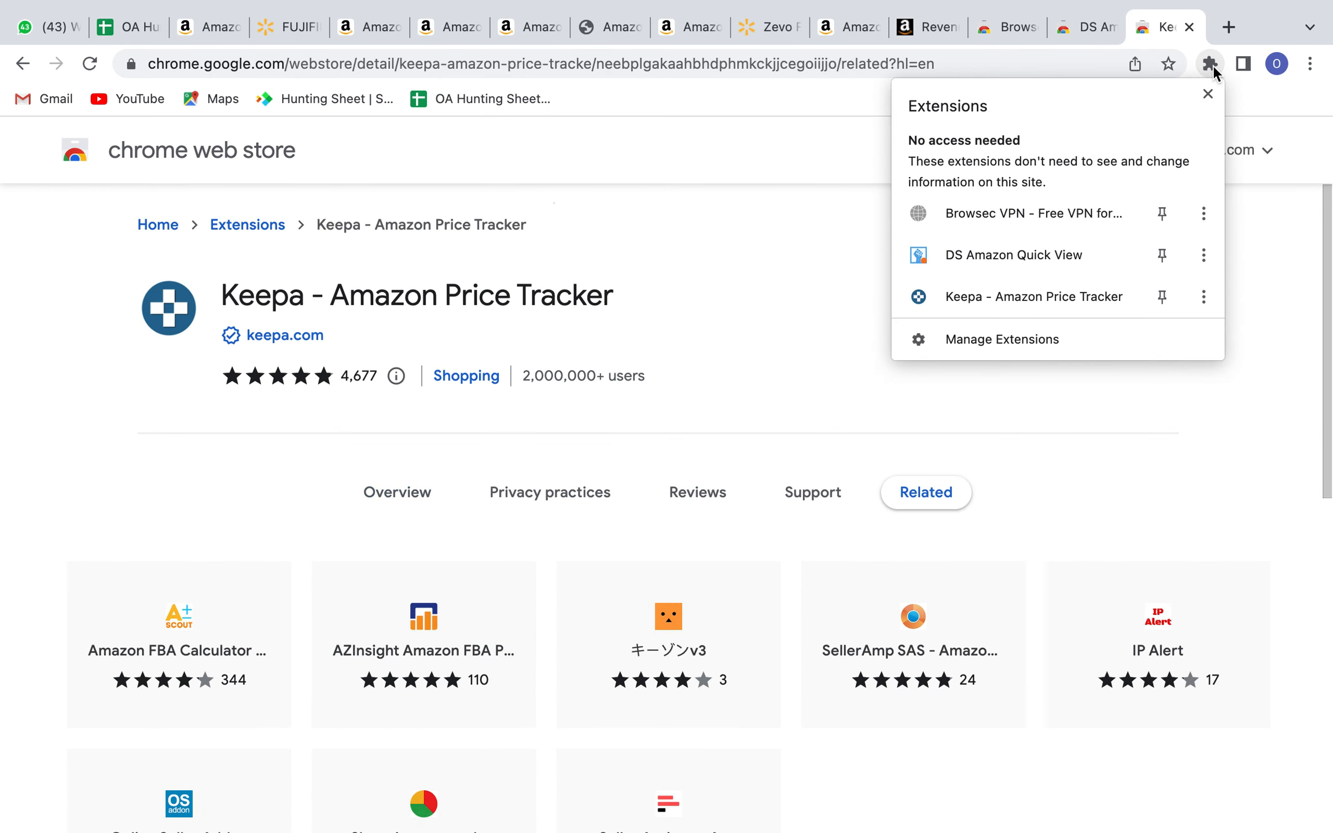
{"action": "left_click", "coordinate": [1163, 258]}
{"action": "left_click", "coordinate": [1165, 298]}
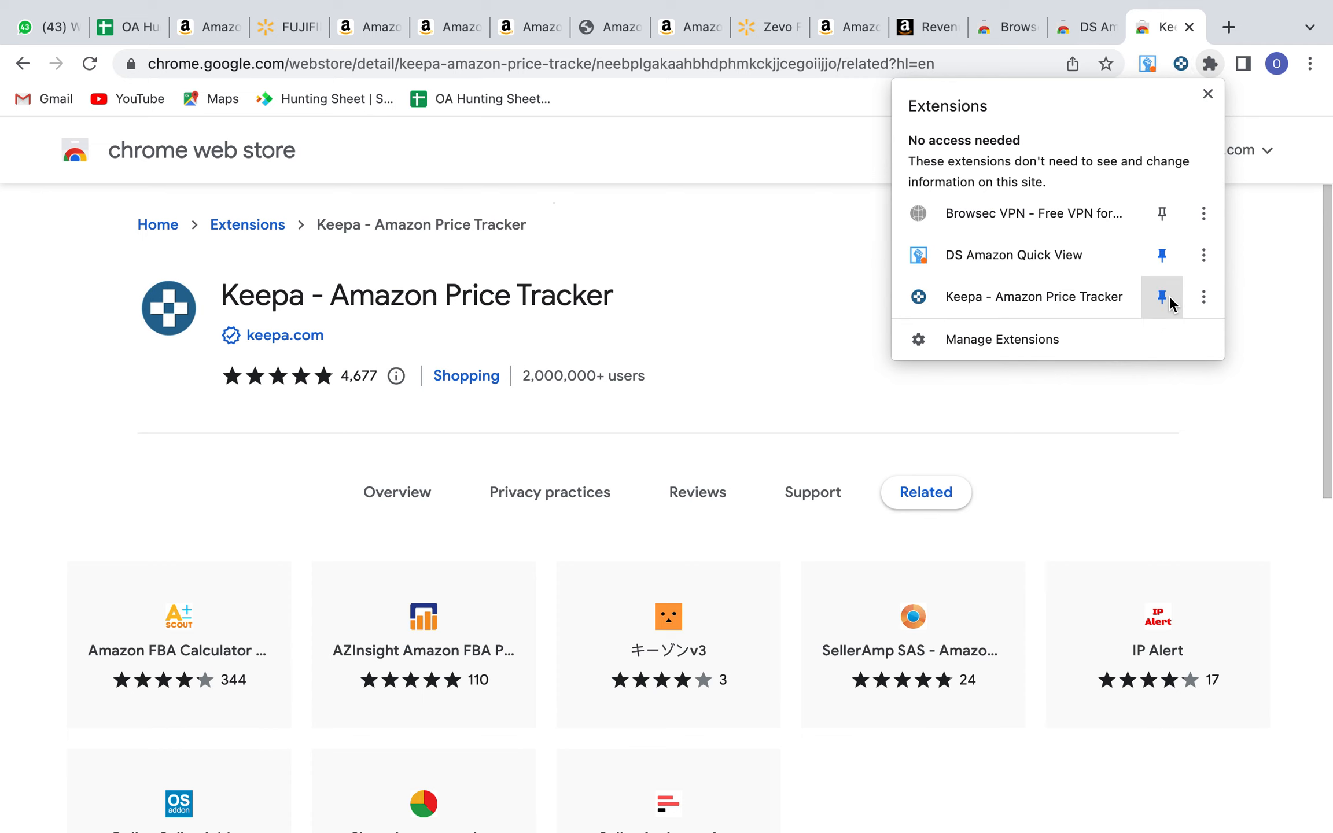
{"action": "left_click", "coordinate": [822, 265]}
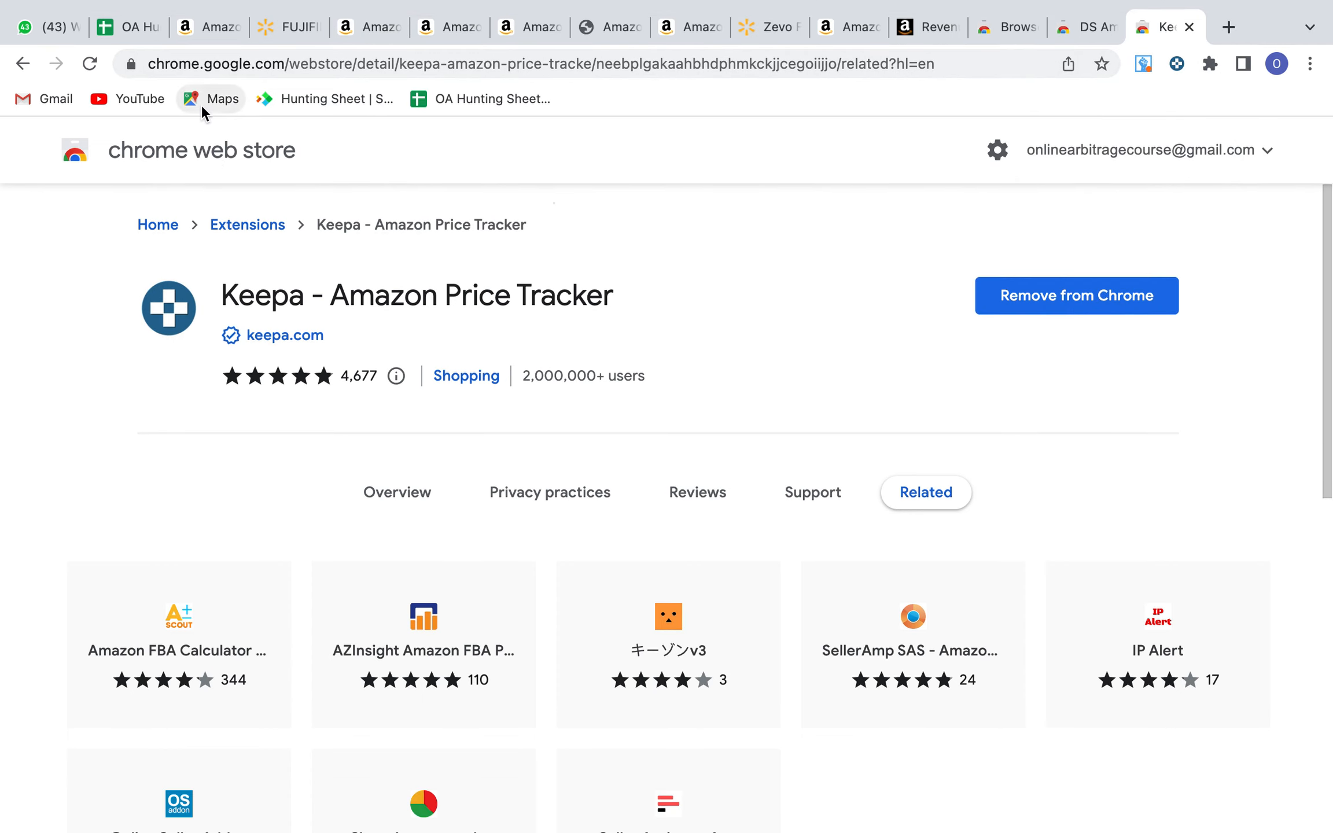
{"action": "left_click", "coordinate": [209, 34]}
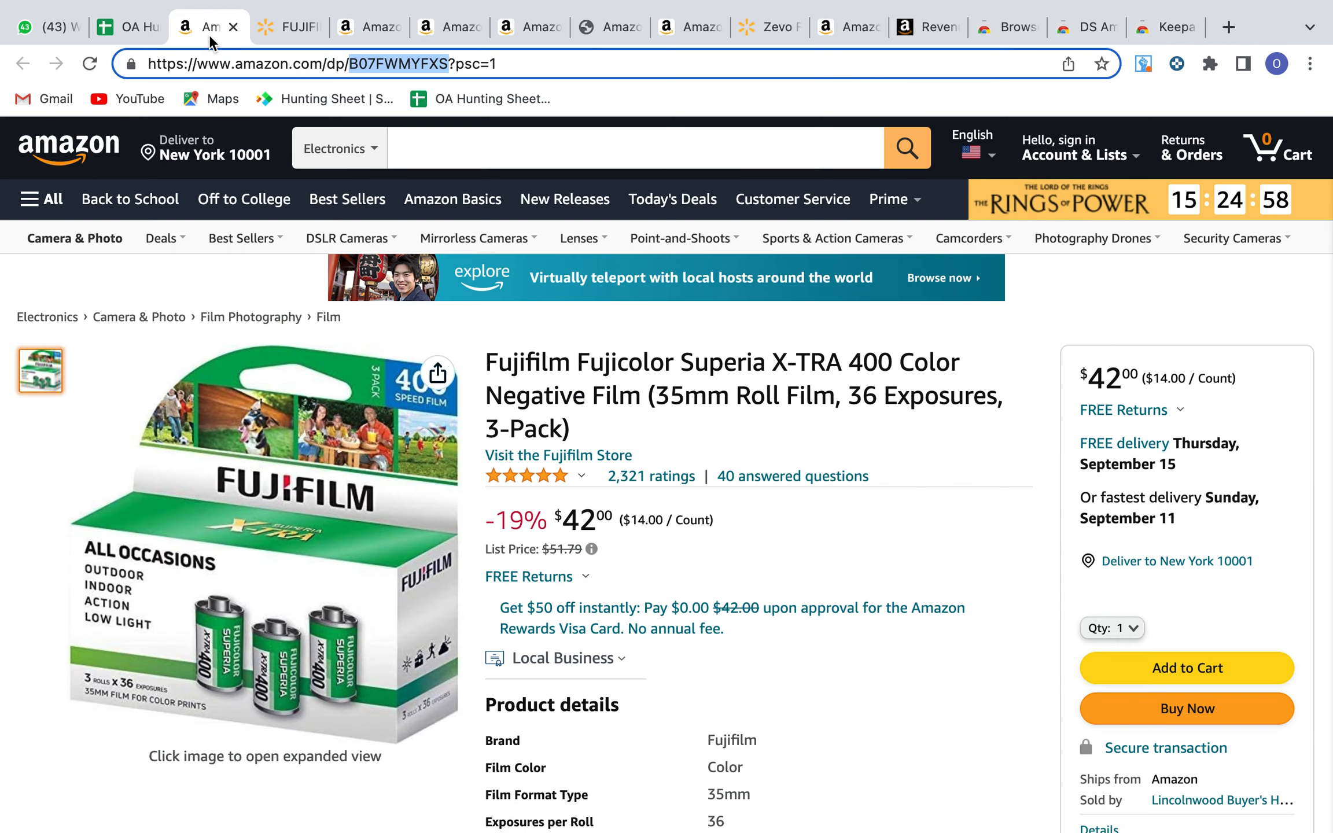
{"action": "left_click", "coordinate": [89, 64]}
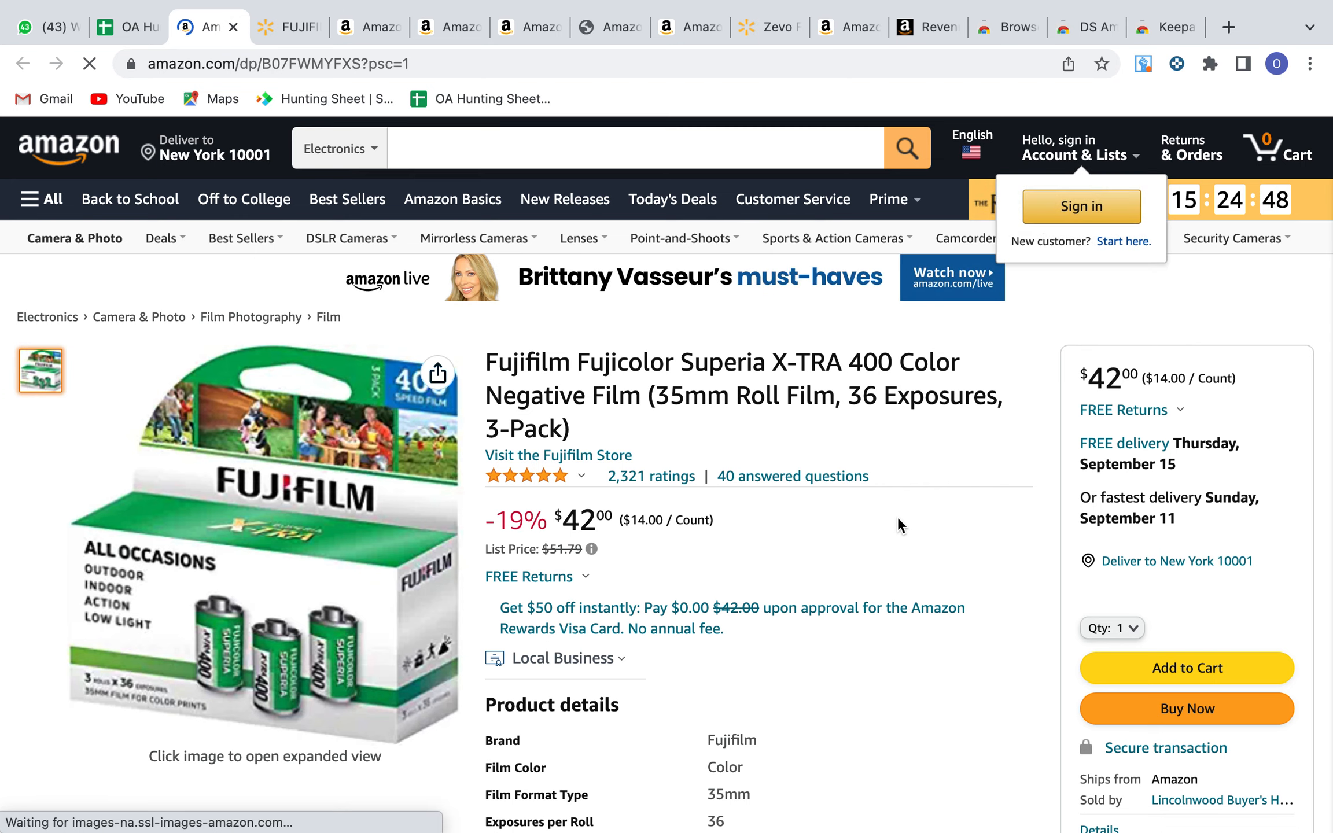
Step: Switch to the course outline document in TextEdit
{"action": "key", "text": "ctrl+Up"}
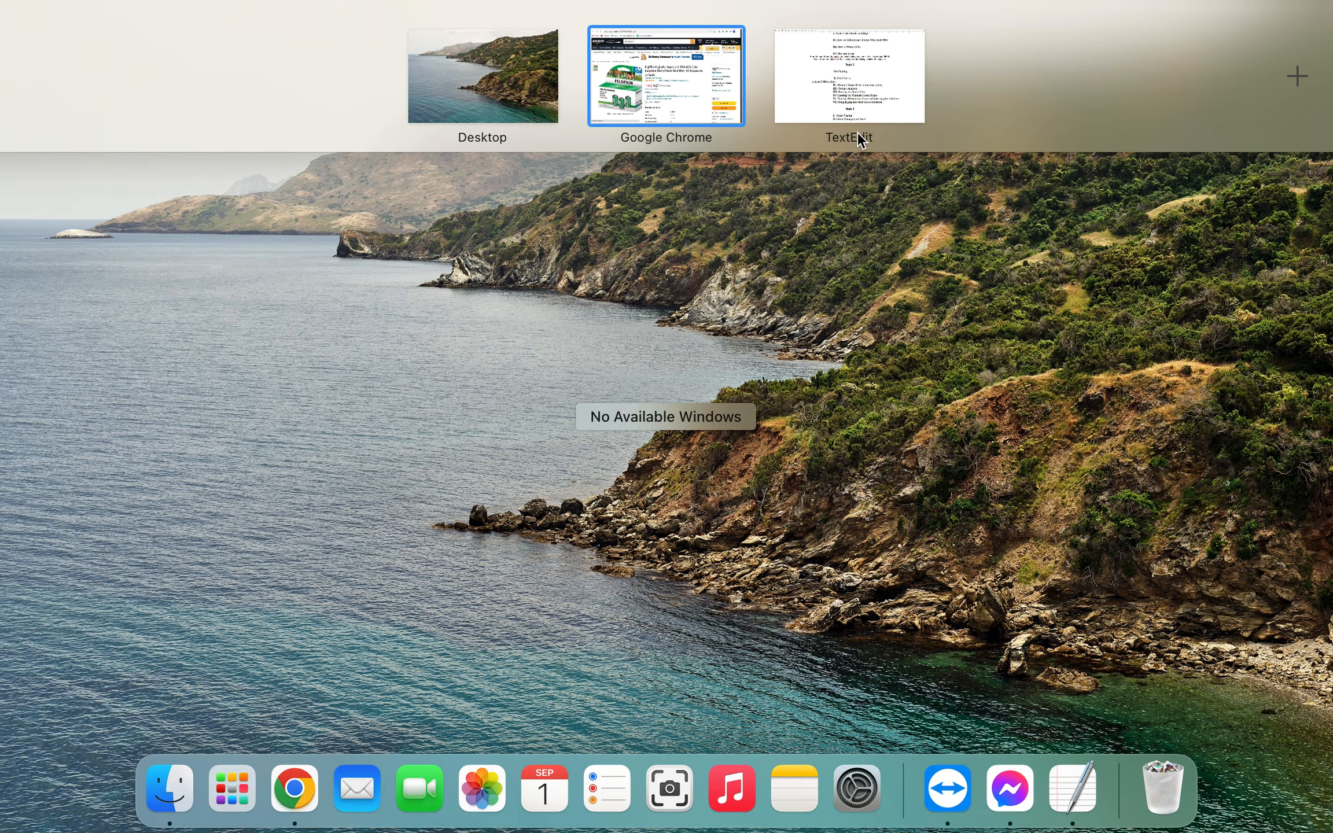
{"action": "left_click", "coordinate": [857, 139]}
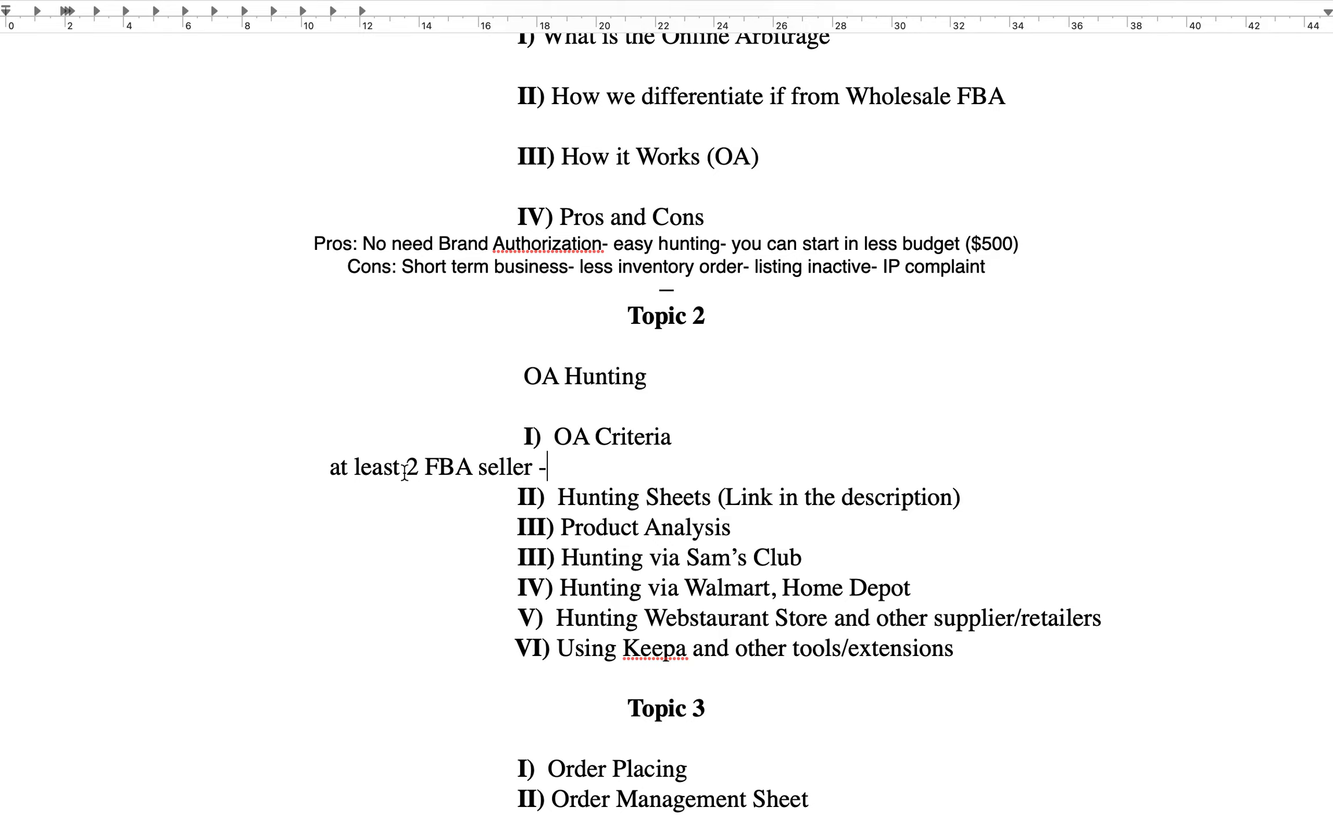
Step: Switch to Chrome, open all new offers for the Fujifilm film listing and filter them to Prime delivery
{"action": "key", "text": "ctrl+Up"}
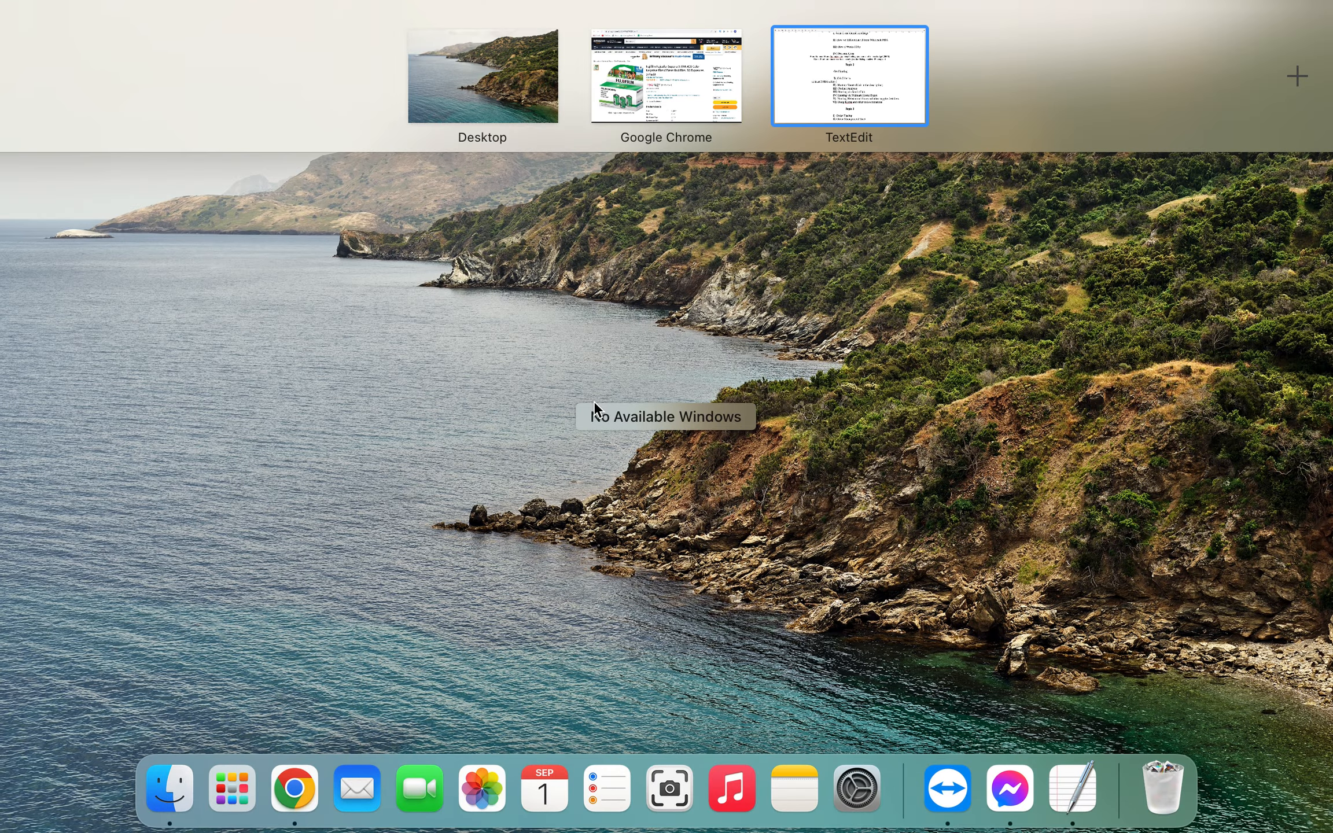
{"action": "left_click", "coordinate": [661, 82]}
{"action": "scroll", "coordinate": [830, 420], "scroll_direction": "down", "scroll_amount": 3}
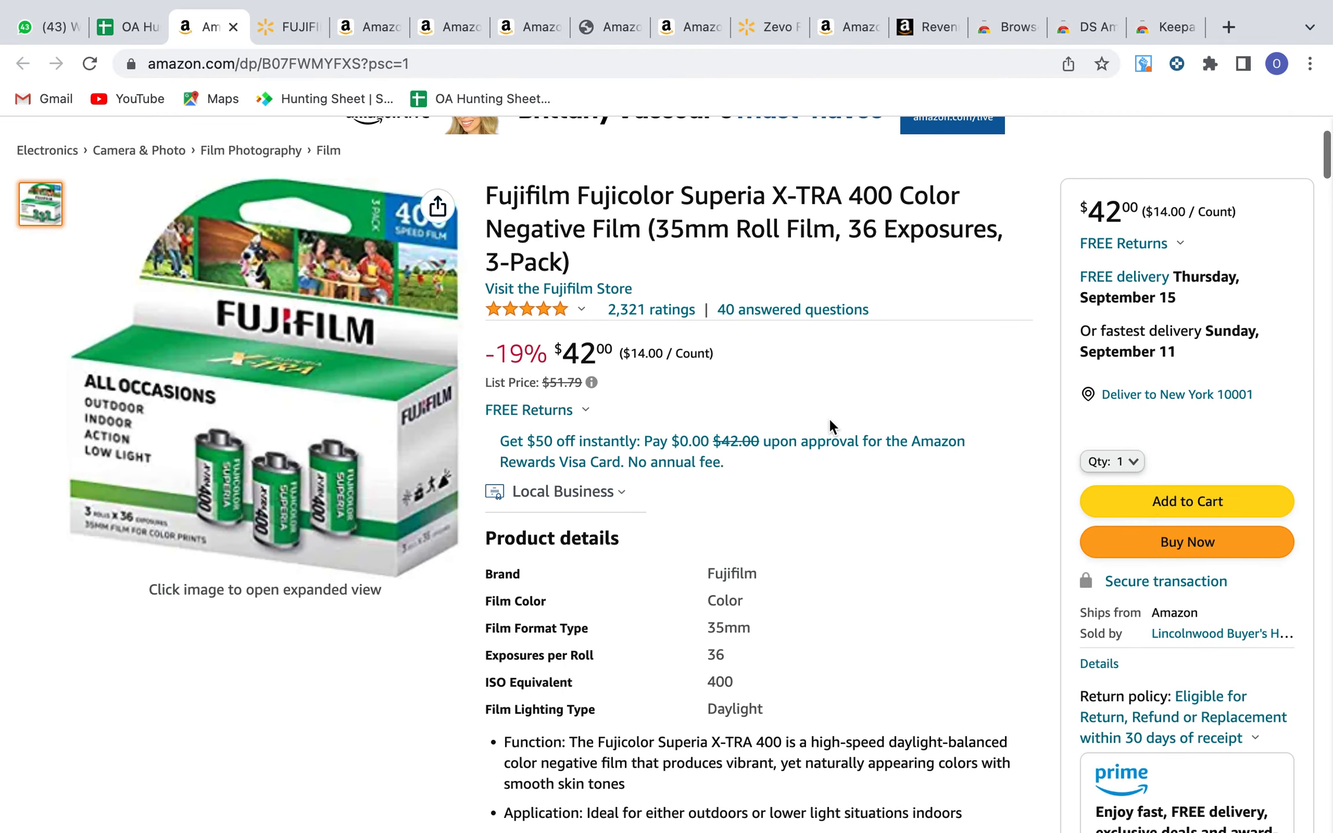
{"action": "scroll", "coordinate": [936, 474], "scroll_direction": "down", "scroll_amount": 8}
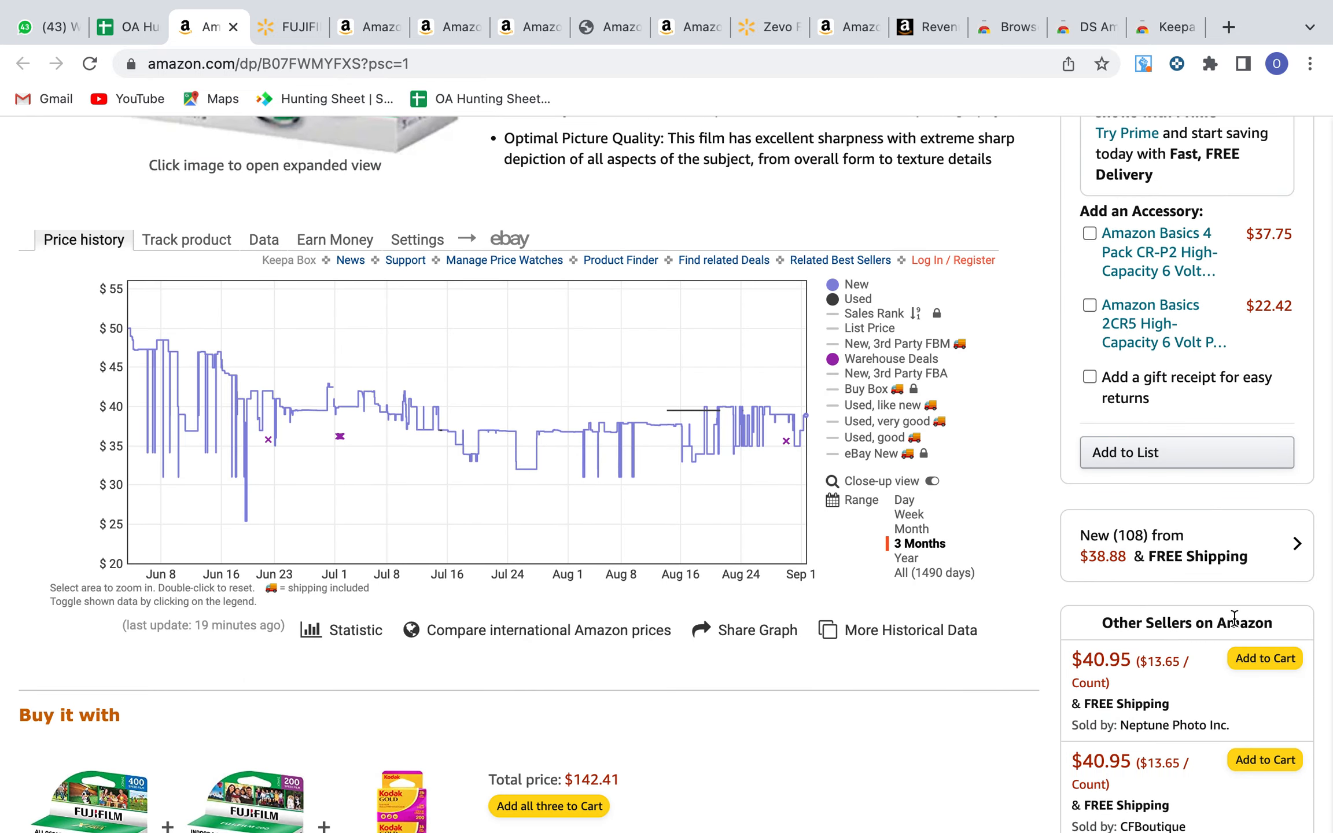
{"action": "left_click", "coordinate": [1300, 550]}
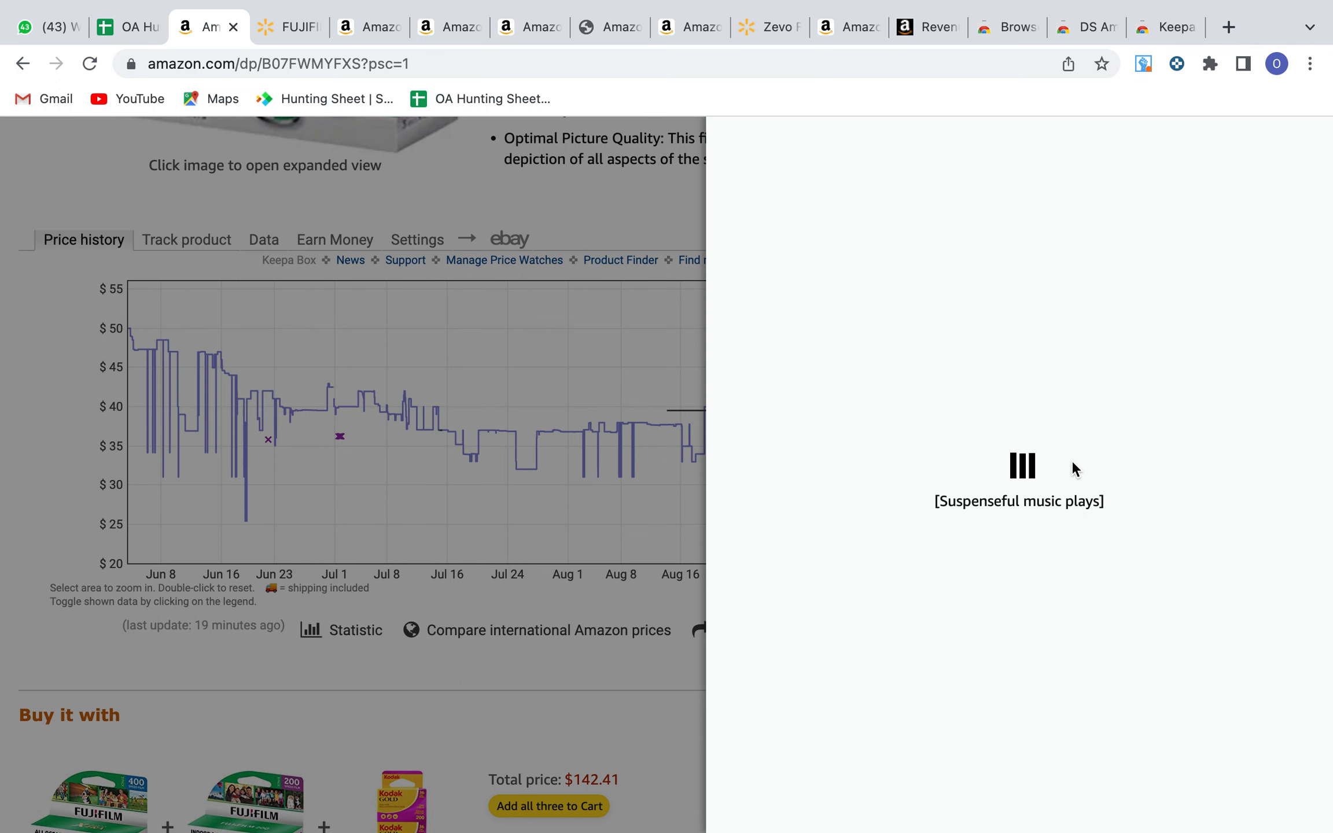
{"action": "left_click", "coordinate": [1259, 380]}
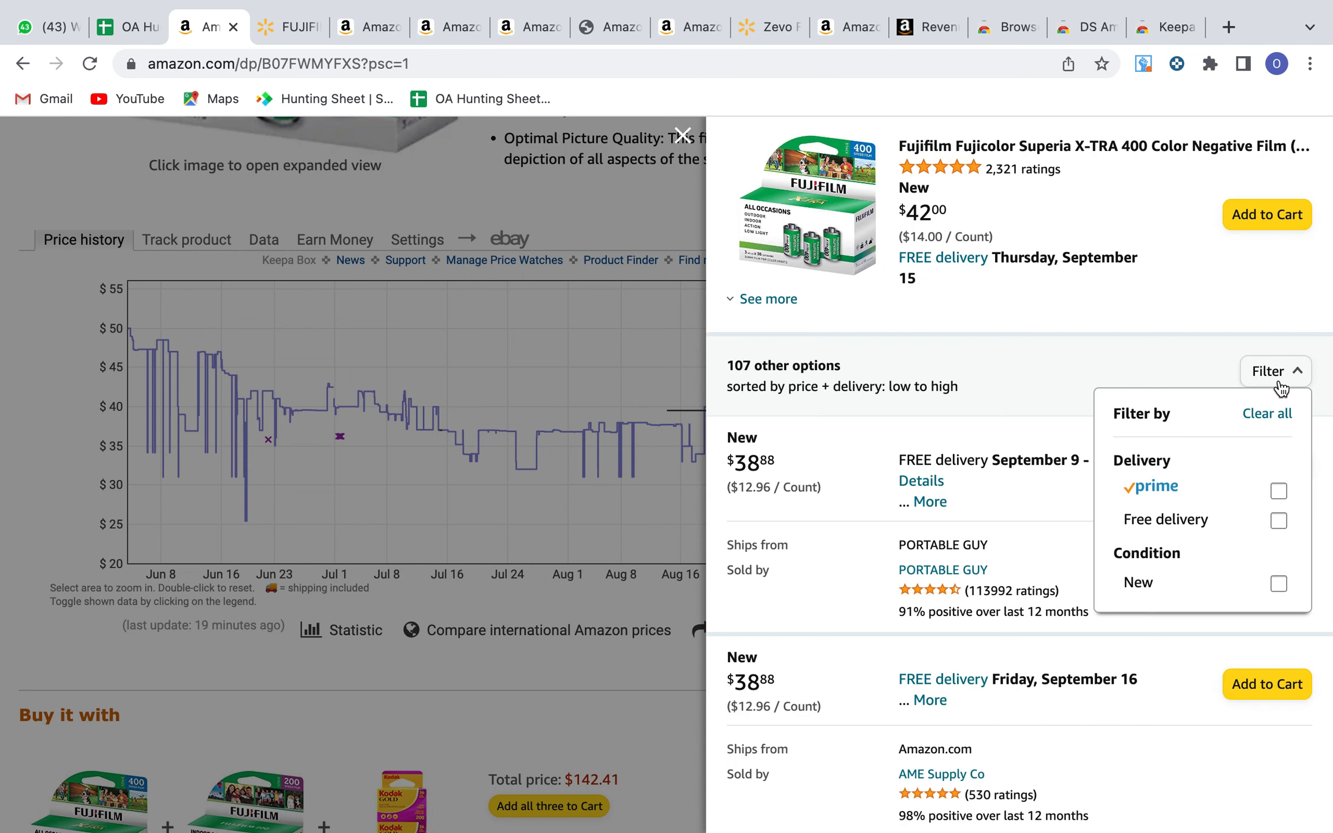
{"action": "left_click", "coordinate": [1281, 492]}
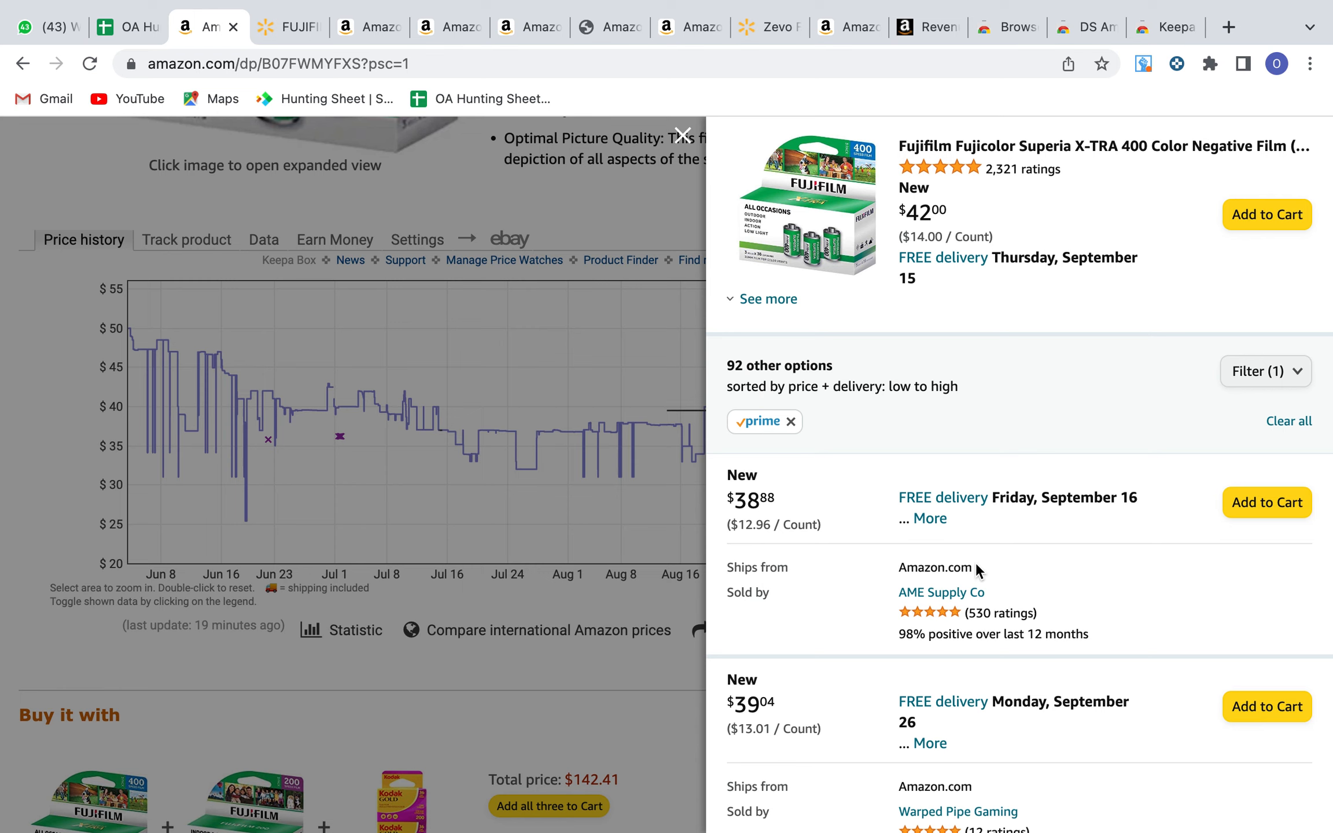
Step: Examine who ships and sells each Prime offer and at what price, and close the offers list
{"action": "scroll", "coordinate": [976, 562], "scroll_direction": "down", "scroll_amount": 2}
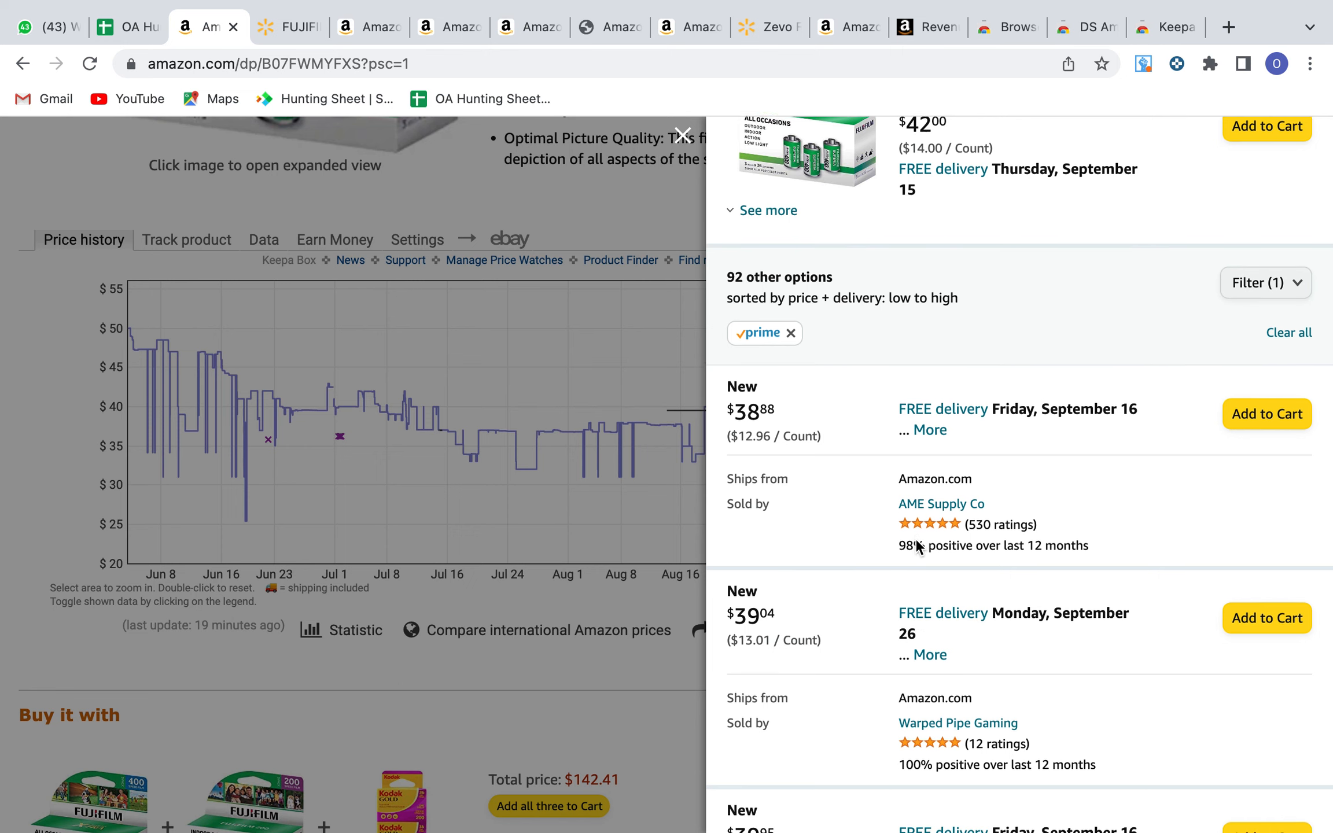
{"action": "scroll", "coordinate": [916, 539], "scroll_direction": "down", "scroll_amount": 5}
{"action": "scroll", "coordinate": [928, 514], "scroll_direction": "up", "scroll_amount": 5}
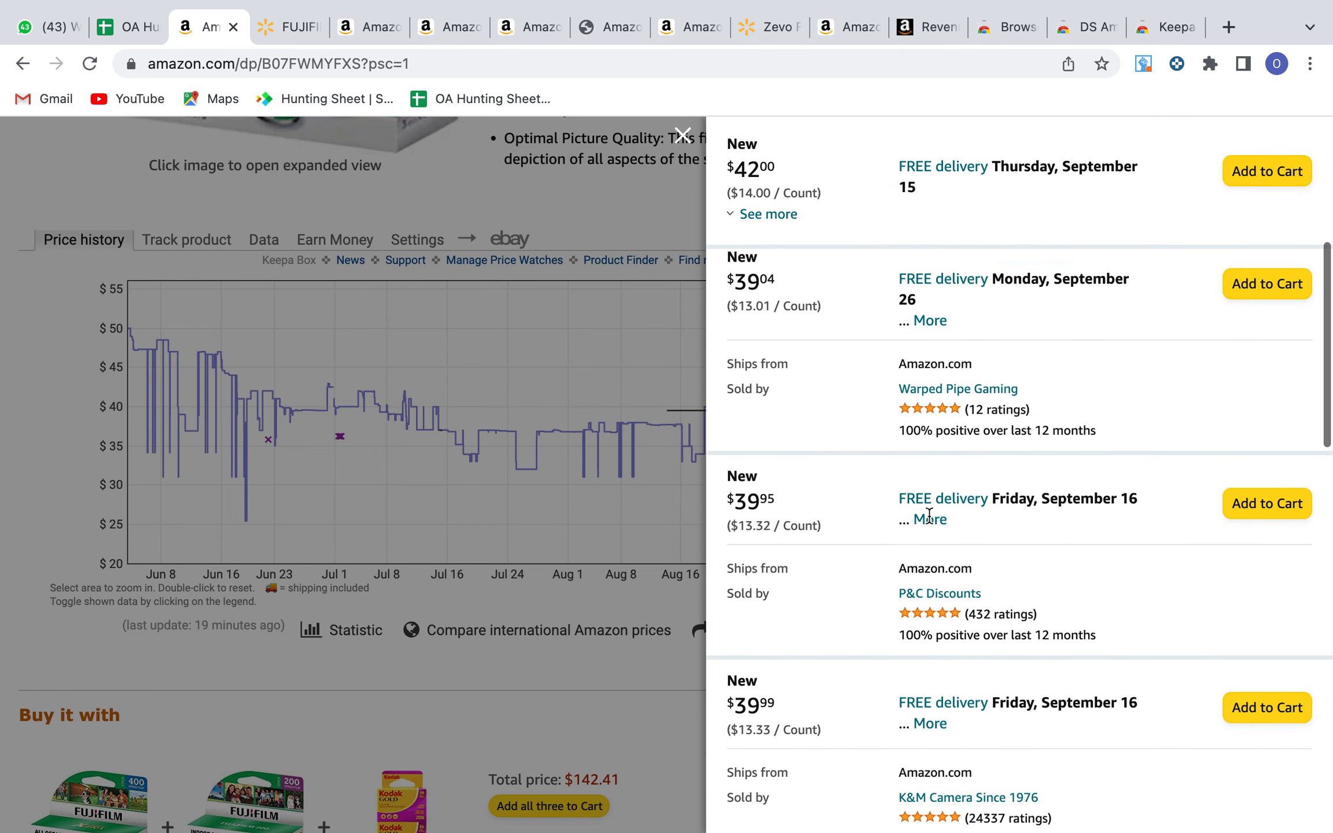
{"action": "scroll", "coordinate": [931, 524], "scroll_direction": "up", "scroll_amount": 4}
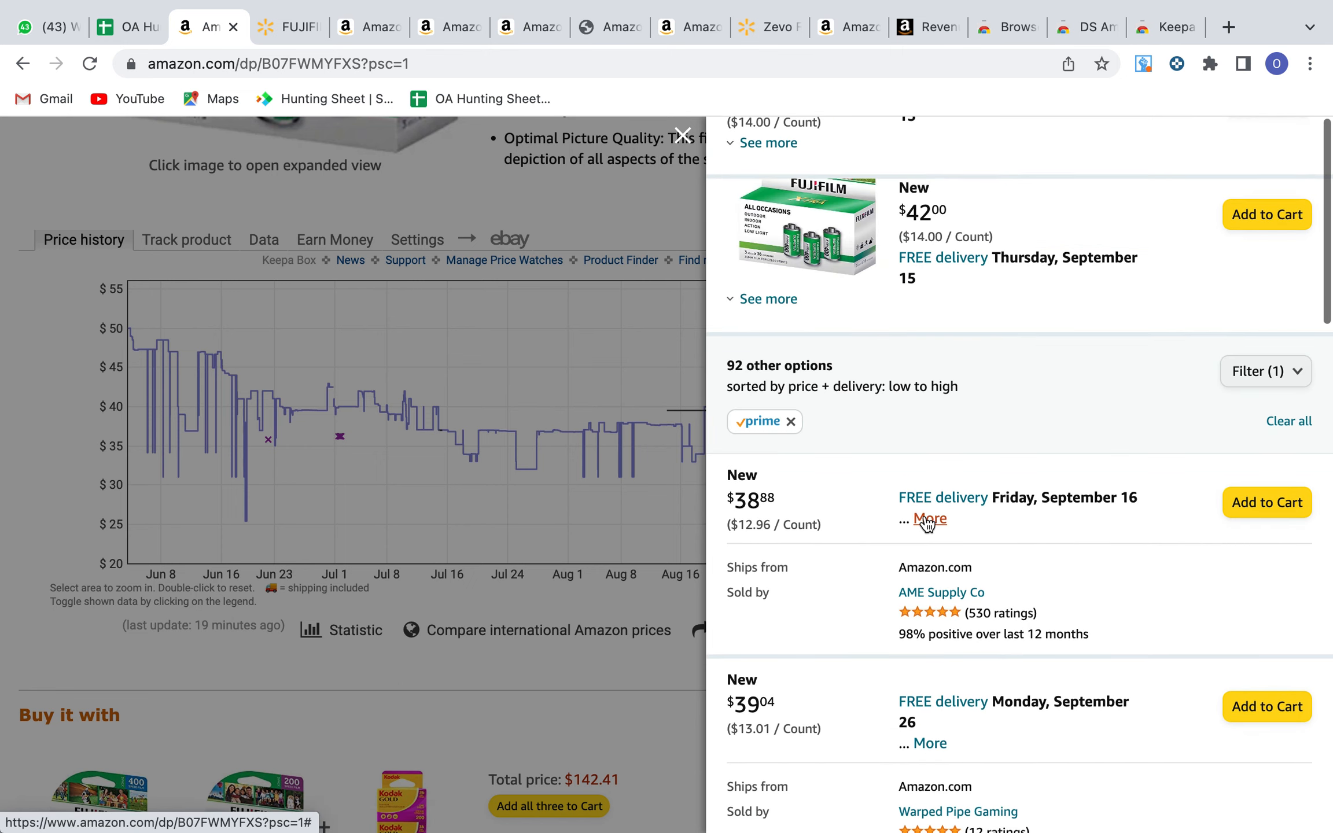
{"action": "scroll", "coordinate": [856, 657], "scroll_direction": "down", "scroll_amount": 2}
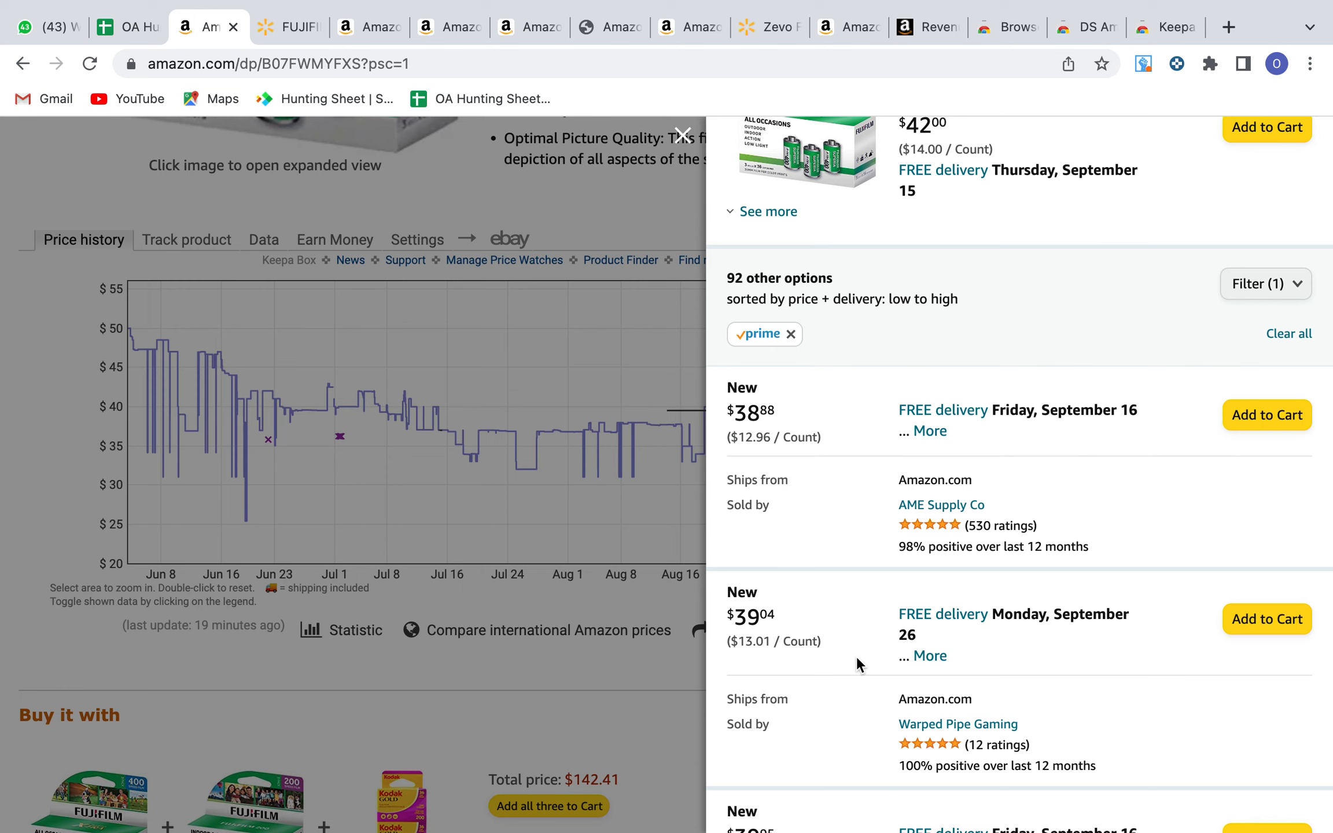
{"action": "scroll", "coordinate": [859, 665], "scroll_direction": "down", "scroll_amount": 2}
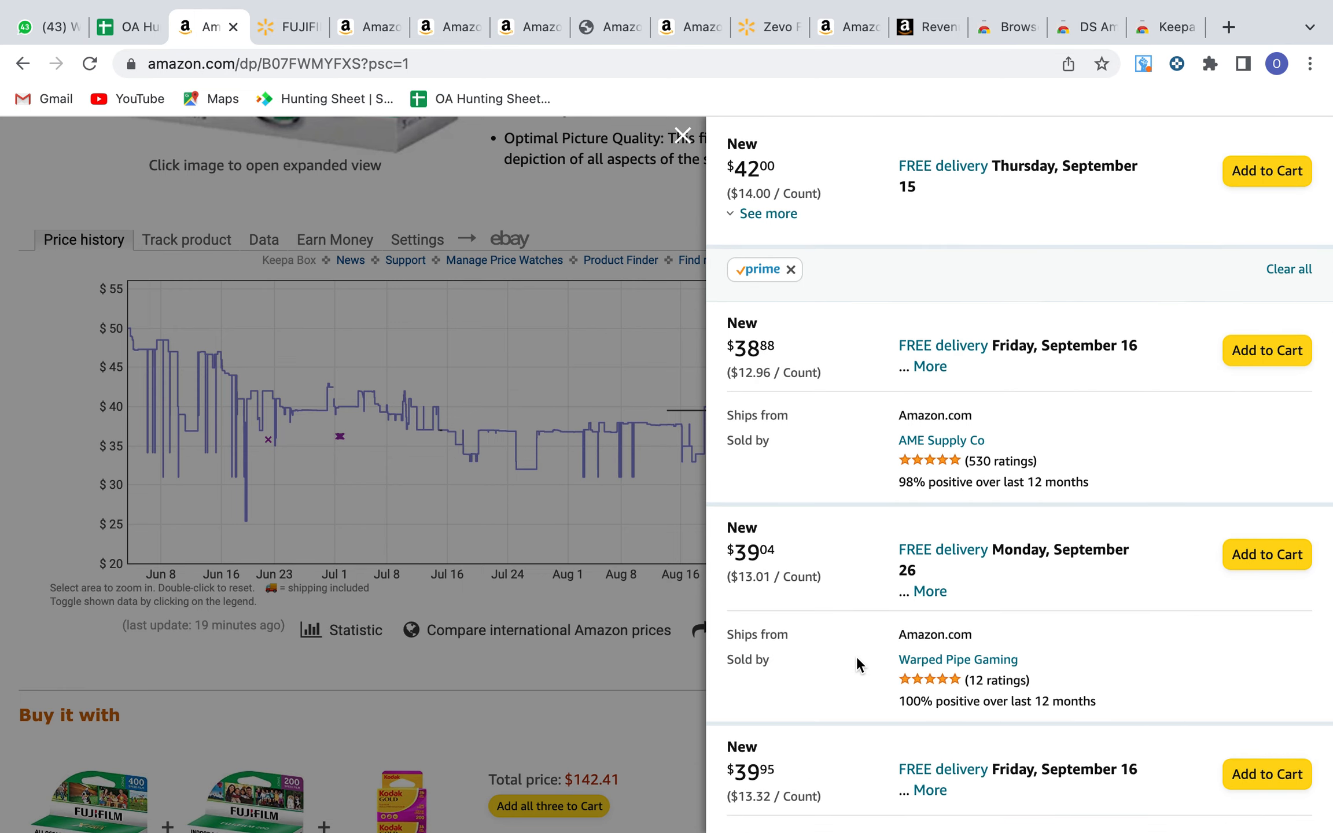
{"action": "scroll", "coordinate": [858, 664], "scroll_direction": "up", "scroll_amount": 2}
{"action": "scroll", "coordinate": [857, 659], "scroll_direction": "down", "scroll_amount": 2}
{"action": "scroll", "coordinate": [858, 659], "scroll_direction": "up", "scroll_amount": 3}
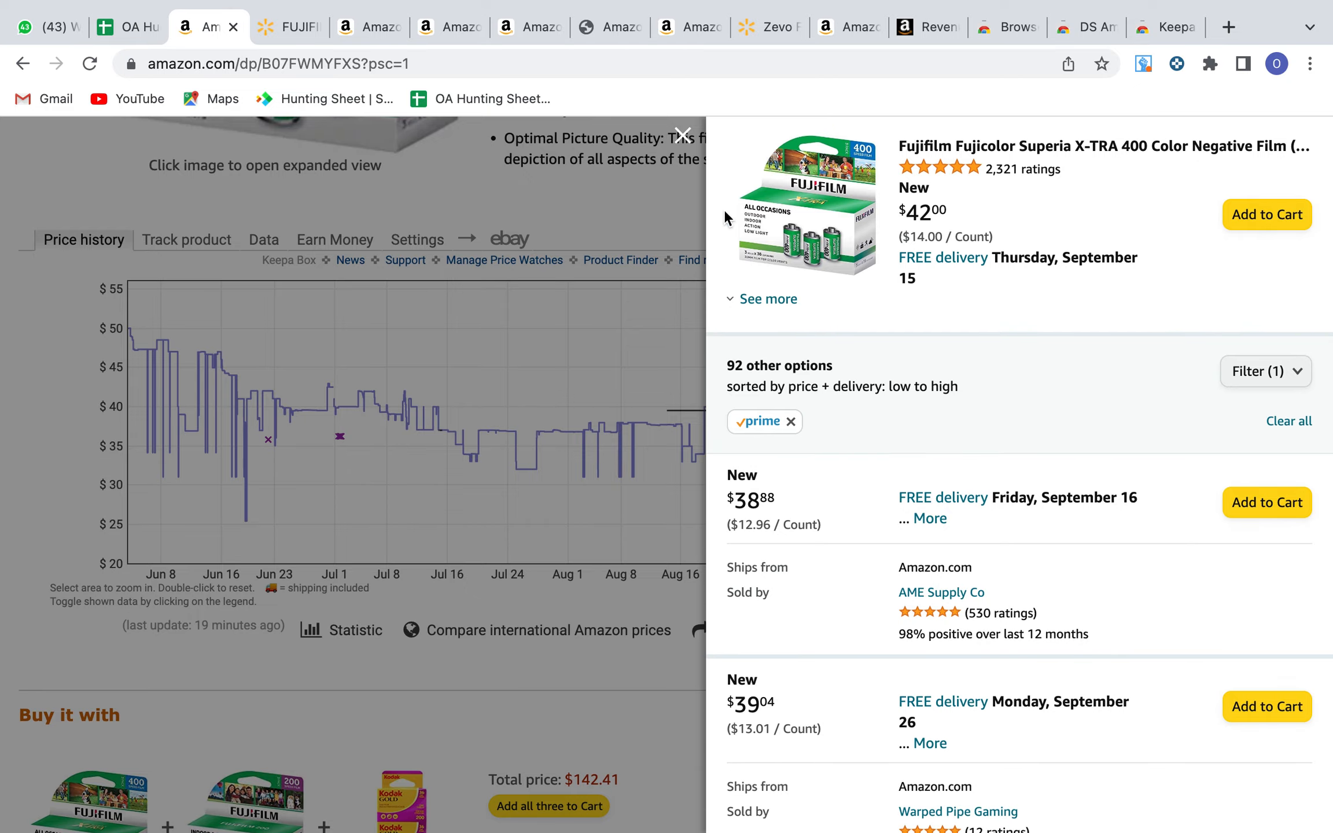
{"action": "left_click", "coordinate": [689, 136]}
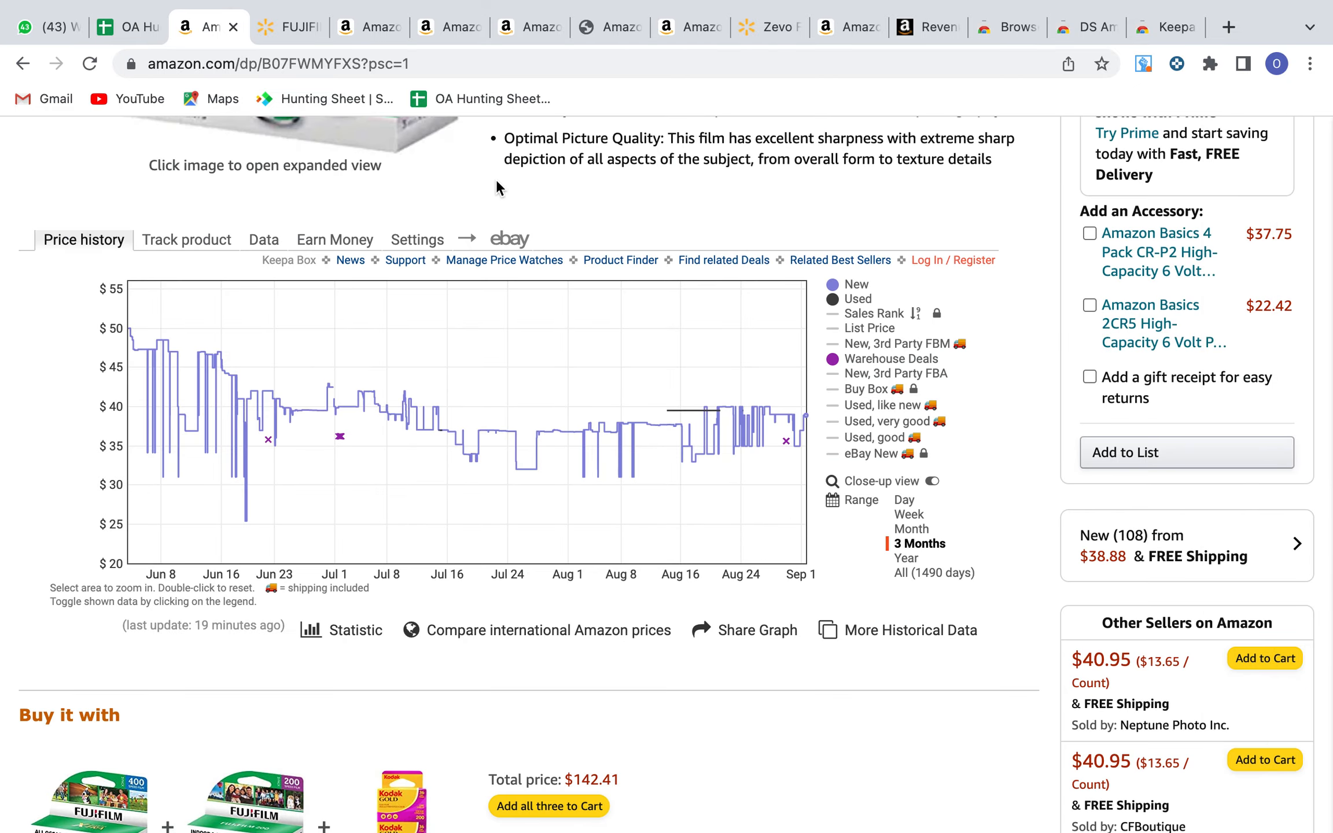
Step: Switch to the course outline in TextEdit and highlight "FBA" in the "at least 2 FBA seller" criterion
{"action": "key", "text": "ctrl+Up"}
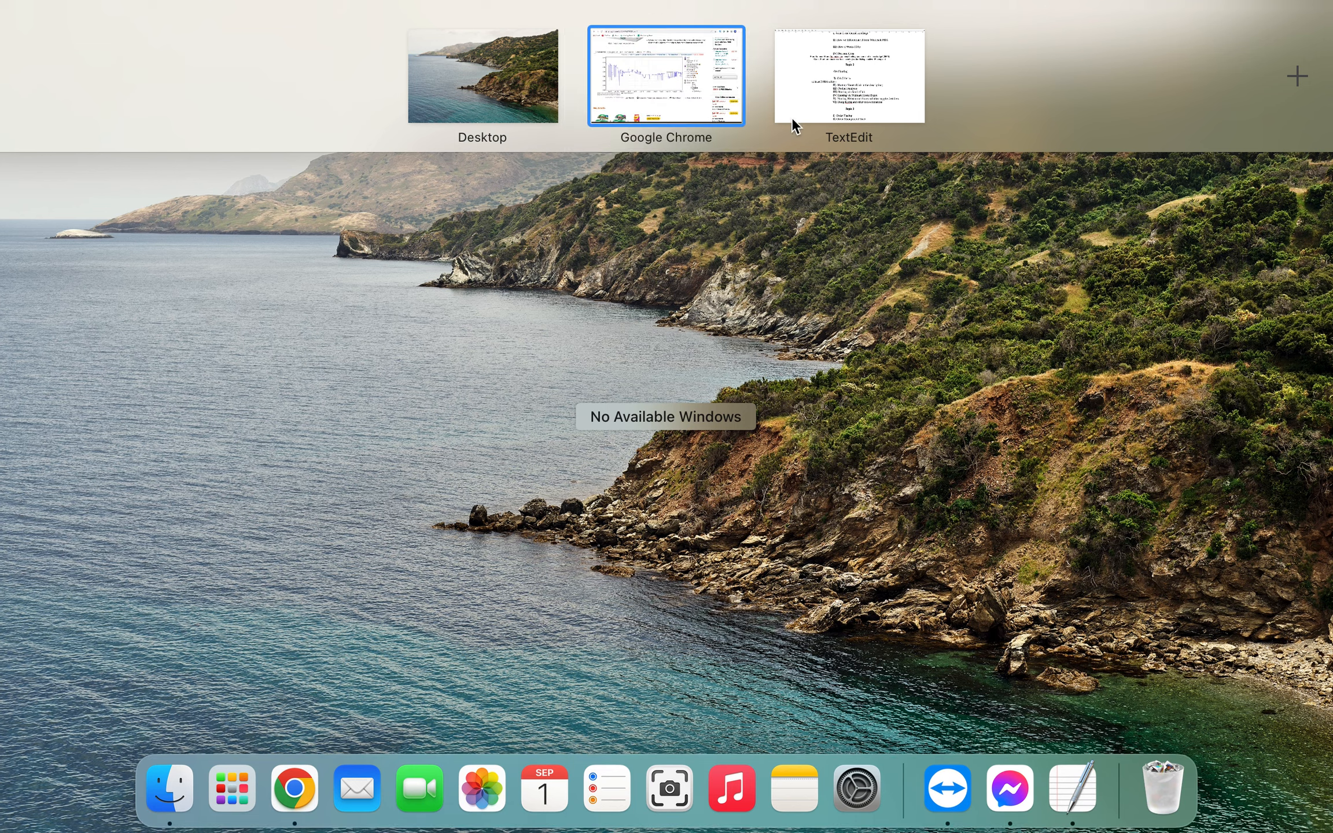
{"action": "left_click", "coordinate": [810, 104]}
{"action": "double_click", "coordinate": [441, 475]}
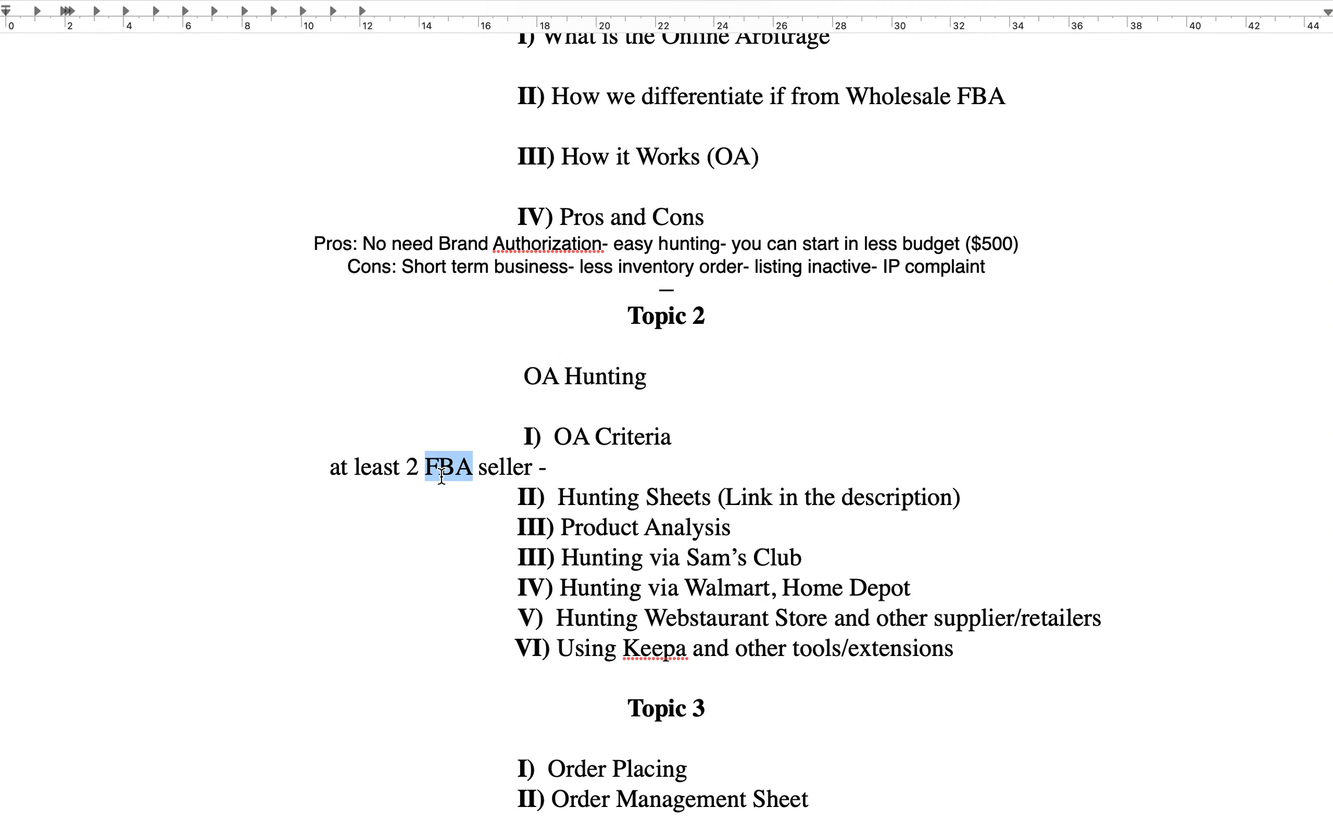
Step: Return to the Fujifilm listing in Chrome and review its price, product details and Keepa price history
{"action": "key", "text": "ctrl+Up"}
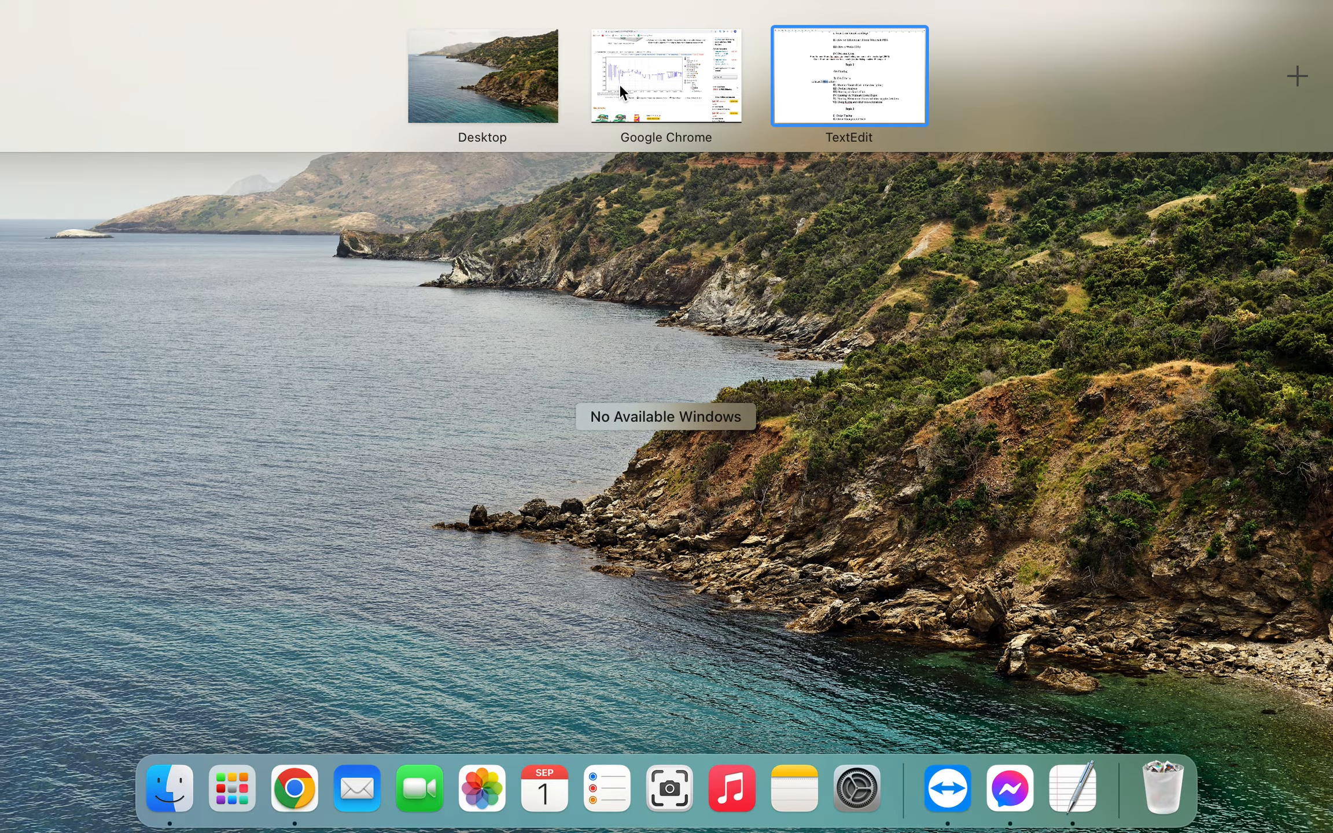
{"action": "left_click", "coordinate": [620, 85]}
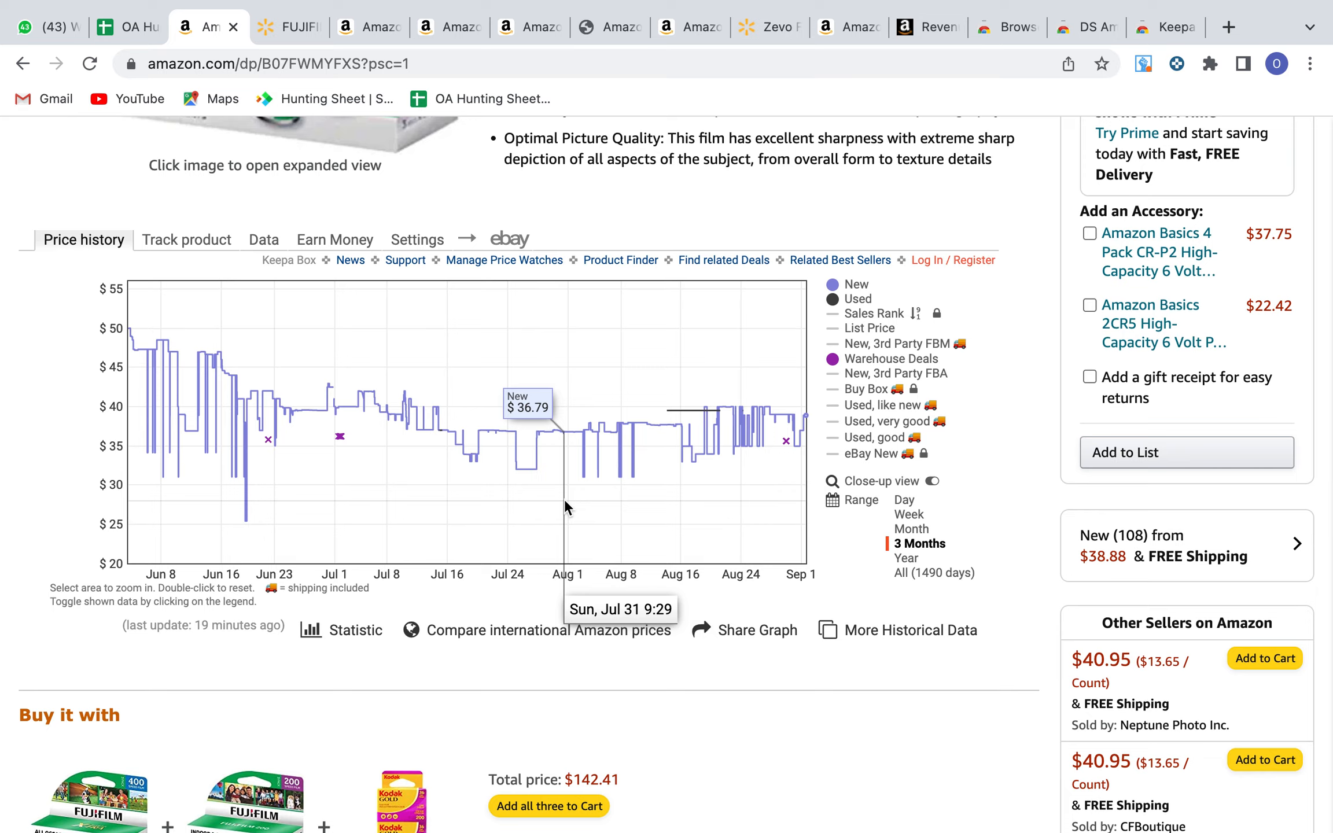
{"action": "scroll", "coordinate": [565, 502], "scroll_direction": "up", "scroll_amount": 5}
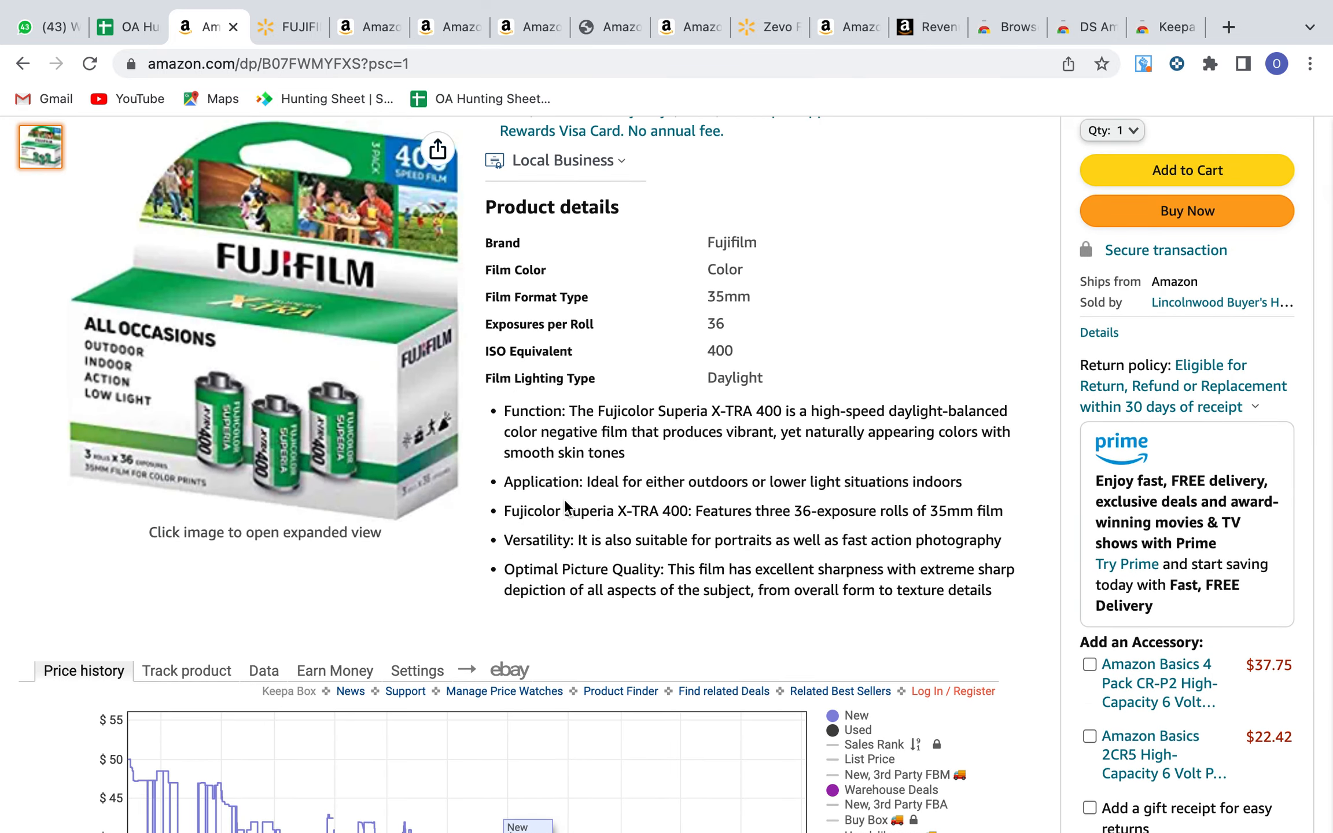
{"action": "scroll", "coordinate": [802, 294], "scroll_direction": "up", "scroll_amount": 1}
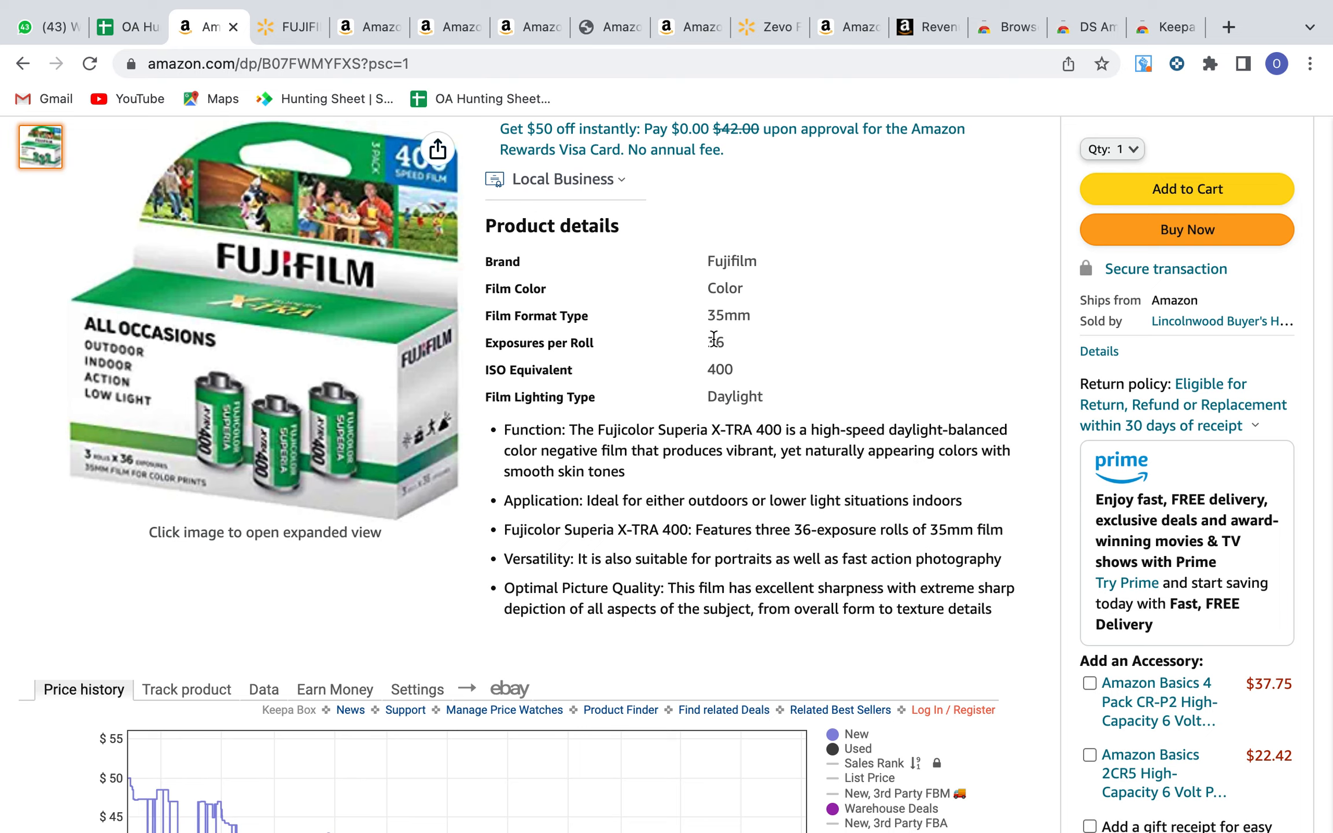
{"action": "scroll", "coordinate": [714, 339], "scroll_direction": "up", "scroll_amount": 6}
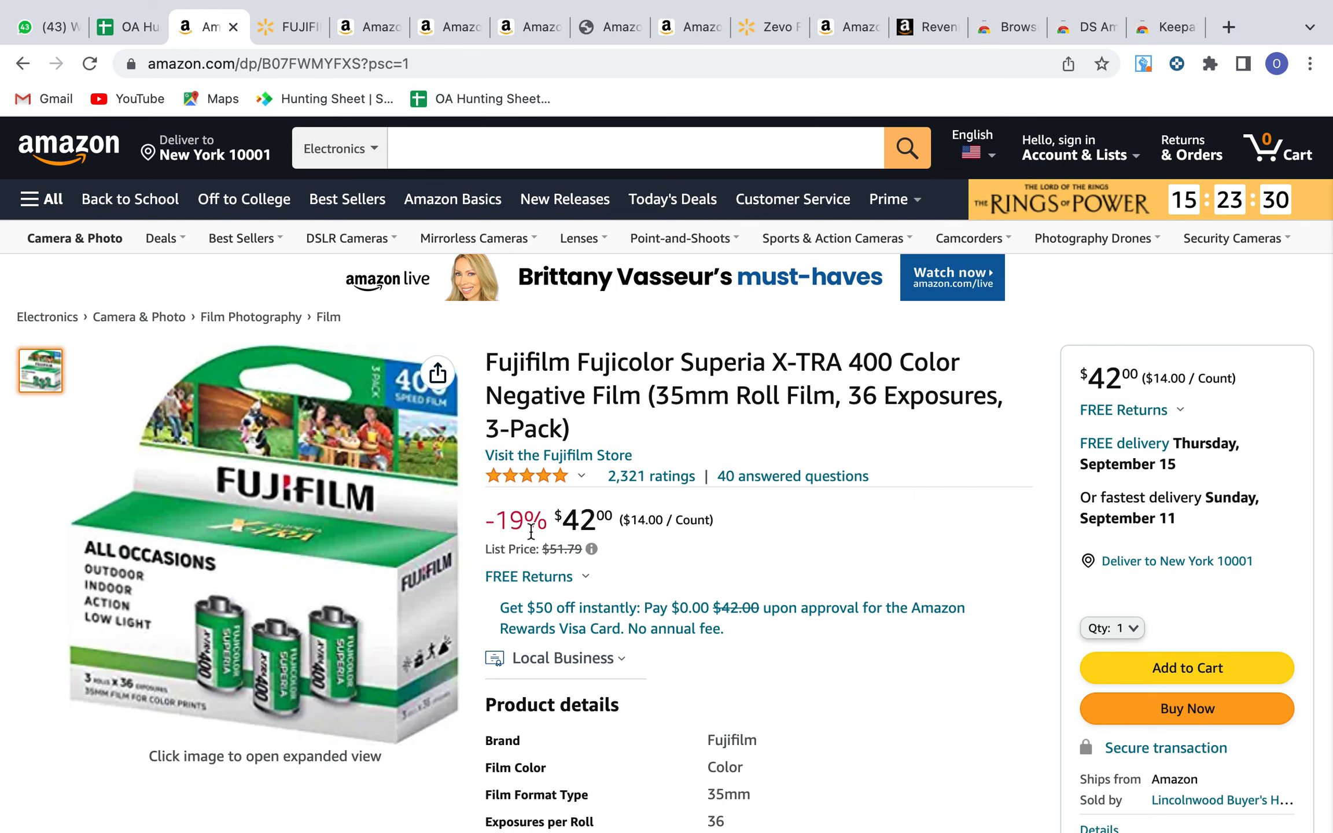
{"action": "scroll", "coordinate": [530, 530], "scroll_direction": "down", "scroll_amount": 6}
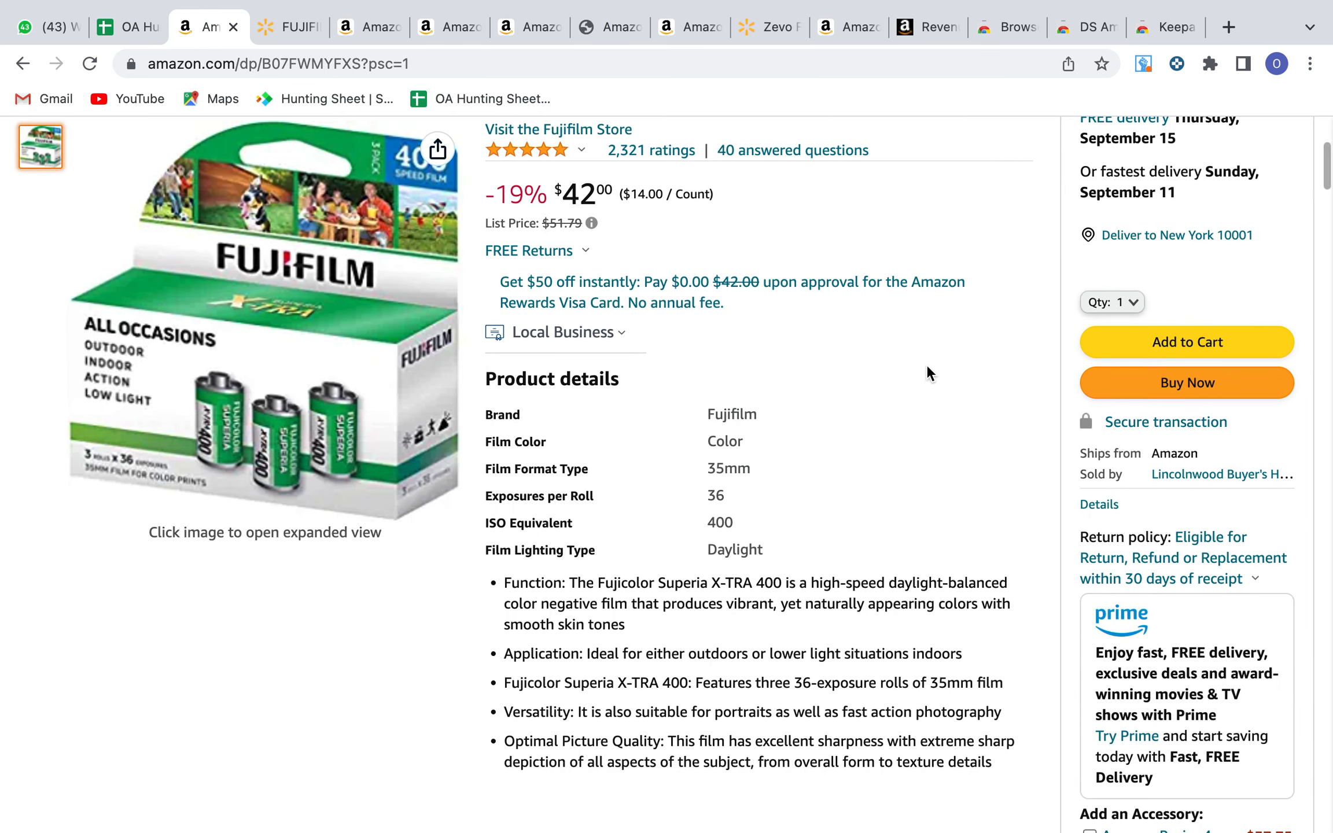
{"action": "scroll", "coordinate": [926, 365], "scroll_direction": "down", "scroll_amount": 2}
{"action": "scroll", "coordinate": [928, 373], "scroll_direction": "down", "scroll_amount": 4}
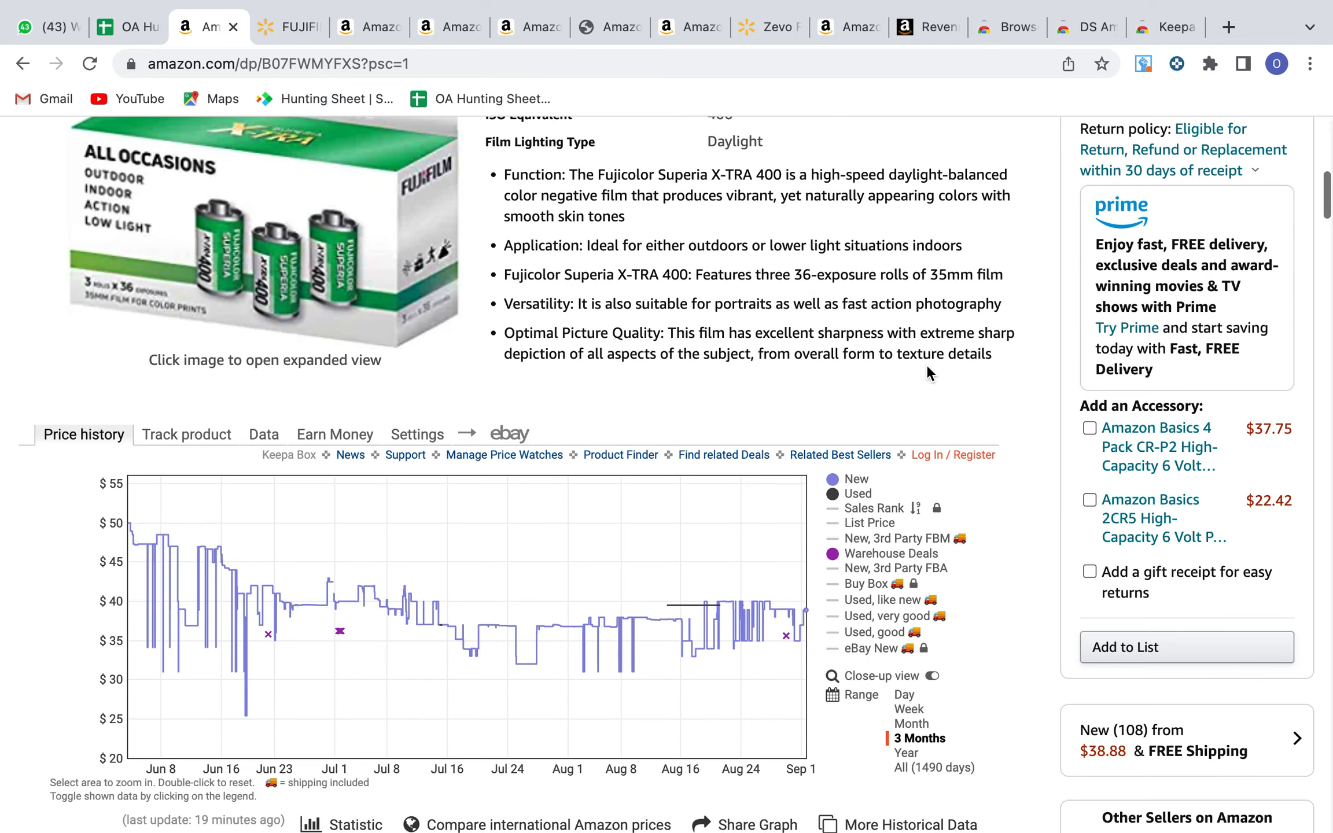
Step: Reopen the Fujifilm listing's new offers and limit them to Prime delivery
{"action": "left_click", "coordinate": [1298, 742]}
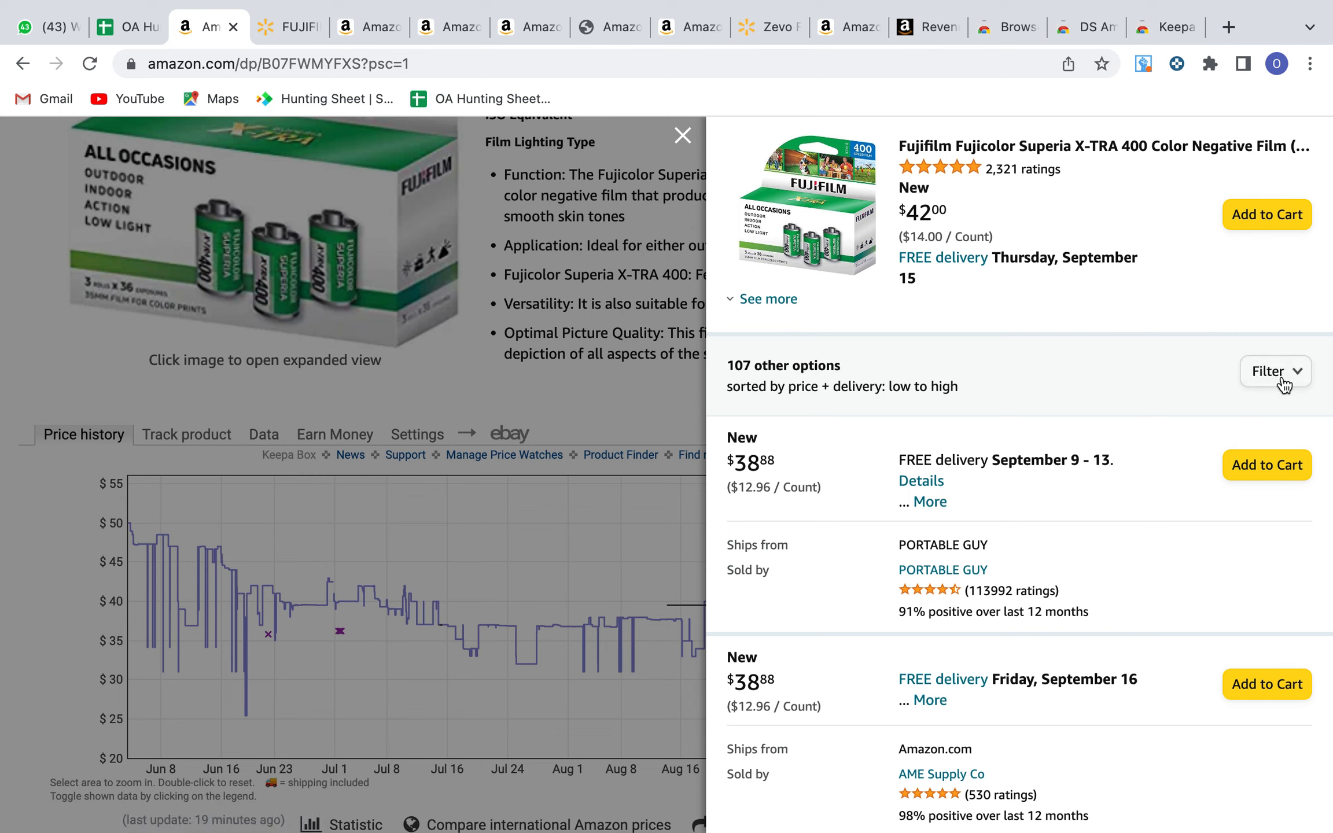
{"action": "left_click", "coordinate": [1281, 376]}
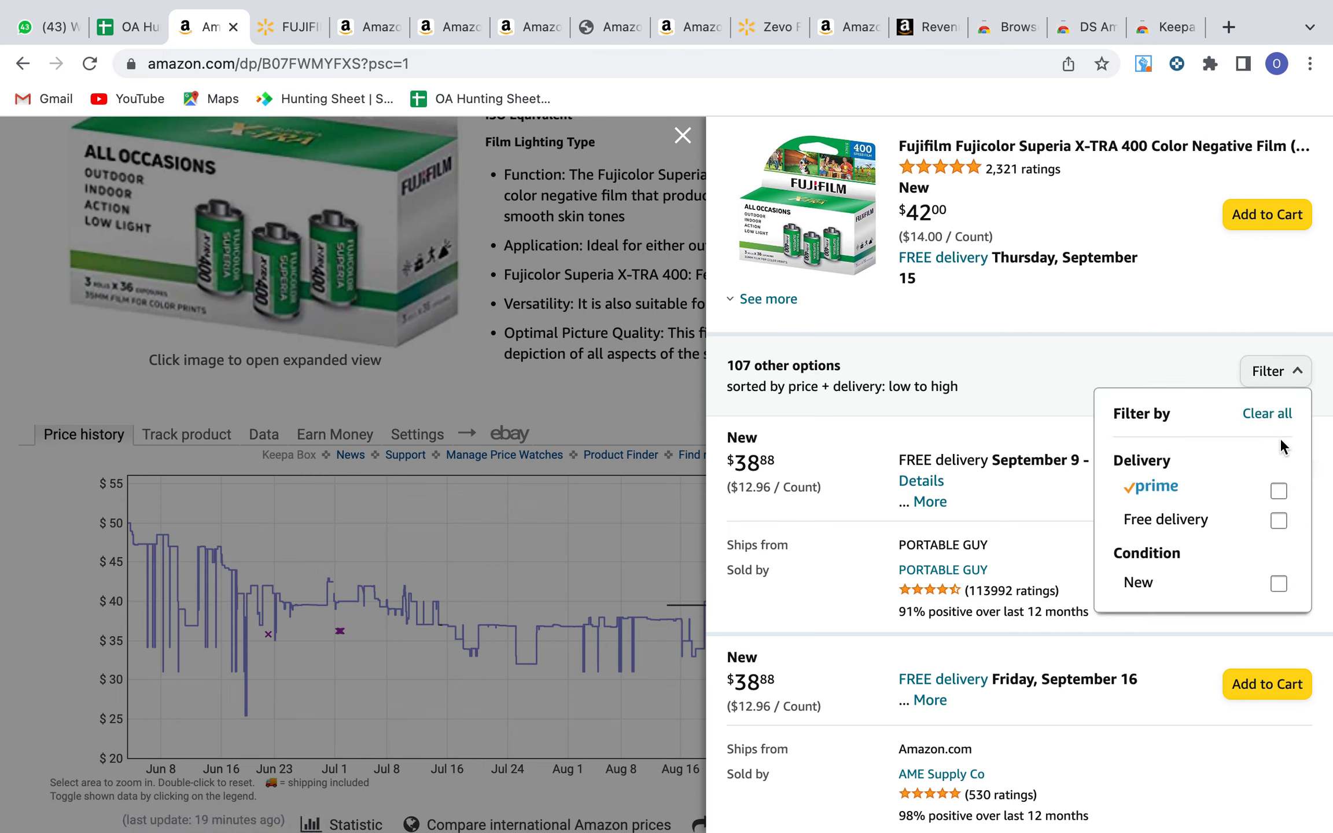
{"action": "left_click", "coordinate": [1278, 491]}
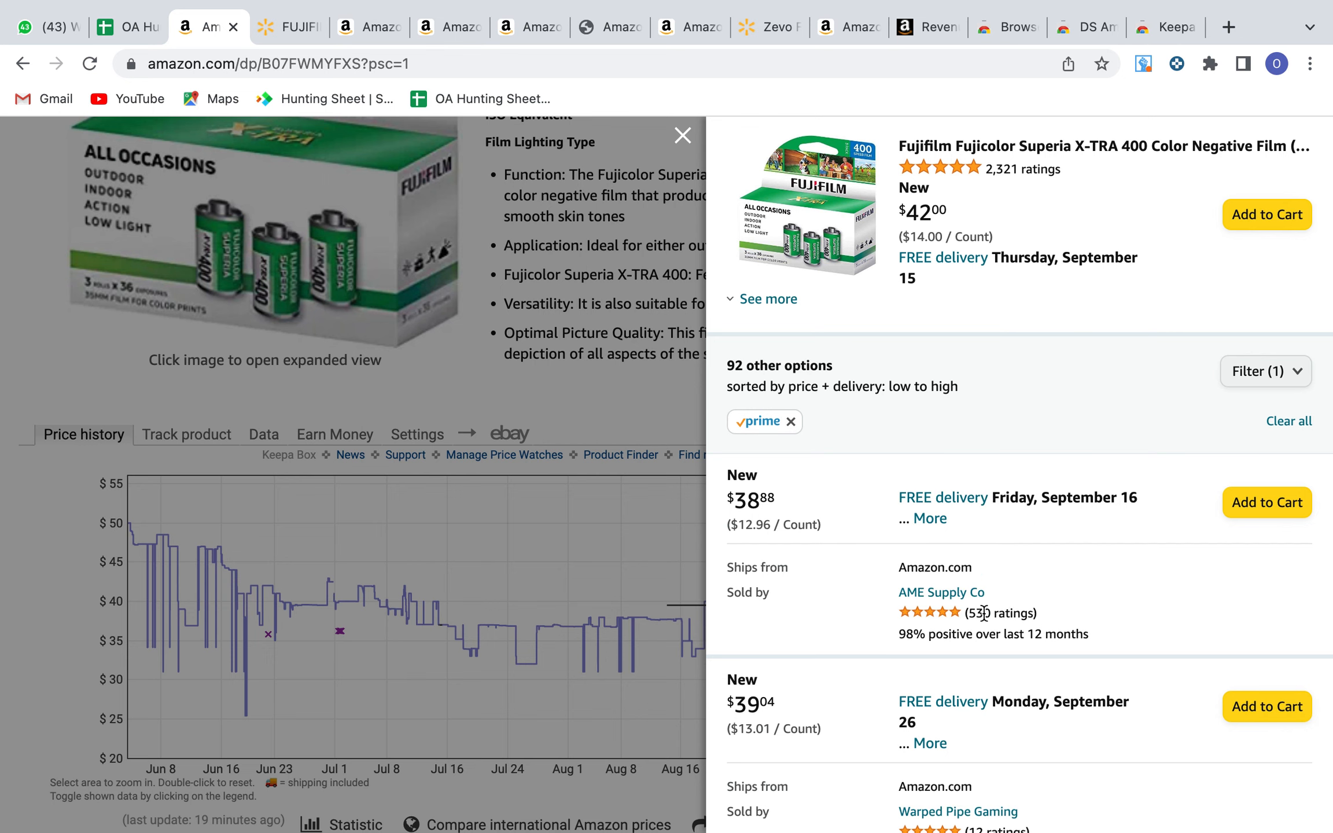
Step: Expand the featured offer's seller details and compare its seller's rating count with those of the lowest-priced Prime sellers
{"action": "left_click", "coordinate": [784, 299]}
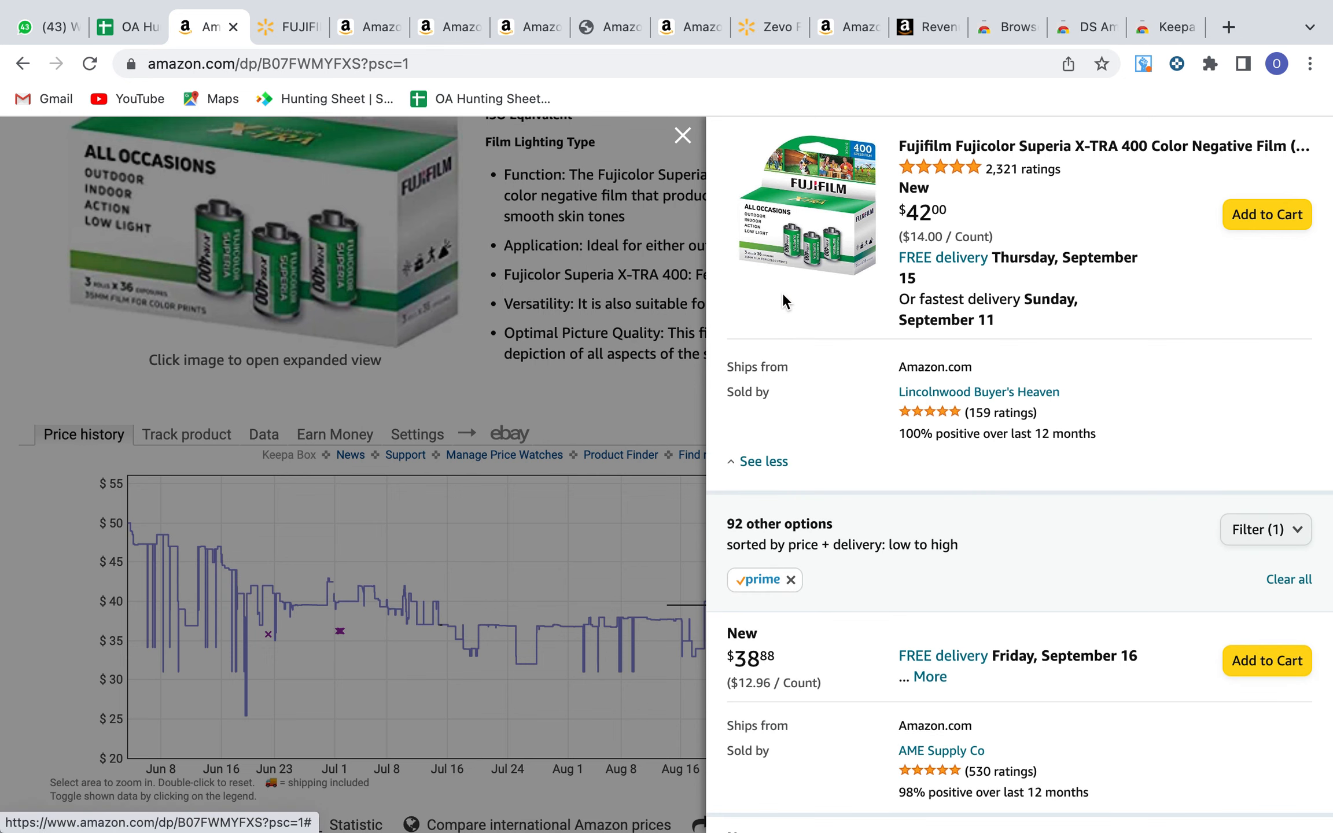
{"action": "double_click", "coordinate": [978, 413]}
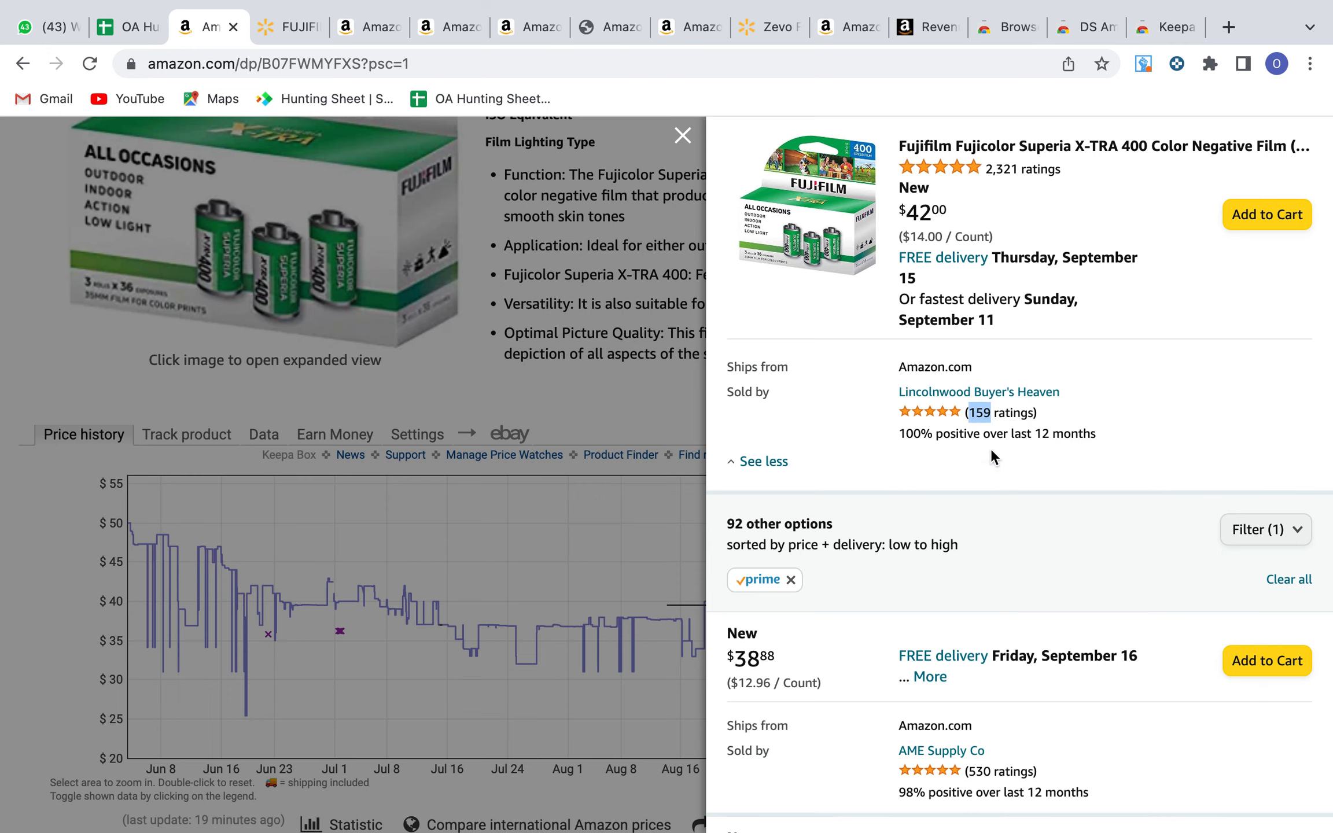
{"action": "scroll", "coordinate": [943, 472], "scroll_direction": "down", "scroll_amount": 5}
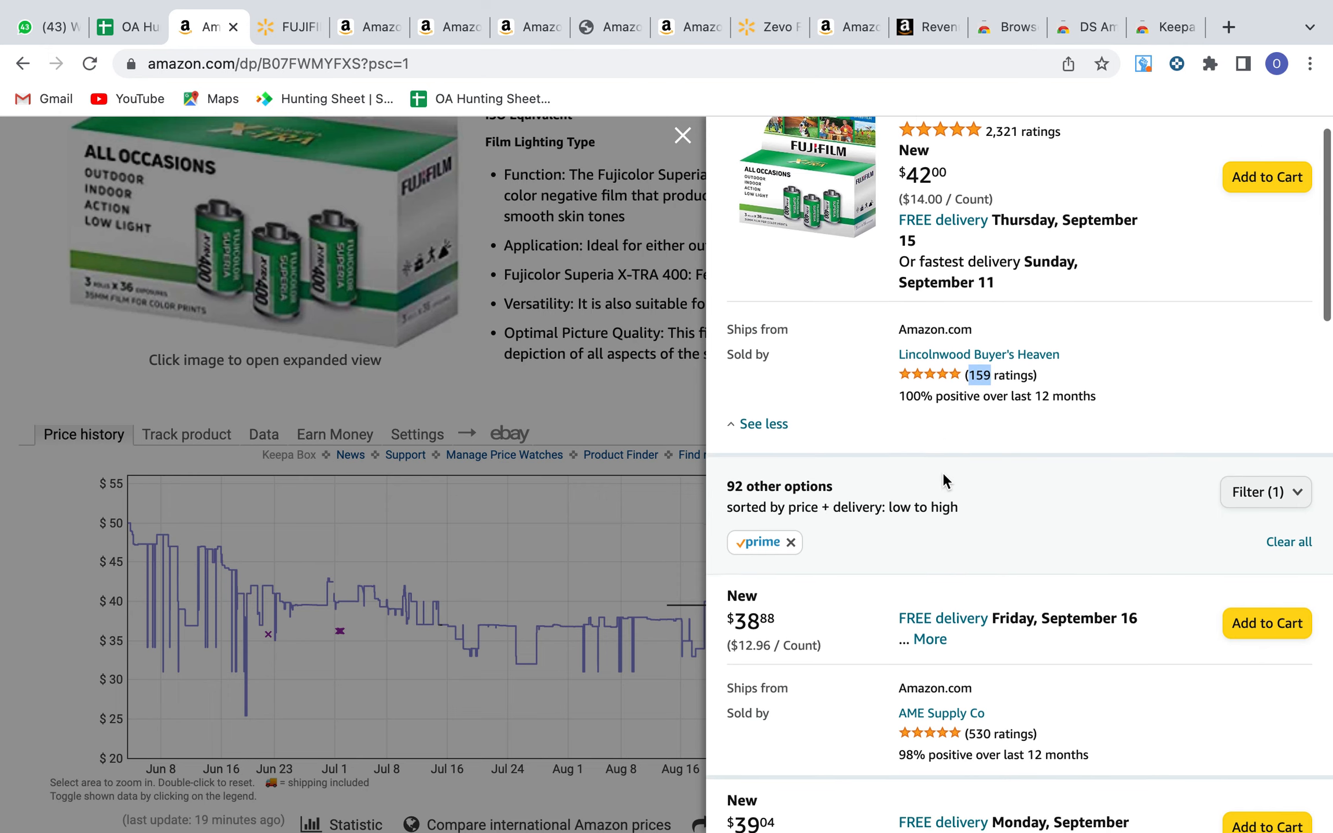
{"action": "double_click", "coordinate": [978, 478]}
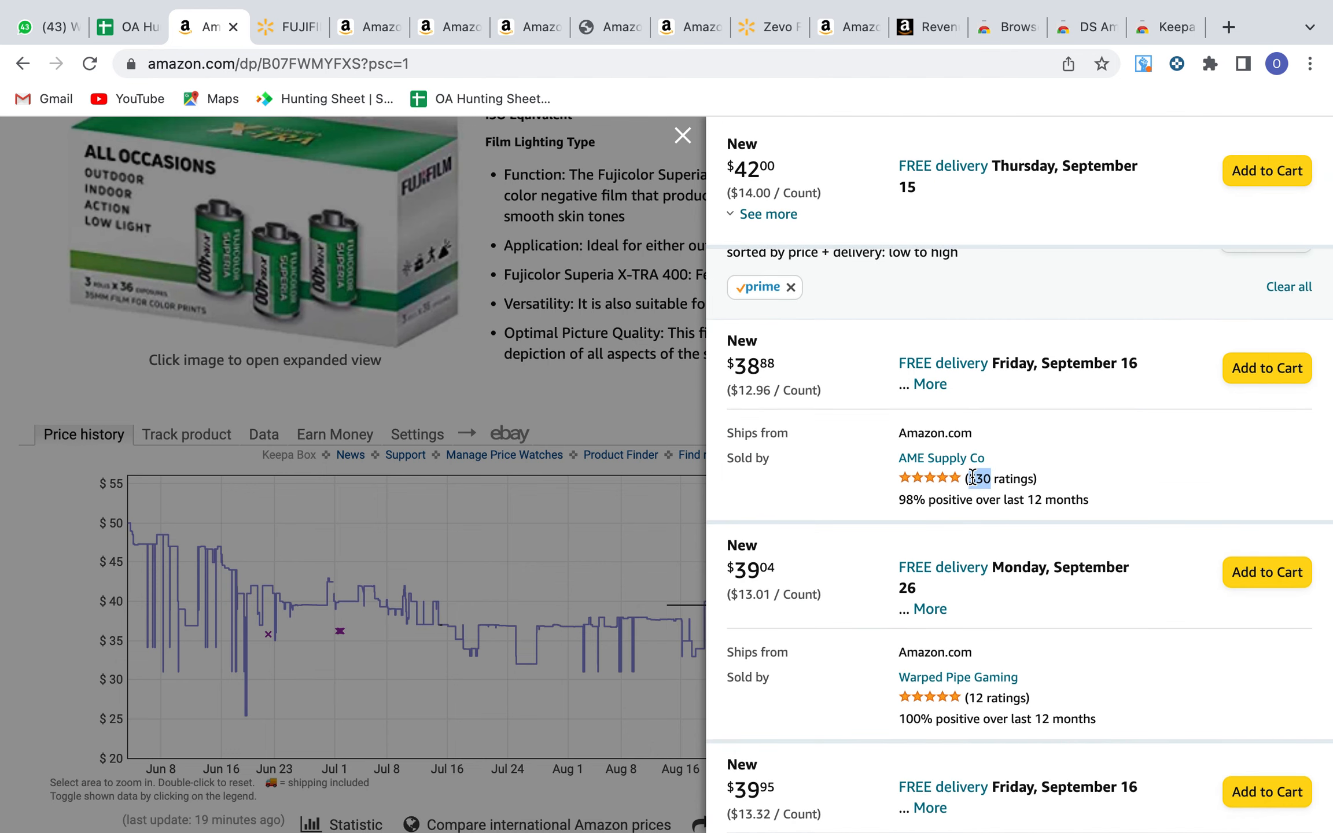
{"action": "scroll", "coordinate": [972, 477], "scroll_direction": "down", "scroll_amount": 4}
{"action": "double_click", "coordinate": [974, 493]}
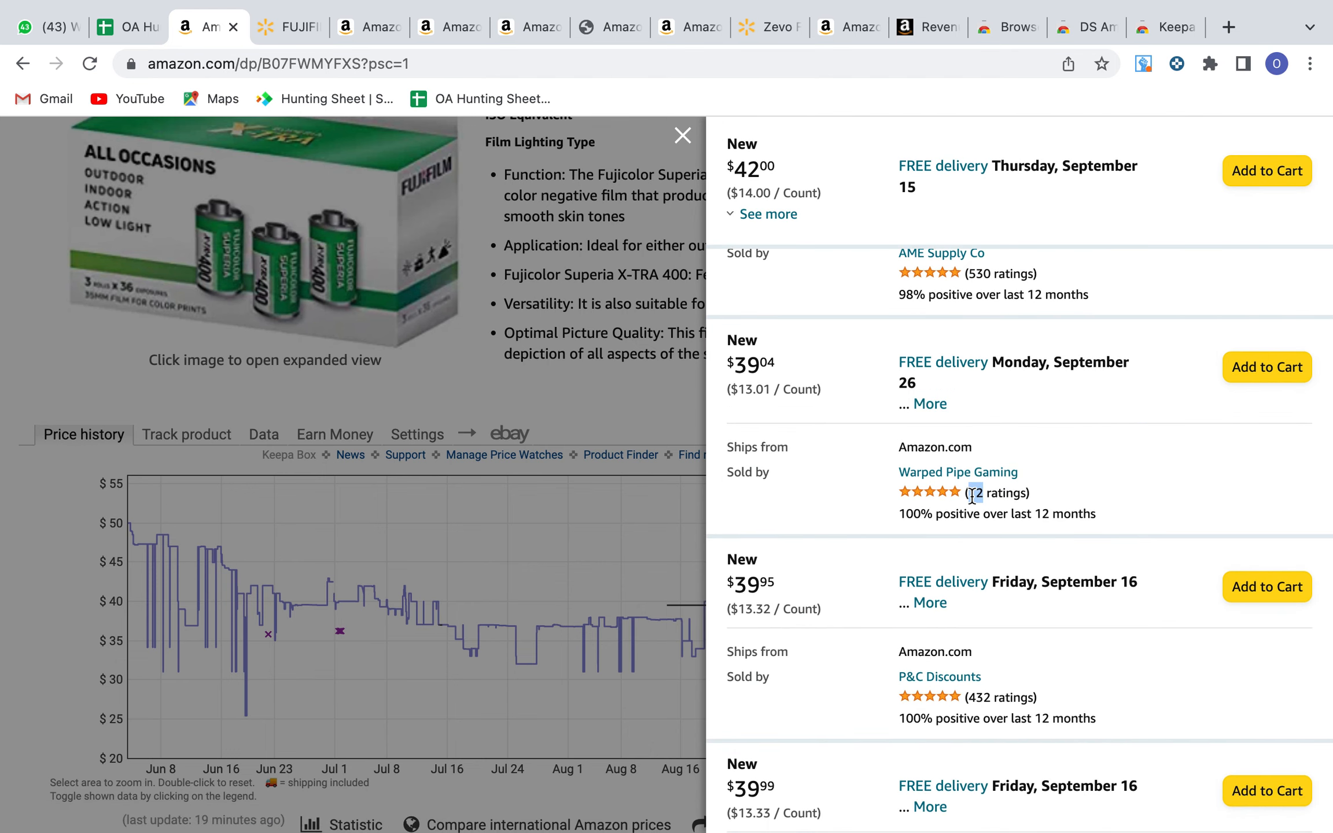
{"action": "scroll", "coordinate": [973, 593], "scroll_direction": "down", "scroll_amount": 2}
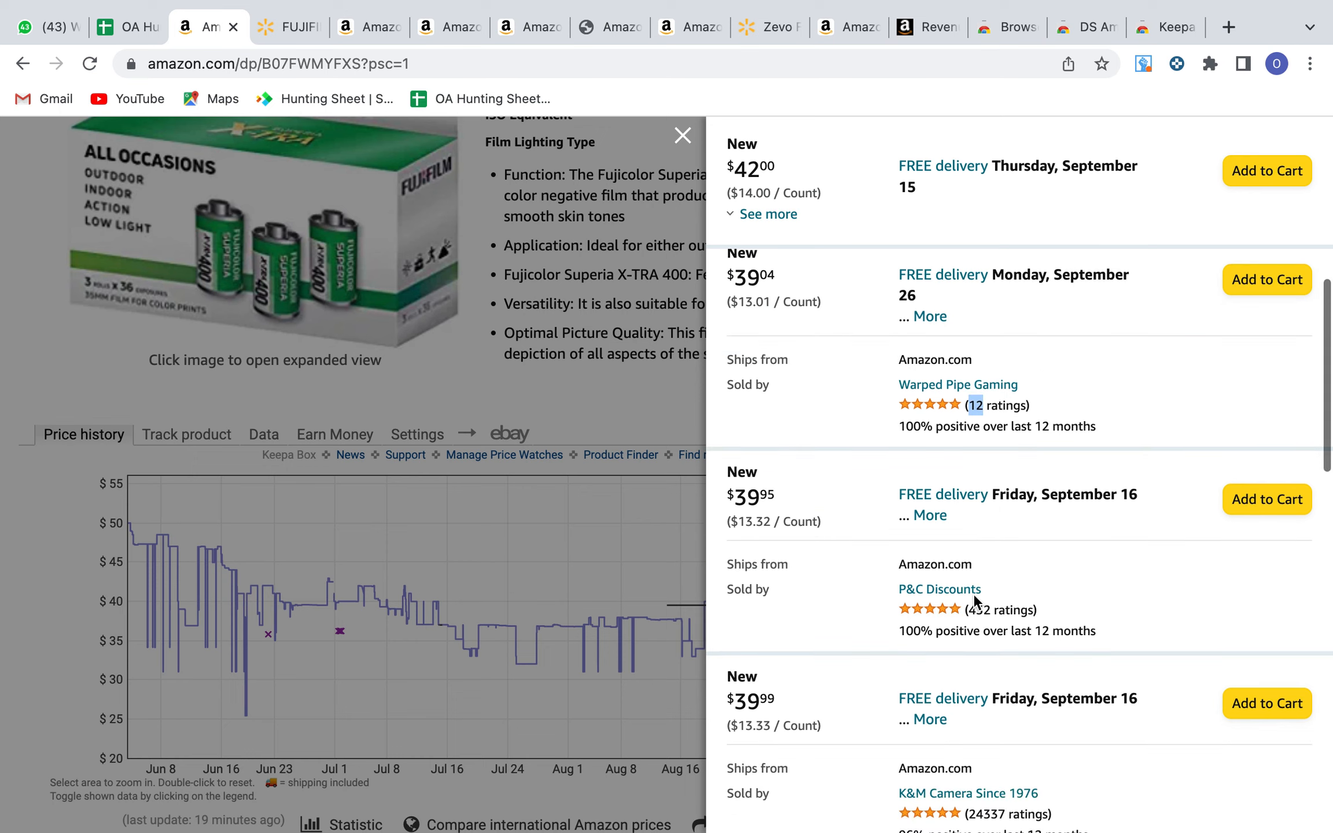
{"action": "double_click", "coordinate": [978, 605]}
Step: Check K&M Camera Since 1976's rating count and positive feedback percentage against the neighbouring Prime sellers
{"action": "scroll", "coordinate": [976, 606], "scroll_direction": "down", "scroll_amount": 5}
{"action": "scroll", "coordinate": [976, 606], "scroll_direction": "down", "scroll_amount": 2}
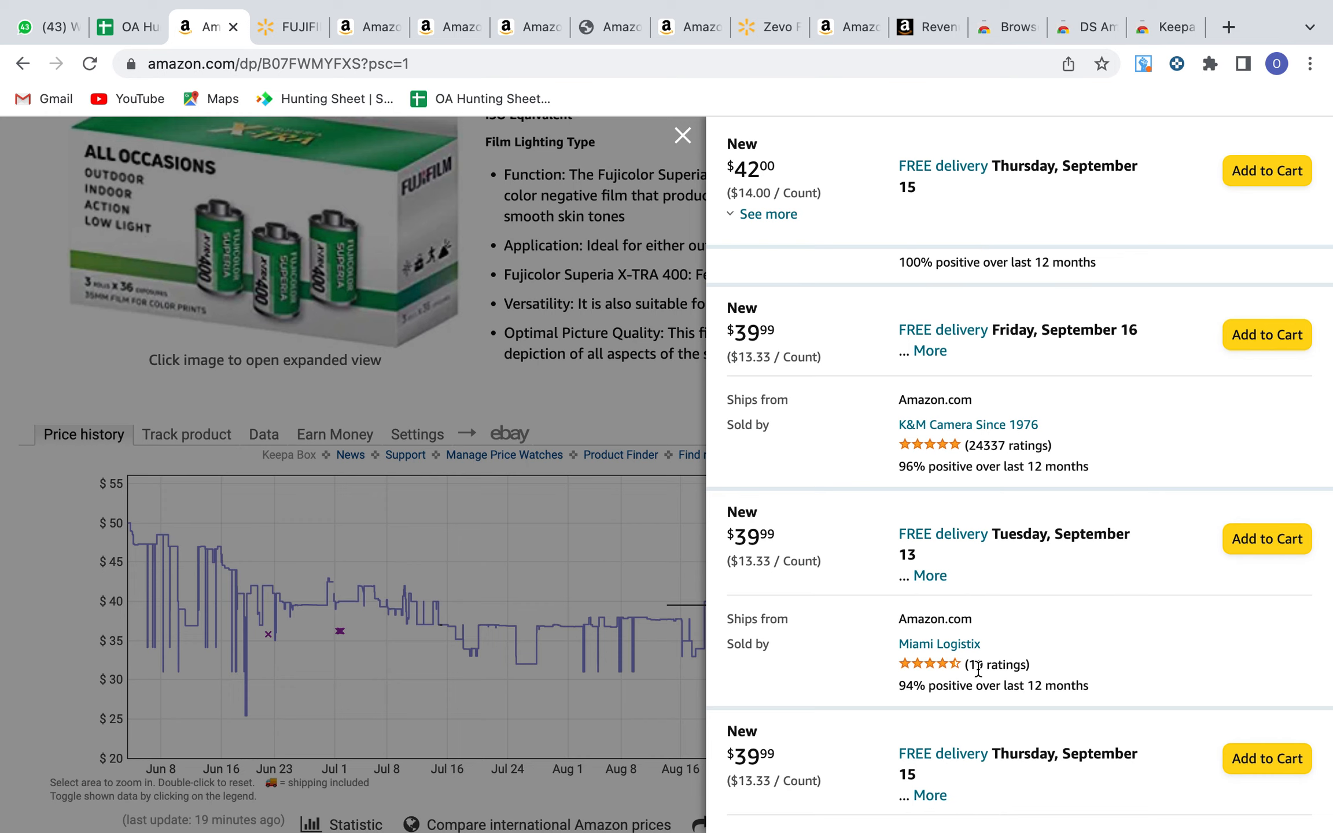
{"action": "double_click", "coordinate": [989, 446]}
{"action": "double_click", "coordinate": [906, 467]}
{"action": "scroll", "coordinate": [1077, 527], "scroll_direction": "down", "scroll_amount": 3}
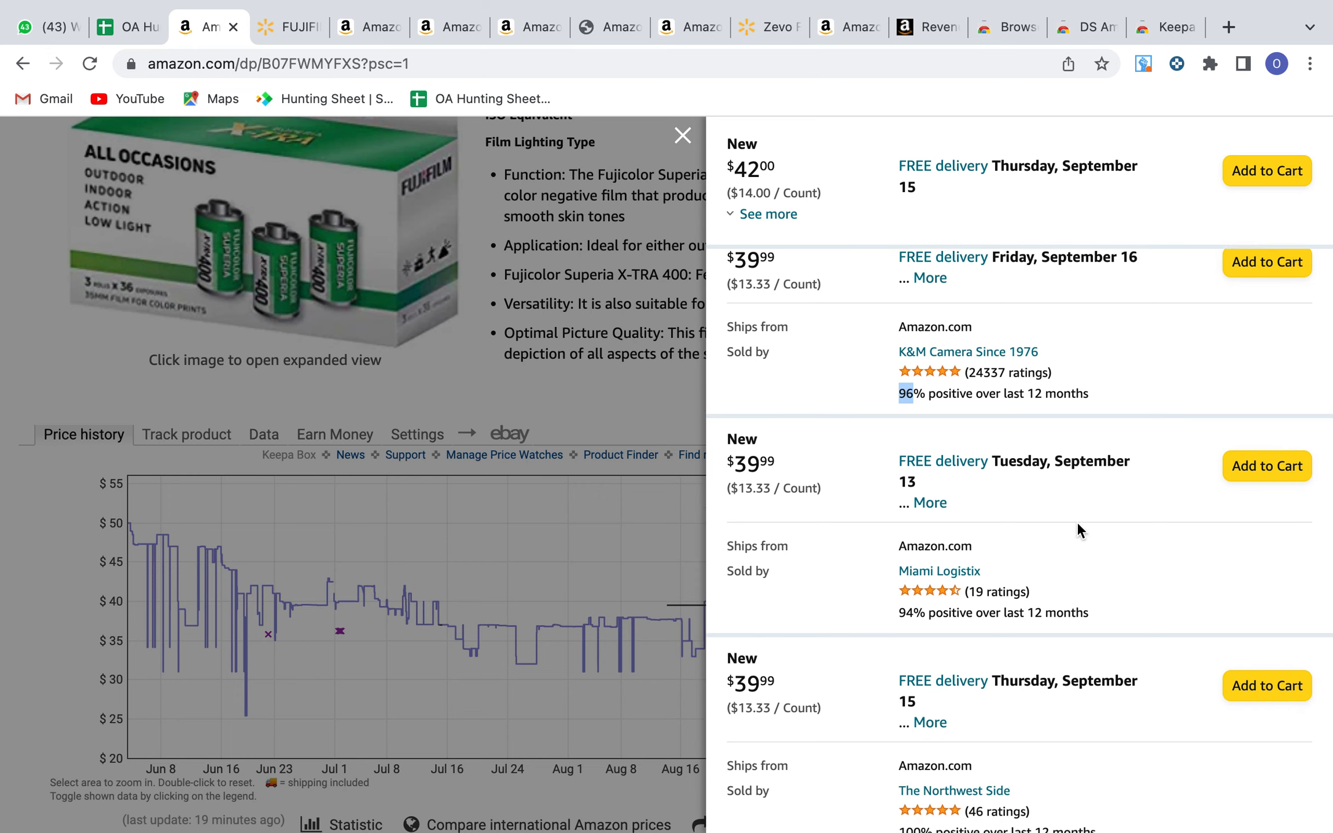
{"action": "scroll", "coordinate": [1078, 529], "scroll_direction": "up", "scroll_amount": 4}
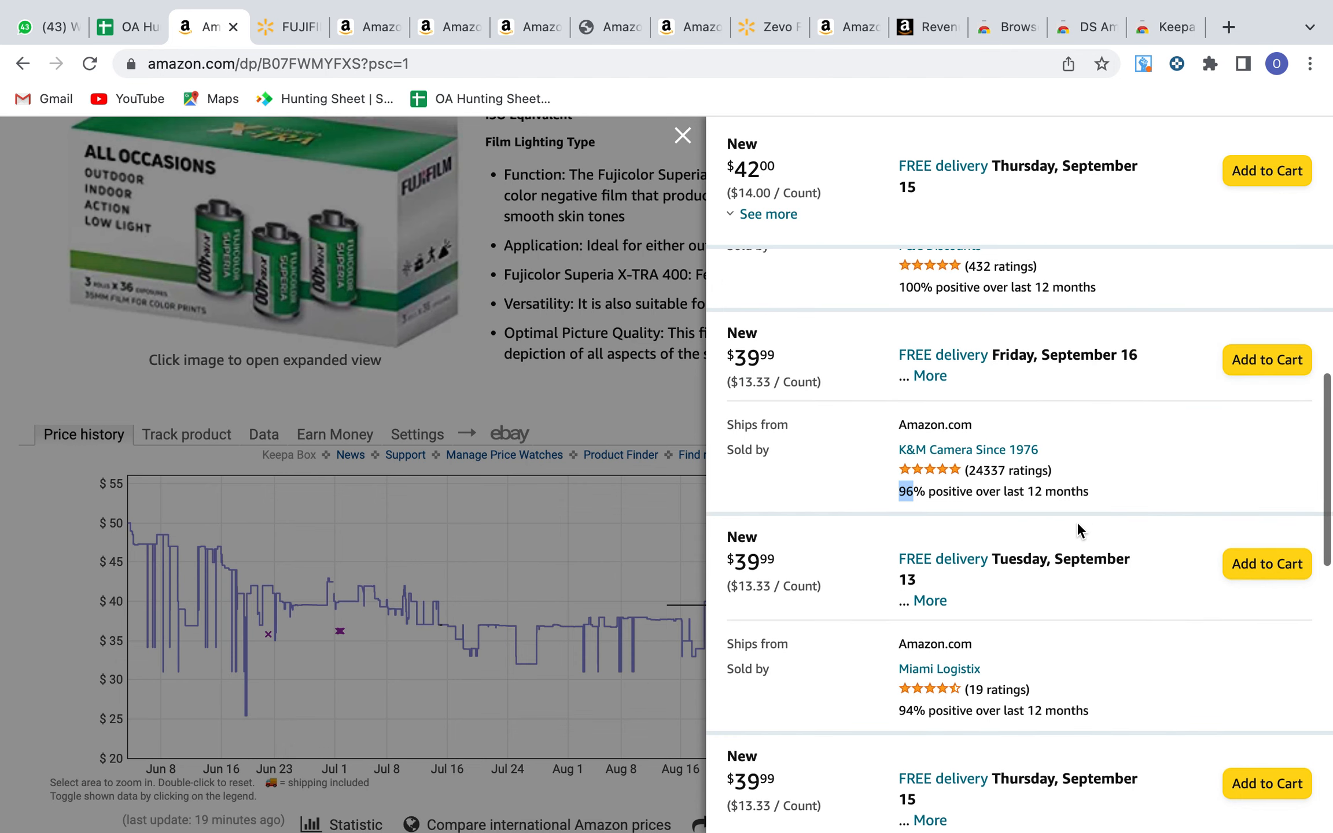
{"action": "scroll", "coordinate": [1078, 526], "scroll_direction": "down", "scroll_amount": 5}
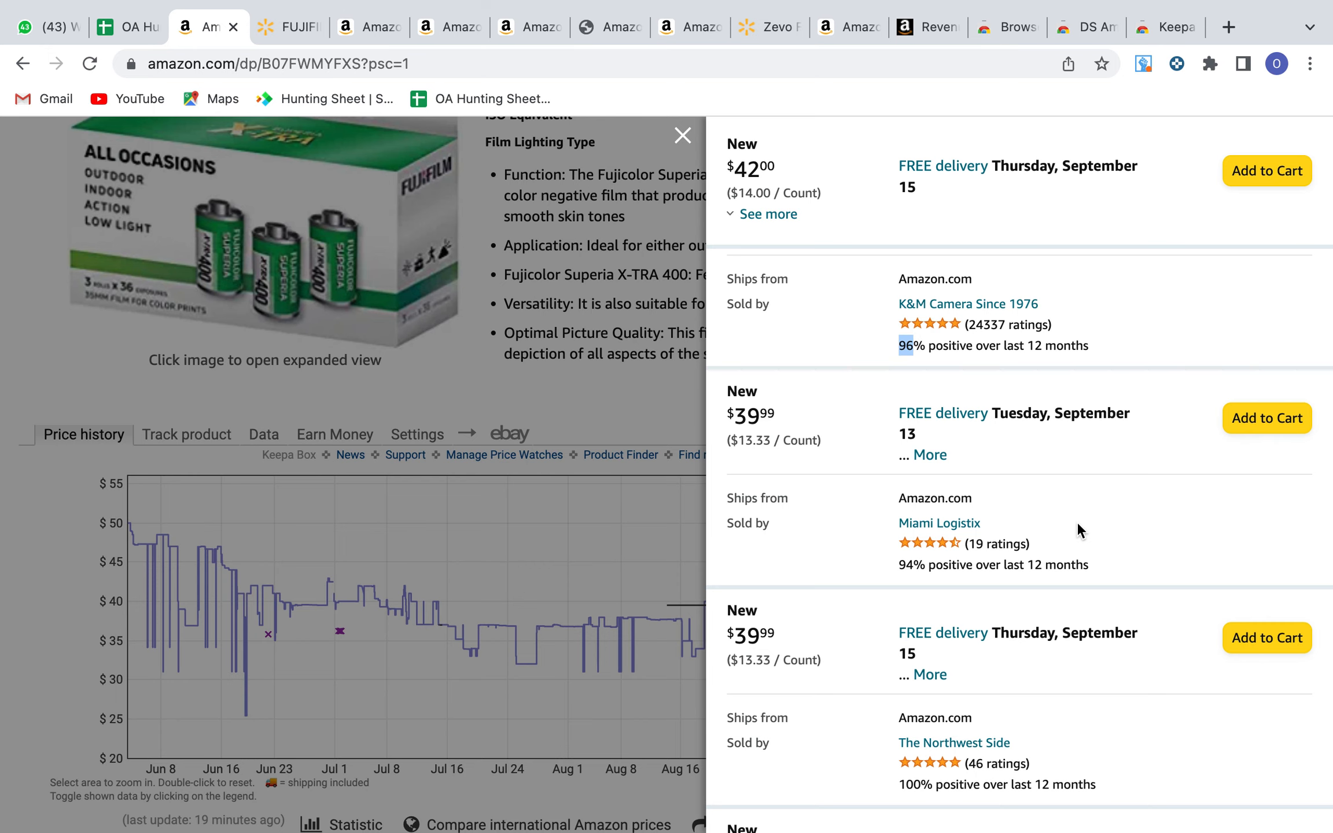
Step: Compare the ratings and prices of the remaining Prime sellers on the Fujifilm listing, and close the offer list
{"action": "scroll", "coordinate": [1078, 527], "scroll_direction": "down", "scroll_amount": 15}
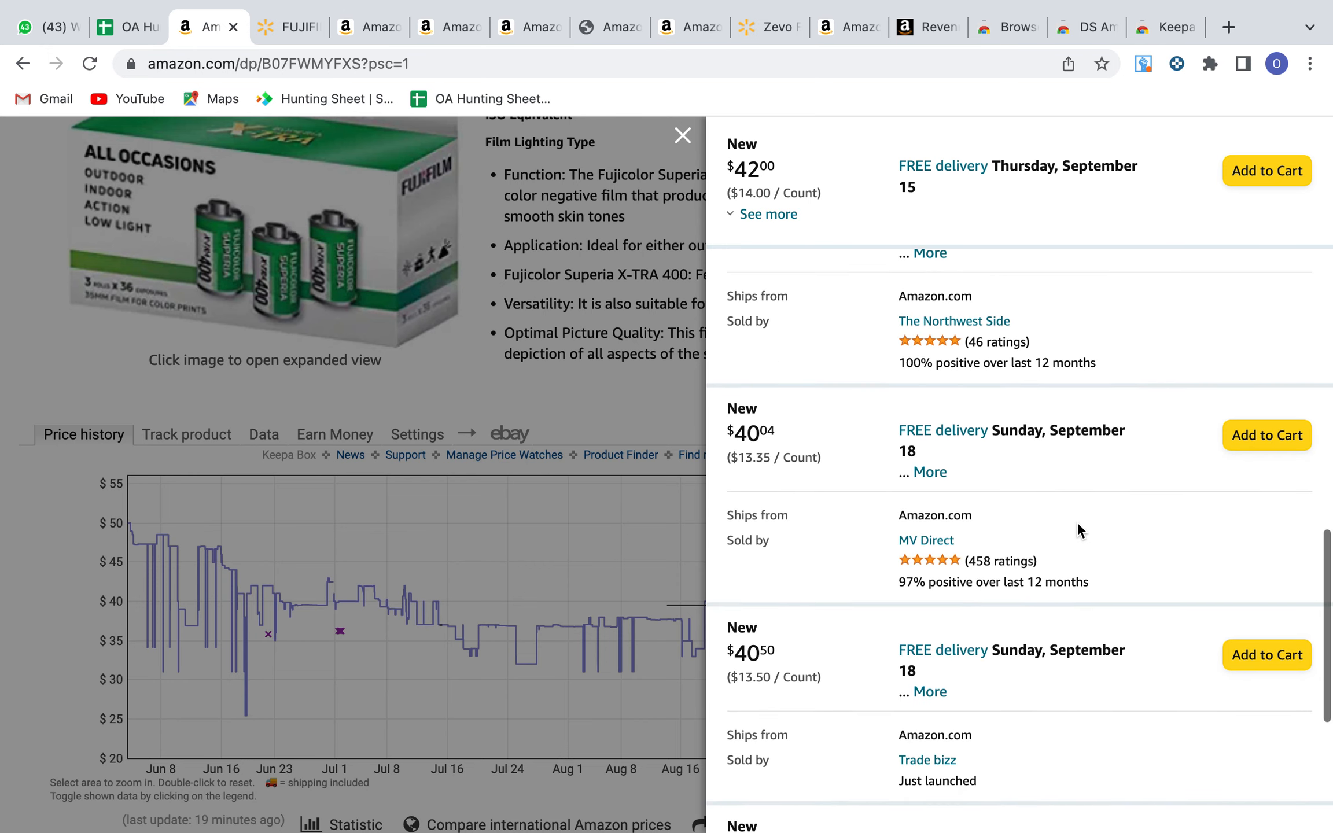
{"action": "scroll", "coordinate": [1077, 522], "scroll_direction": "down", "scroll_amount": 5}
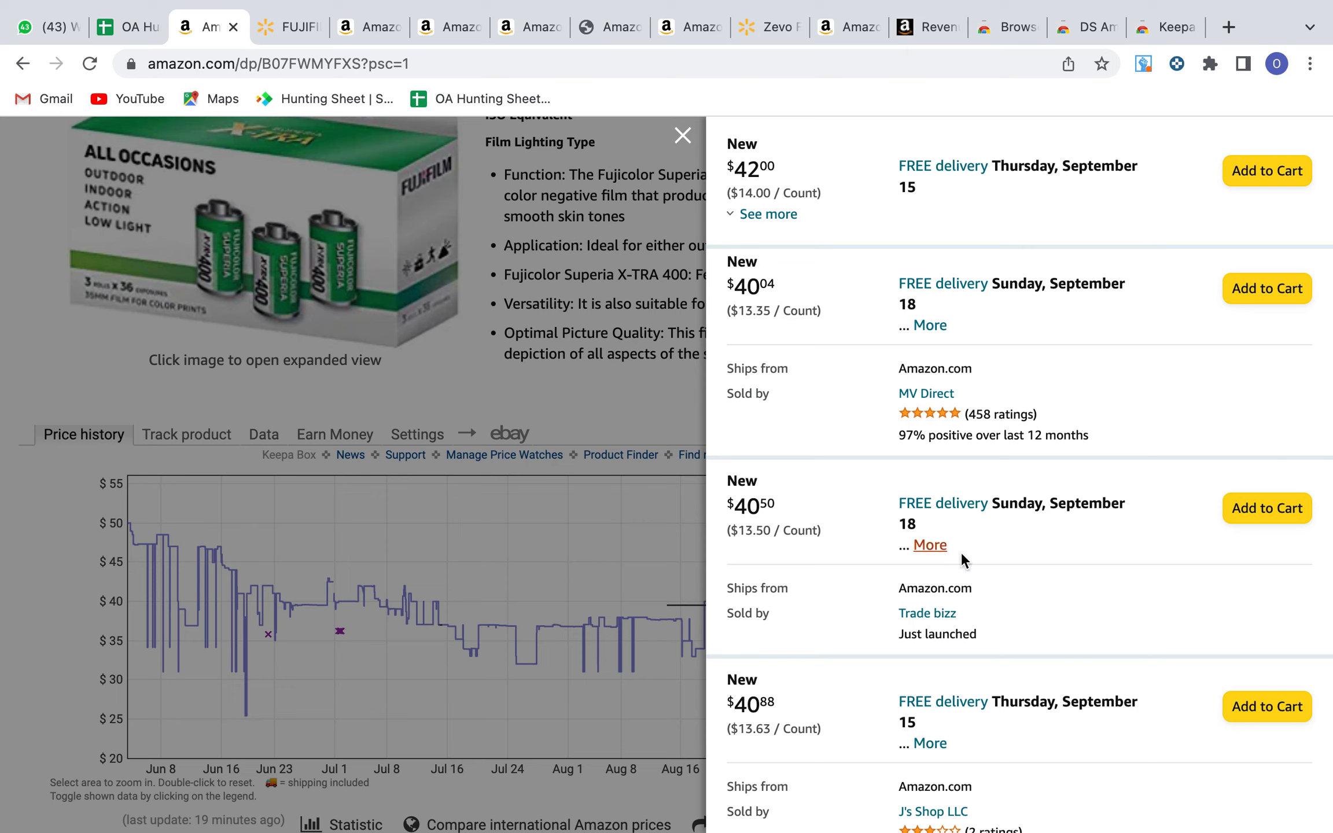
{"action": "scroll", "coordinate": [929, 632], "scroll_direction": "down", "scroll_amount": 3}
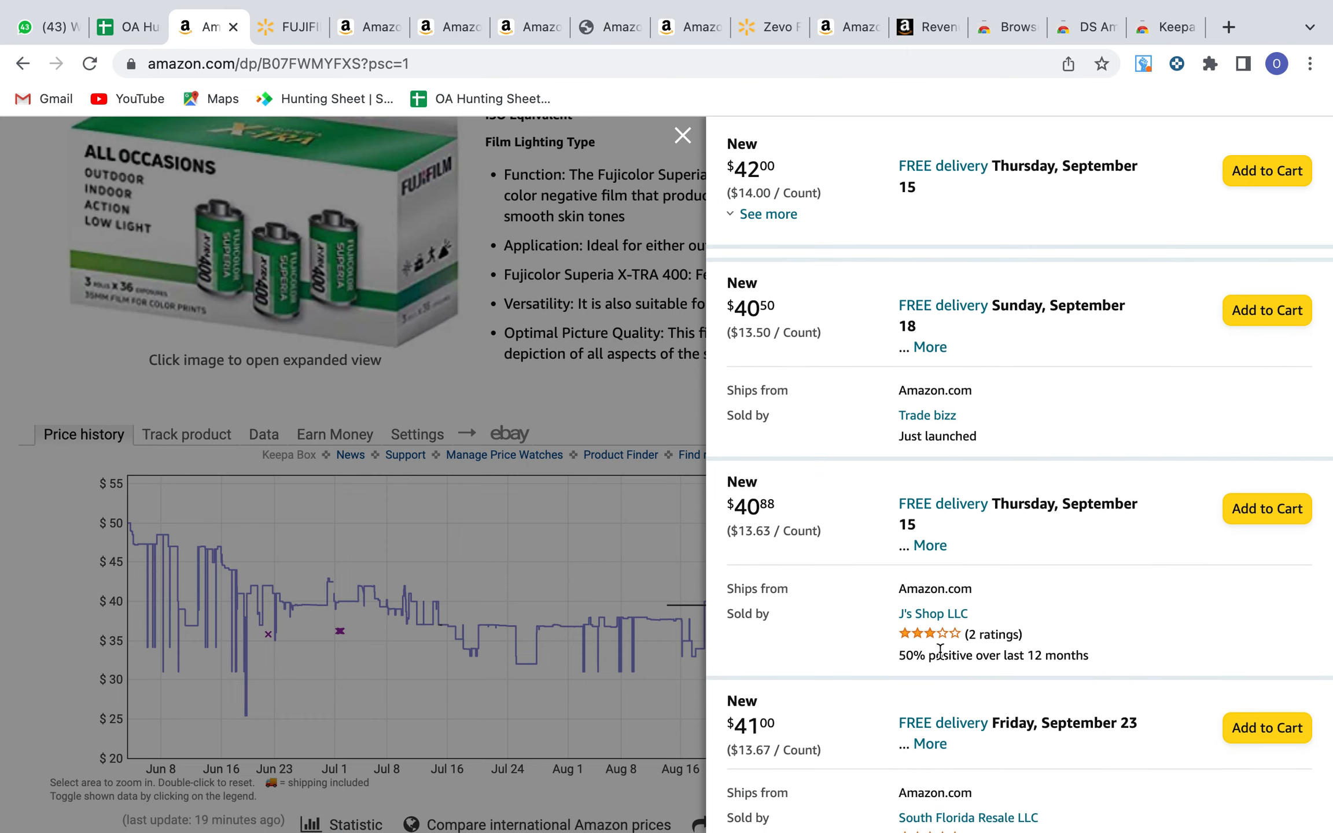
{"action": "scroll", "coordinate": [941, 651], "scroll_direction": "down", "scroll_amount": 2}
{"action": "scroll", "coordinate": [972, 684], "scroll_direction": "up", "scroll_amount": 10}
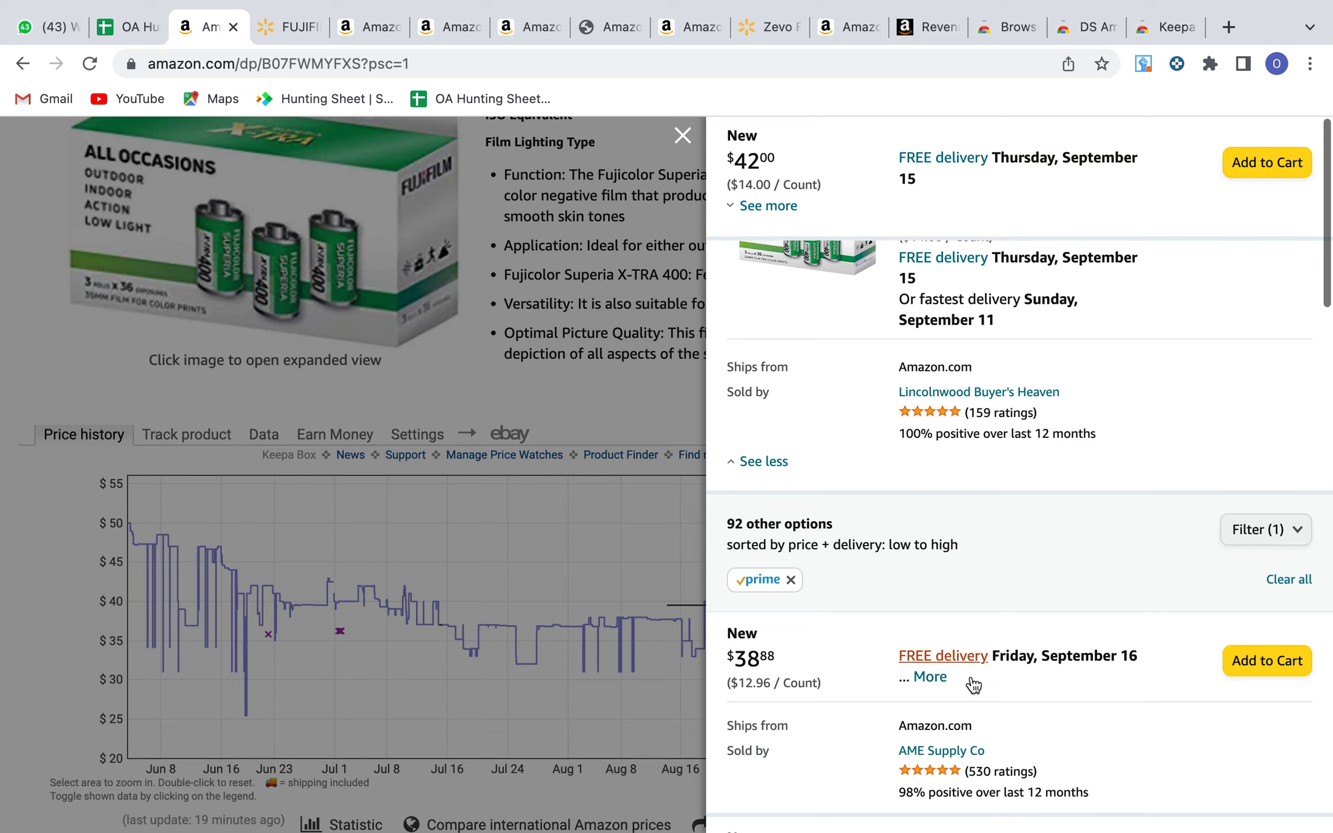
{"action": "left_click", "coordinate": [683, 135]}
{"action": "scroll", "coordinate": [810, 289], "scroll_direction": "up", "scroll_amount": 5}
{"action": "scroll", "coordinate": [849, 383], "scroll_direction": "up", "scroll_amount": 8}
{"action": "scroll", "coordinate": [781, 451], "scroll_direction": "down", "scroll_amount": 2}
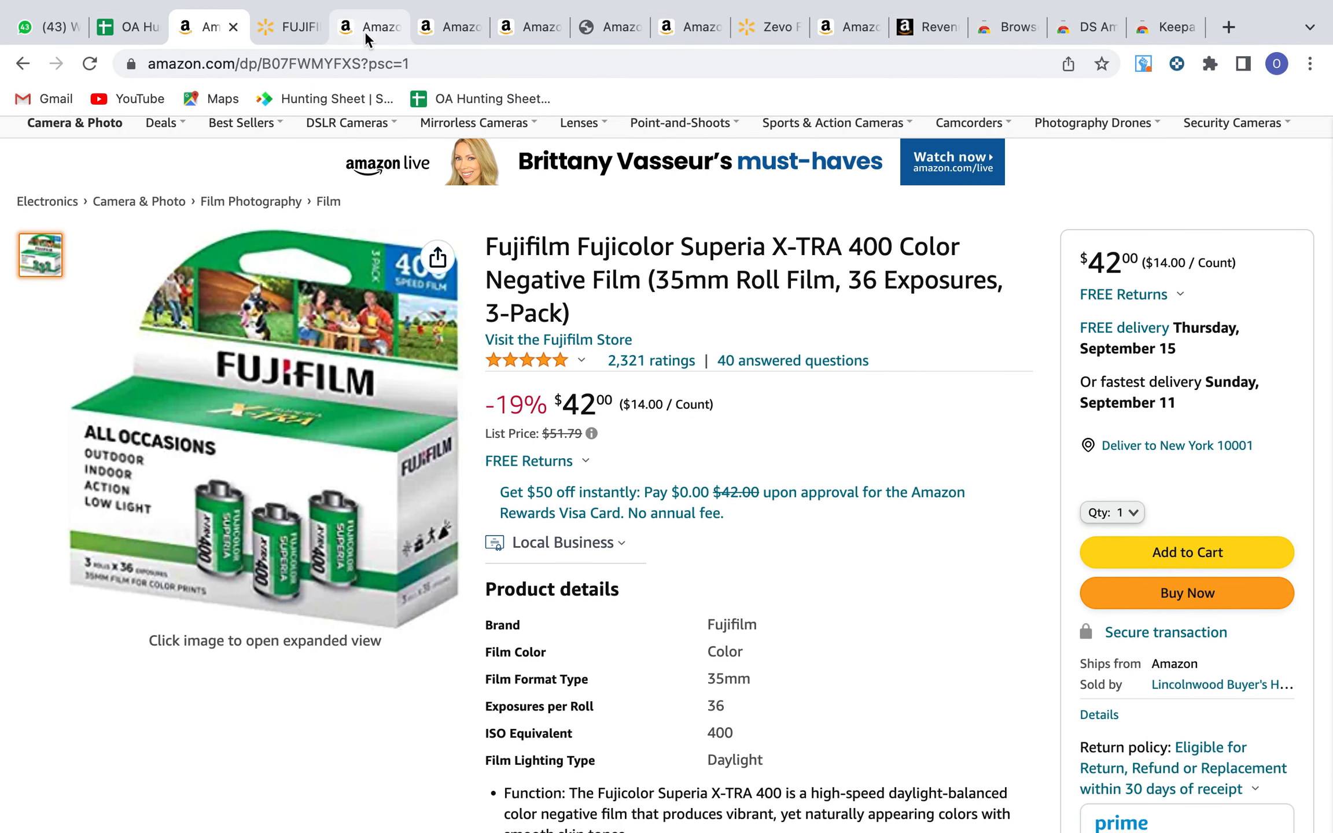
Step: Switch to the Zevo Flying Insect Trap refill listing and close its open offer list to view the product details
{"action": "left_click", "coordinate": [365, 31]}
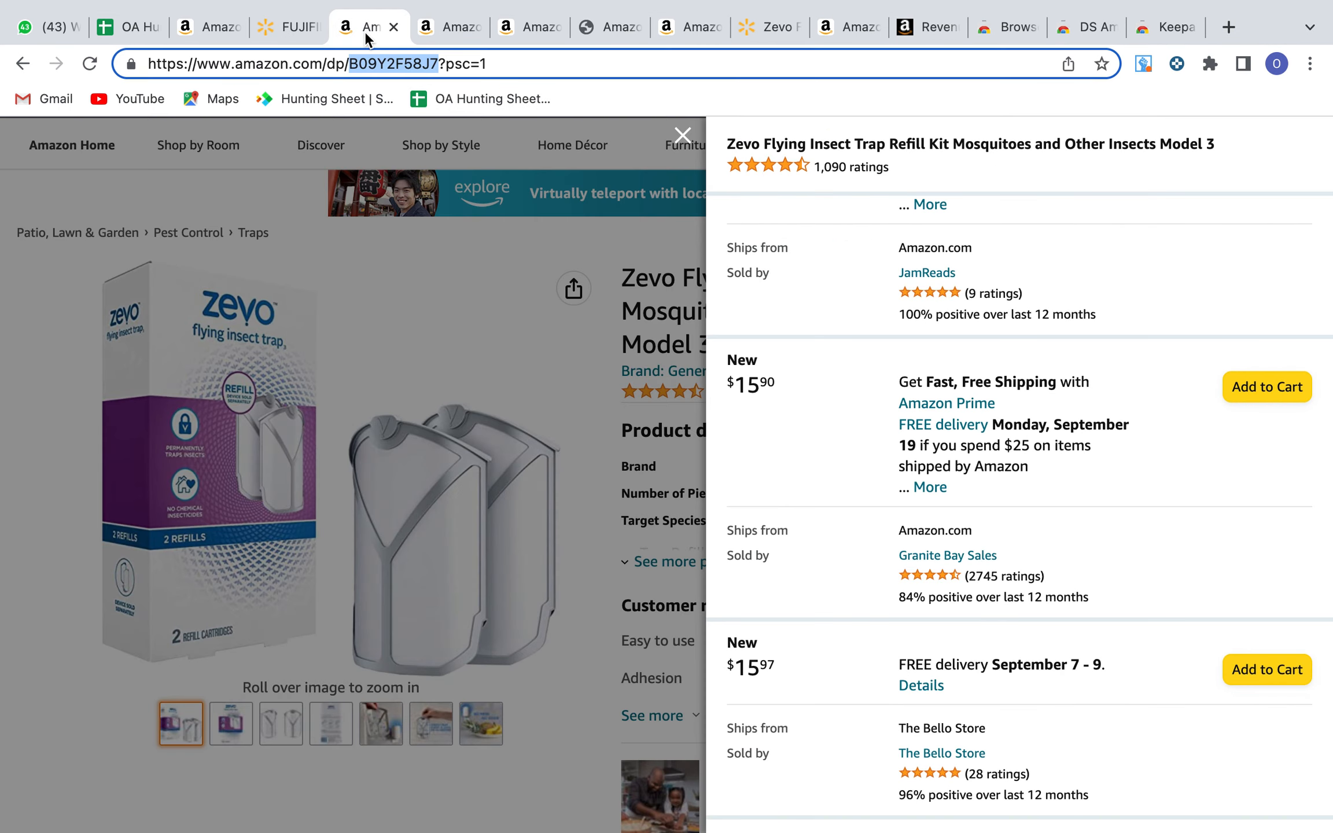
{"action": "left_click", "coordinate": [684, 135]}
{"action": "mouse_move", "coordinate": [691, 145]}
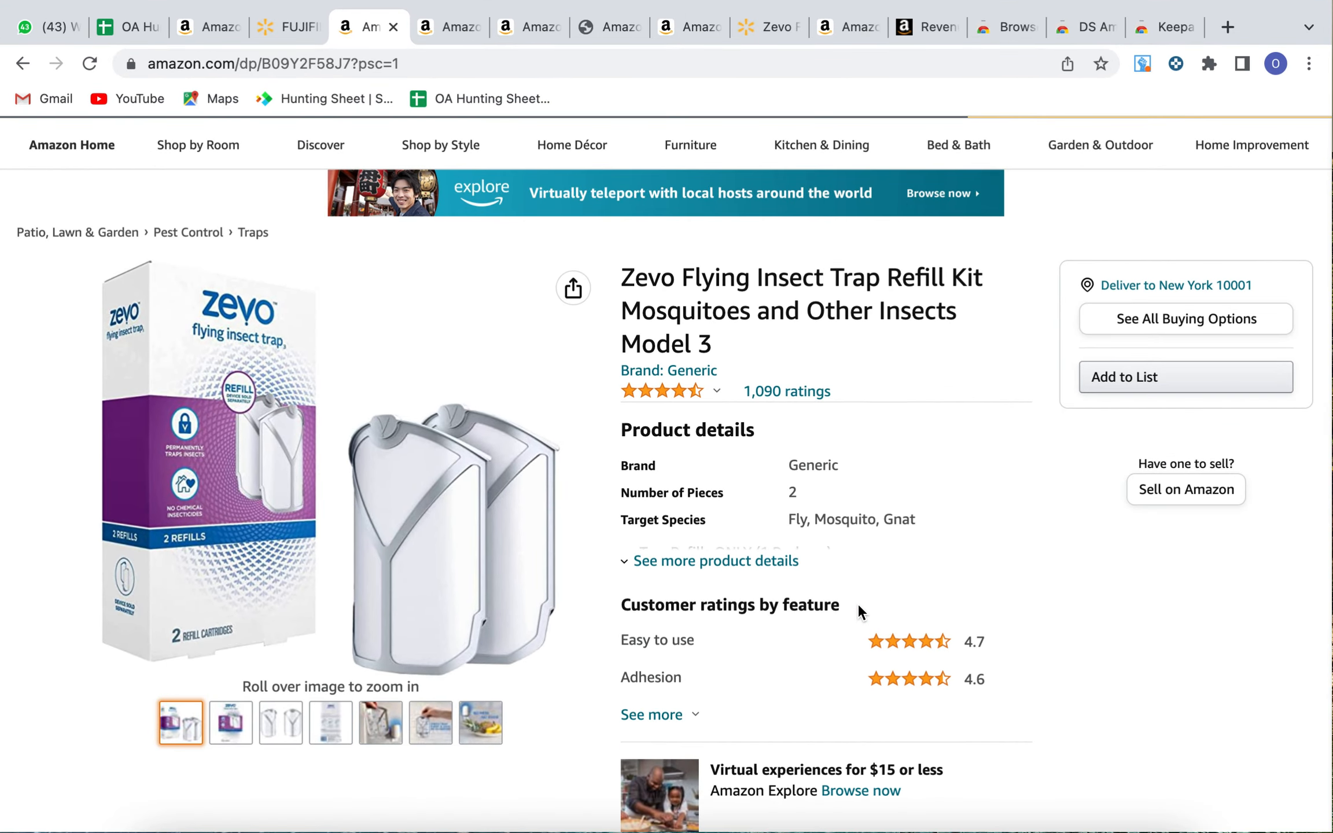
{"action": "scroll", "coordinate": [857, 603], "scroll_direction": "up", "scroll_amount": 1}
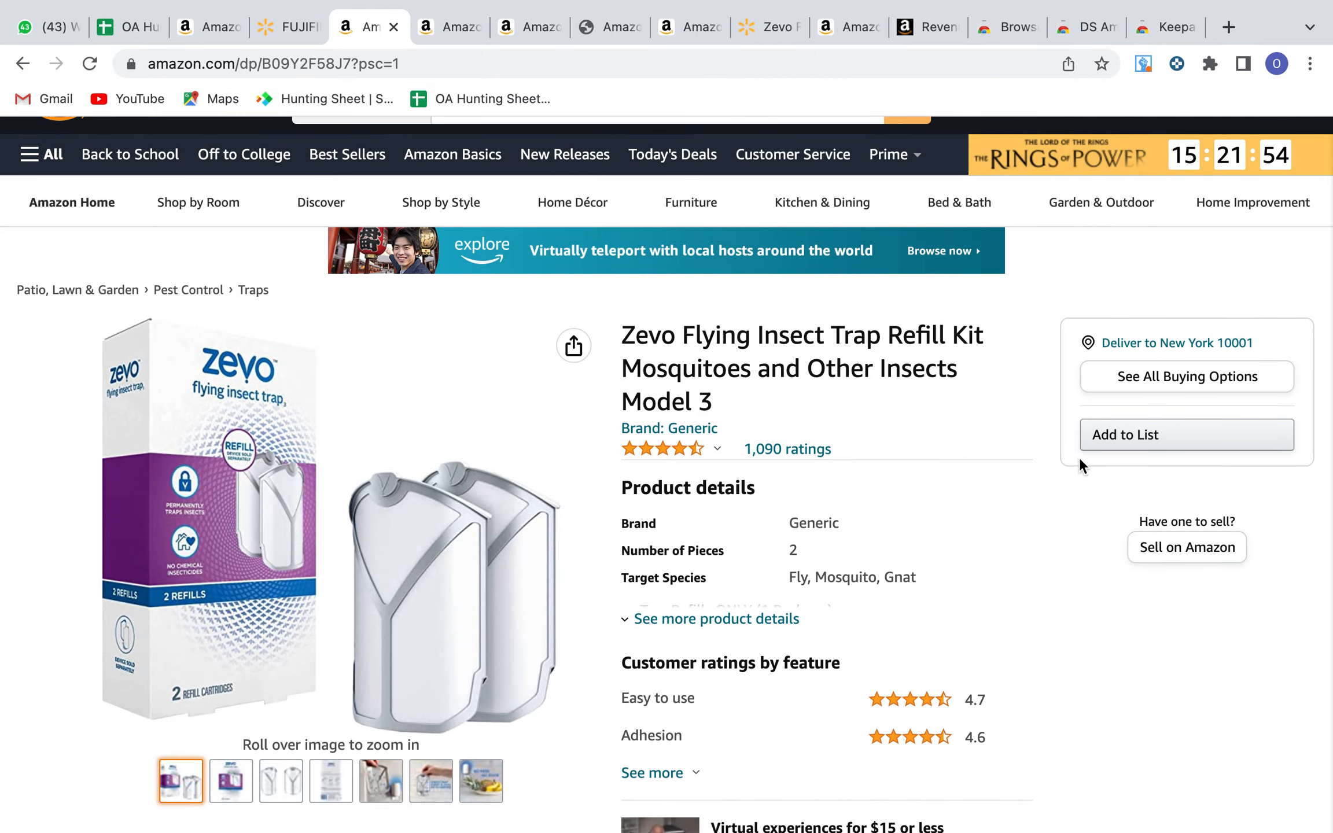
Step: Reopen all buying options for the Zevo refill kit and limit them to Prime delivery and New condition
{"action": "left_click", "coordinate": [1183, 377]}
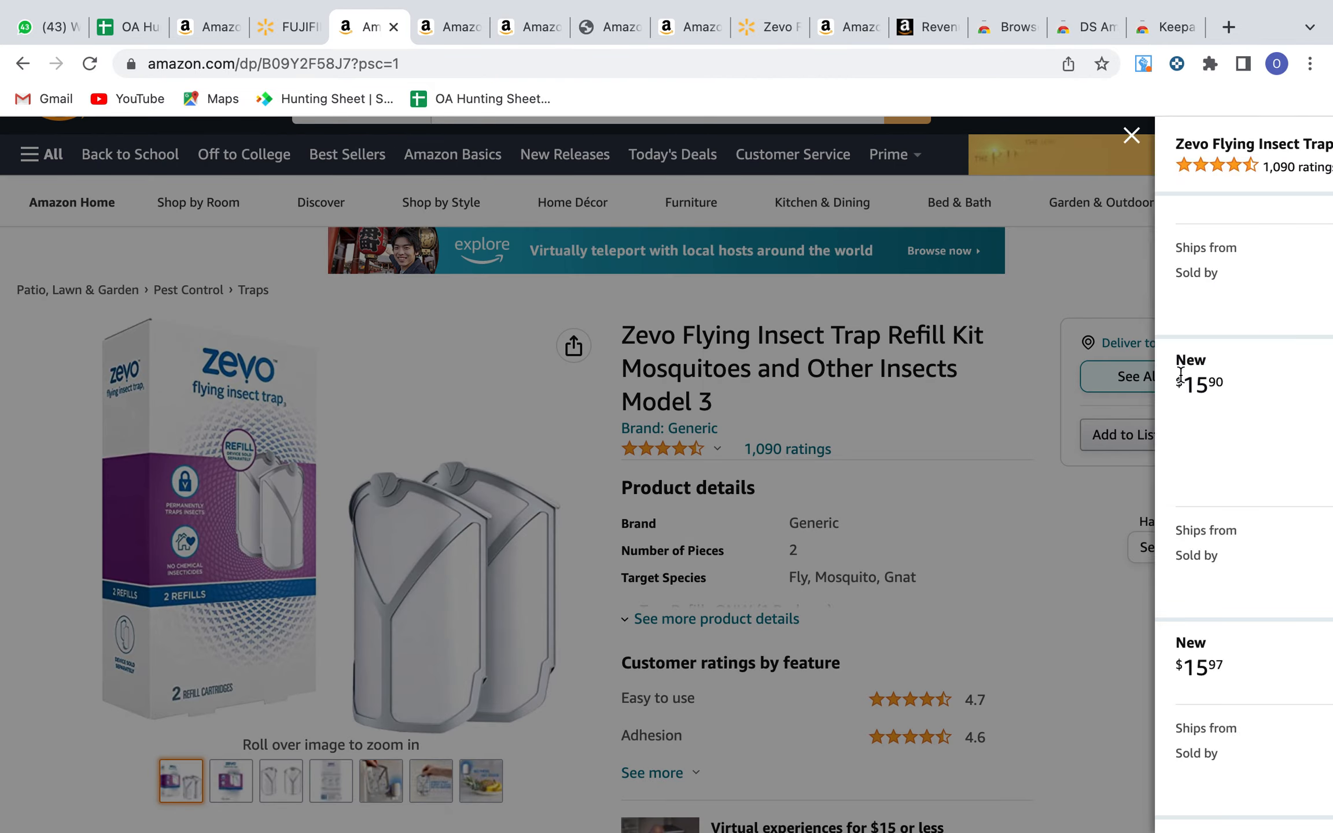
{"action": "scroll", "coordinate": [1009, 307], "scroll_direction": "down", "scroll_amount": 15}
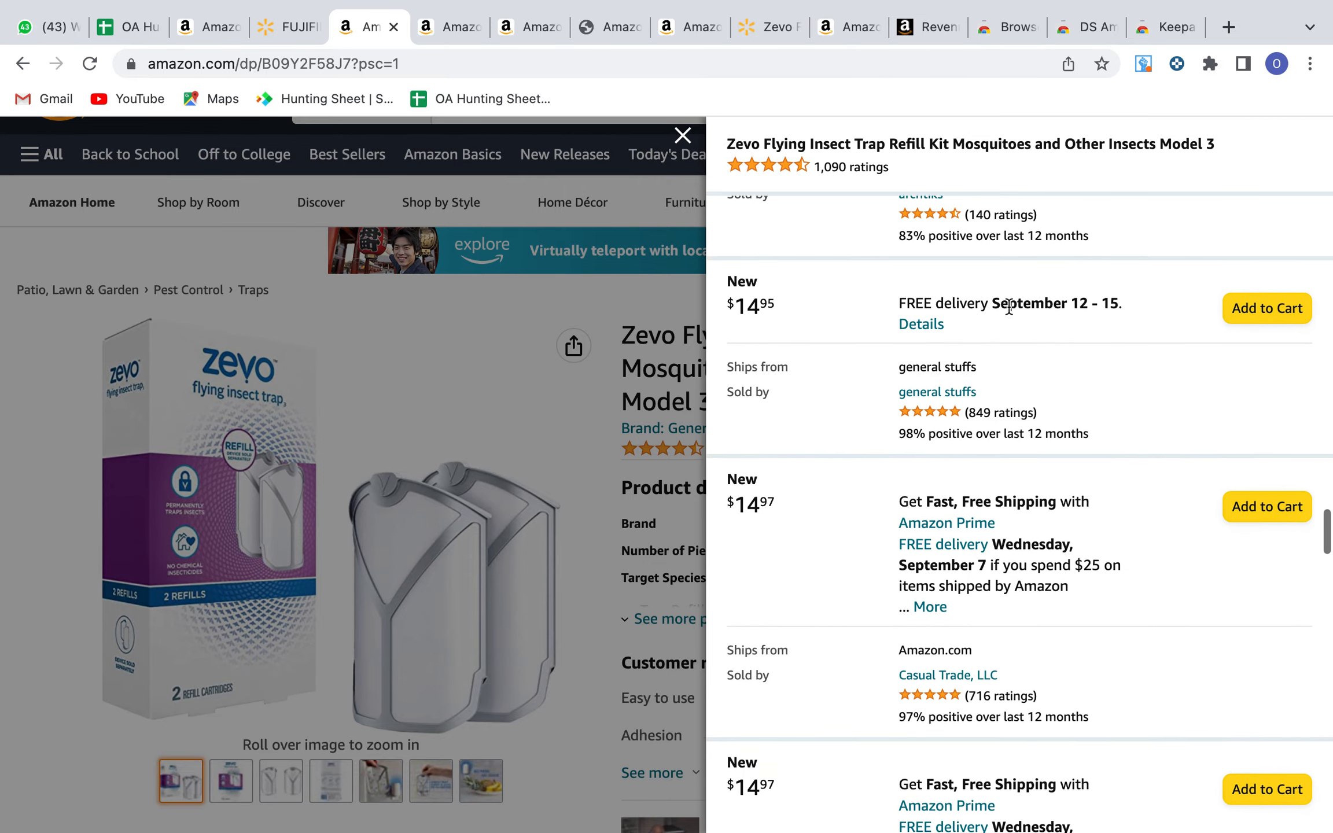
{"action": "scroll", "coordinate": [1009, 307], "scroll_direction": "up", "scroll_amount": 15}
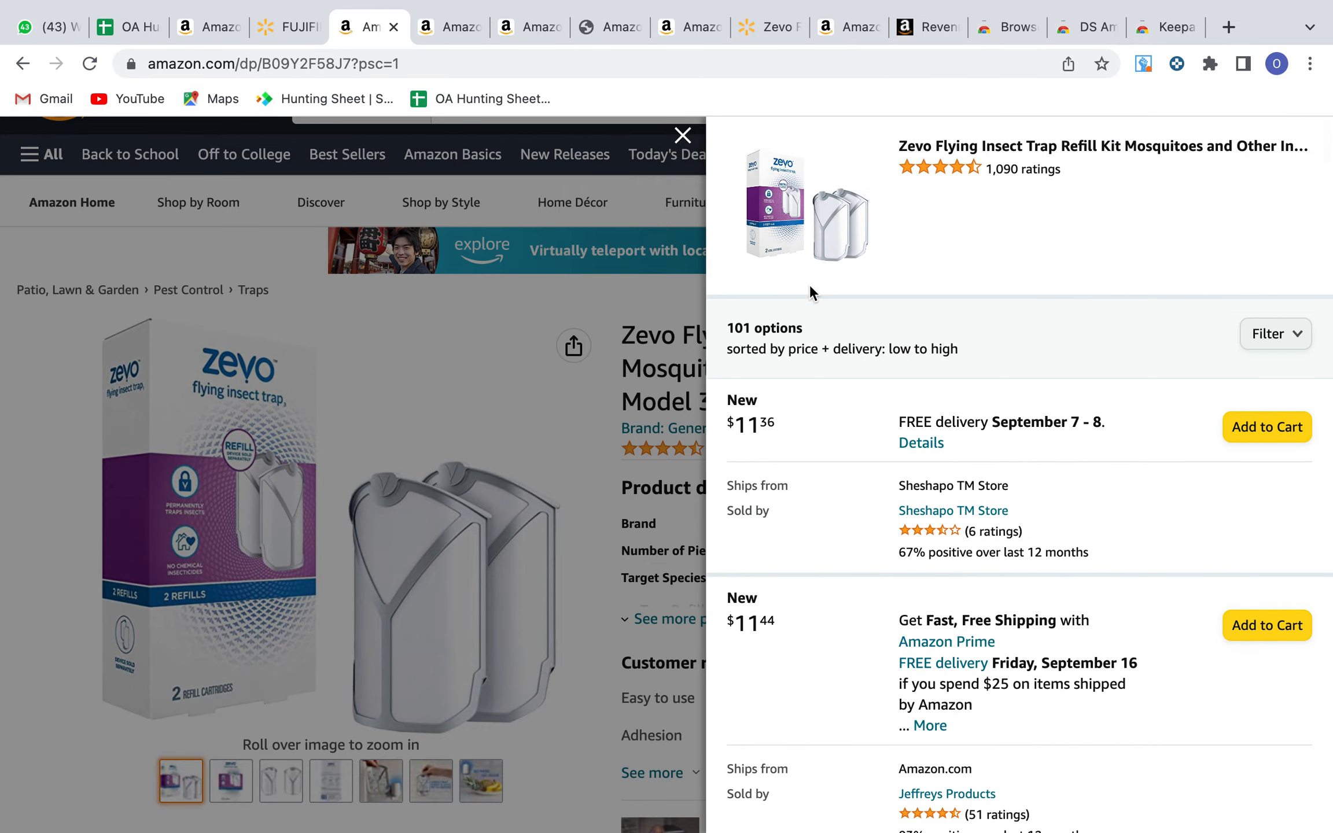
{"action": "left_click", "coordinate": [1287, 339]}
{"action": "left_click", "coordinate": [1279, 453]}
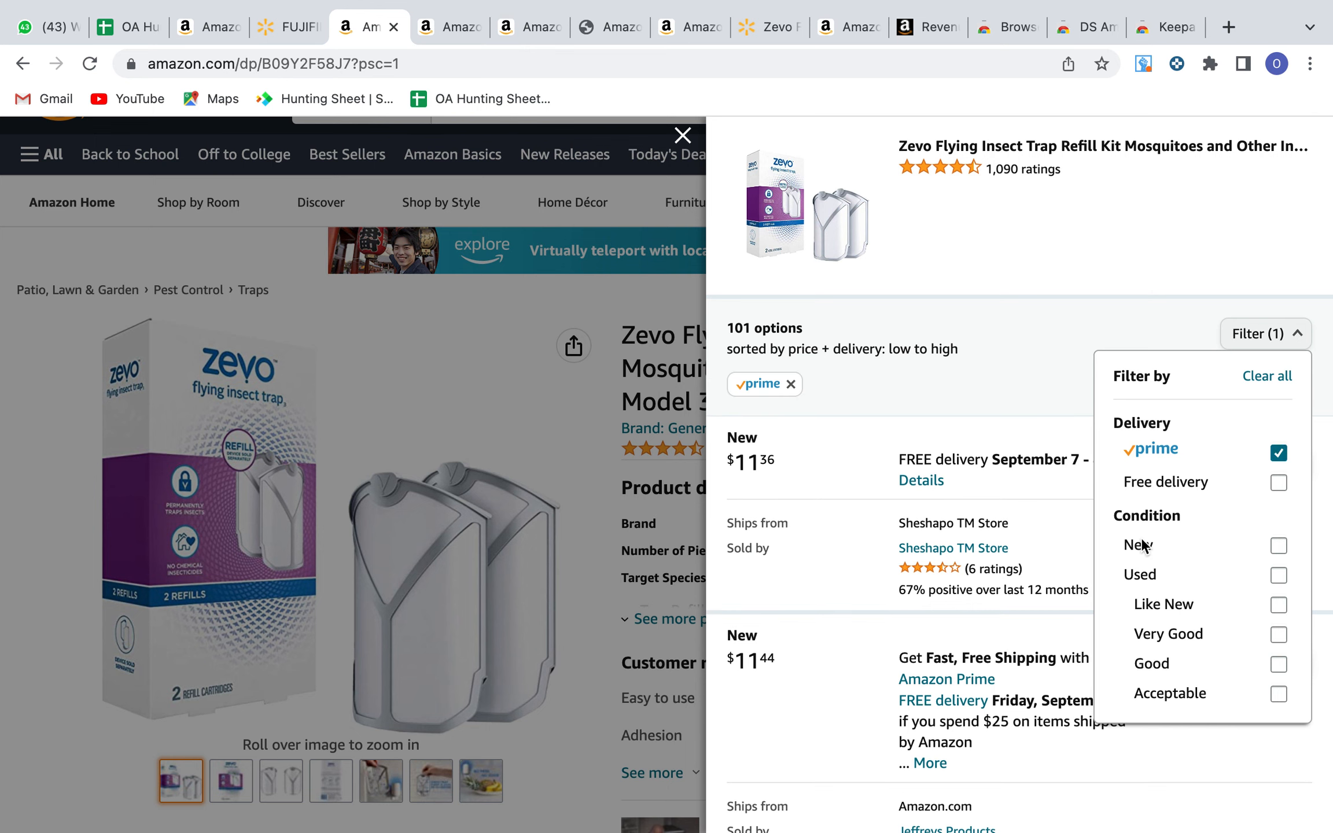
{"action": "left_click", "coordinate": [1279, 546]}
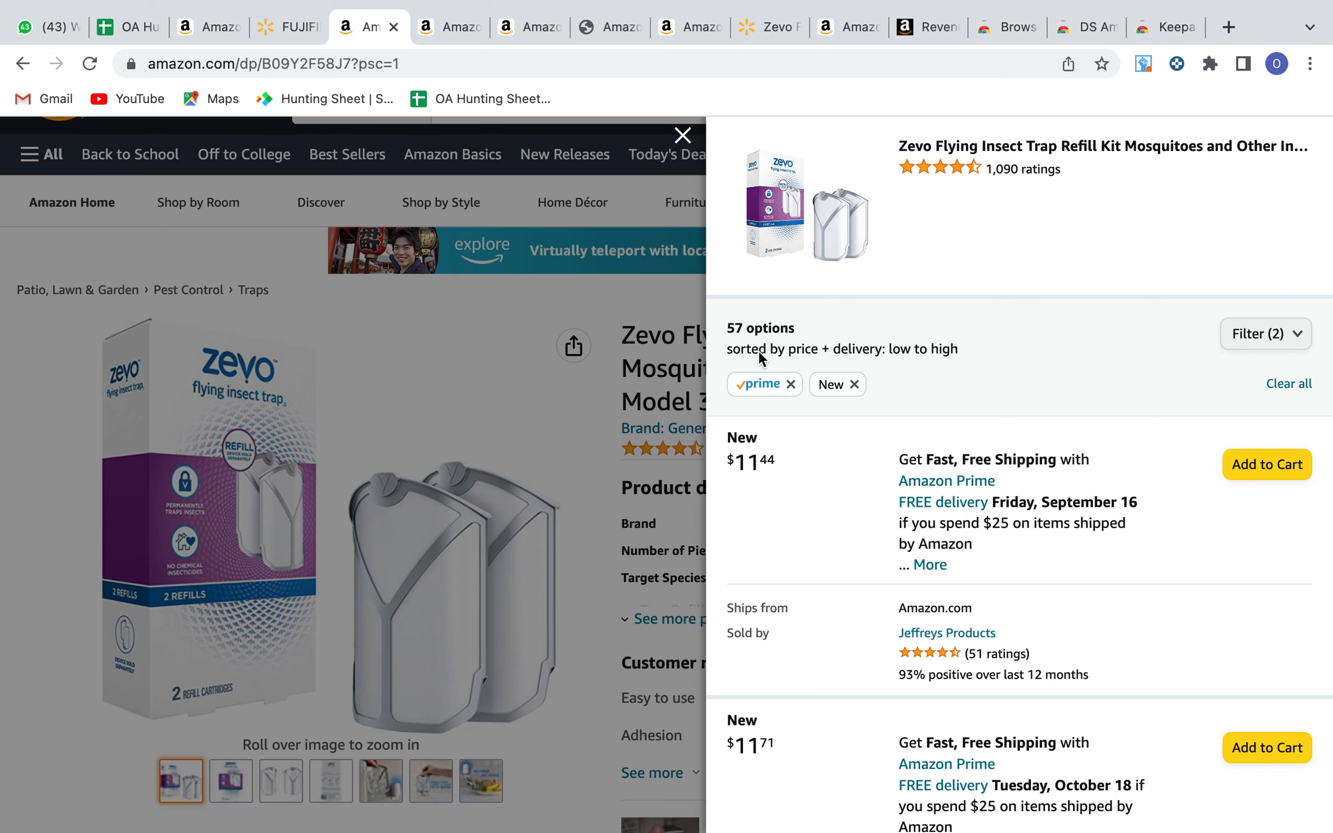
Step: Review the prices, rating counts and positive feedback of the filtered Zevo sellers, and close the offer list
{"action": "scroll", "coordinate": [854, 575], "scroll_direction": "down", "scroll_amount": 5}
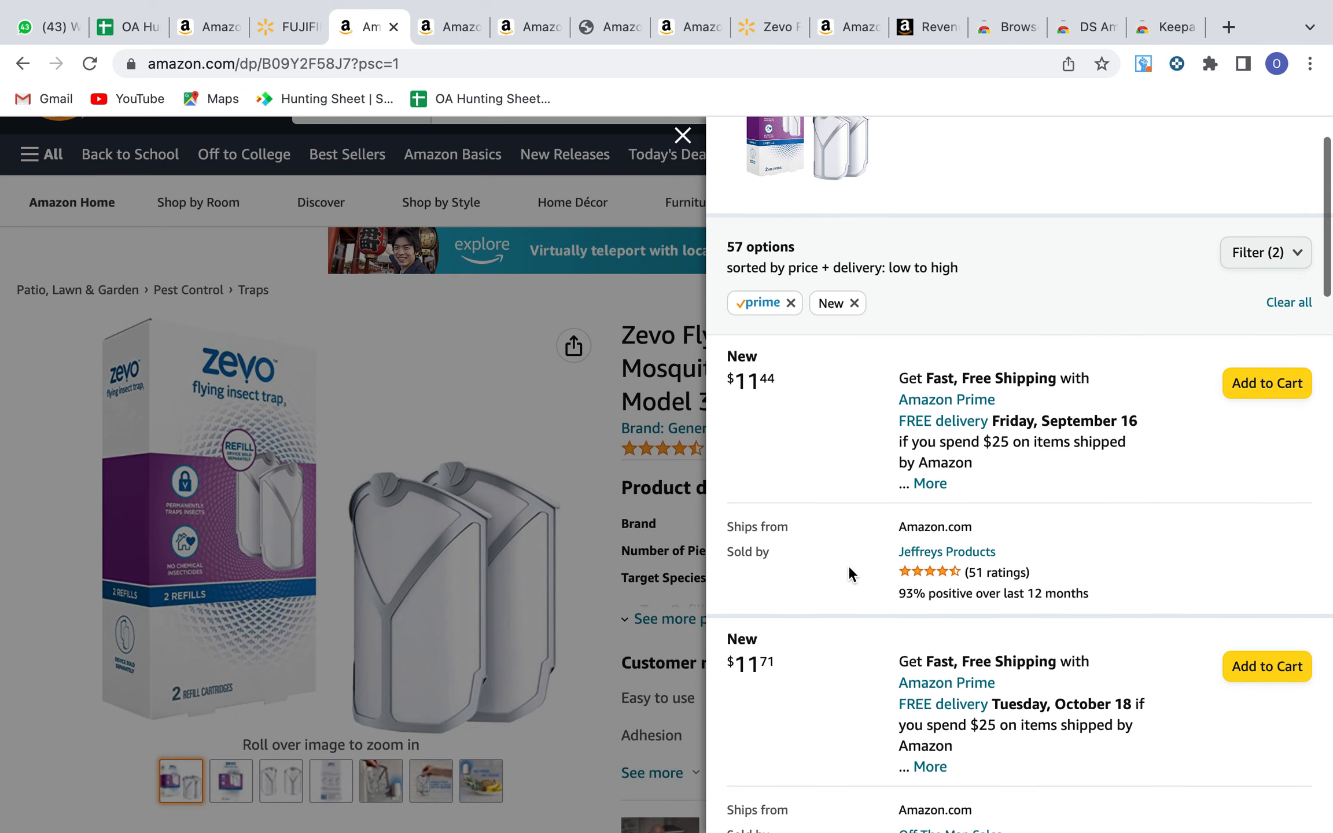
{"action": "scroll", "coordinate": [874, 491], "scroll_direction": "down", "scroll_amount": 9}
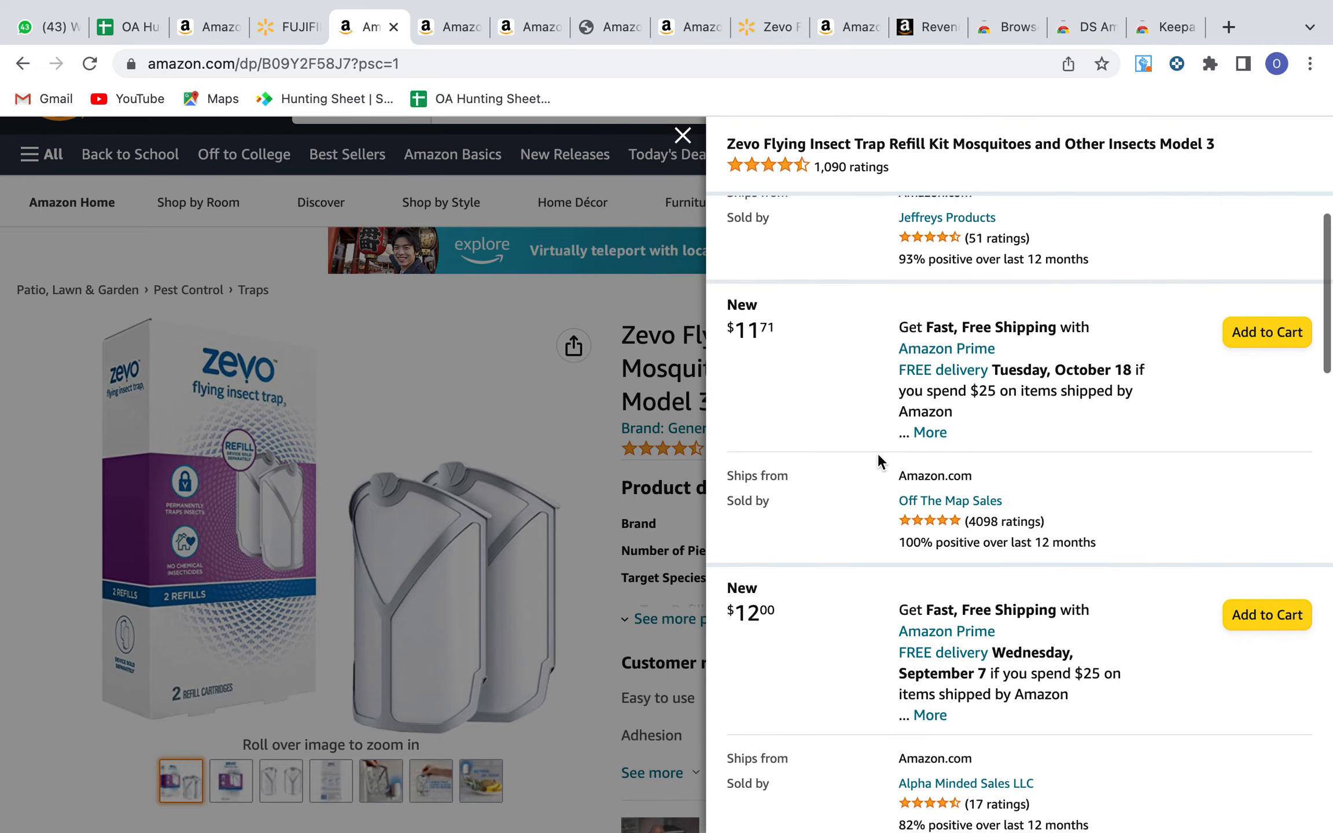
{"action": "scroll", "coordinate": [976, 533], "scroll_direction": "down", "scroll_amount": 3}
{"action": "scroll", "coordinate": [981, 541], "scroll_direction": "up", "scroll_amount": 2}
{"action": "scroll", "coordinate": [935, 507], "scroll_direction": "down", "scroll_amount": 10}
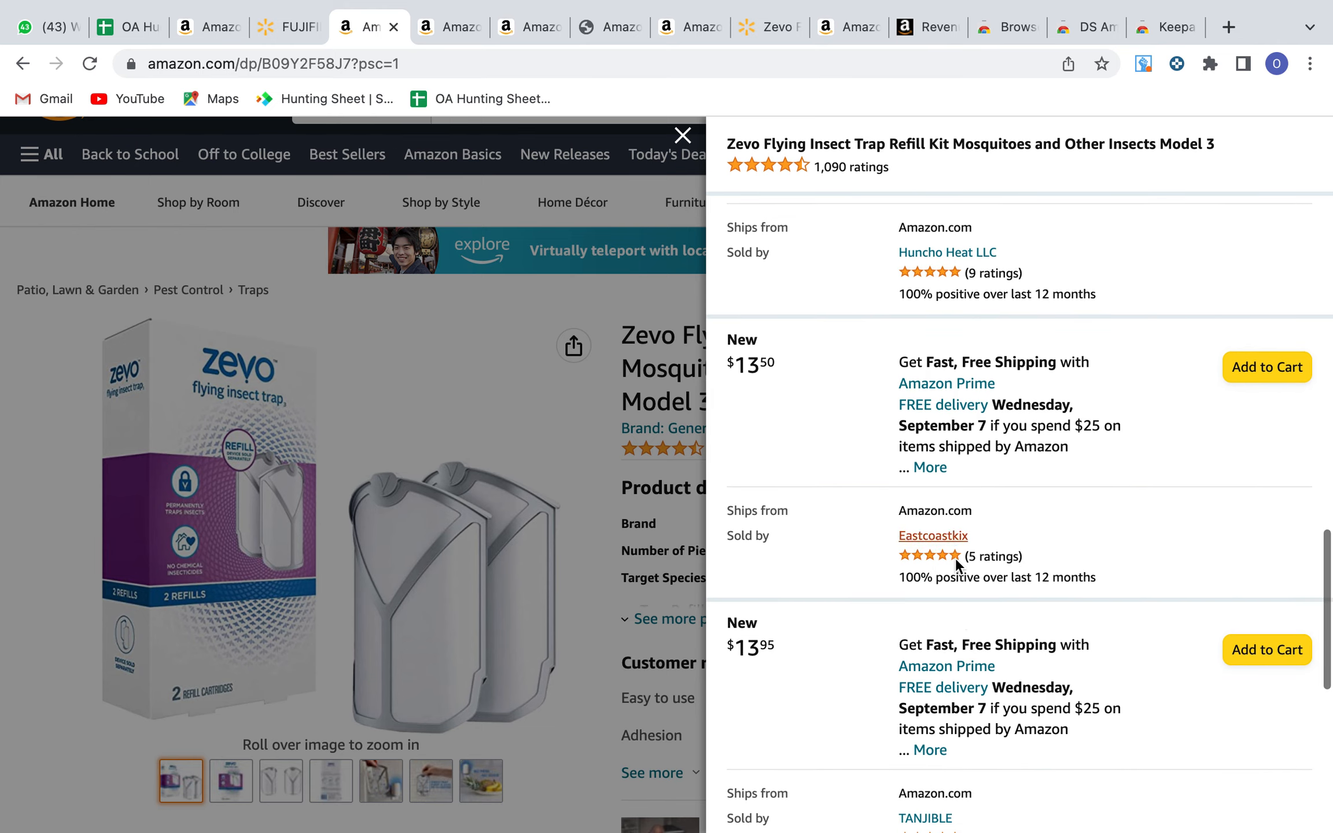
{"action": "scroll", "coordinate": [970, 651], "scroll_direction": "down", "scroll_amount": 5}
{"action": "scroll", "coordinate": [970, 668], "scroll_direction": "down", "scroll_amount": 10}
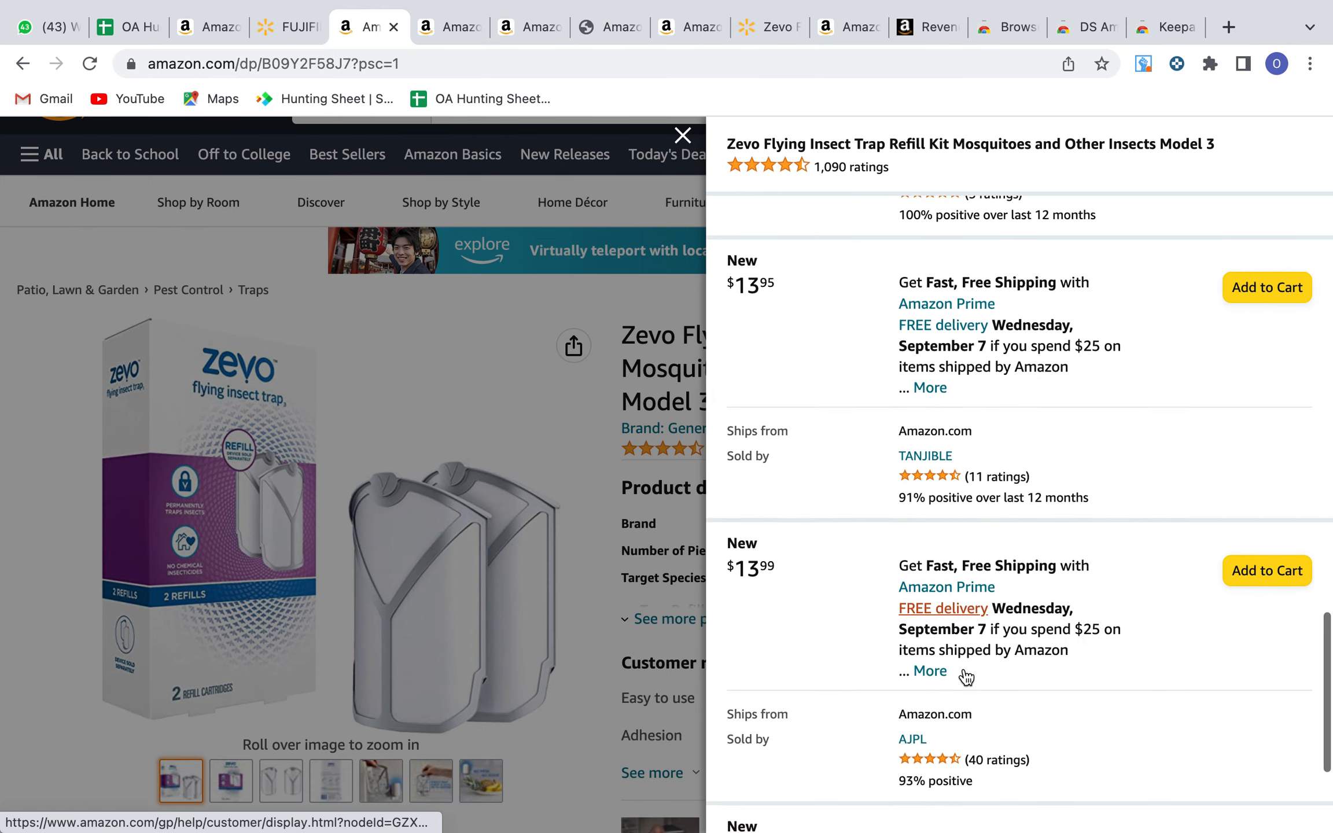
{"action": "scroll", "coordinate": [945, 737], "scroll_direction": "up", "scroll_amount": 3}
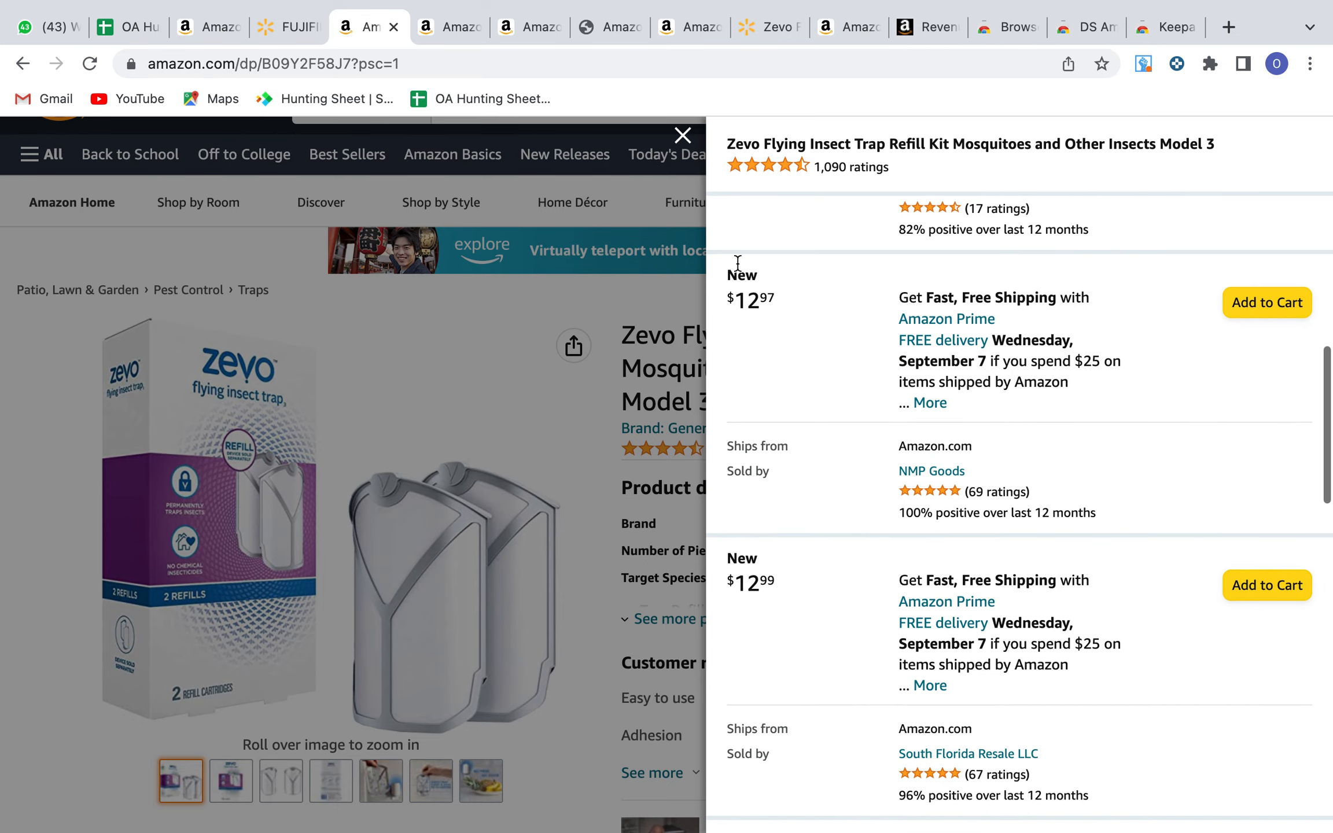
{"action": "left_click", "coordinate": [471, 202]}
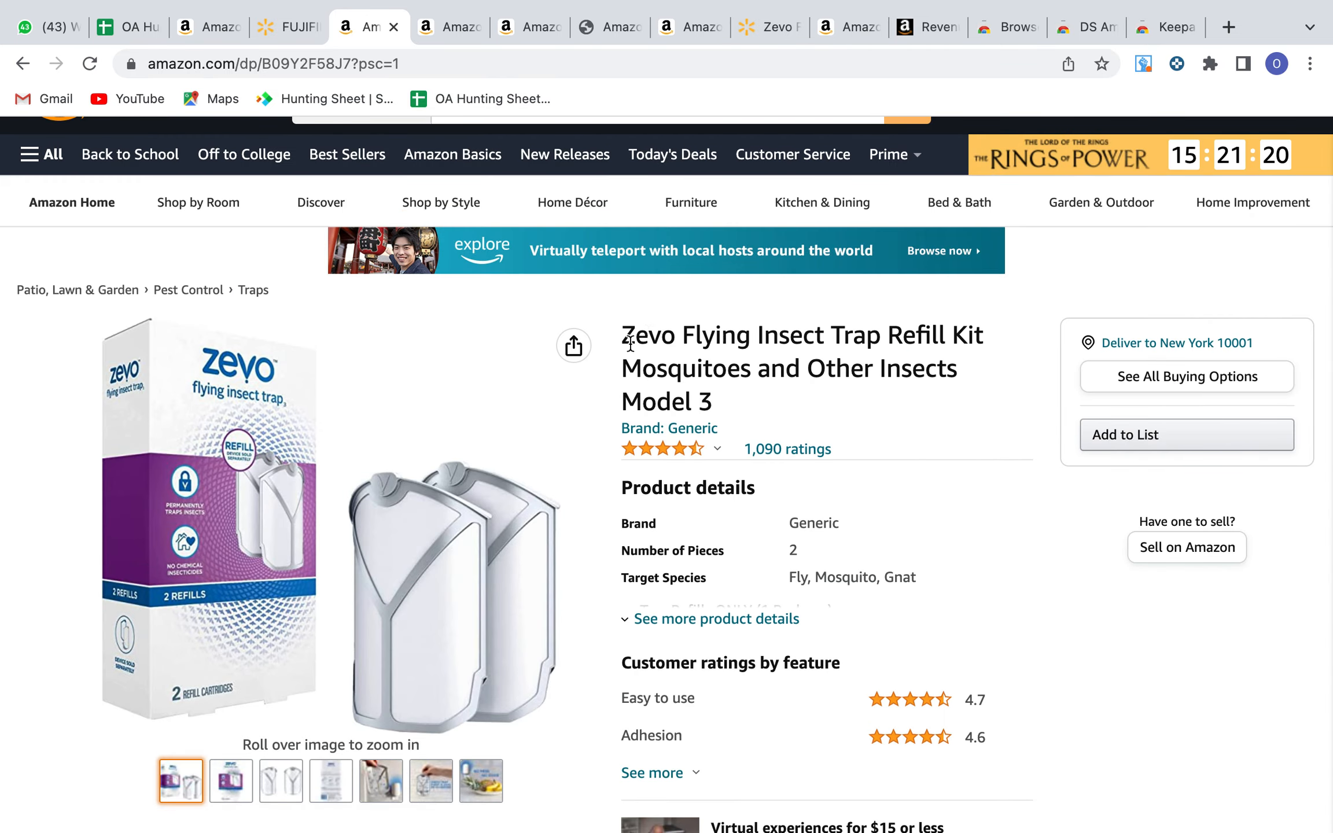
{"action": "mouse_move", "coordinate": [635, 336]}
{"action": "left_mouse_down"}
{"action": "mouse_move", "coordinate": [799, 358]}
{"action": "mouse_move", "coordinate": [626, 335]}
{"action": "left_mouse_up"}
{"action": "left_click", "coordinate": [799, 359]}
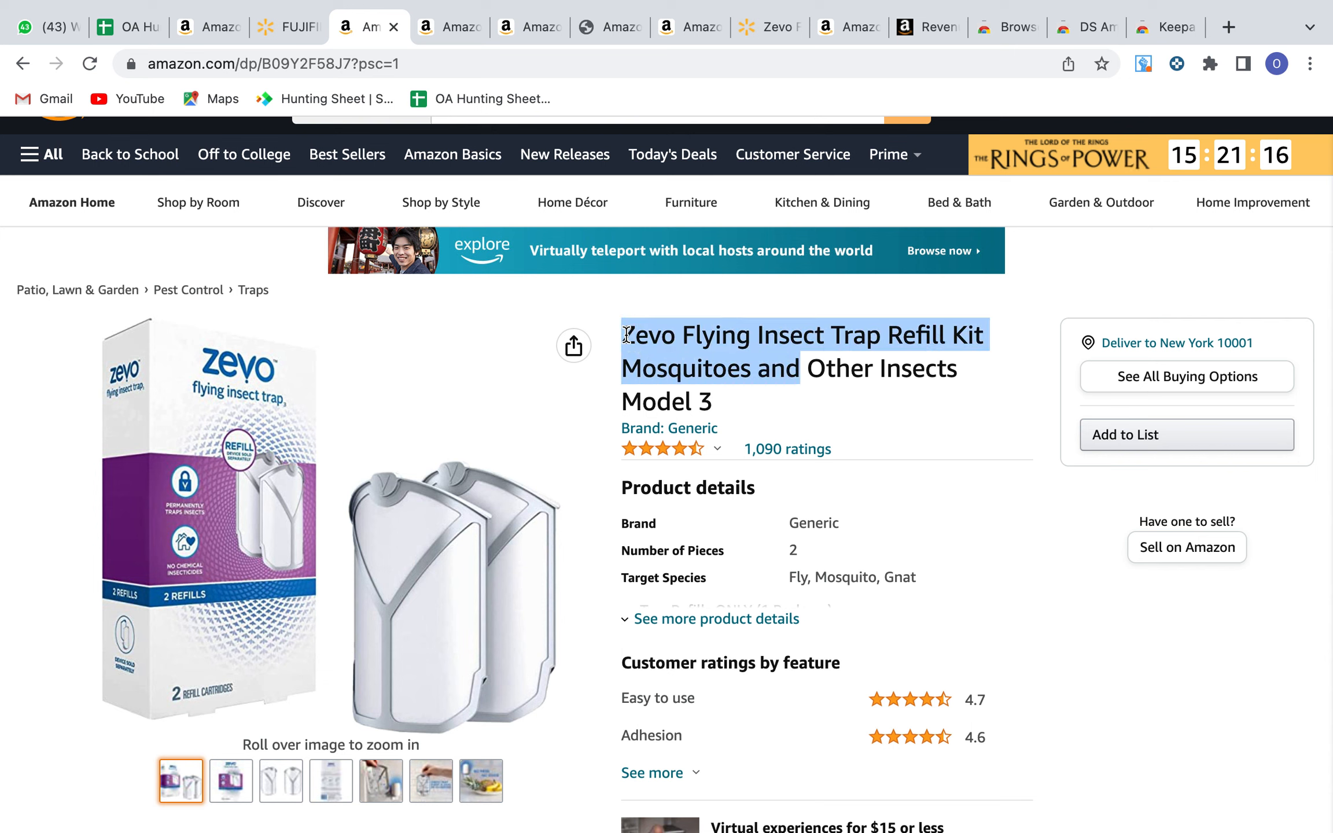
{"action": "left_click", "coordinate": [676, 349]}
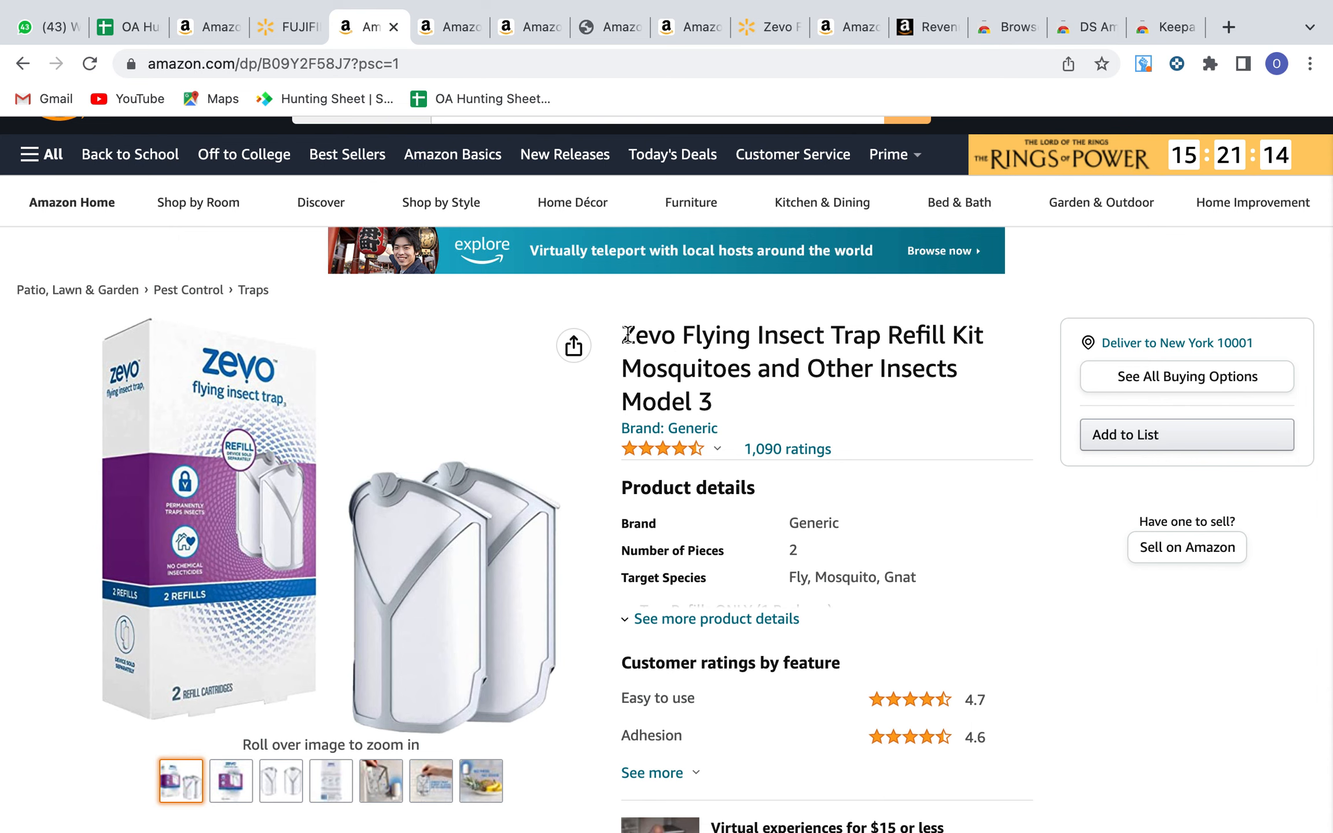
Step: Search Google for the title text "Zevo Flying Insect Trap Refill Kit Mosquitoes and" and open Walmart's "Zevo Flying Insect Trap Refill Cartidges, 2pk" result
{"action": "left_click_drag", "start_coordinate": [635, 334], "coordinate": [808, 361]}
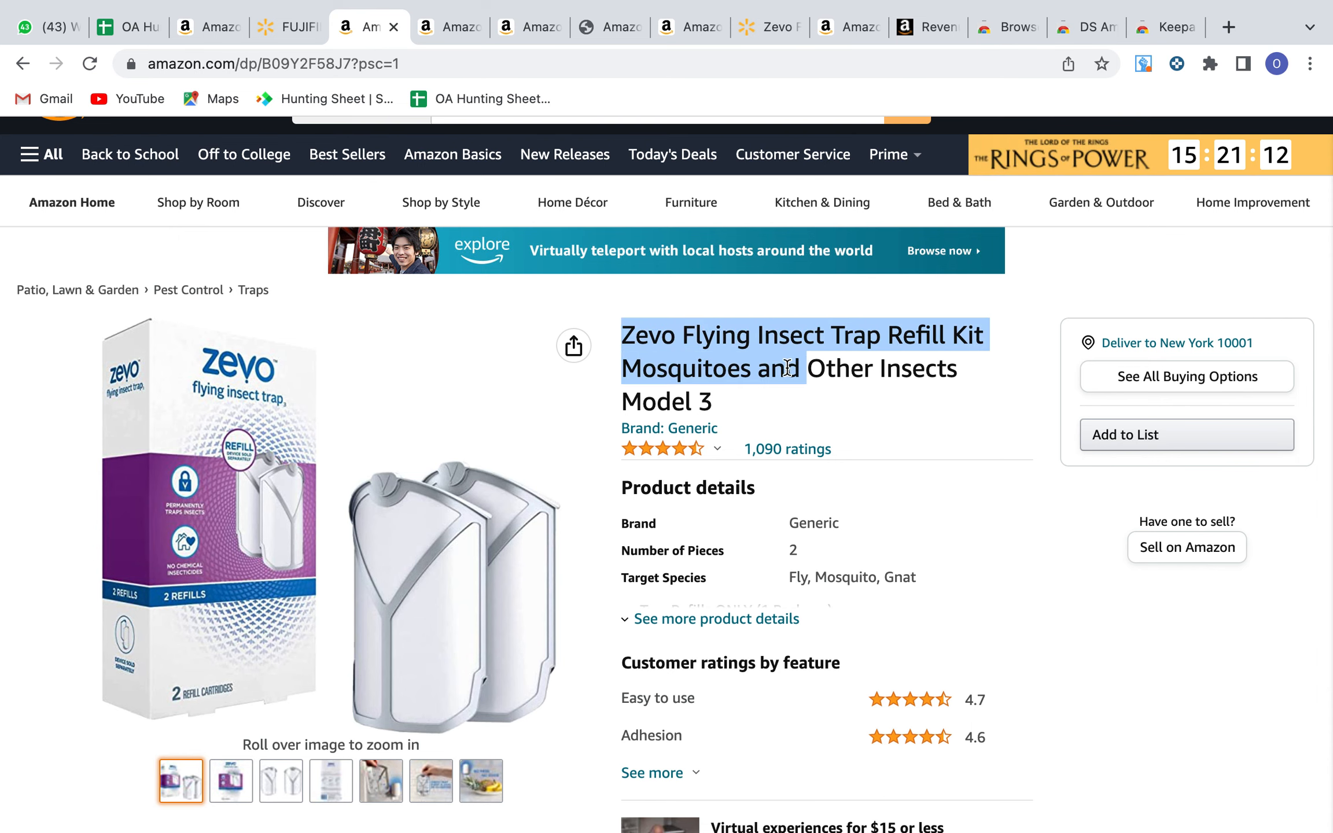
{"action": "right_click", "coordinate": [779, 366]}
{"action": "left_click", "coordinate": [875, 461]}
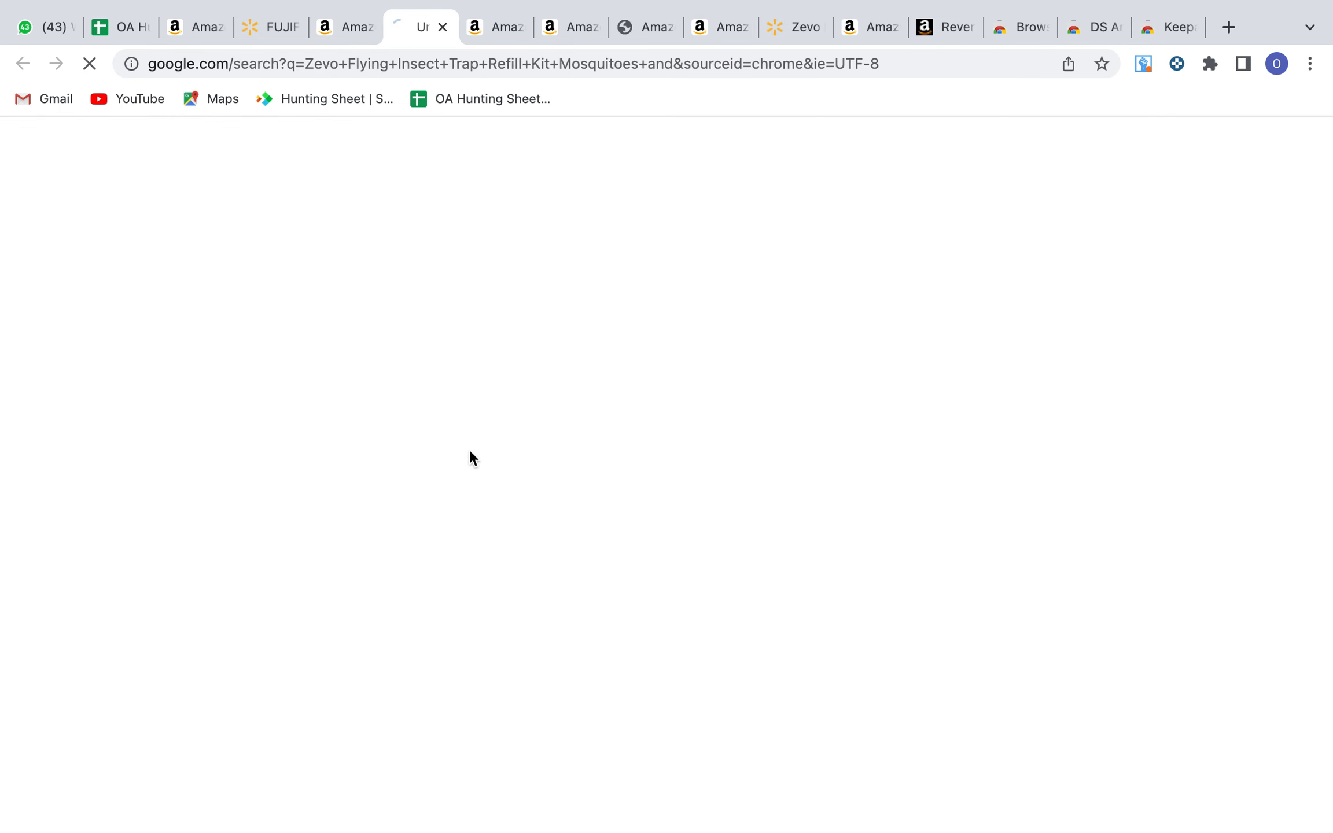
{"action": "scroll", "coordinate": [295, 428], "scroll_direction": "down", "scroll_amount": 6}
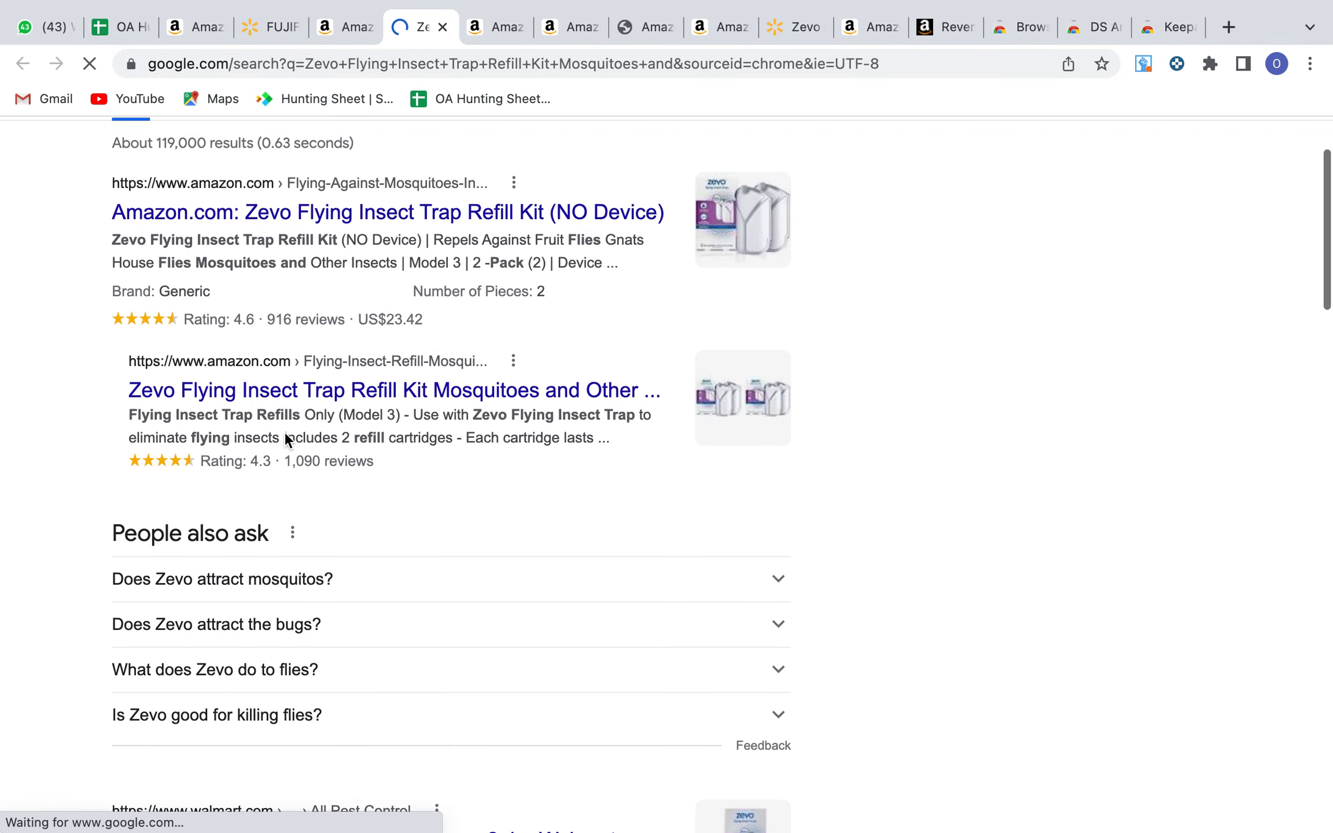
{"action": "scroll", "coordinate": [290, 457], "scroll_direction": "down", "scroll_amount": 1}
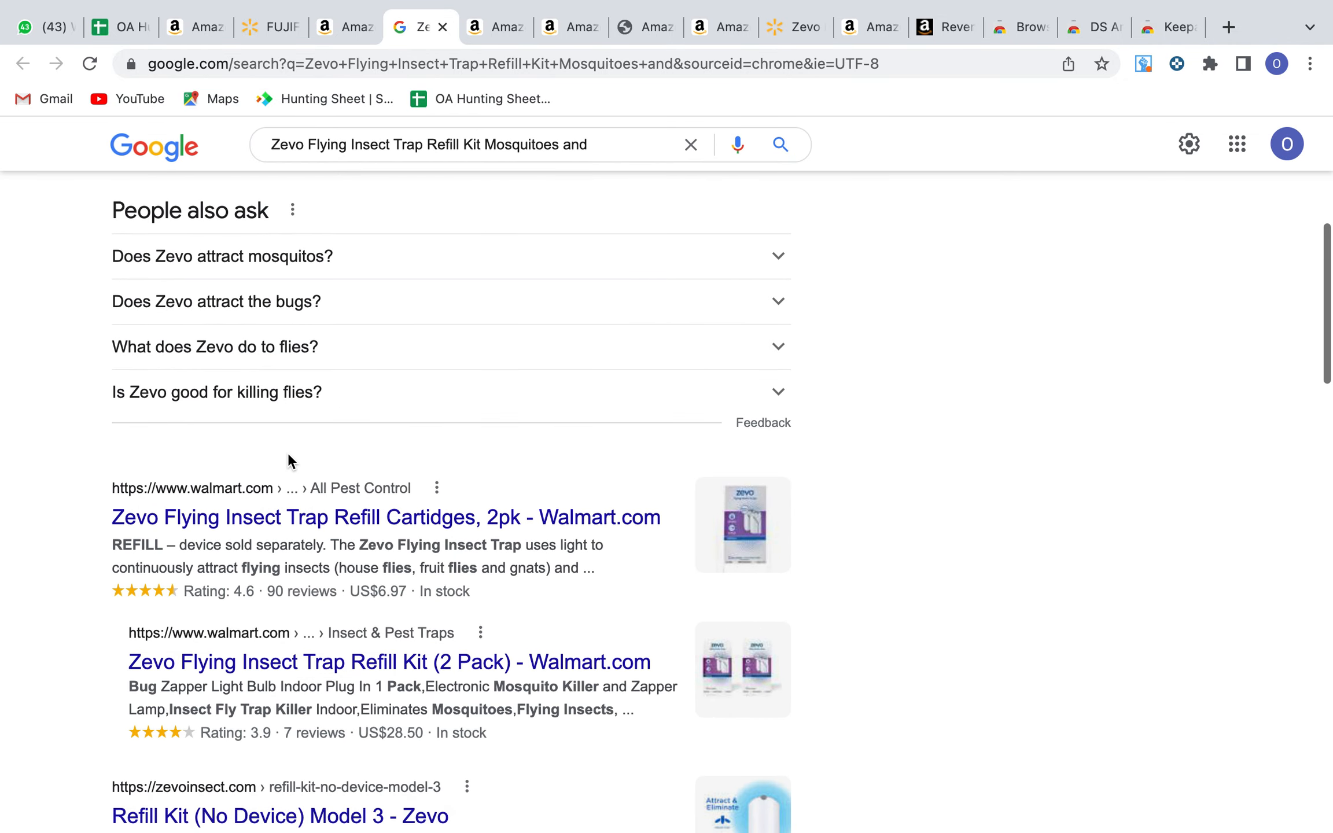
{"action": "left_click", "coordinate": [357, 520]}
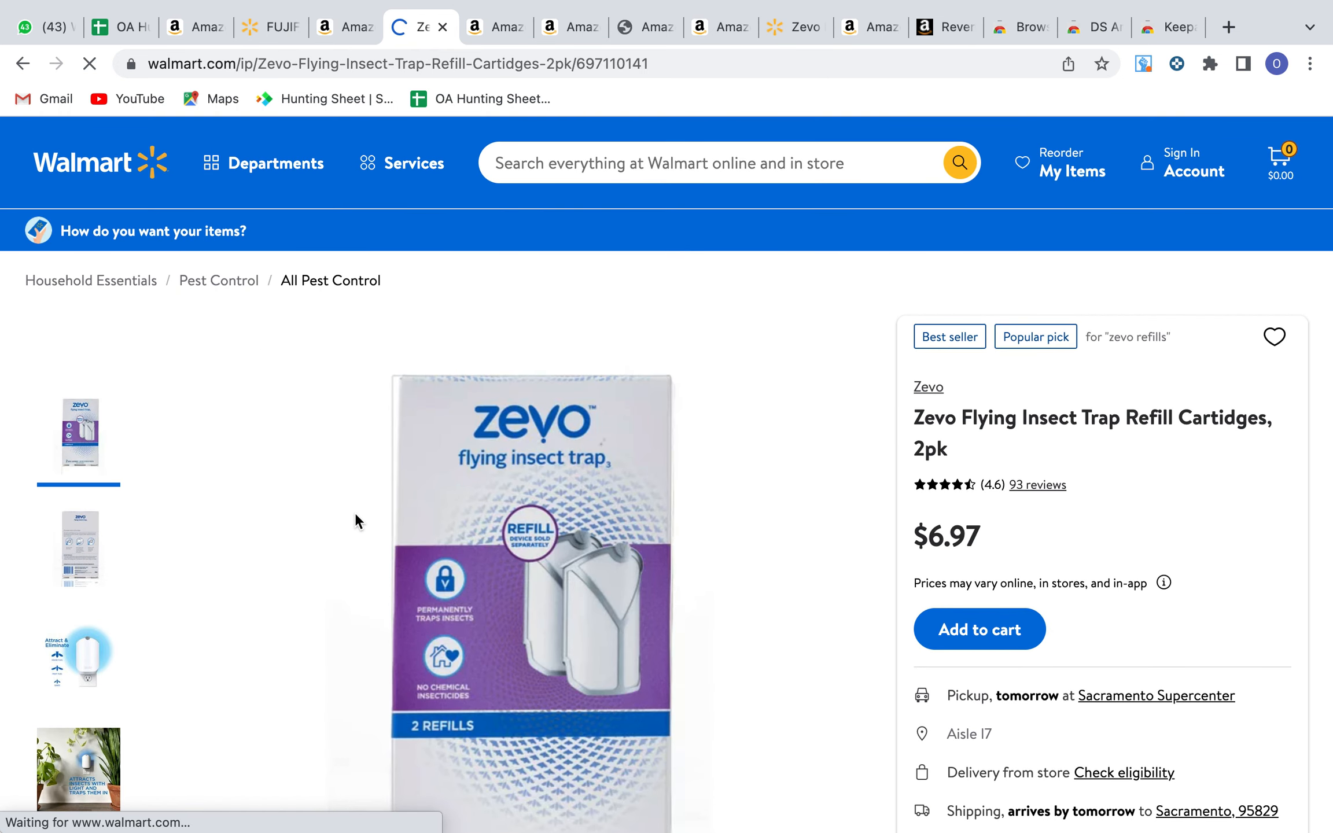
Step: Examine the Walmart refill's packaging, pack size, price and shipping details for a match with the Amazon product
{"action": "scroll", "coordinate": [355, 513], "scroll_direction": "down", "scroll_amount": 1}
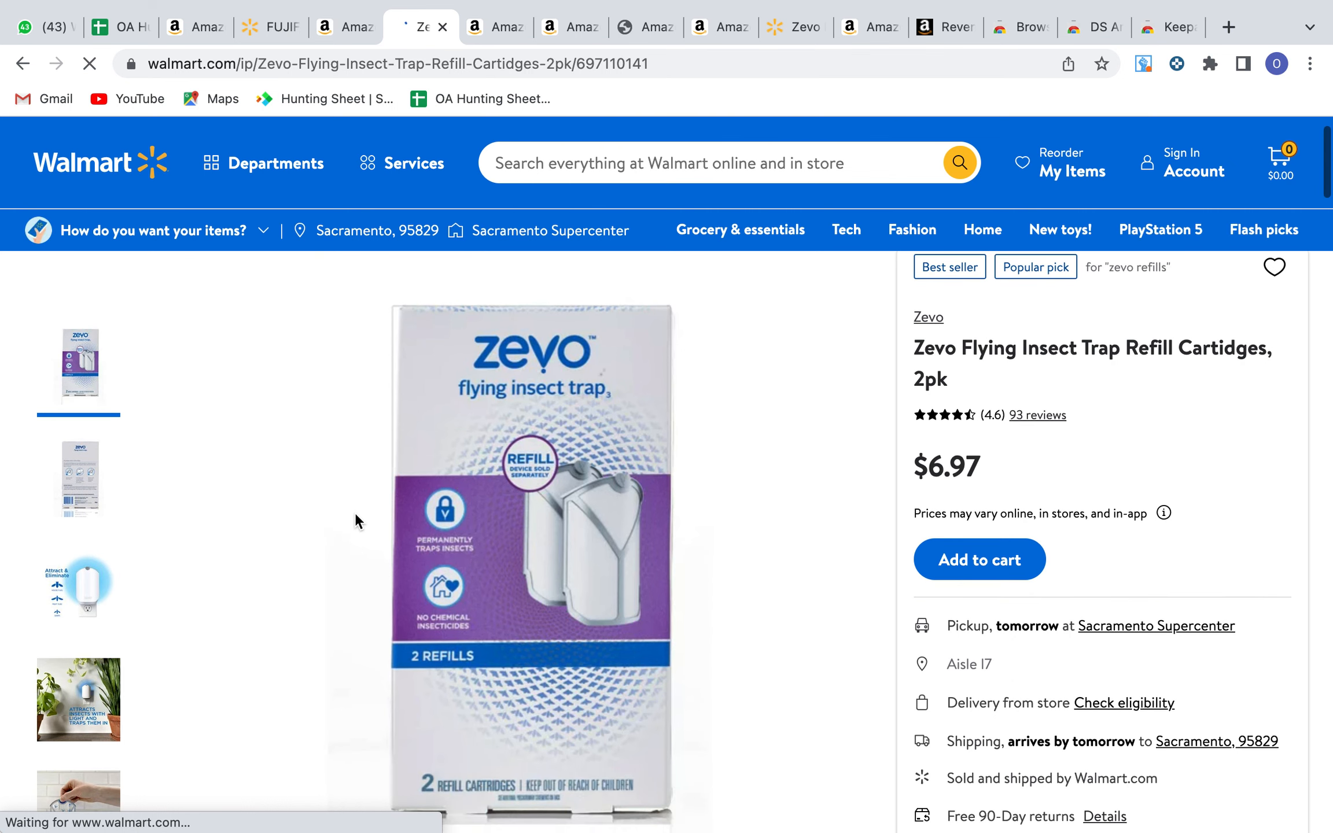
{"action": "scroll", "coordinate": [356, 512], "scroll_direction": "down", "scroll_amount": 1}
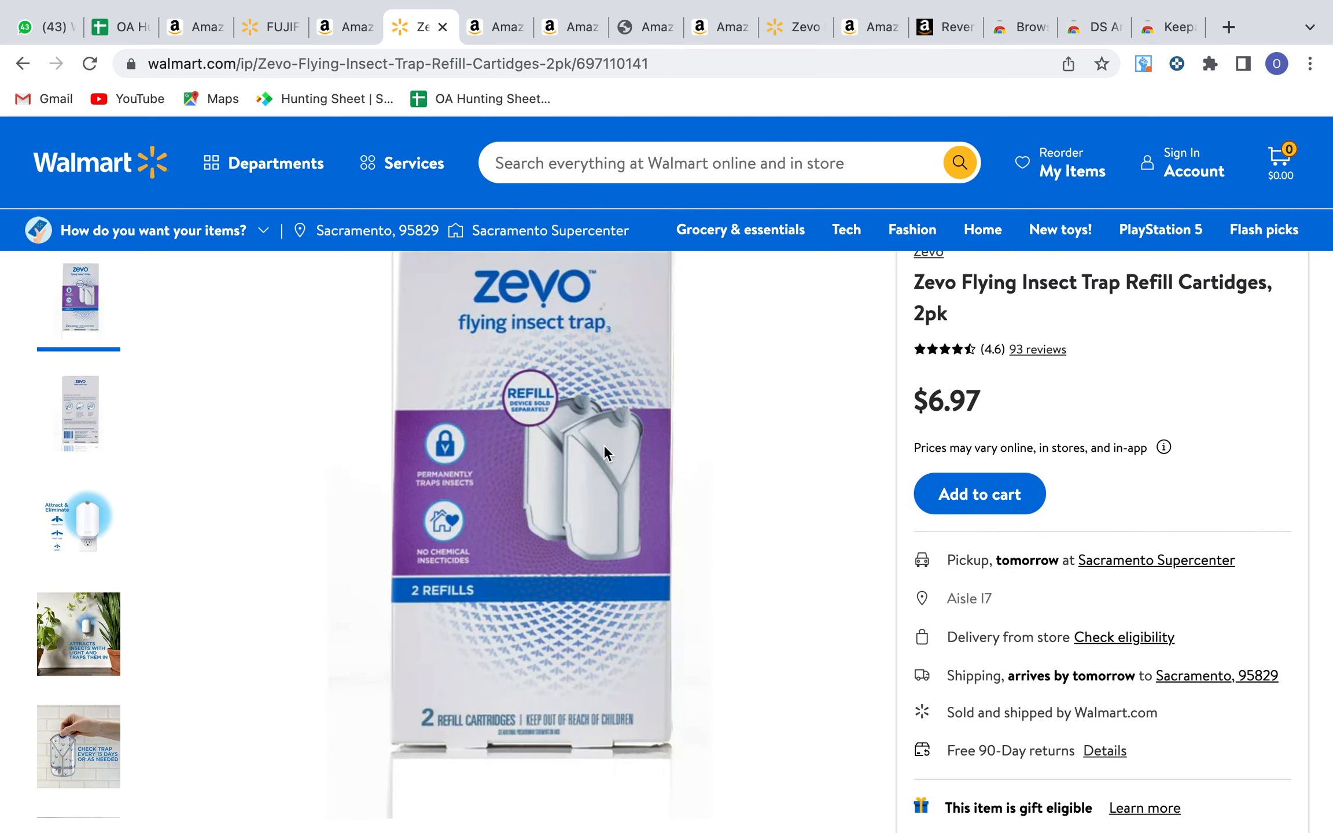
{"action": "scroll", "coordinate": [744, 490], "scroll_direction": "up", "scroll_amount": 2}
{"action": "scroll", "coordinate": [744, 490], "scroll_direction": "down", "scroll_amount": 2}
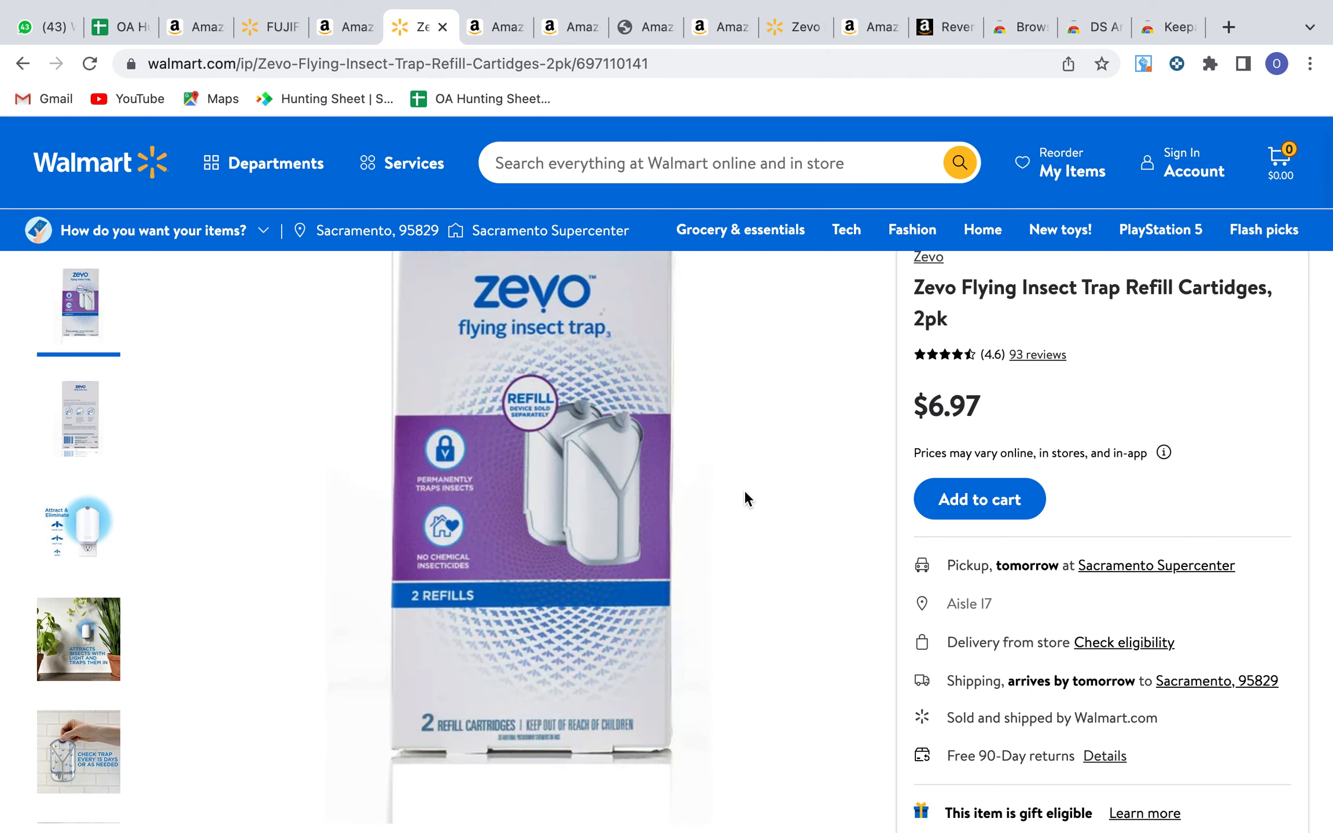
{"action": "scroll", "coordinate": [745, 492], "scroll_direction": "up", "scroll_amount": 1}
{"action": "scroll", "coordinate": [745, 492], "scroll_direction": "down", "scroll_amount": 2}
{"action": "scroll", "coordinate": [744, 489], "scroll_direction": "up", "scroll_amount": 1}
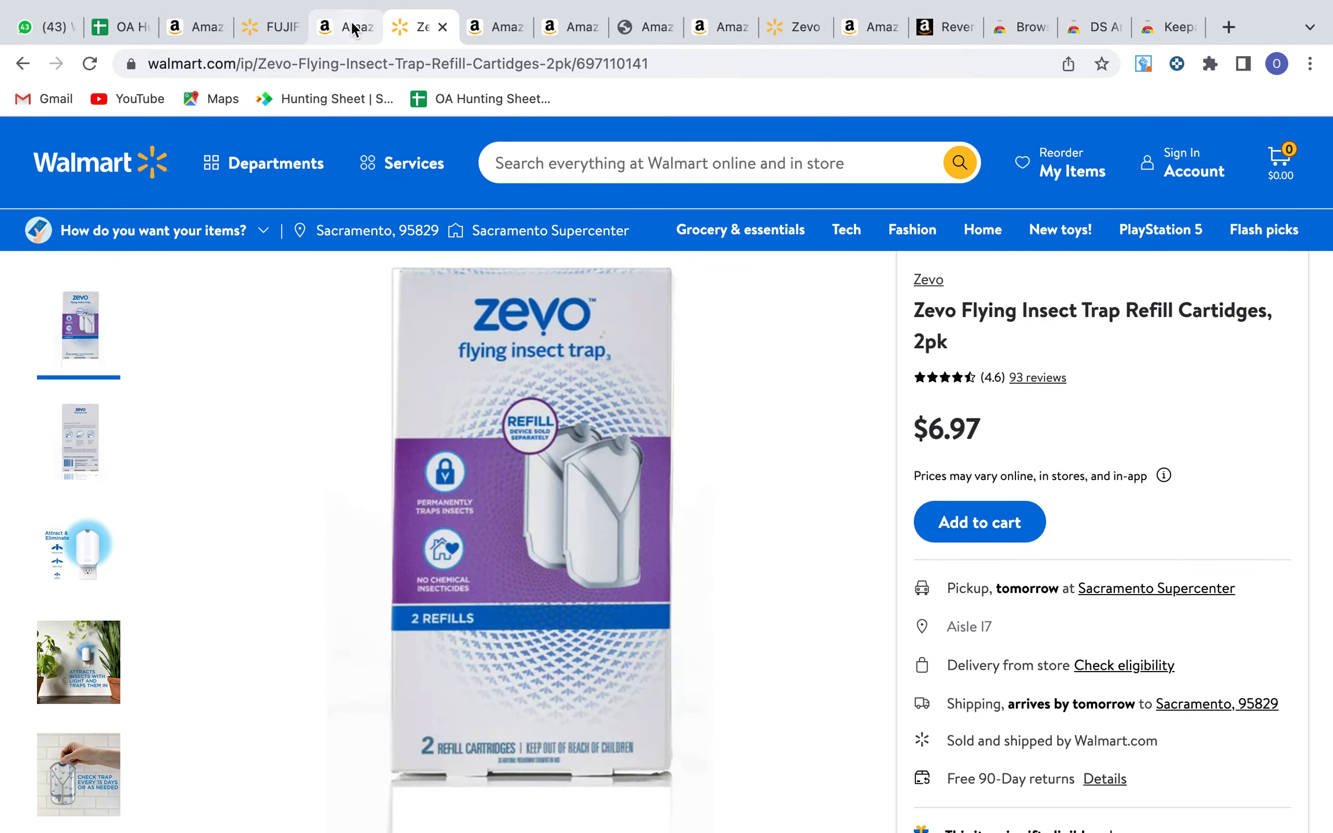
Step: Return to the Amazon Zevo listing, check its lowest-priced offers against the Walmart price, and close the offer list
{"action": "left_click", "coordinate": [350, 27]}
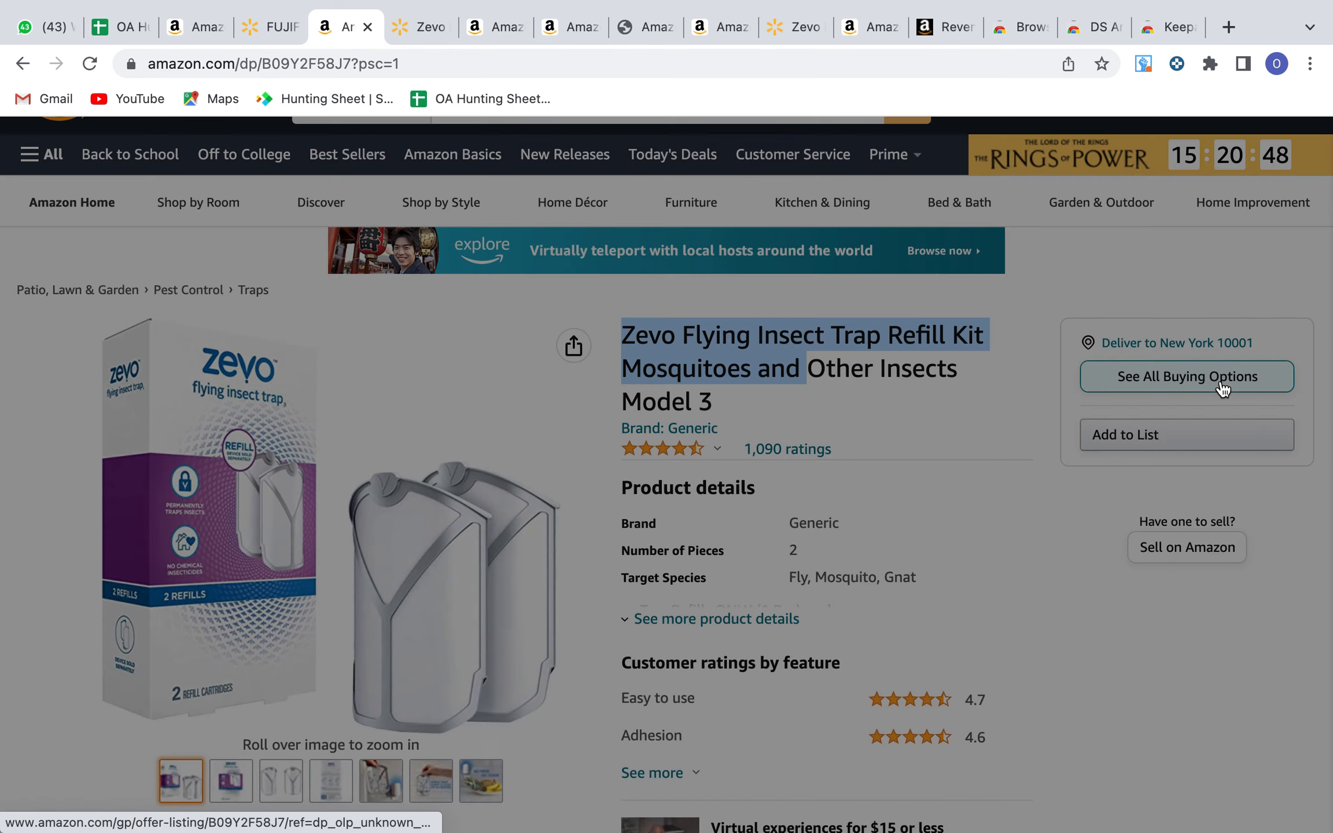
{"action": "left_click", "coordinate": [1223, 378]}
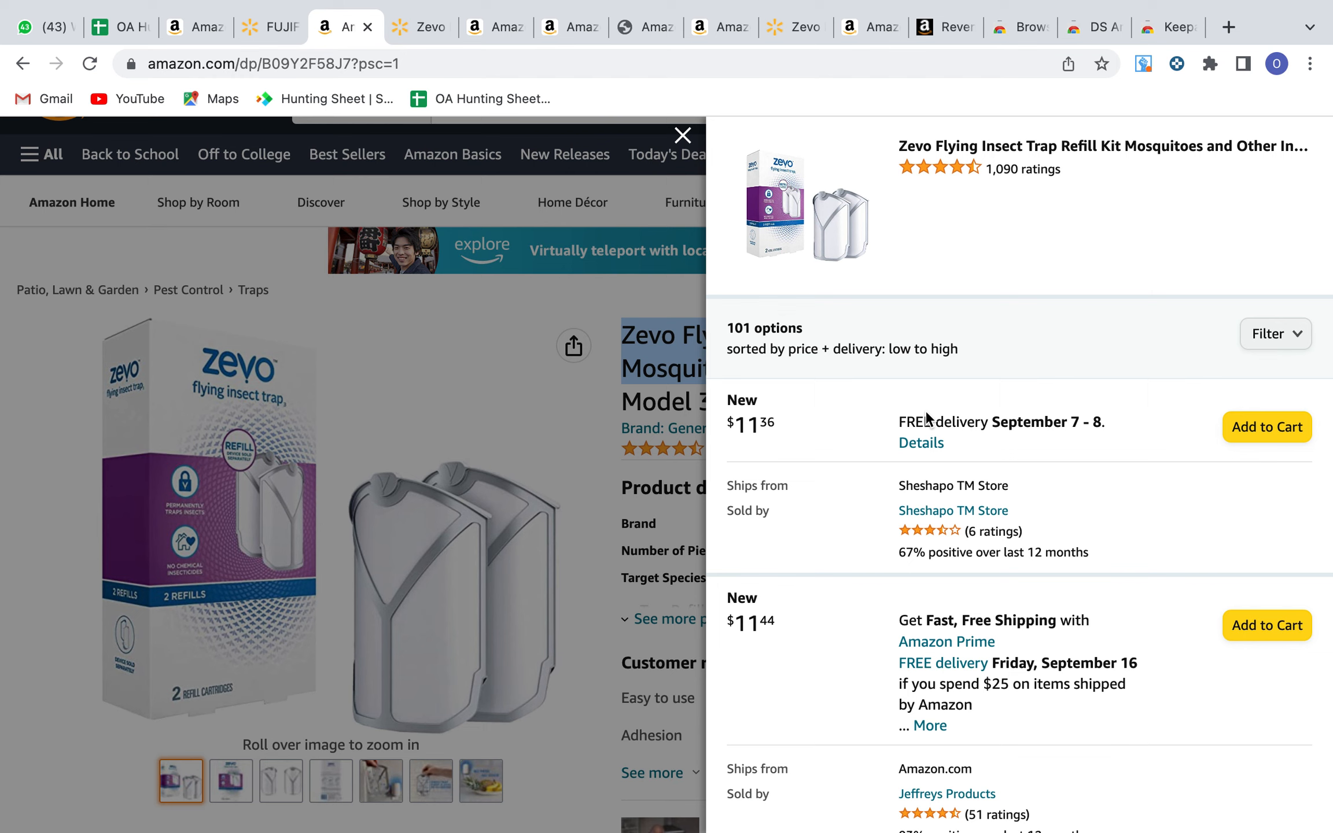
{"action": "left_click", "coordinate": [684, 135]}
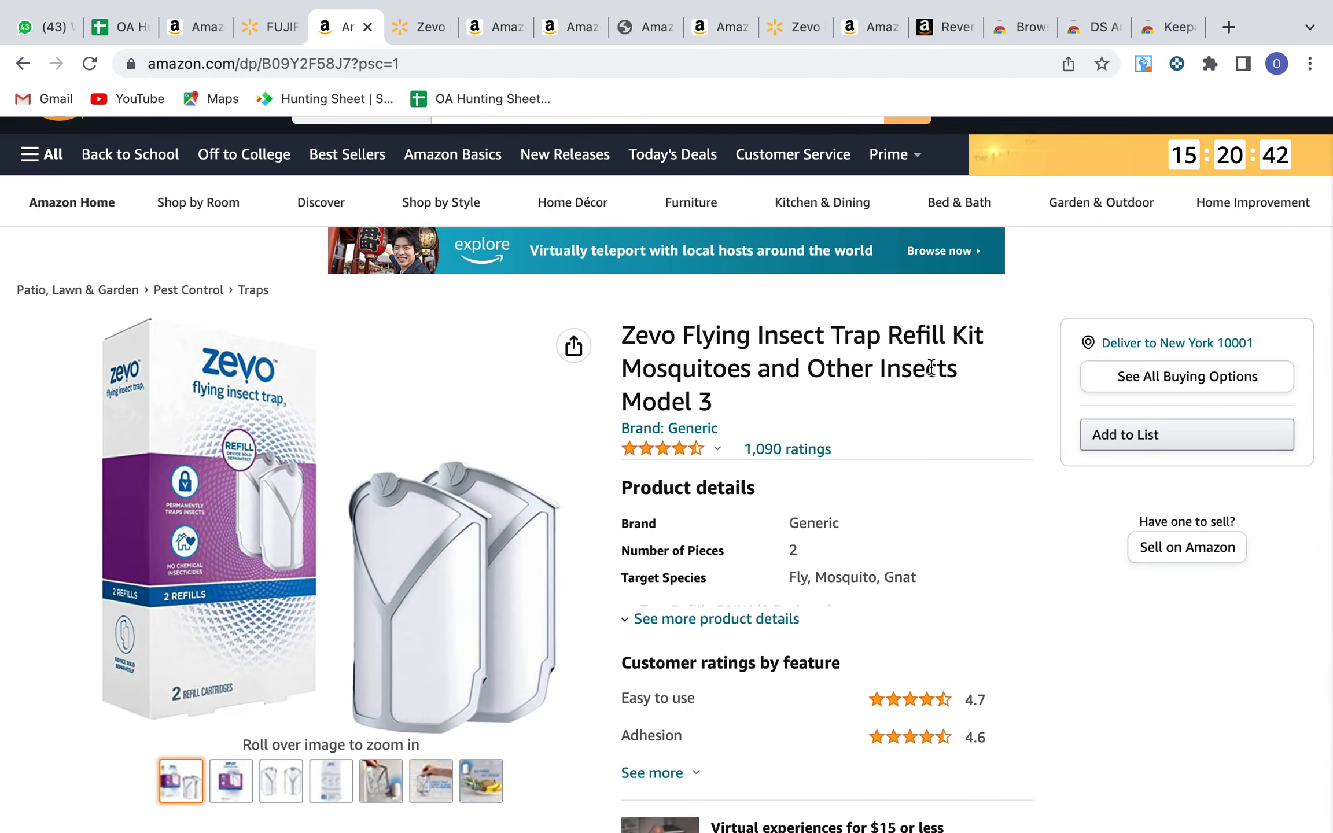
{"action": "left_click", "coordinate": [1151, 379]}
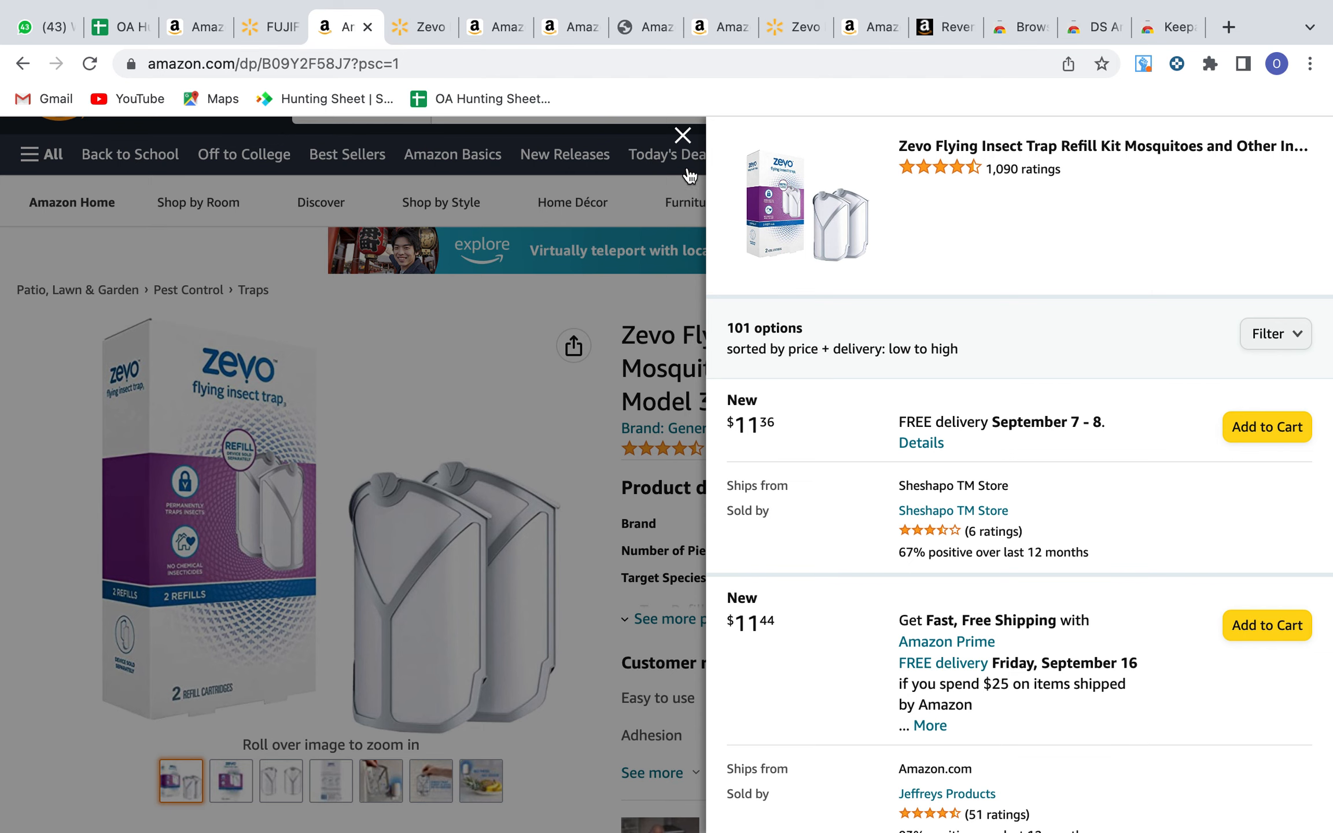
{"action": "left_click", "coordinate": [683, 136]}
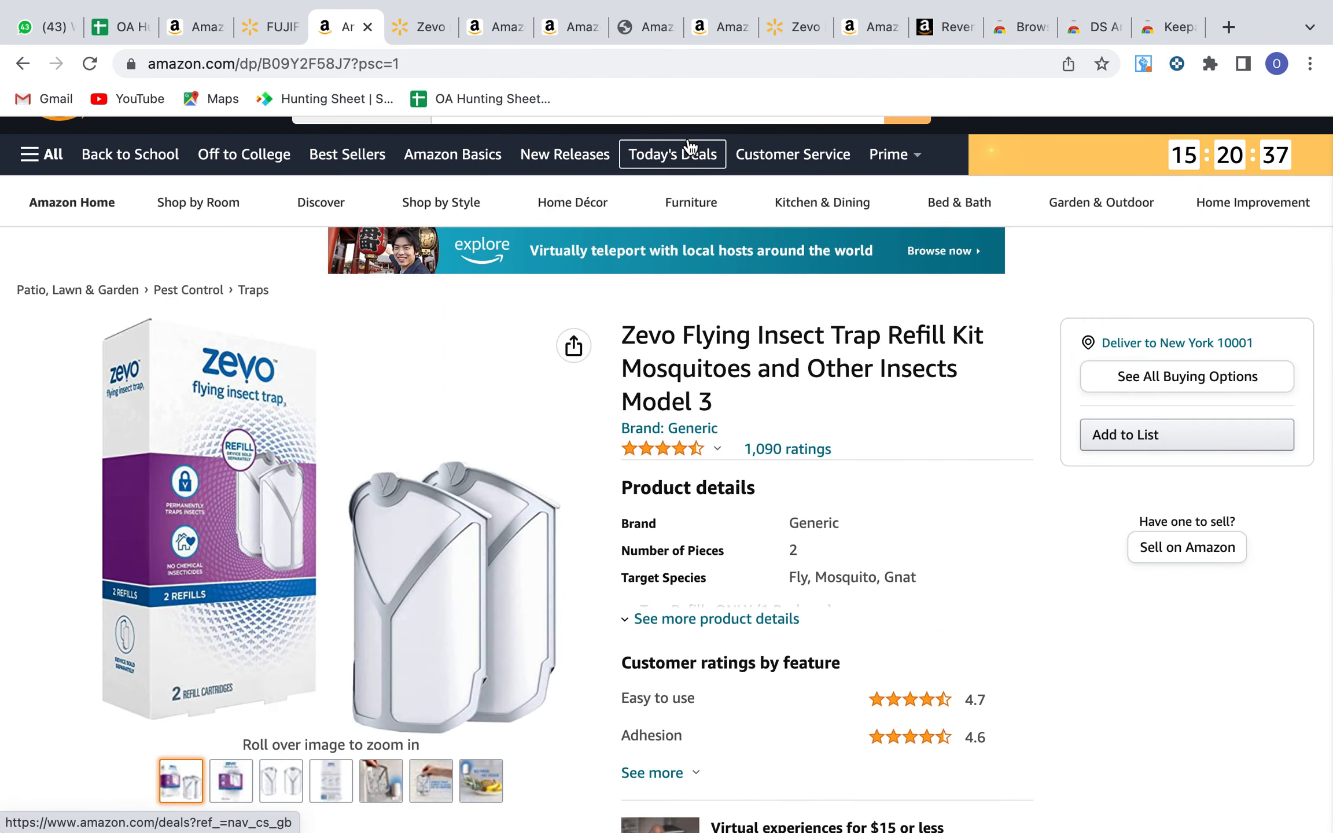
Step: Compare Walmart's Zevo refill page with the Amazon Zevo listing and check the brand name in the Amazon title
{"action": "left_click", "coordinate": [418, 29]}
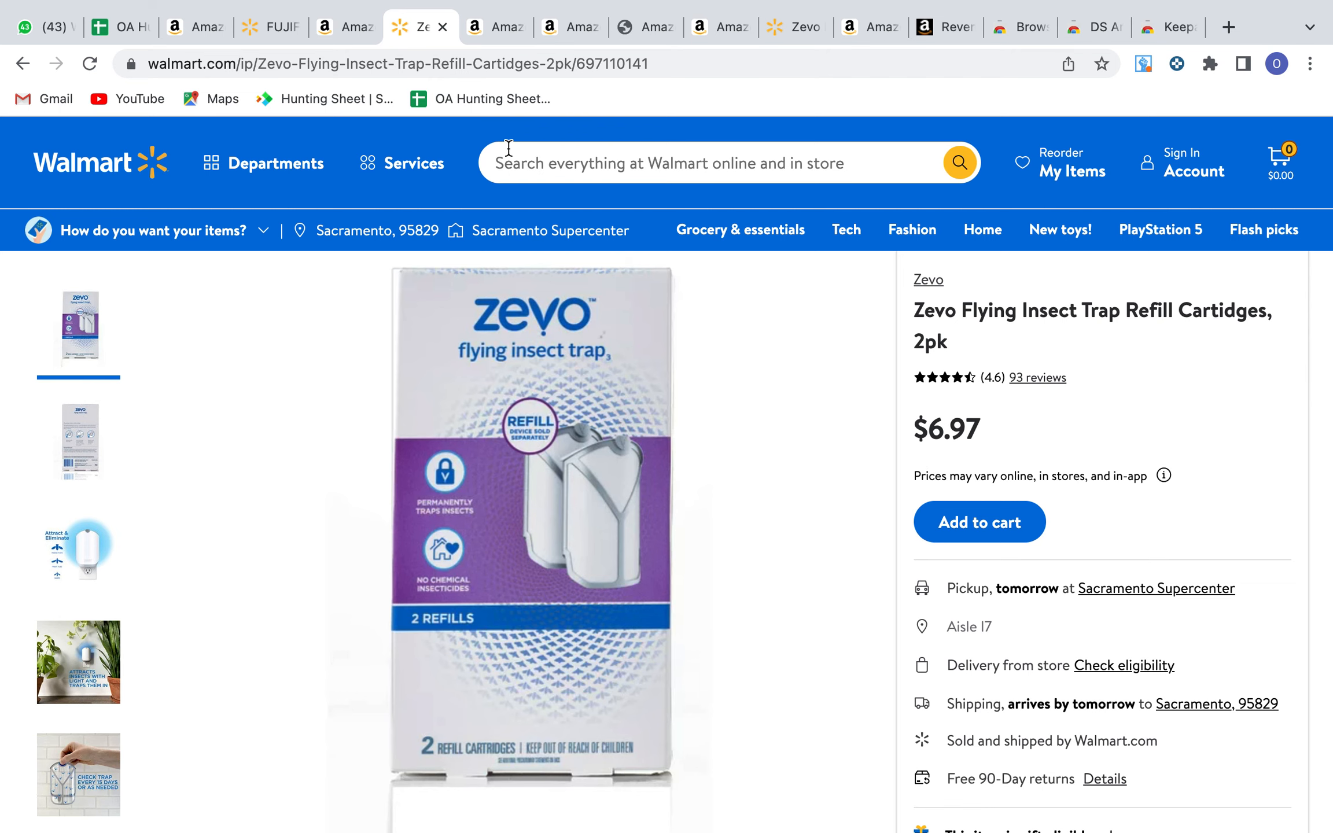
{"action": "left_click", "coordinate": [339, 30]}
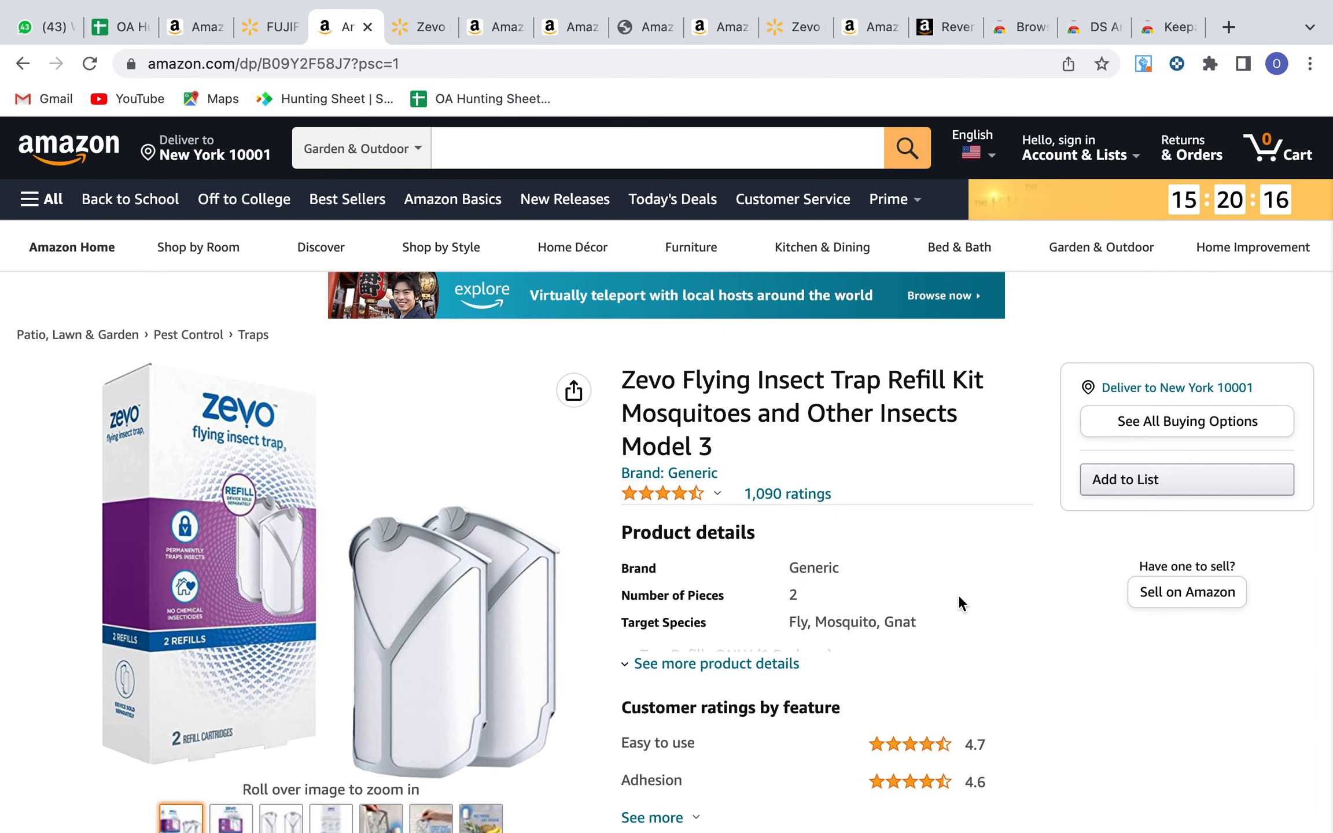
{"action": "mouse_move", "coordinate": [348, 527]}
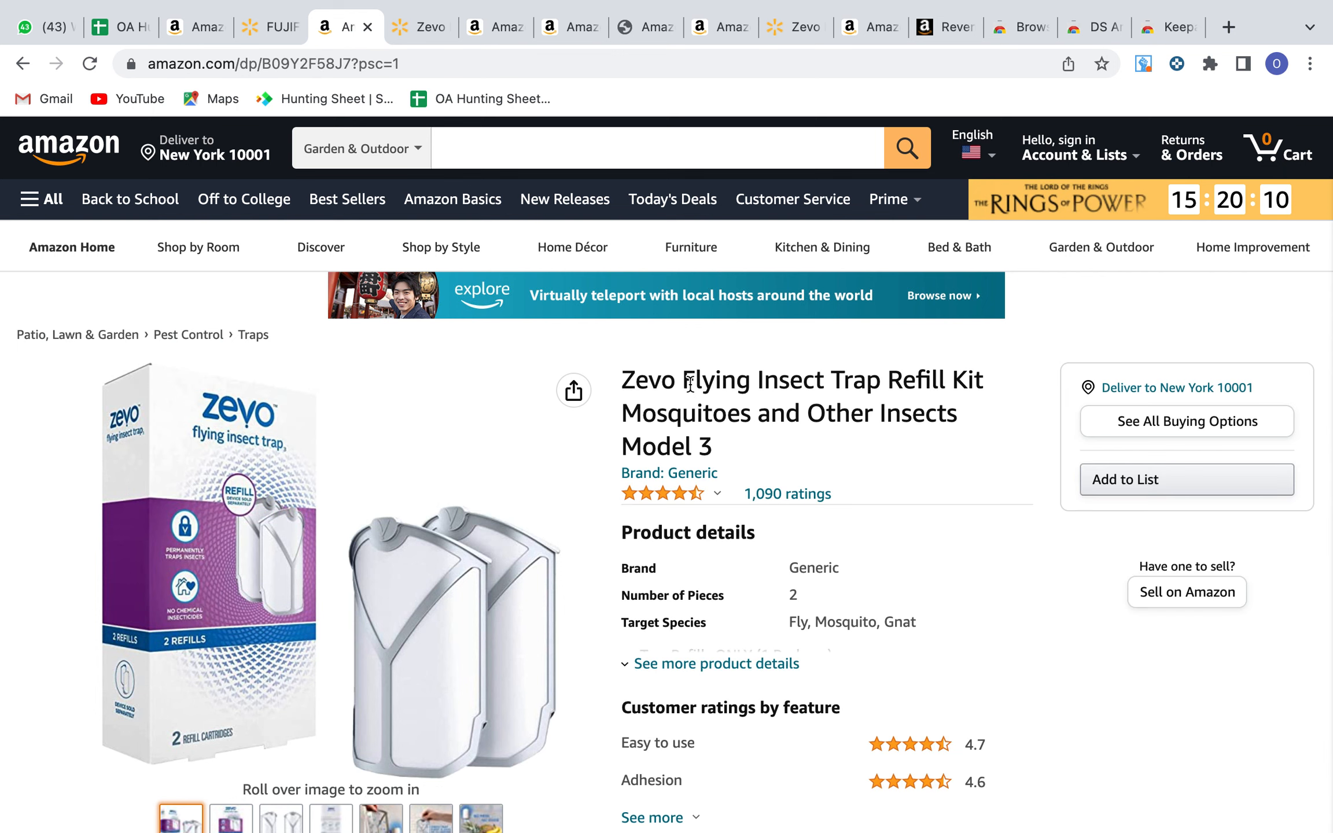
{"action": "left_click_drag", "start_coordinate": [701, 391], "coordinate": [761, 408]}
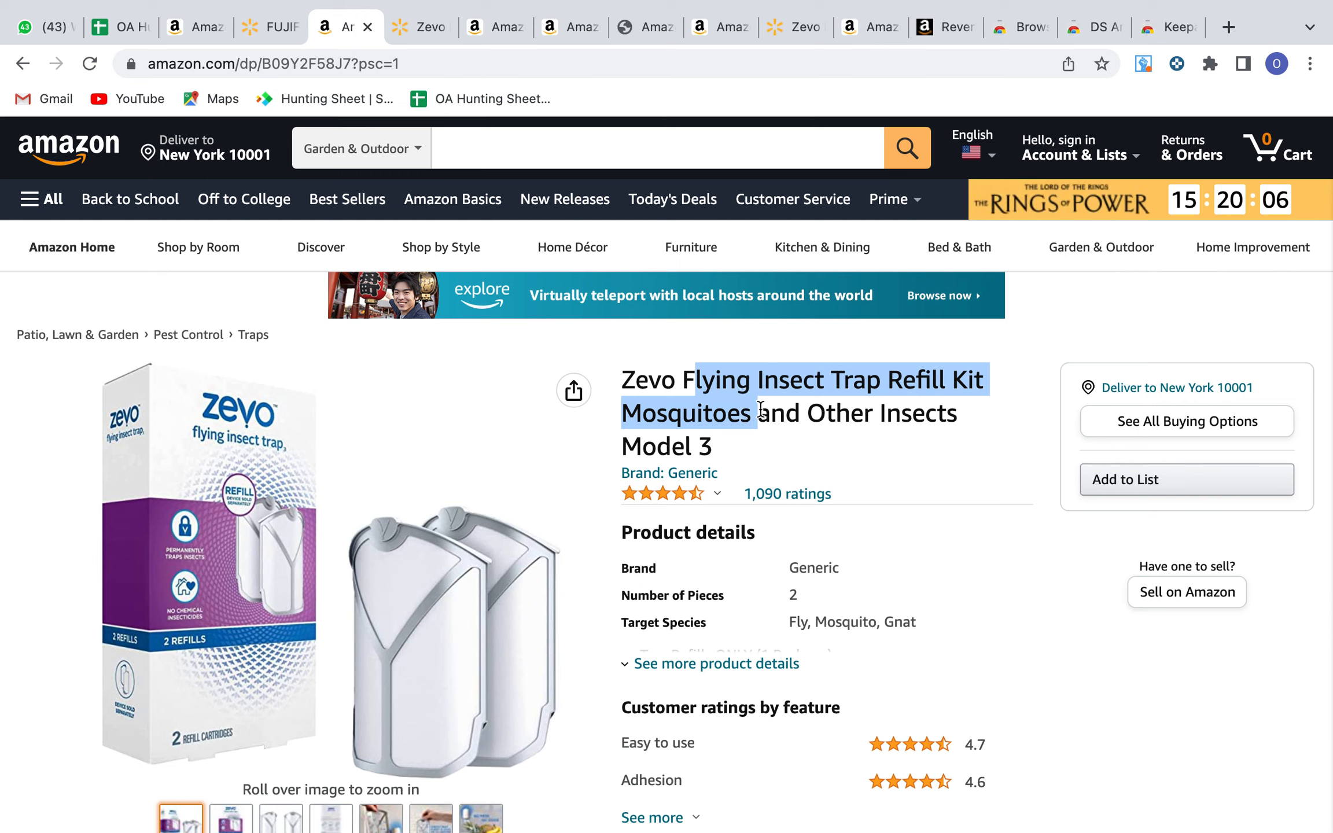
{"action": "left_click", "coordinate": [643, 381]}
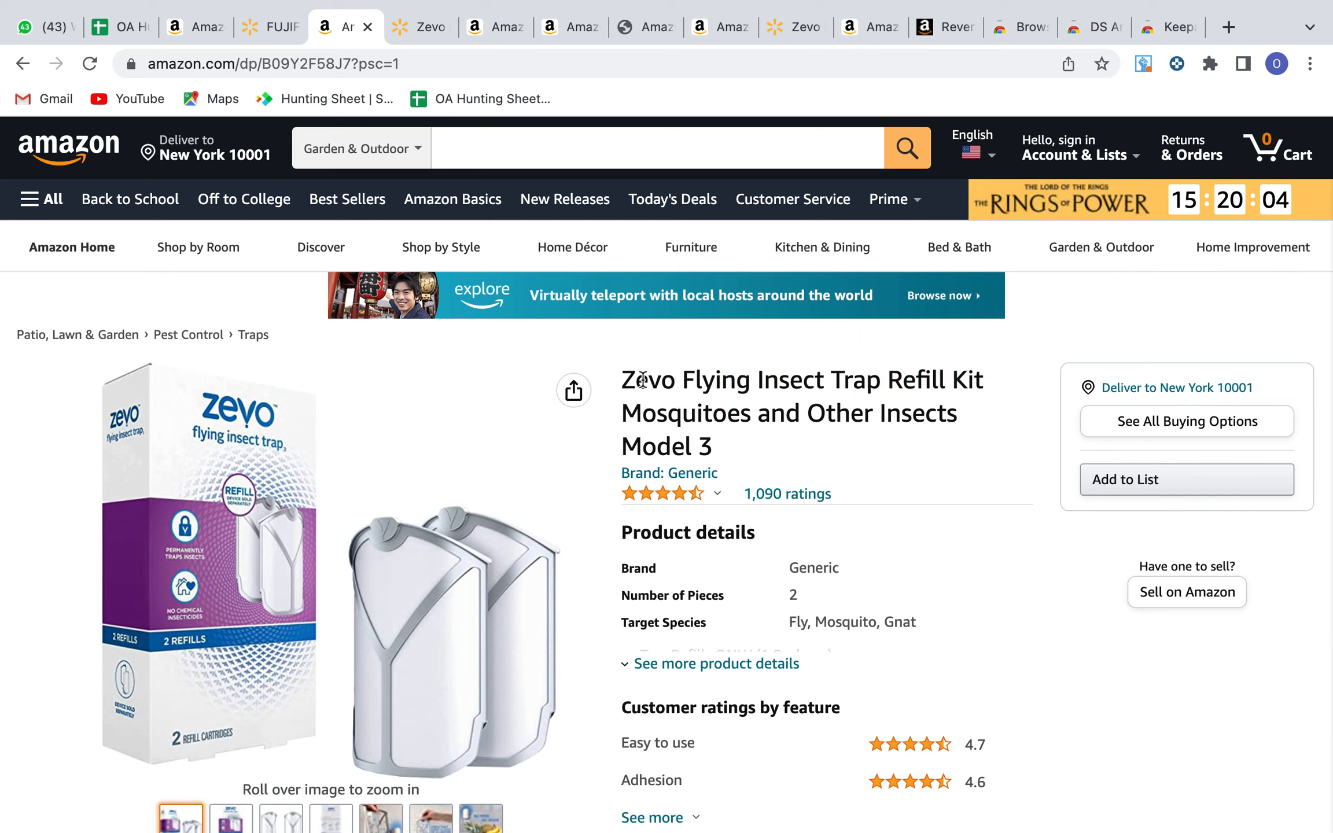
{"action": "double_click", "coordinate": [642, 381]}
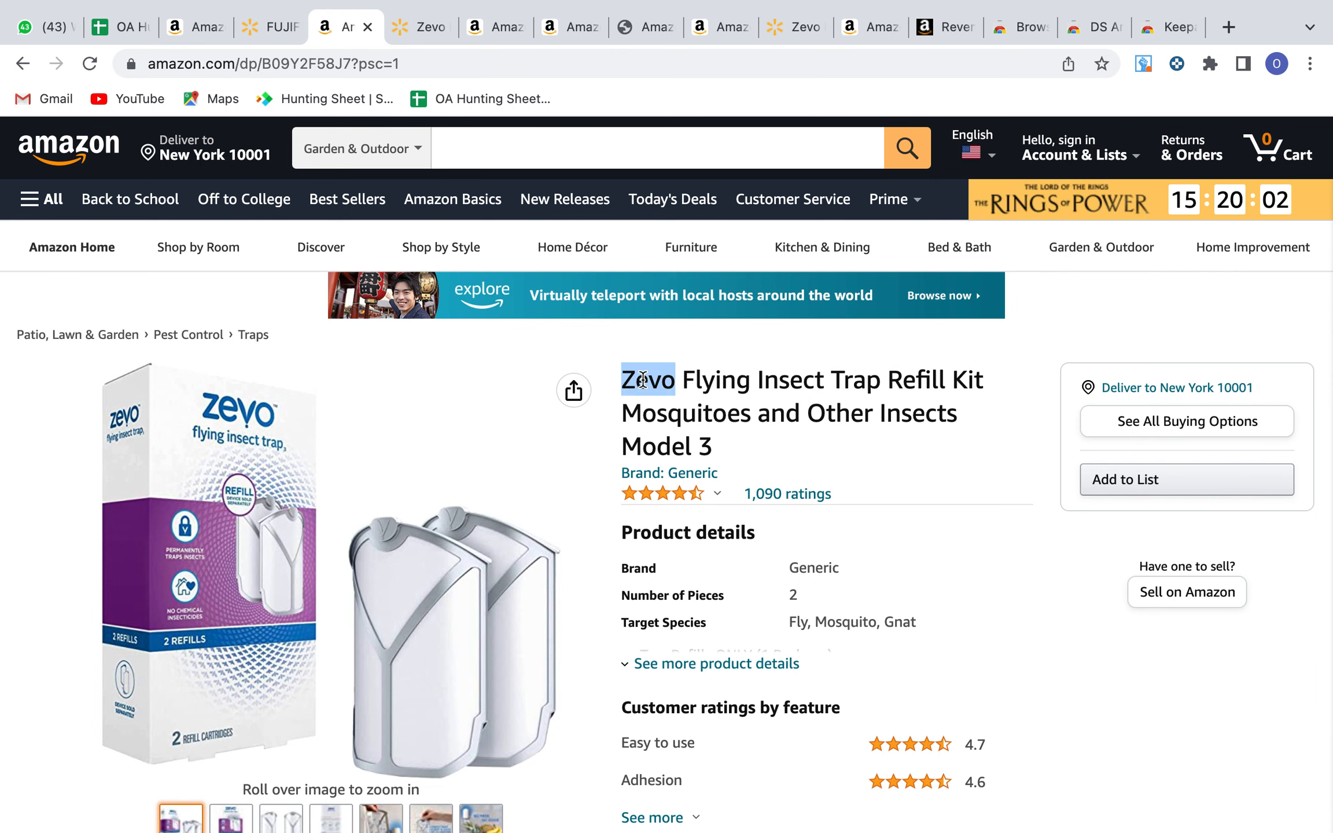
Step: Check the Amazon Fujifilm listing's title brand against the brand given in its product details
{"action": "left_click", "coordinate": [185, 27]}
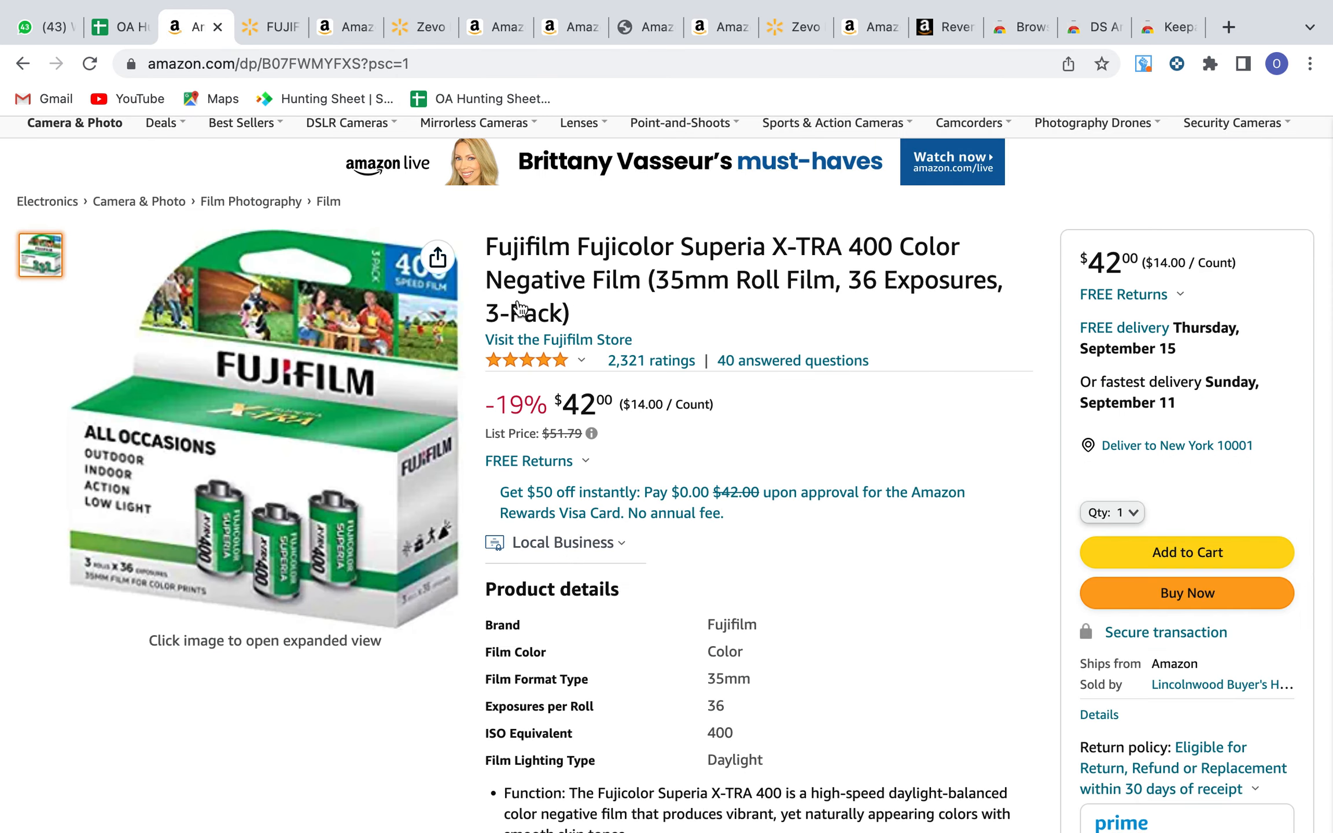
{"action": "double_click", "coordinate": [522, 259]}
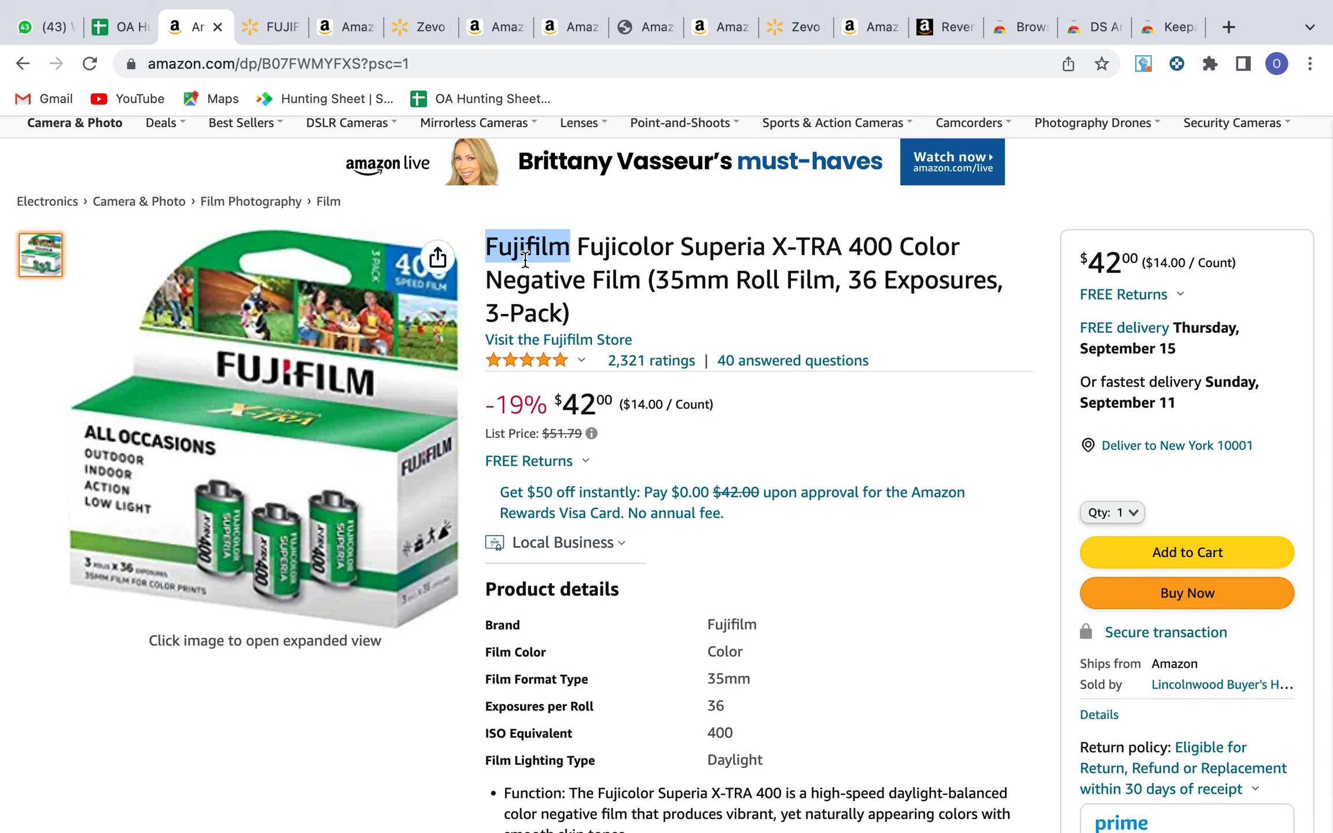
{"action": "left_click", "coordinate": [525, 258]}
{"action": "double_click", "coordinate": [527, 257]}
{"action": "double_click", "coordinate": [717, 625]}
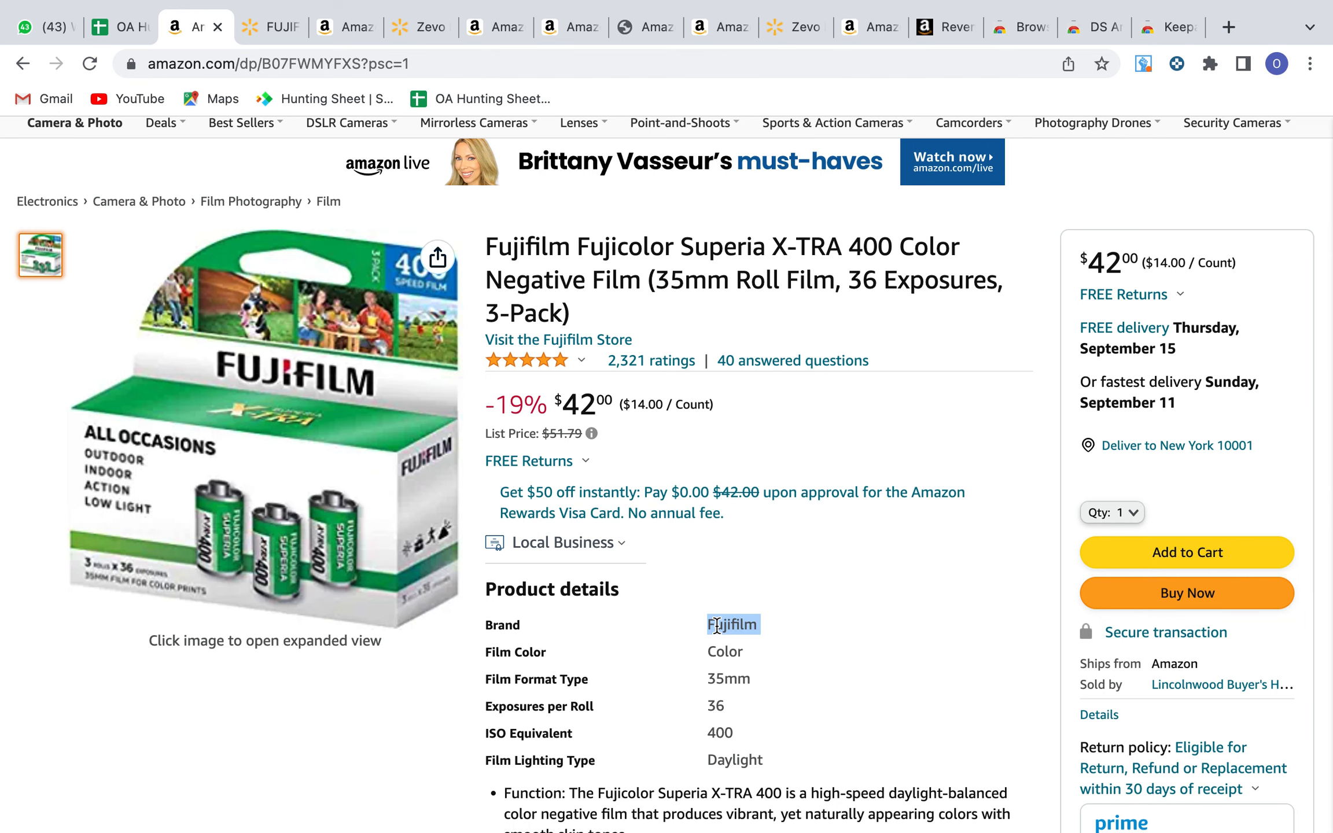
Step: Compare the brand in the Amazon Zevo listing's product details with the brand named in its title
{"action": "left_click", "coordinate": [334, 42]}
{"action": "scroll", "coordinate": [638, 451], "scroll_direction": "down", "scroll_amount": 5}
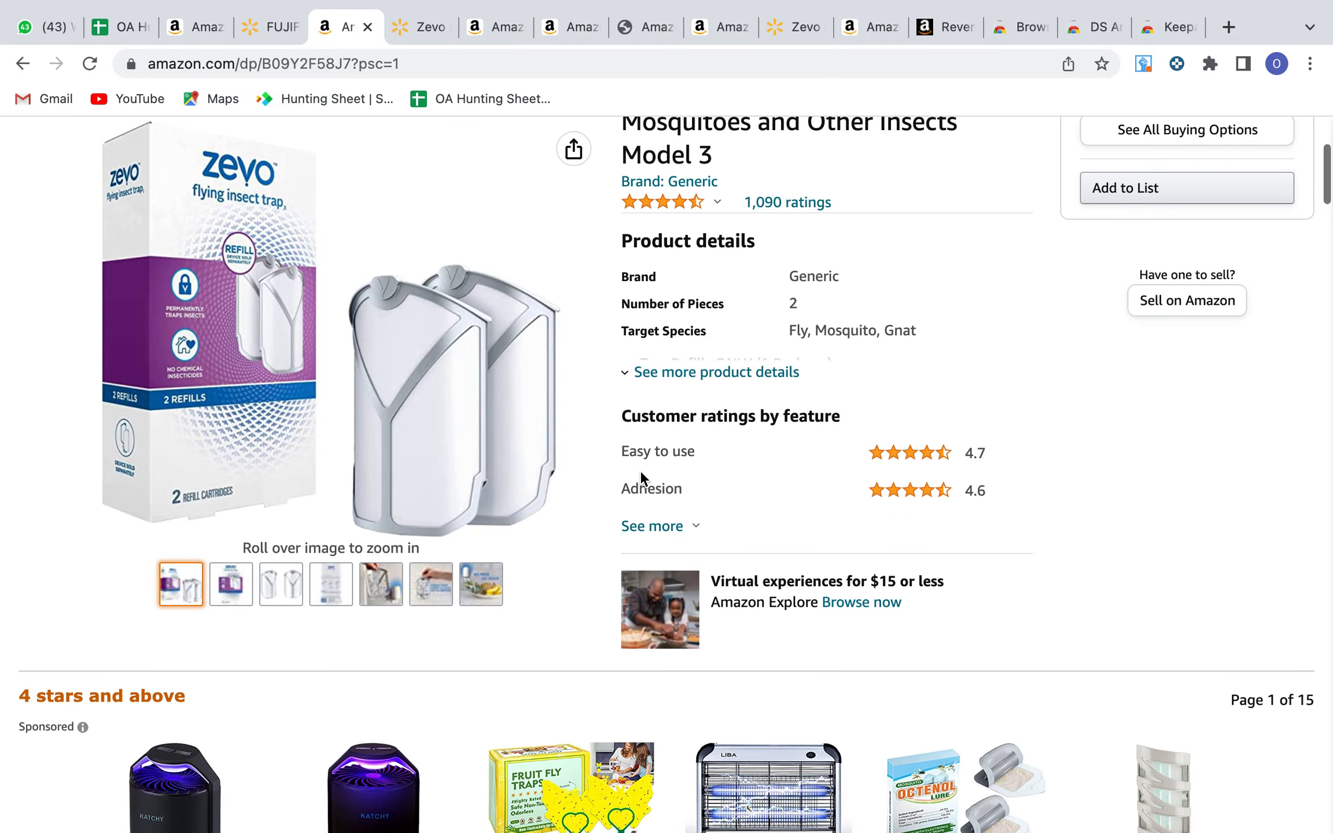
{"action": "double_click", "coordinate": [813, 276]}
{"action": "scroll", "coordinate": [813, 276], "scroll_direction": "up", "scroll_amount": 3}
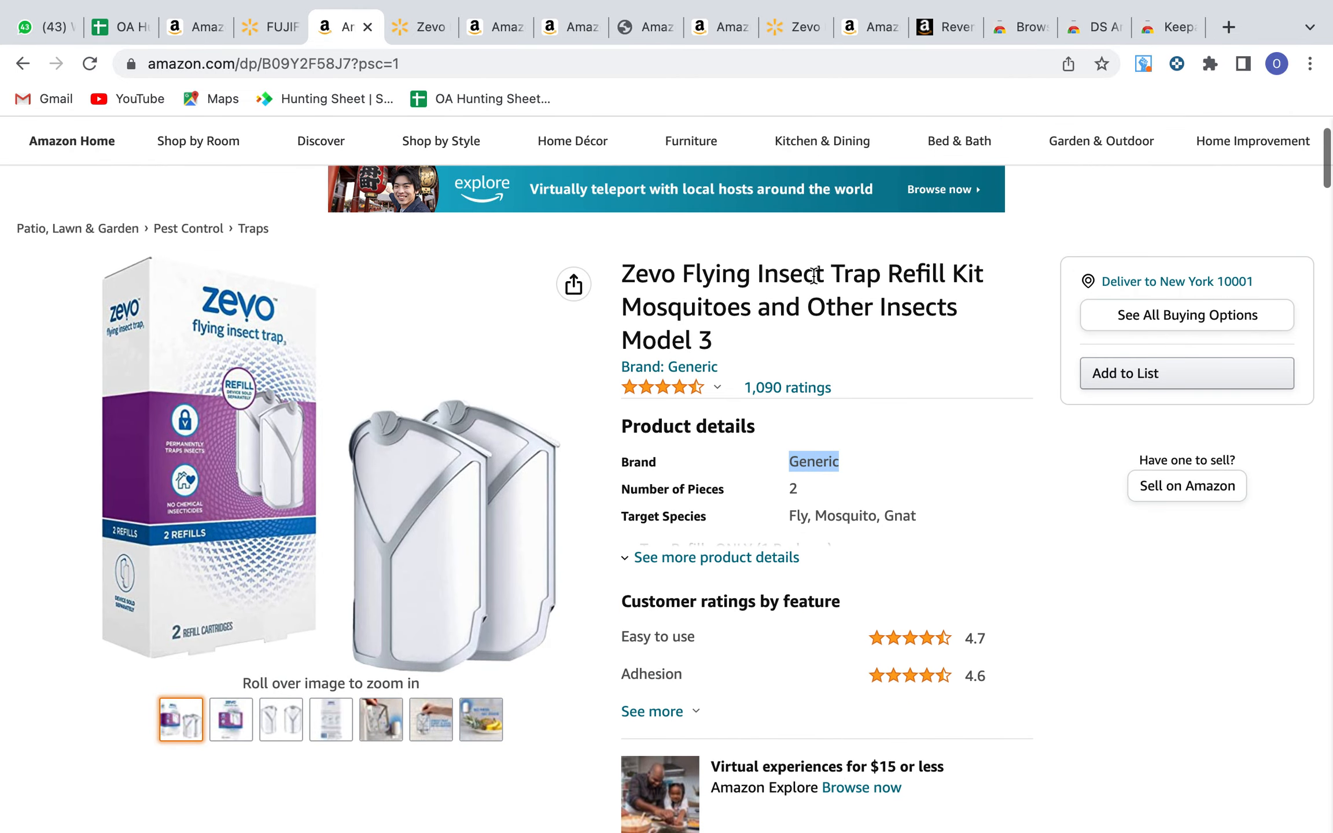
{"action": "double_click", "coordinate": [655, 276]}
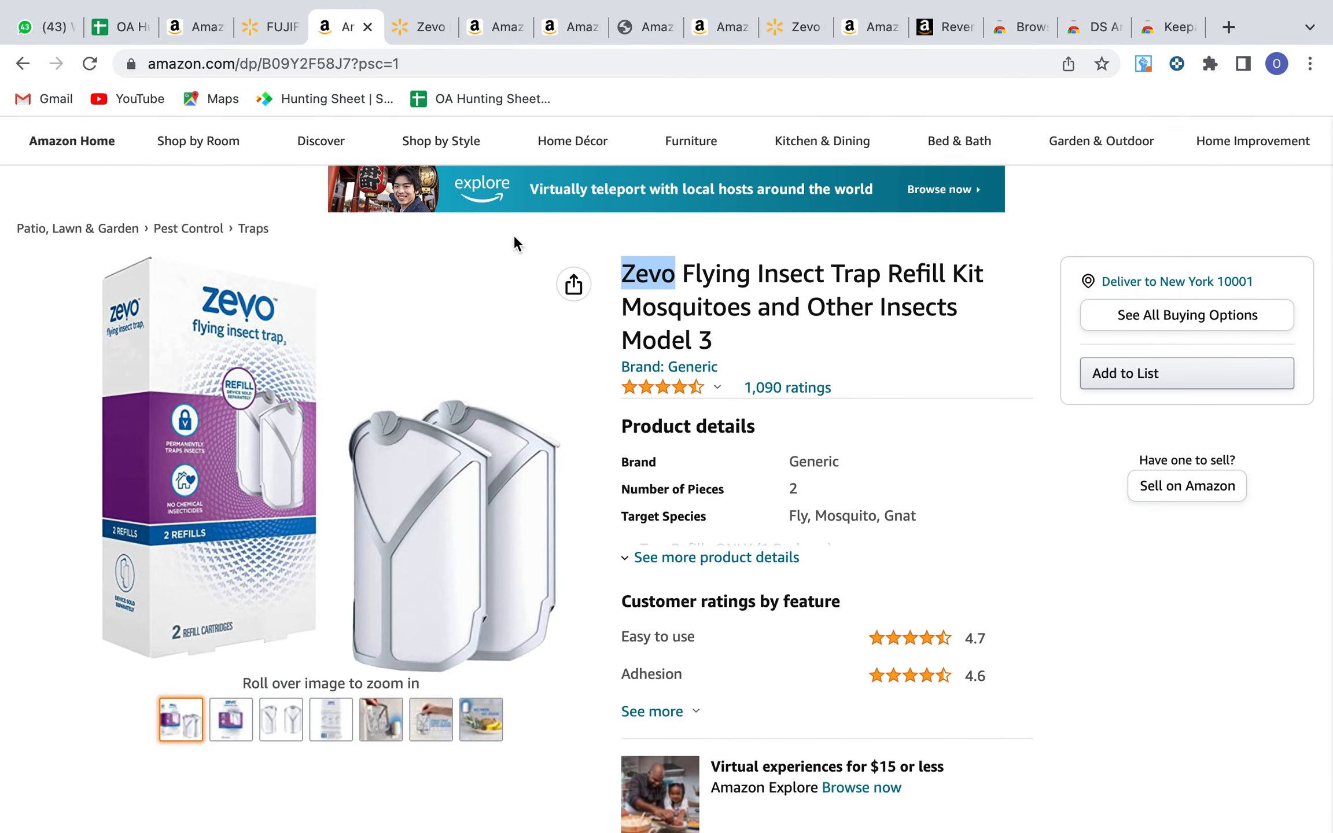
Step: Examine the Amazon Fujifilm listing's product details, description and price history, and recheck the Zevo listing's title brand for comparison
{"action": "left_click", "coordinate": [197, 26]}
{"action": "scroll", "coordinate": [865, 316], "scroll_direction": "down", "scroll_amount": 3}
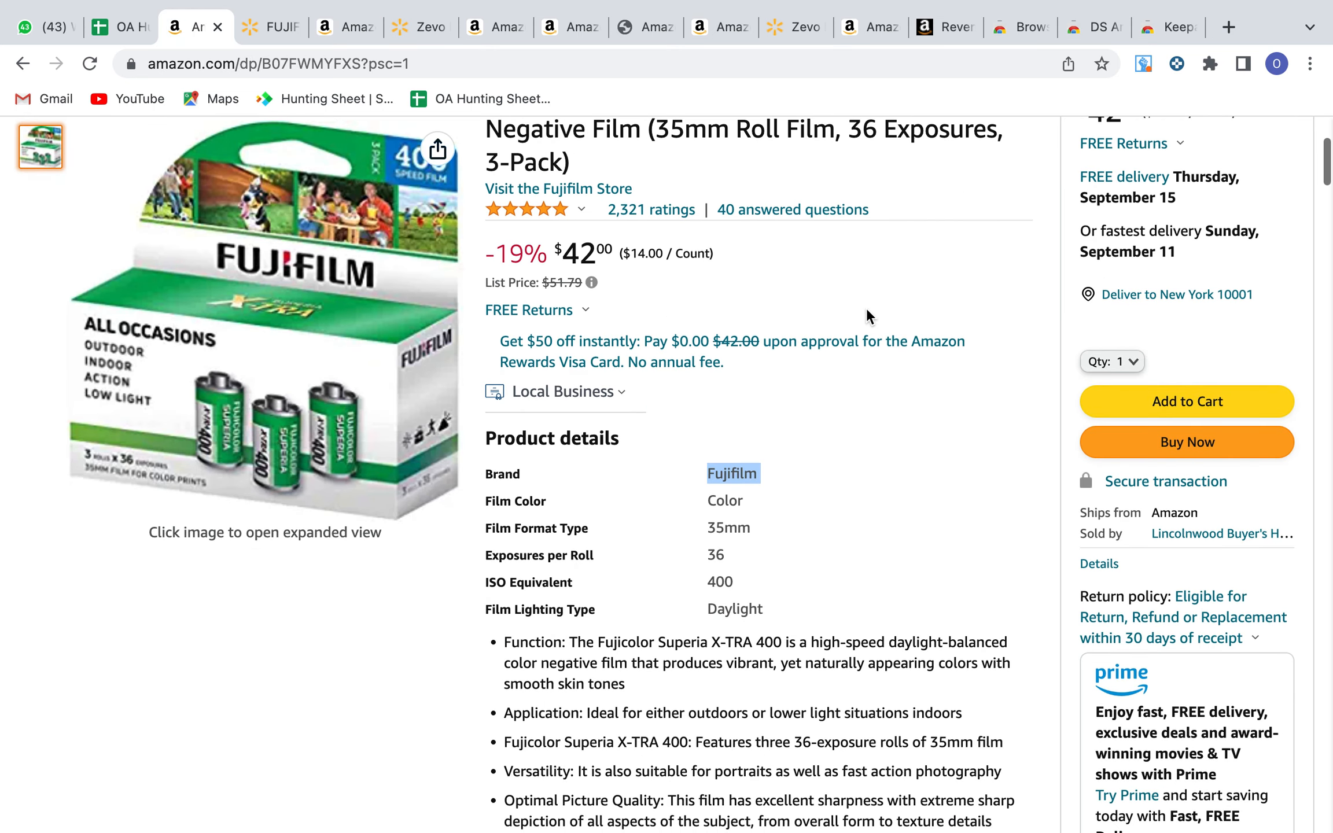
{"action": "scroll", "coordinate": [637, 330], "scroll_direction": "up", "scroll_amount": 3}
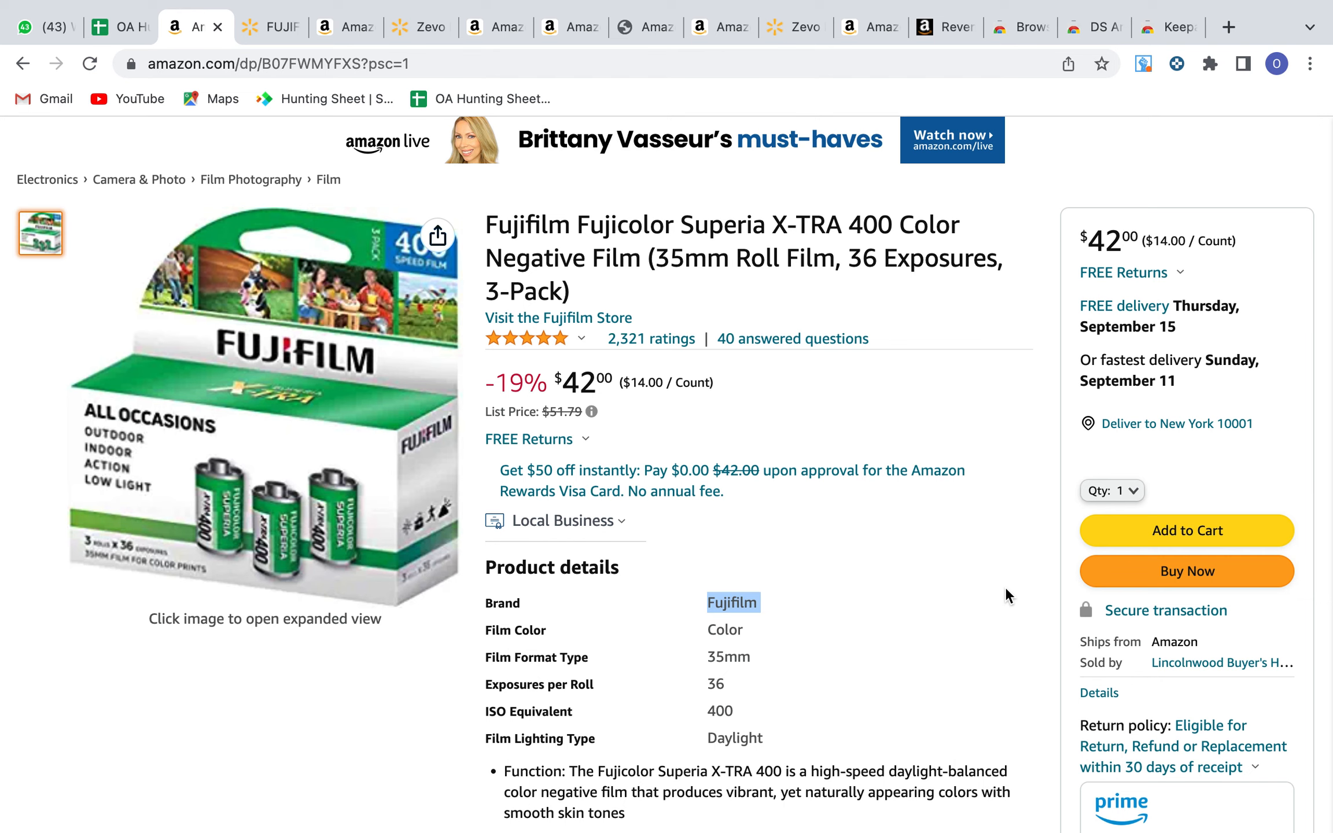
{"action": "scroll", "coordinate": [838, 528], "scroll_direction": "down", "scroll_amount": 3}
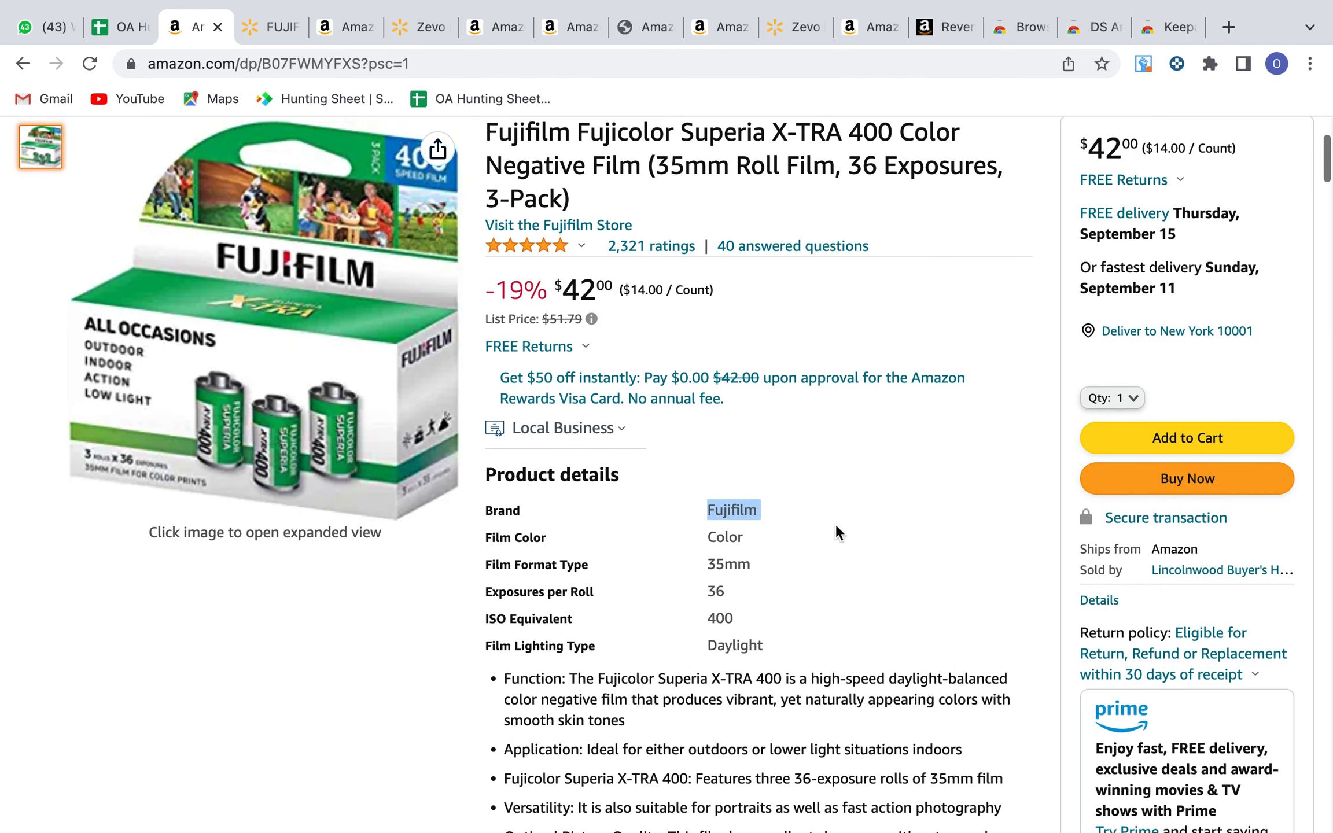
{"action": "scroll", "coordinate": [835, 524], "scroll_direction": "down", "scroll_amount": 2}
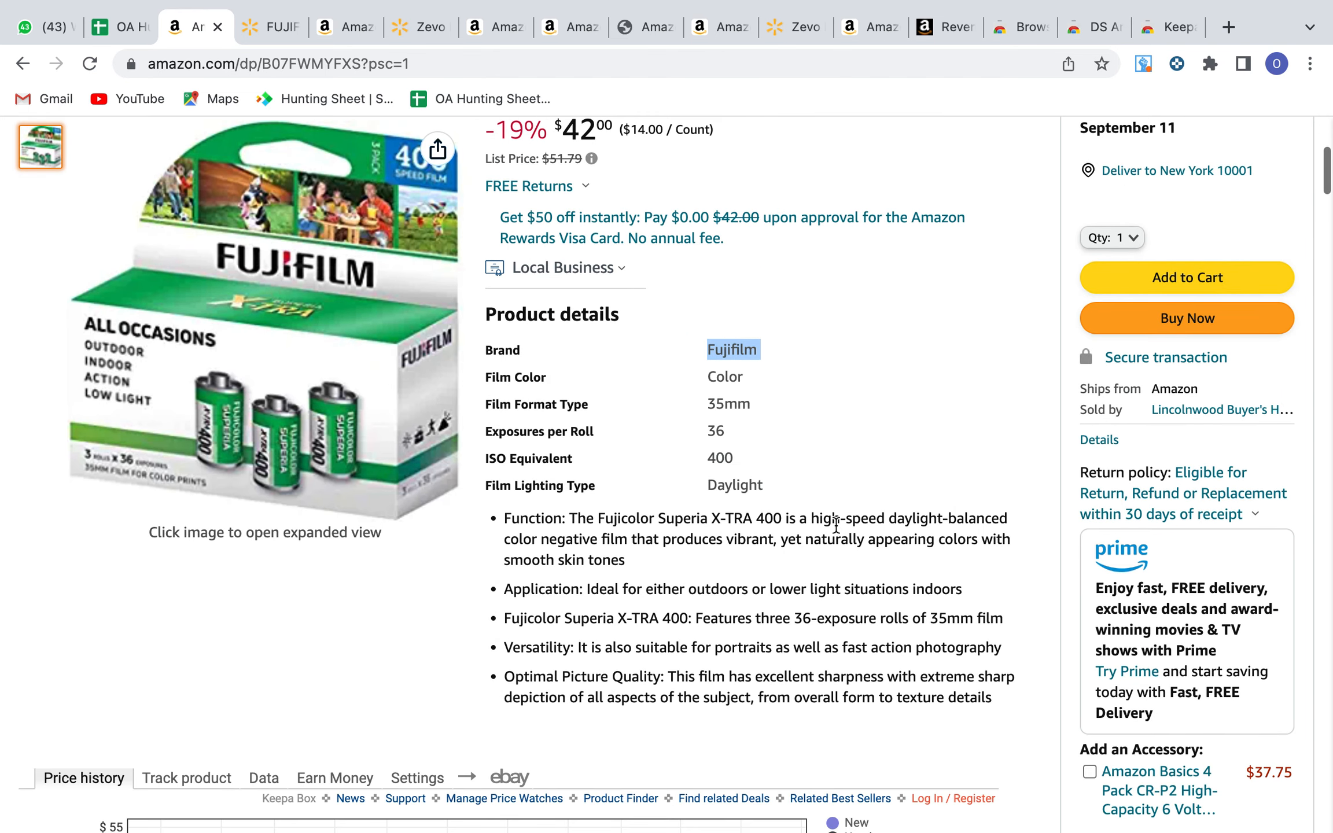
{"action": "scroll", "coordinate": [836, 524], "scroll_direction": "down", "scroll_amount": 2}
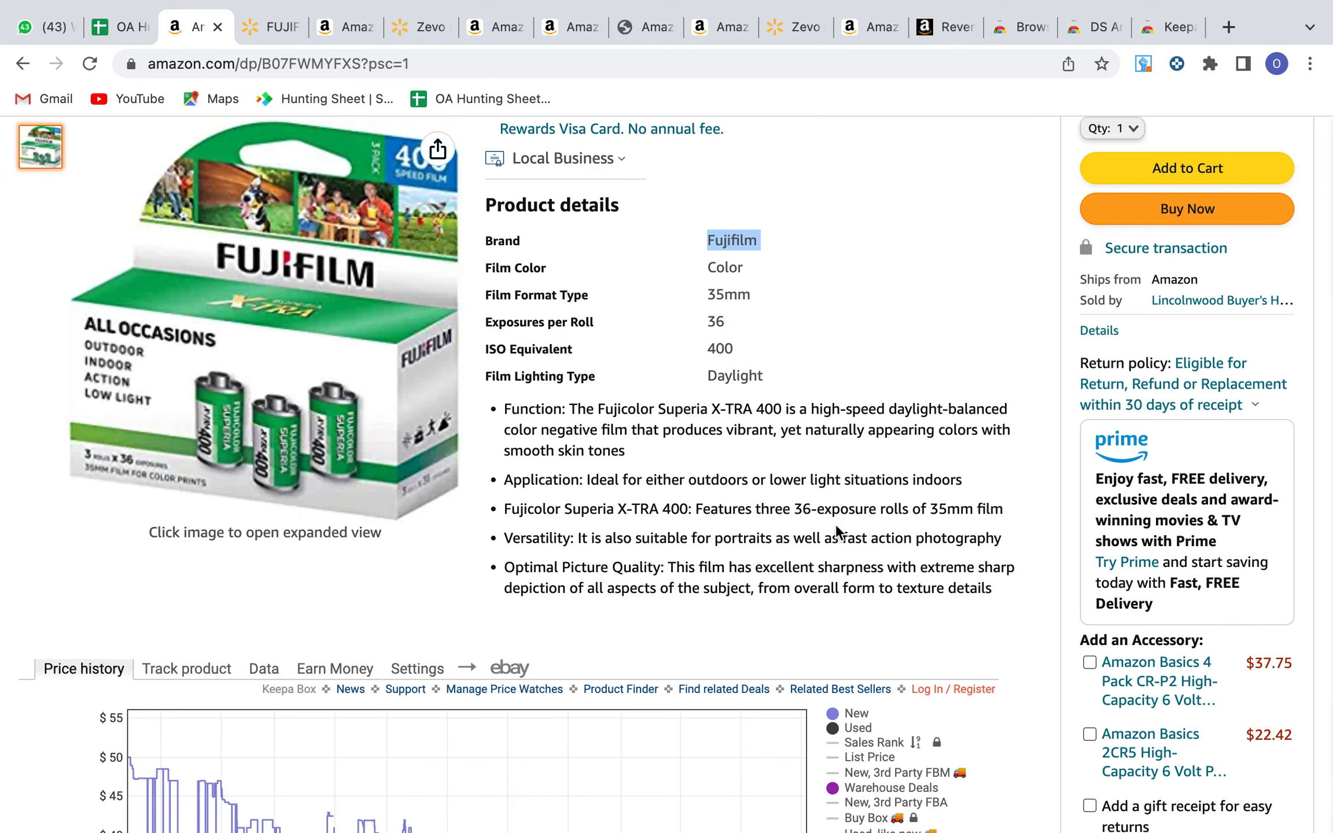
{"action": "scroll", "coordinate": [836, 524], "scroll_direction": "down", "scroll_amount": 5}
{"action": "scroll", "coordinate": [835, 524], "scroll_direction": "up", "scroll_amount": 10}
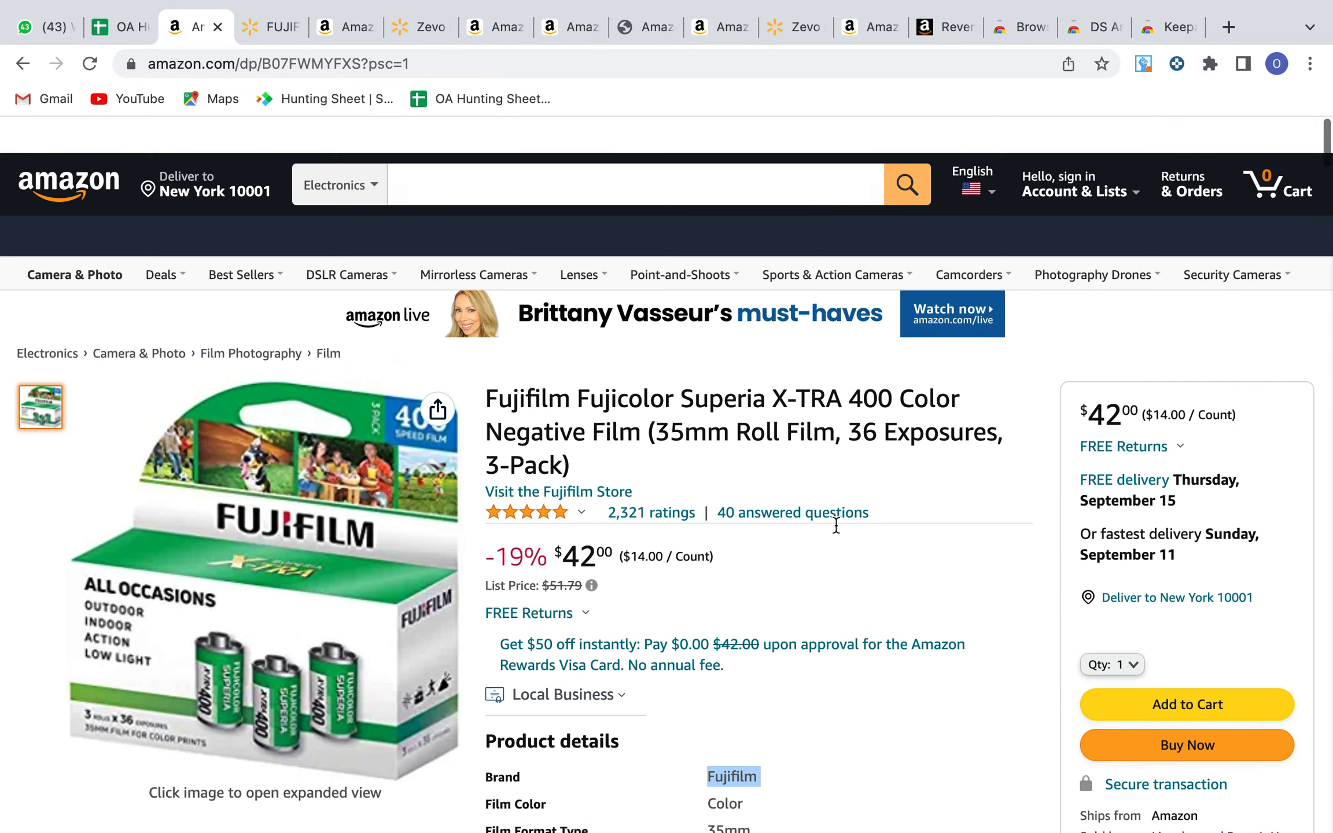
{"action": "scroll", "coordinate": [673, 449], "scroll_direction": "down", "scroll_amount": 2}
{"action": "scroll", "coordinate": [714, 452], "scroll_direction": "down", "scroll_amount": 1}
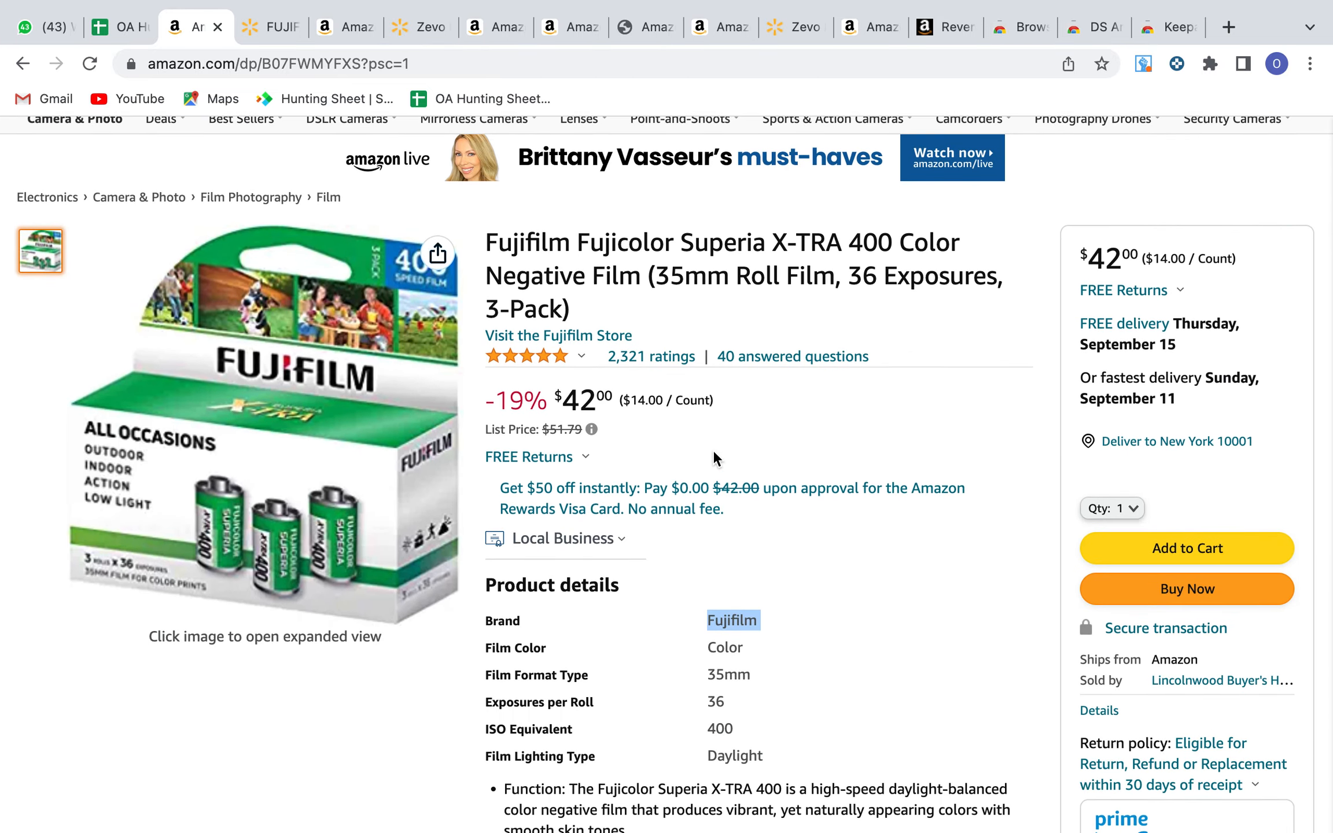
{"action": "scroll", "coordinate": [745, 497], "scroll_direction": "down", "scroll_amount": 2}
{"action": "scroll", "coordinate": [741, 496], "scroll_direction": "up", "scroll_amount": 1}
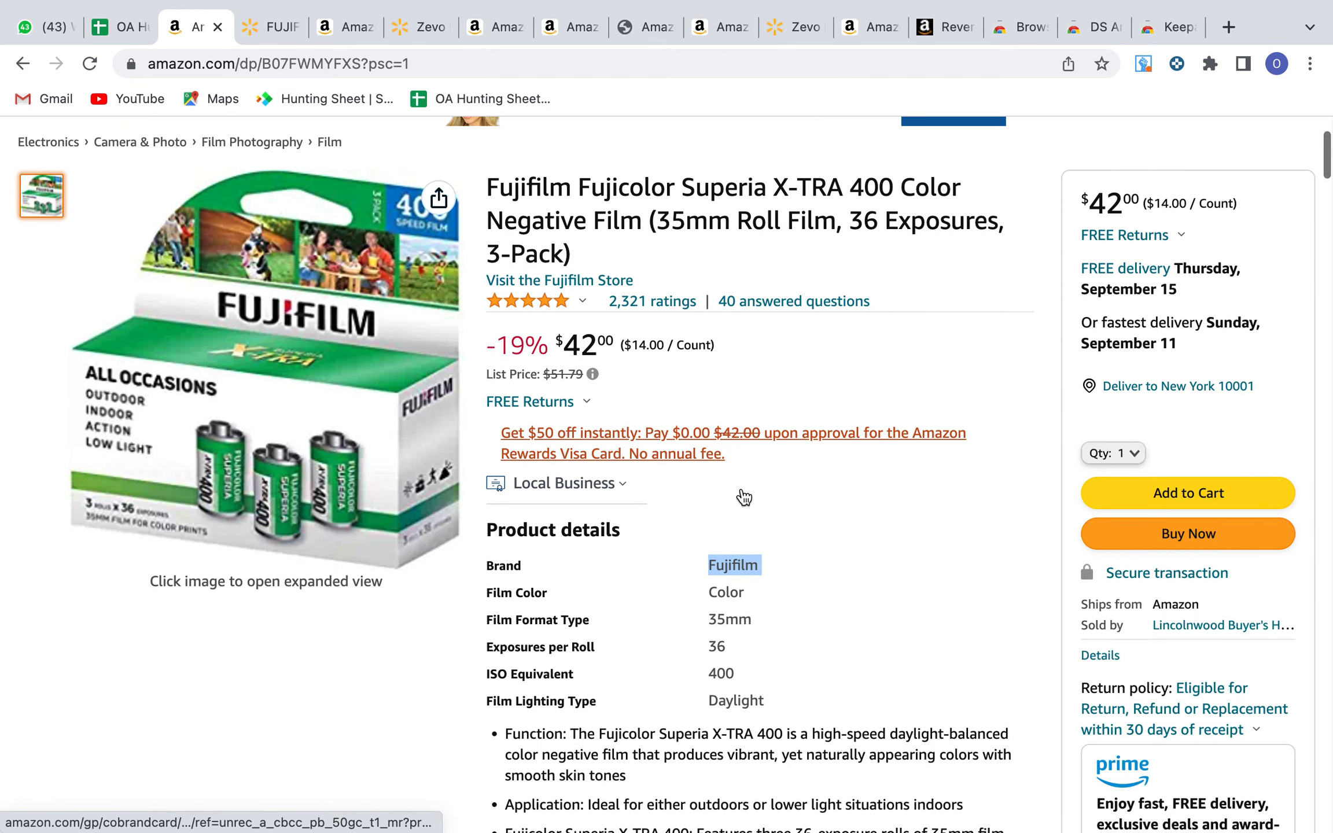
{"action": "left_click", "coordinate": [340, 29]}
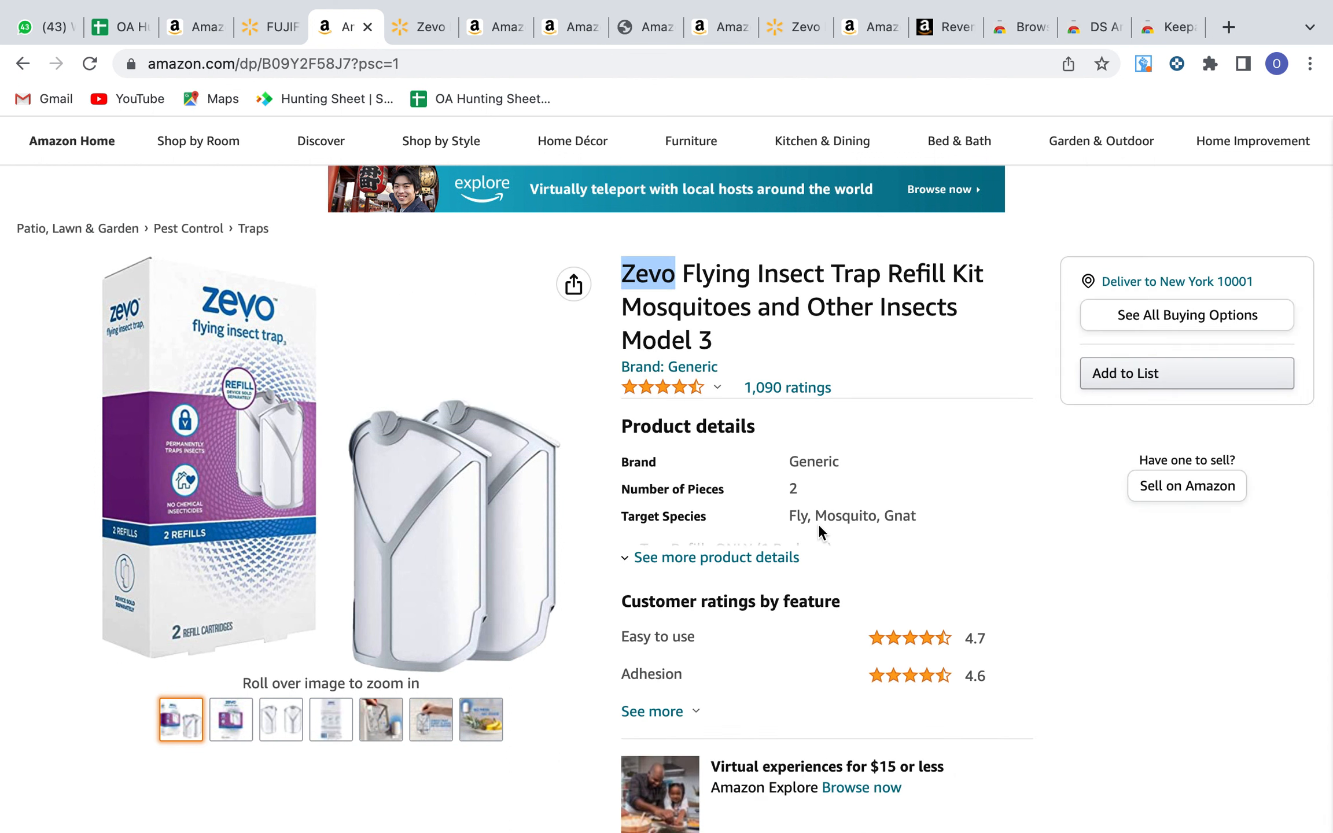
{"action": "left_click", "coordinate": [652, 269]}
Step: Look up the Fujifilm film's Amazon price and enter 42 as the AMZ Price in row 2 of the OA Hunting Sheet
{"action": "left_click", "coordinate": [200, 26]}
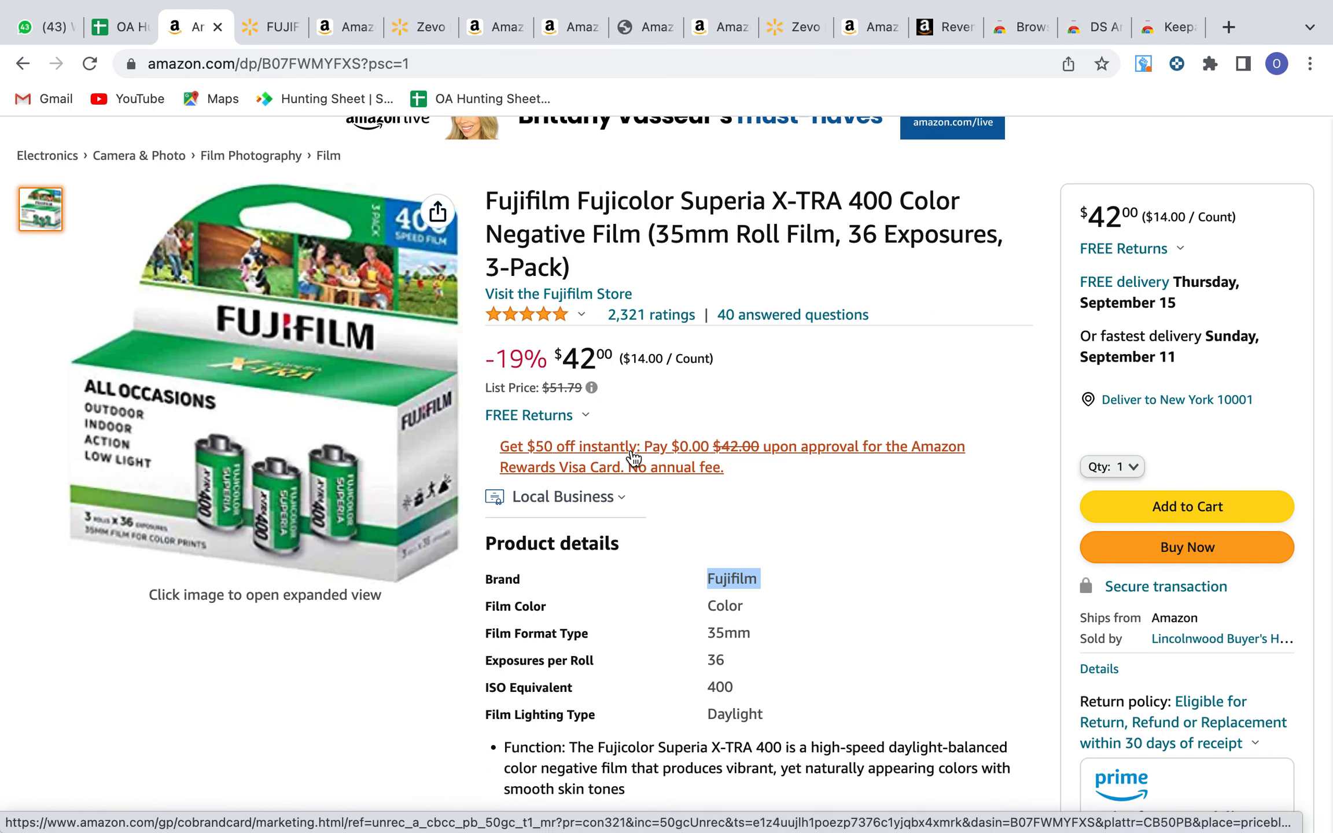
{"action": "scroll", "coordinate": [634, 458], "scroll_direction": "up", "scroll_amount": 3}
{"action": "mouse_move", "coordinate": [580, 239]}
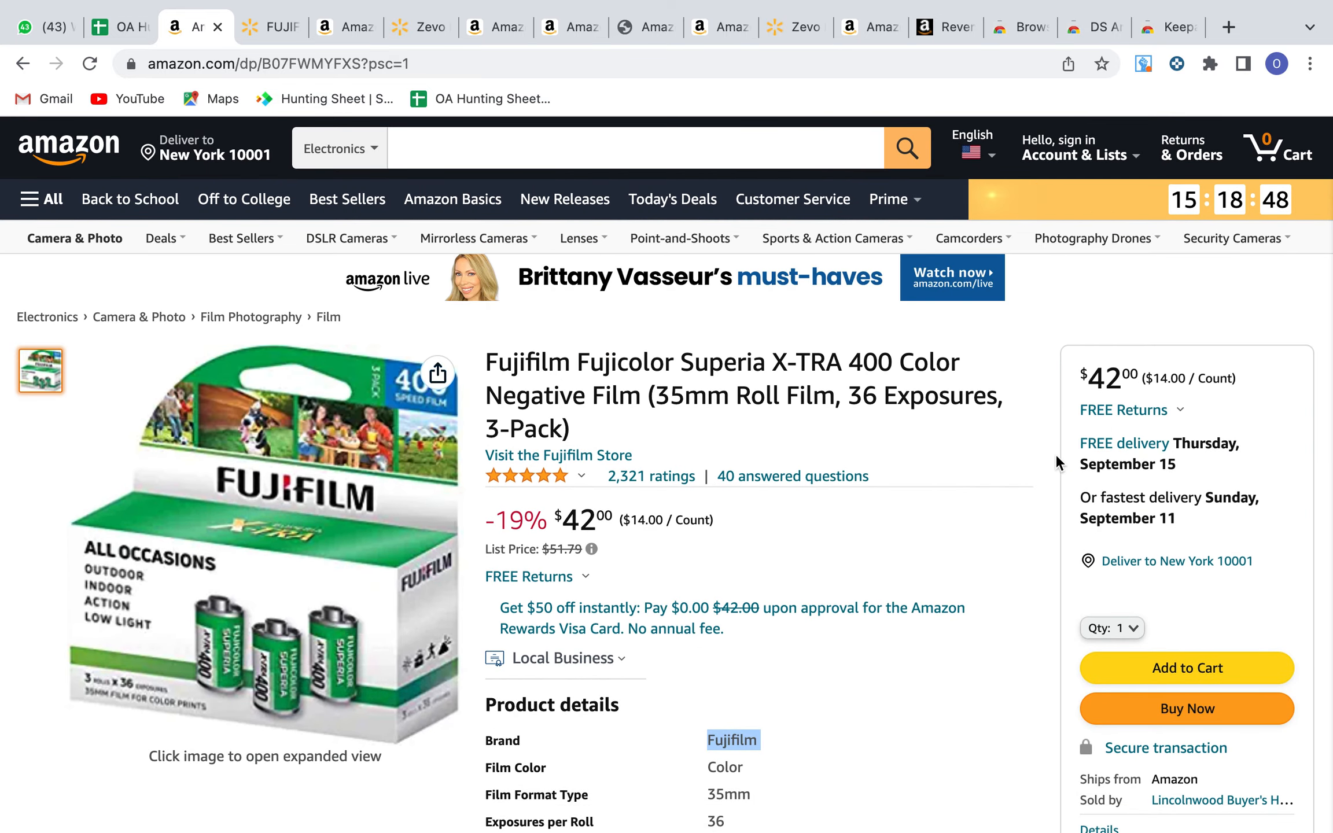
{"action": "double_click", "coordinate": [1118, 388]}
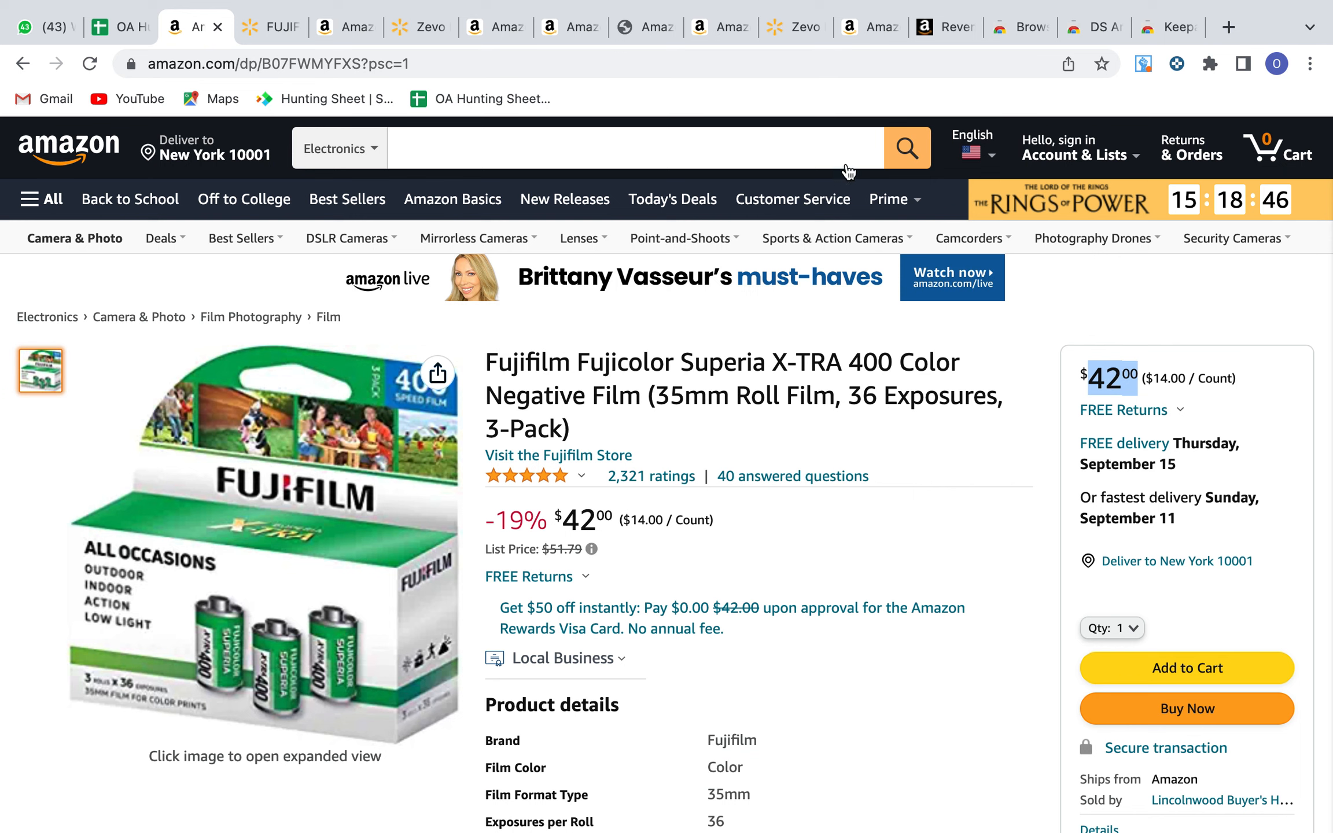
{"action": "left_click", "coordinate": [112, 29]}
{"action": "left_click", "coordinate": [246, 381]}
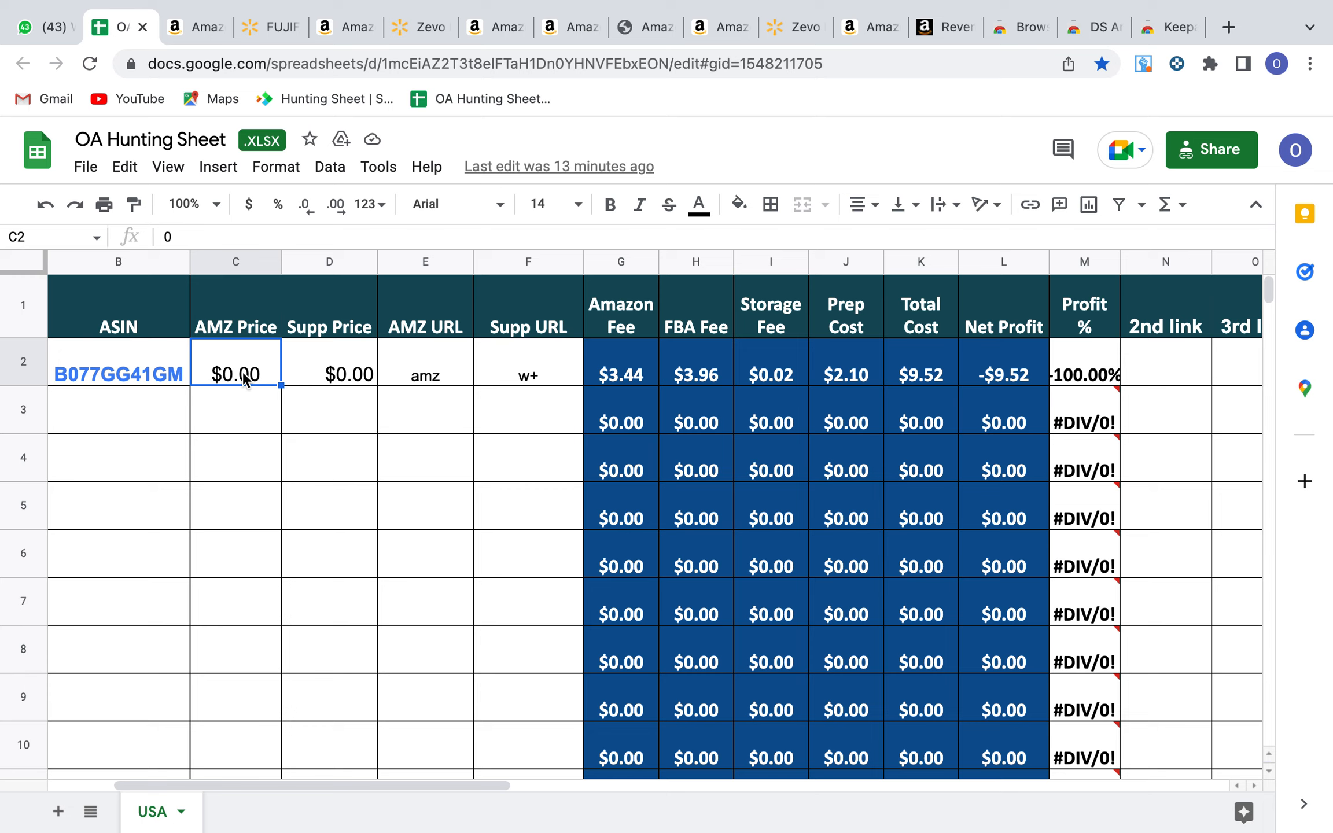
{"action": "type", "text": "42"}
{"action": "left_click", "coordinate": [352, 446]}
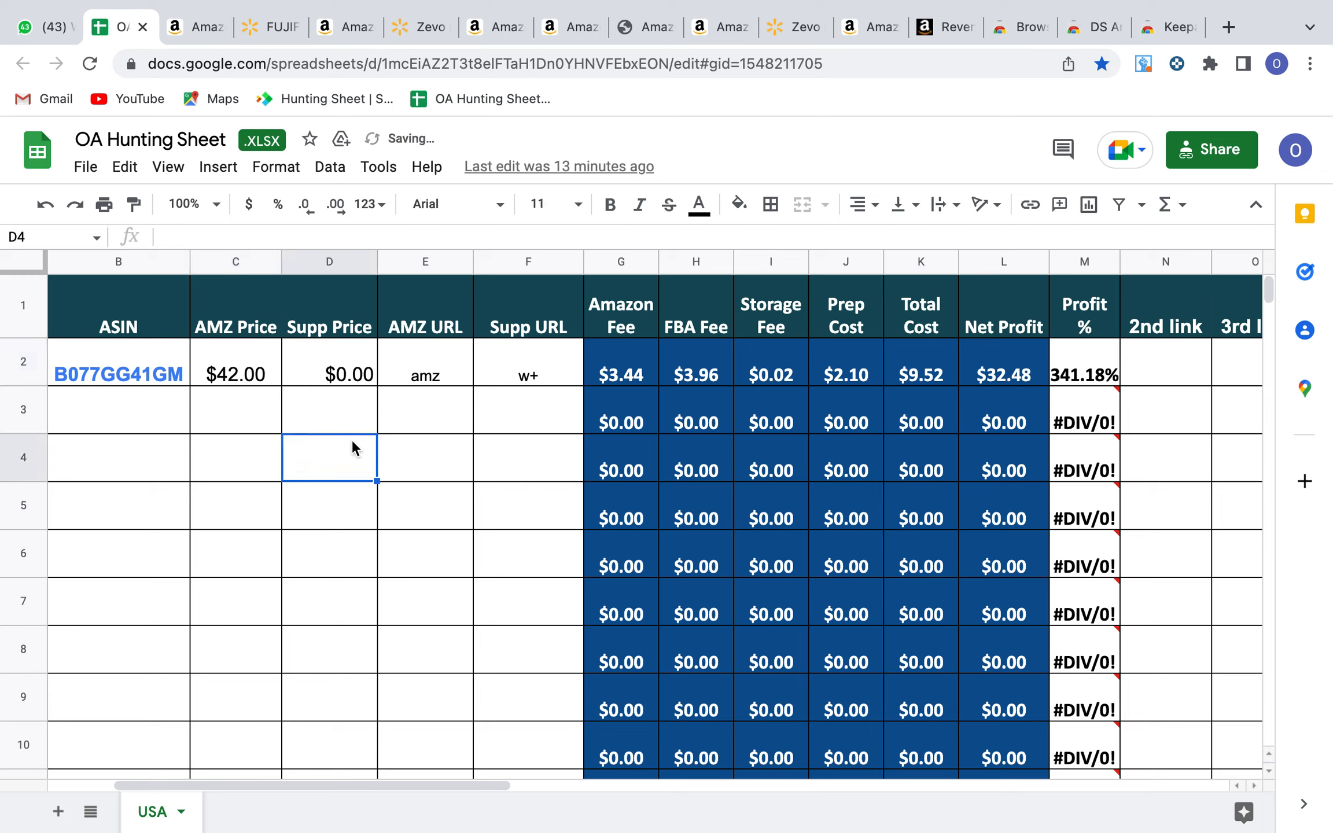
Step: Look up the Fujifilm film's Walmart price and enter 19.18 as the Supp Price in row 2 of the OA Hunting Sheet
{"action": "left_click", "coordinate": [348, 375]}
{"action": "left_click", "coordinate": [215, 28]}
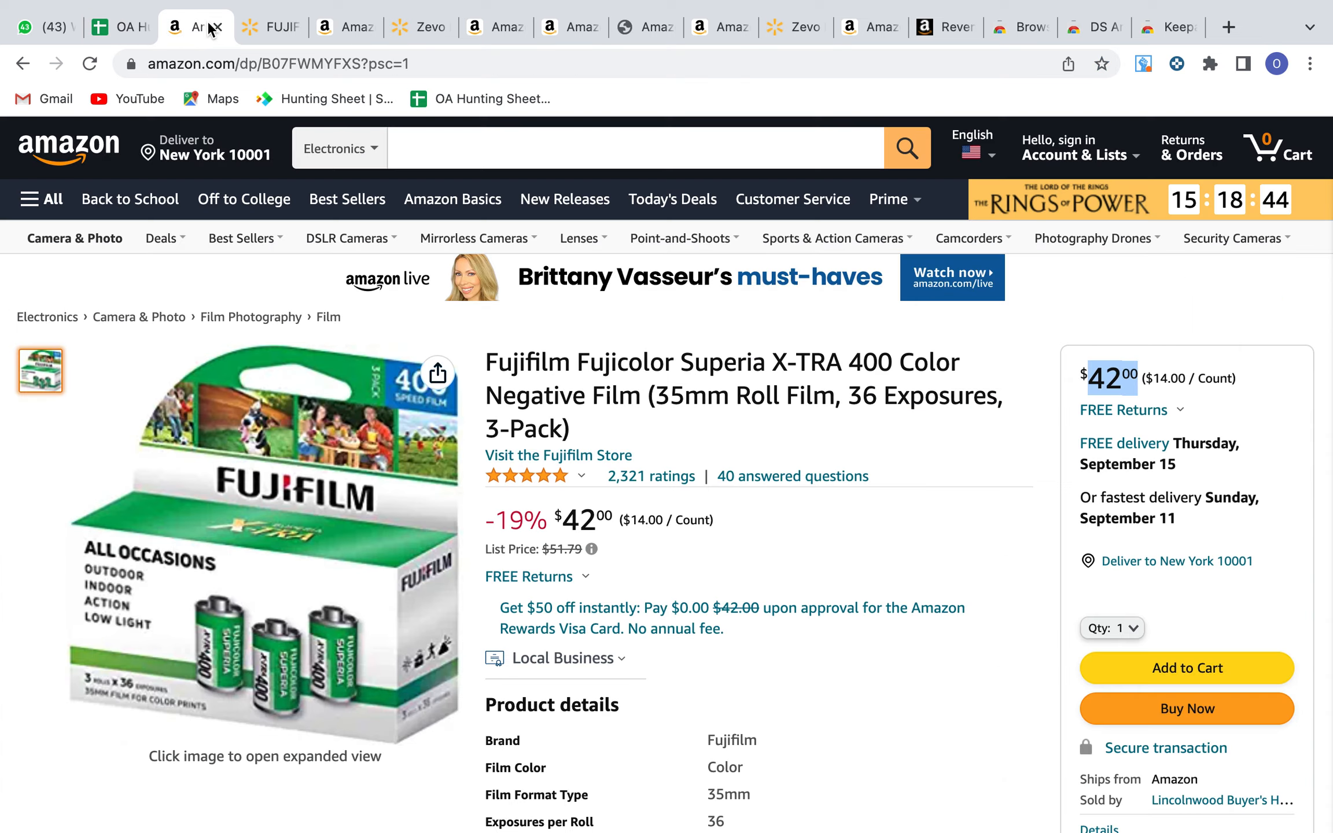
{"action": "left_click", "coordinate": [262, 29]}
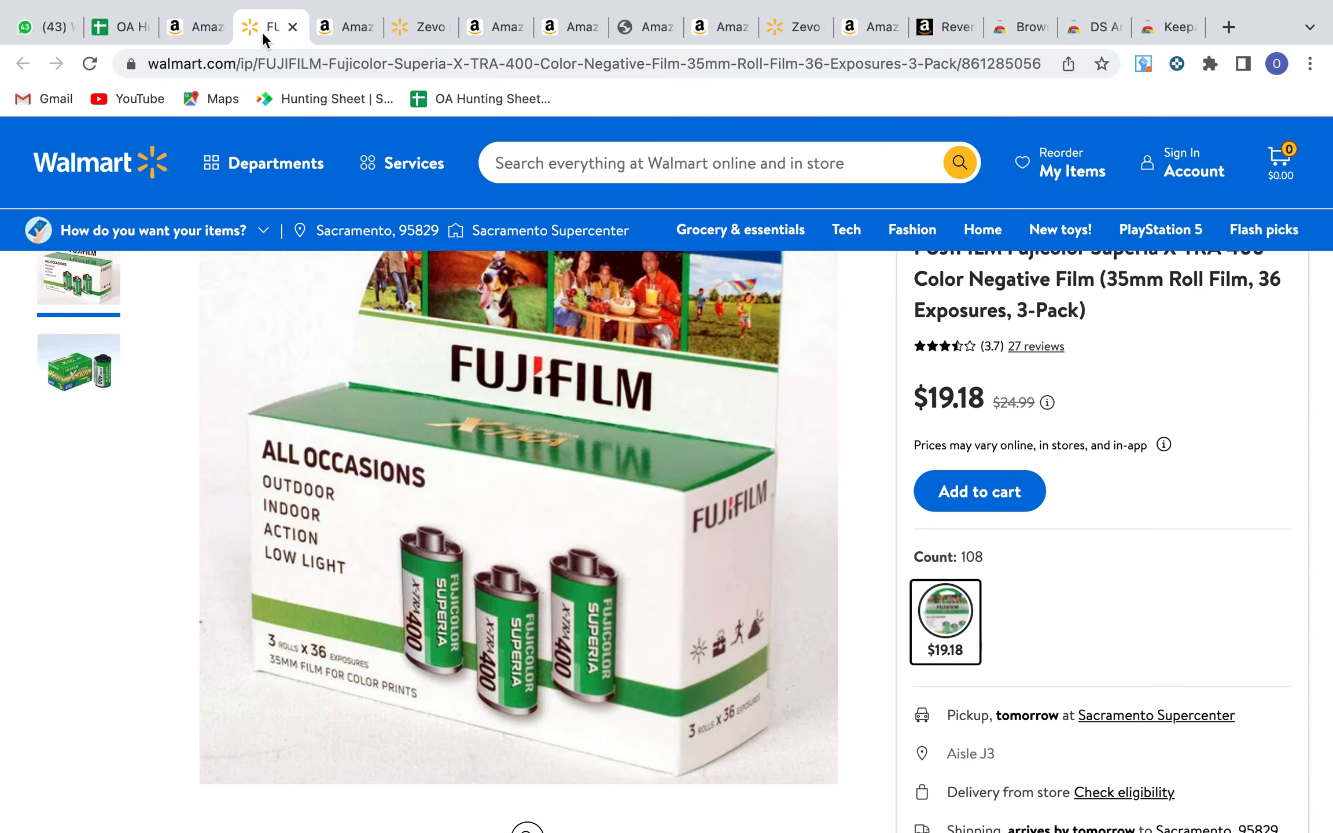
{"action": "scroll", "coordinate": [719, 404], "scroll_direction": "up", "scroll_amount": 3}
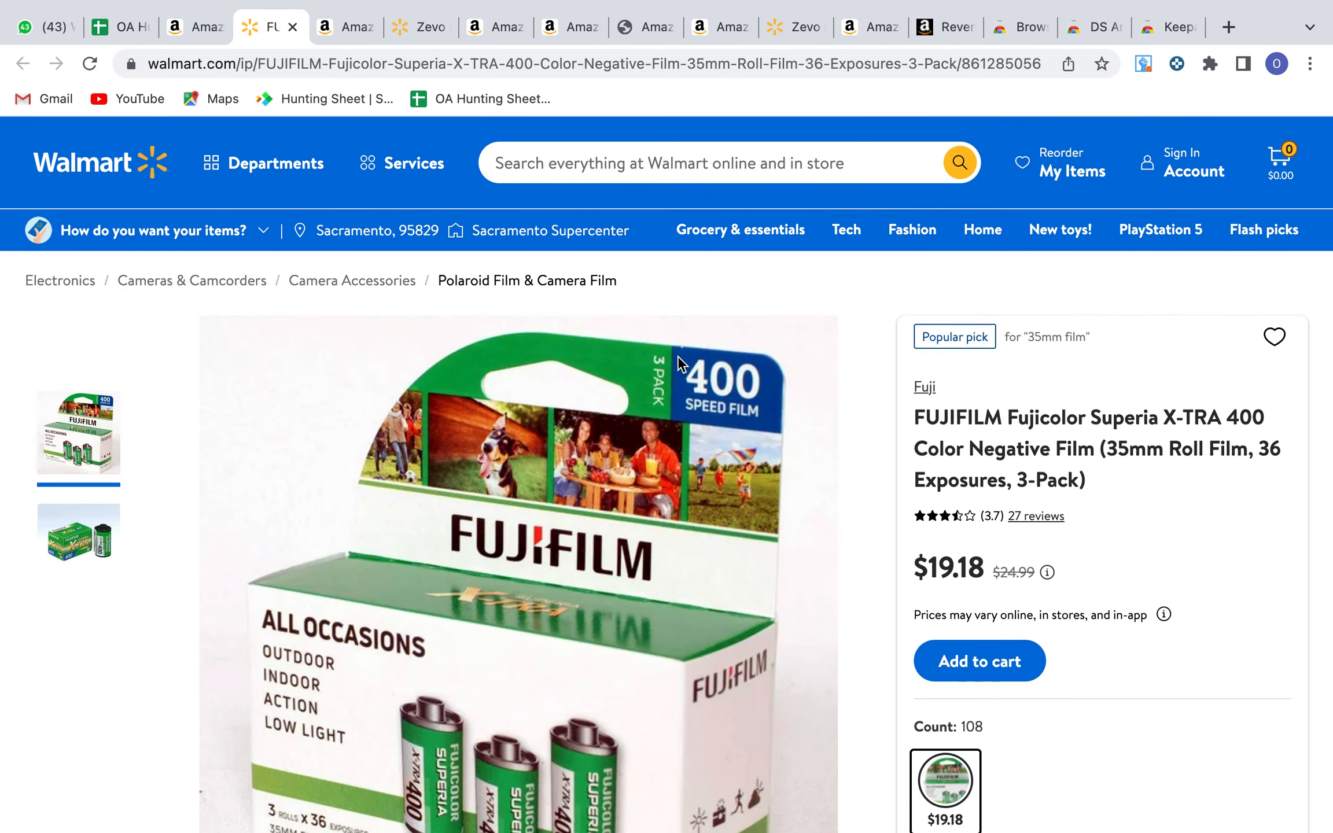
{"action": "left_click", "coordinate": [124, 27]}
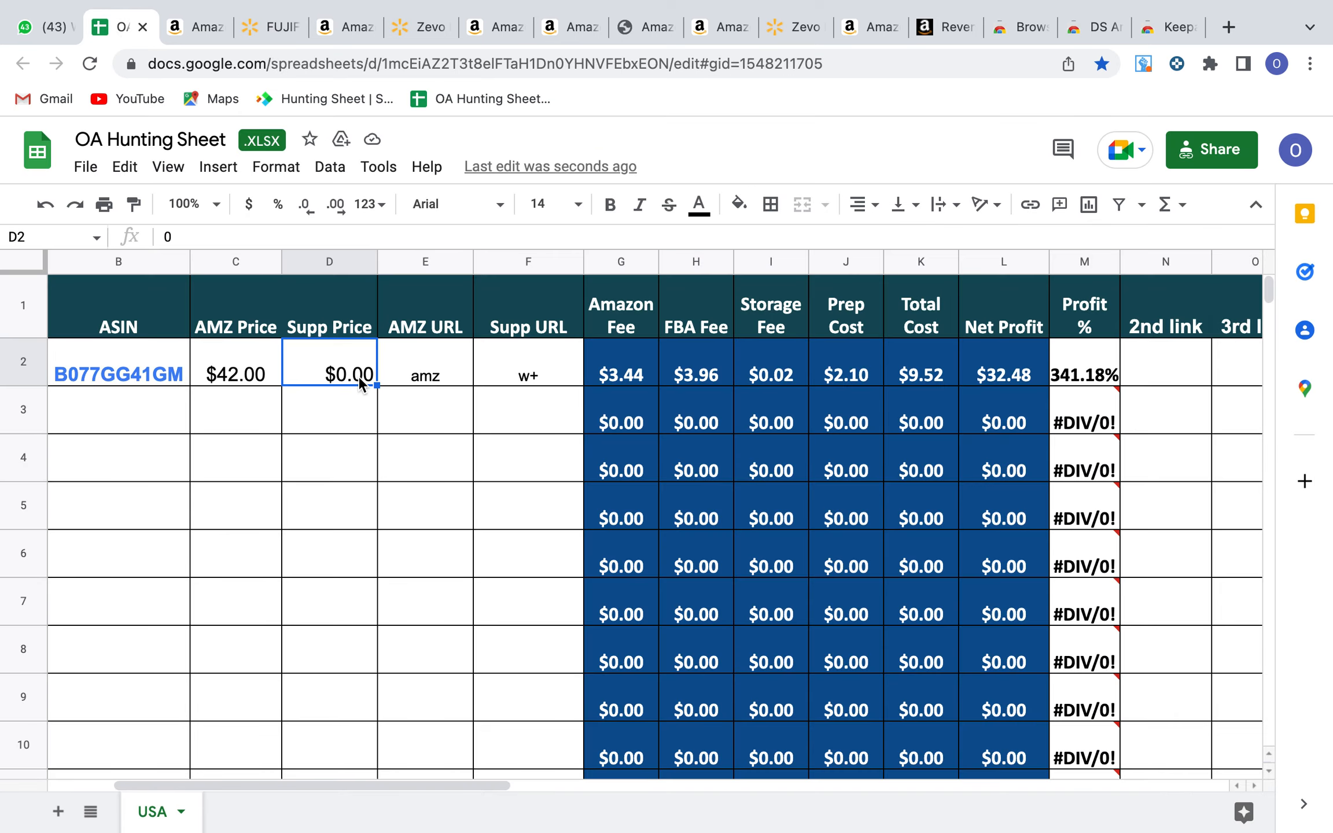
{"action": "type", "text": "18"}
{"action": "key", "text": "BackSpace"}
{"action": "type", "text": "8"}
{"action": "key", "text": "BackSpace"}
{"action": "type", "text": "9.18"}
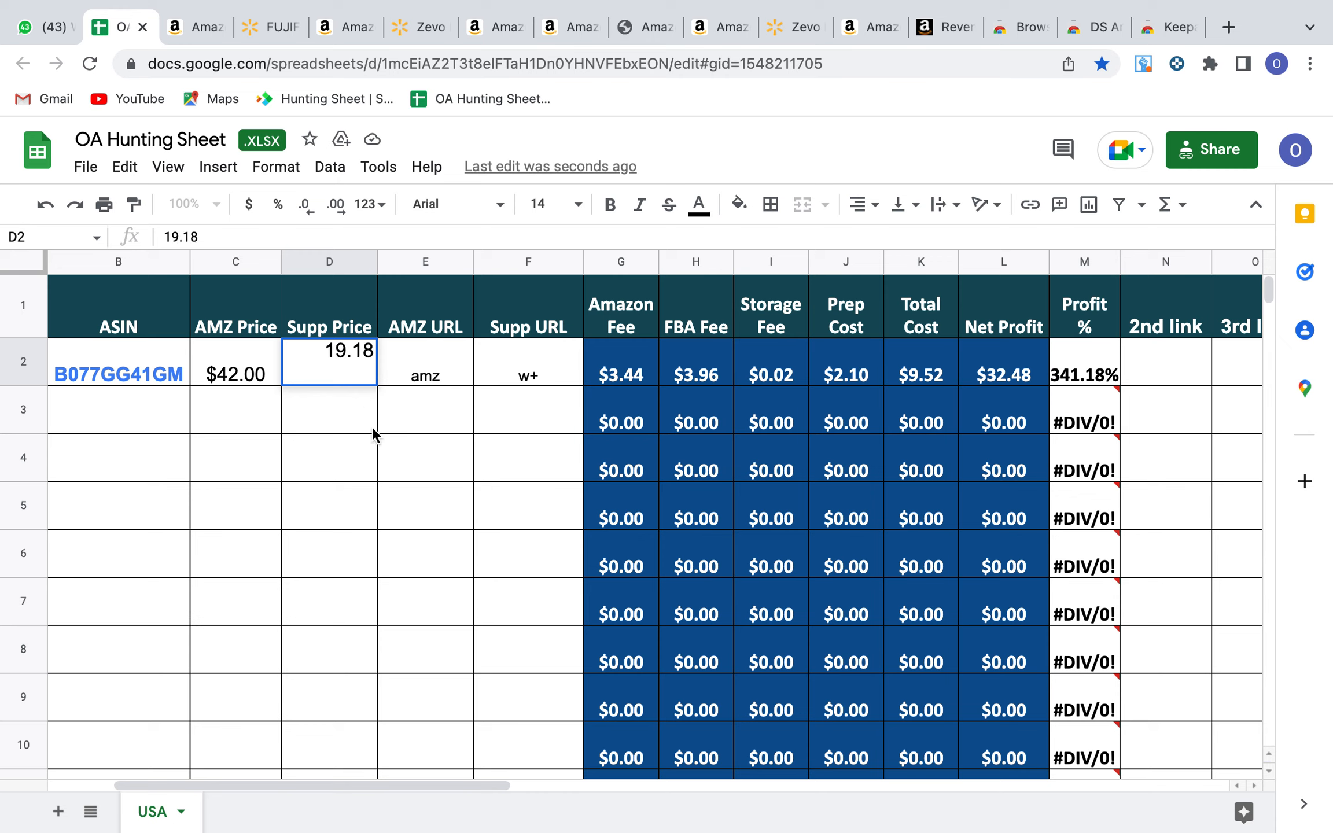
{"action": "left_click", "coordinate": [381, 457]}
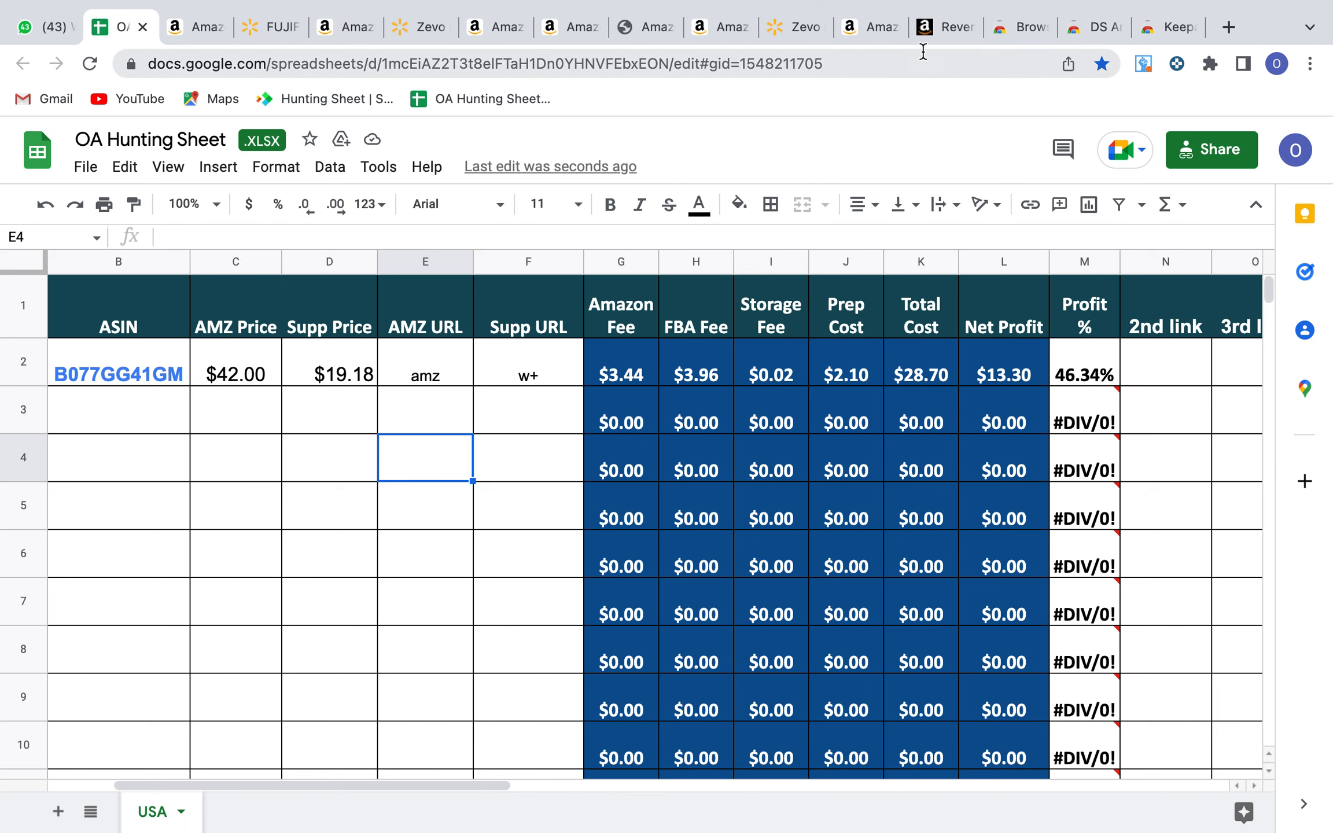
Step: Search the web for "fba calculator" and open Amazon's FBA Revenue Calculator as a guest
{"action": "left_click", "coordinate": [944, 24]}
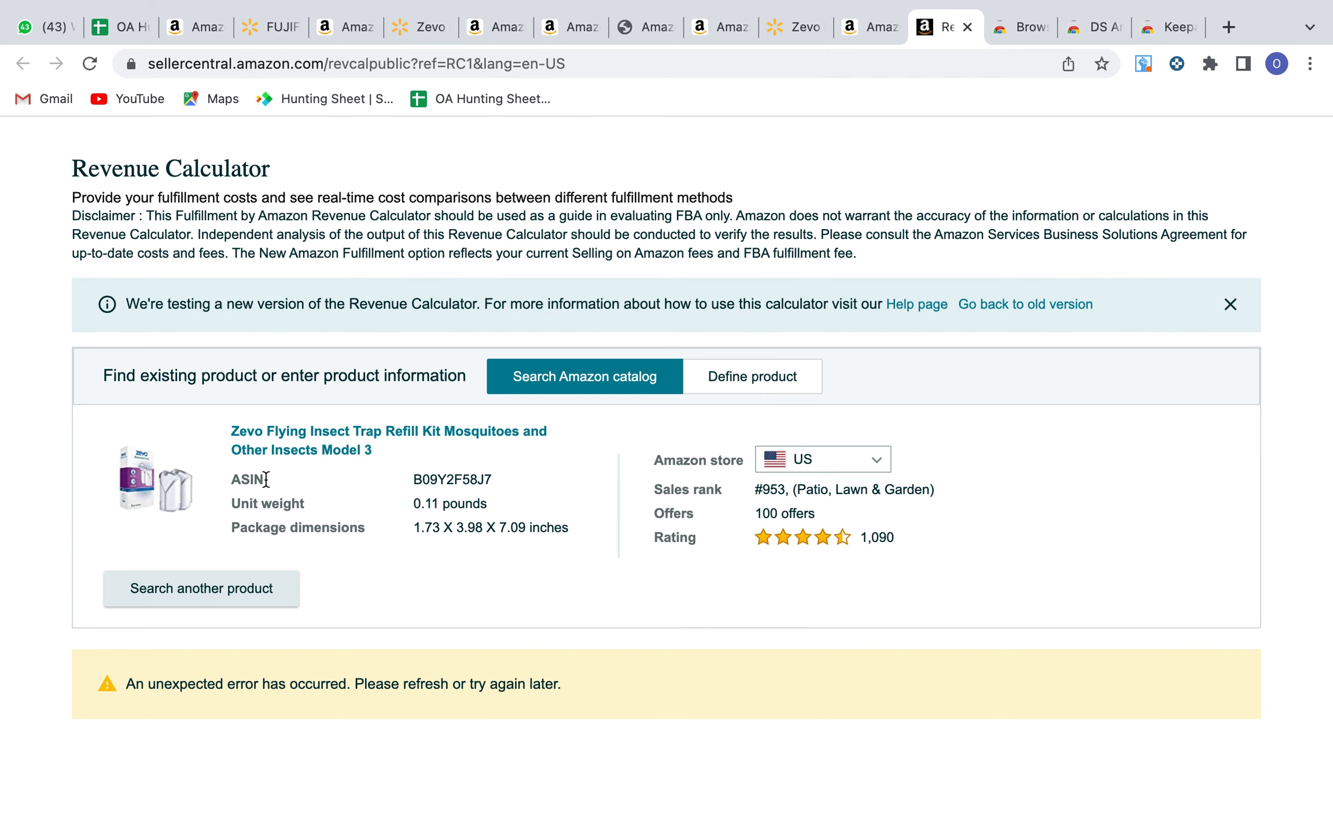
{"action": "left_click", "coordinate": [224, 65]}
{"action": "key", "text": "BackSpace"}
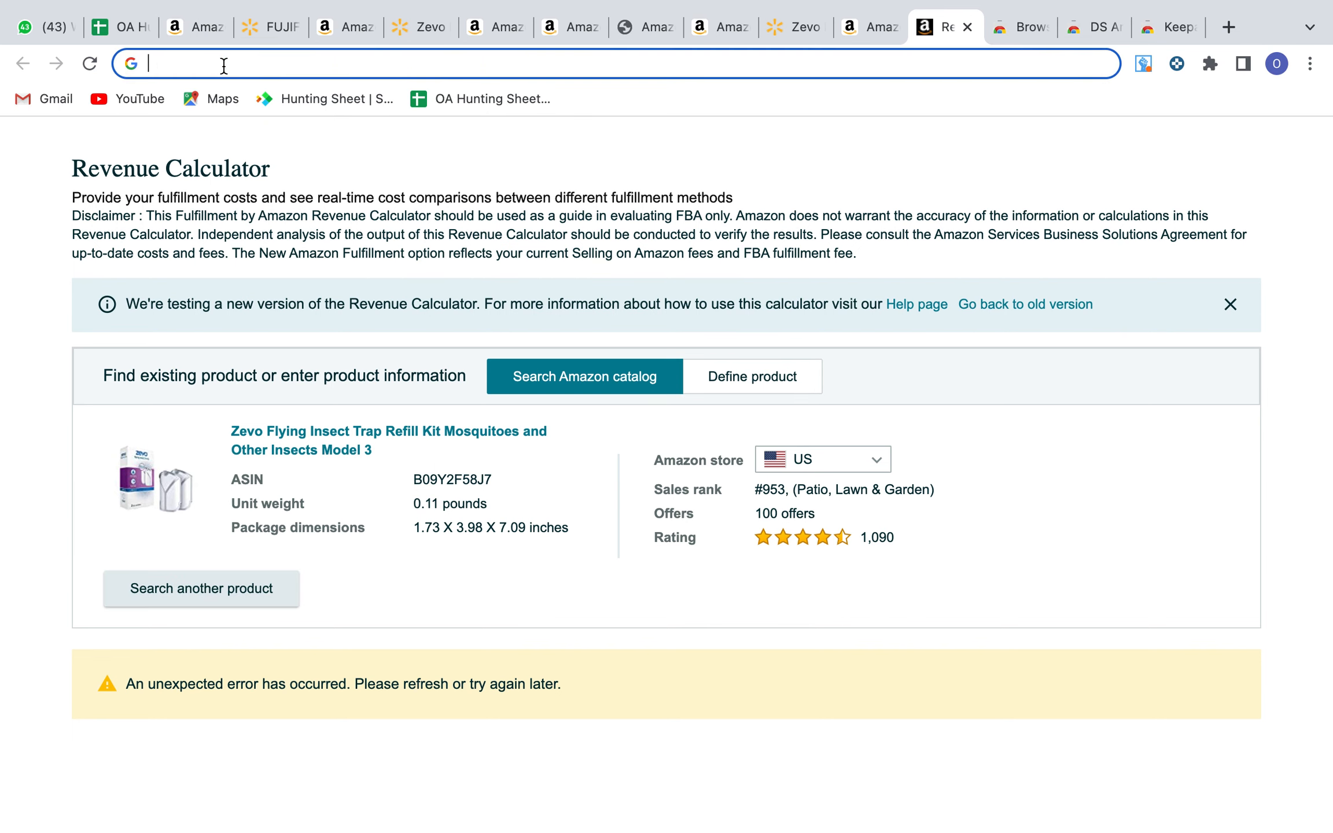
{"action": "type", "text": "fba"}
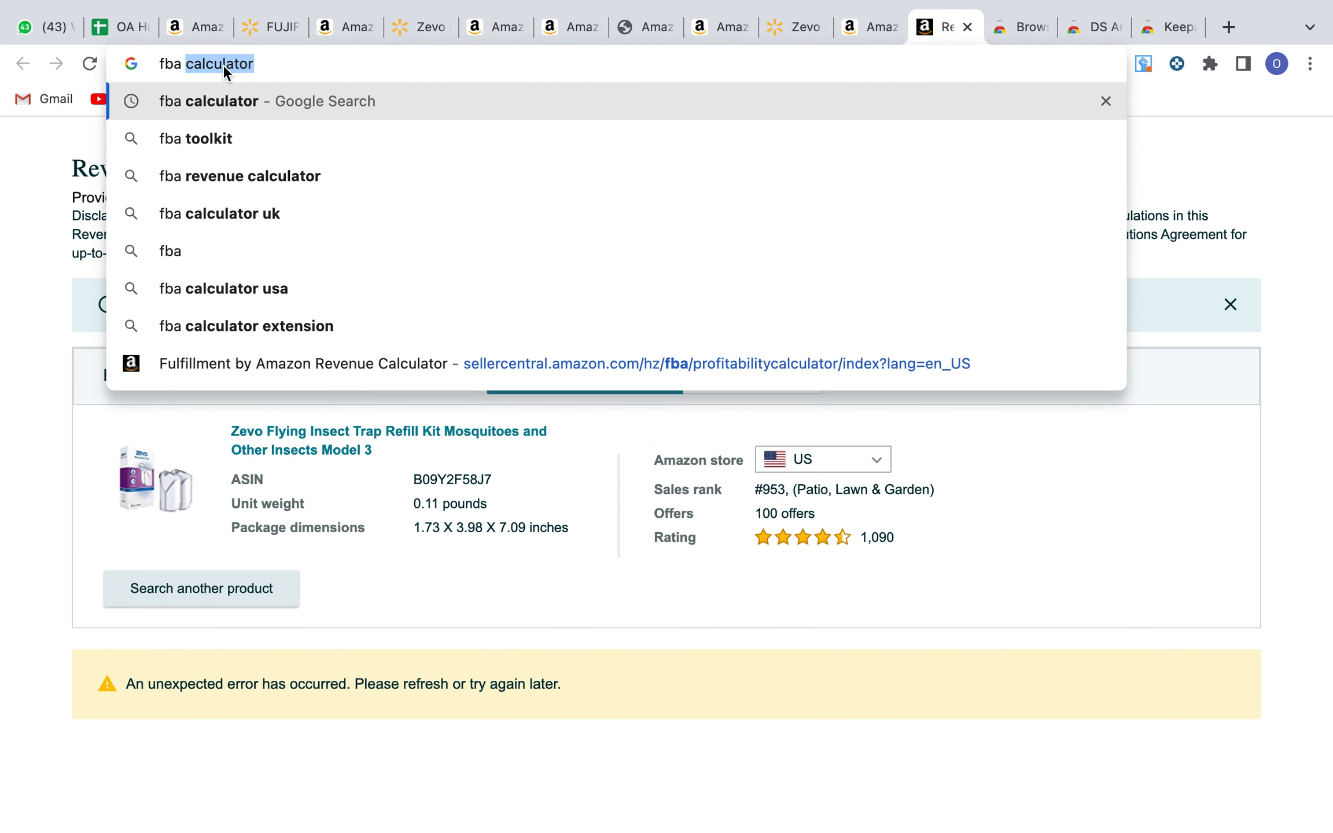
{"action": "key", "text": "Return"}
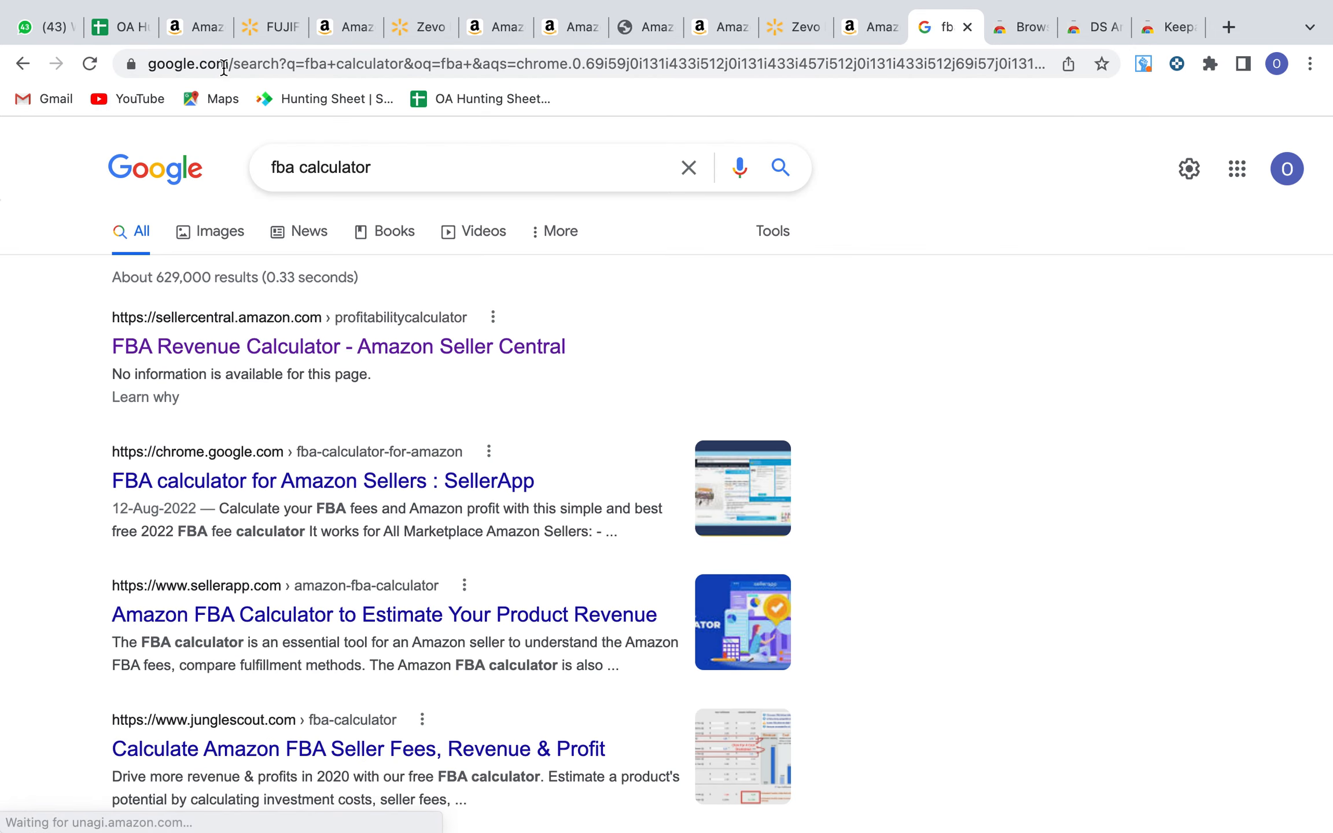
{"action": "left_click", "coordinate": [283, 348]}
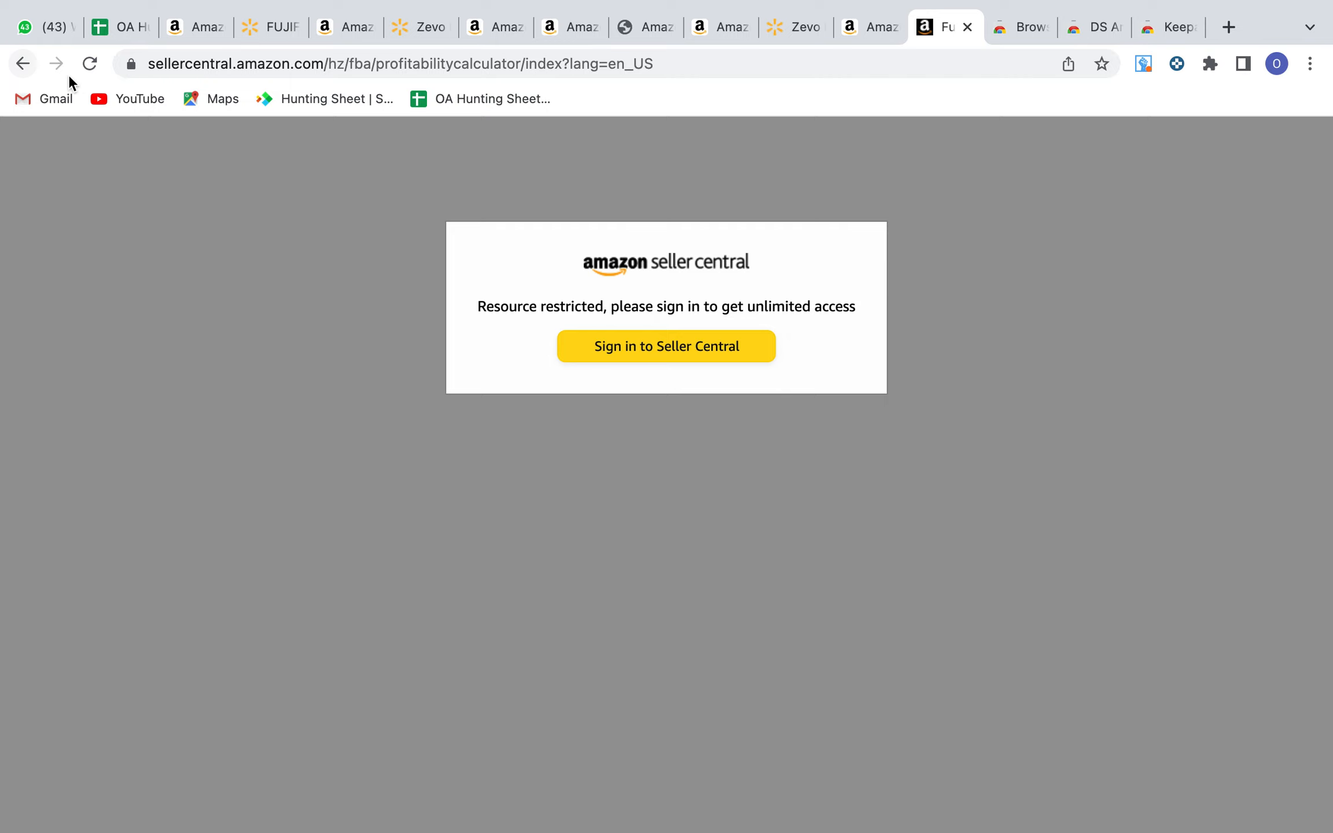
{"action": "left_click", "coordinate": [92, 65]}
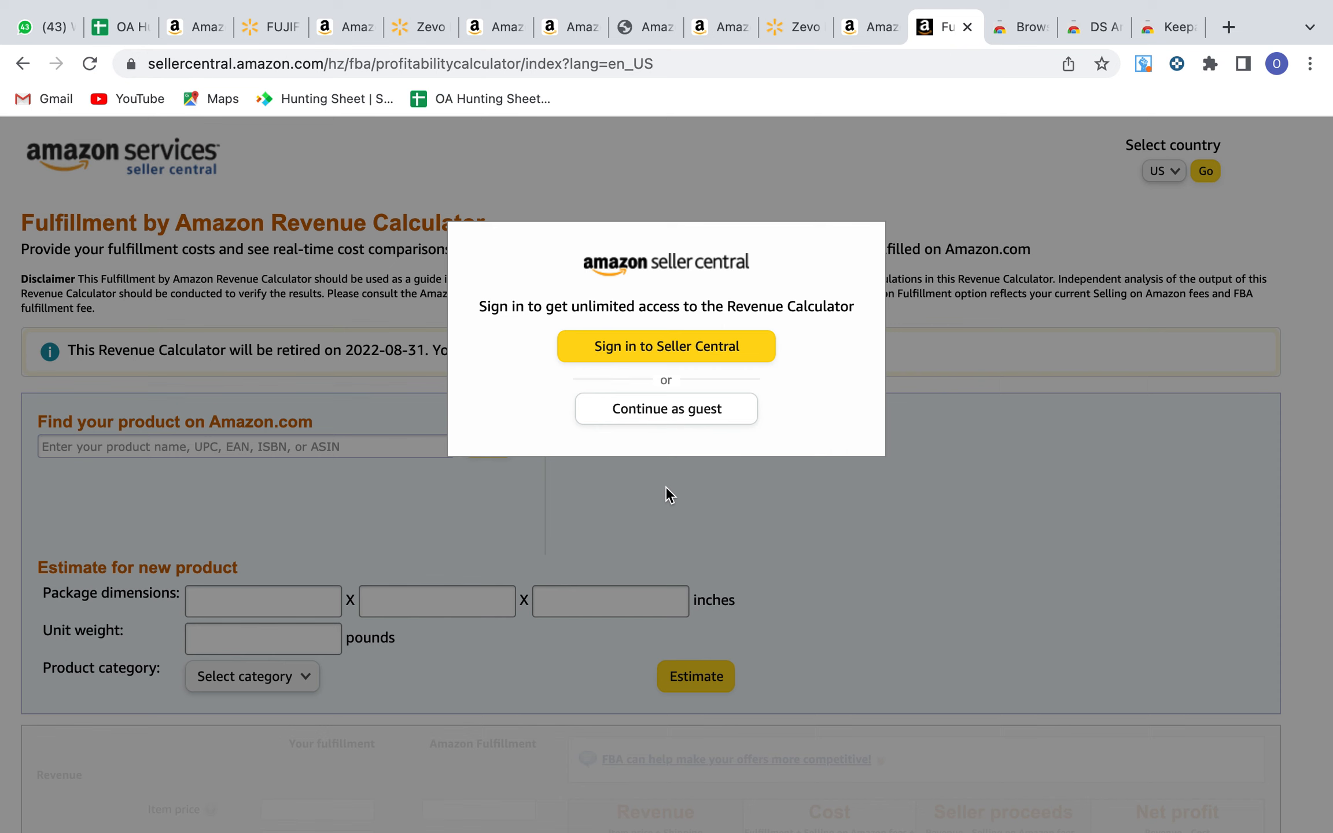
{"action": "left_click", "coordinate": [696, 419]}
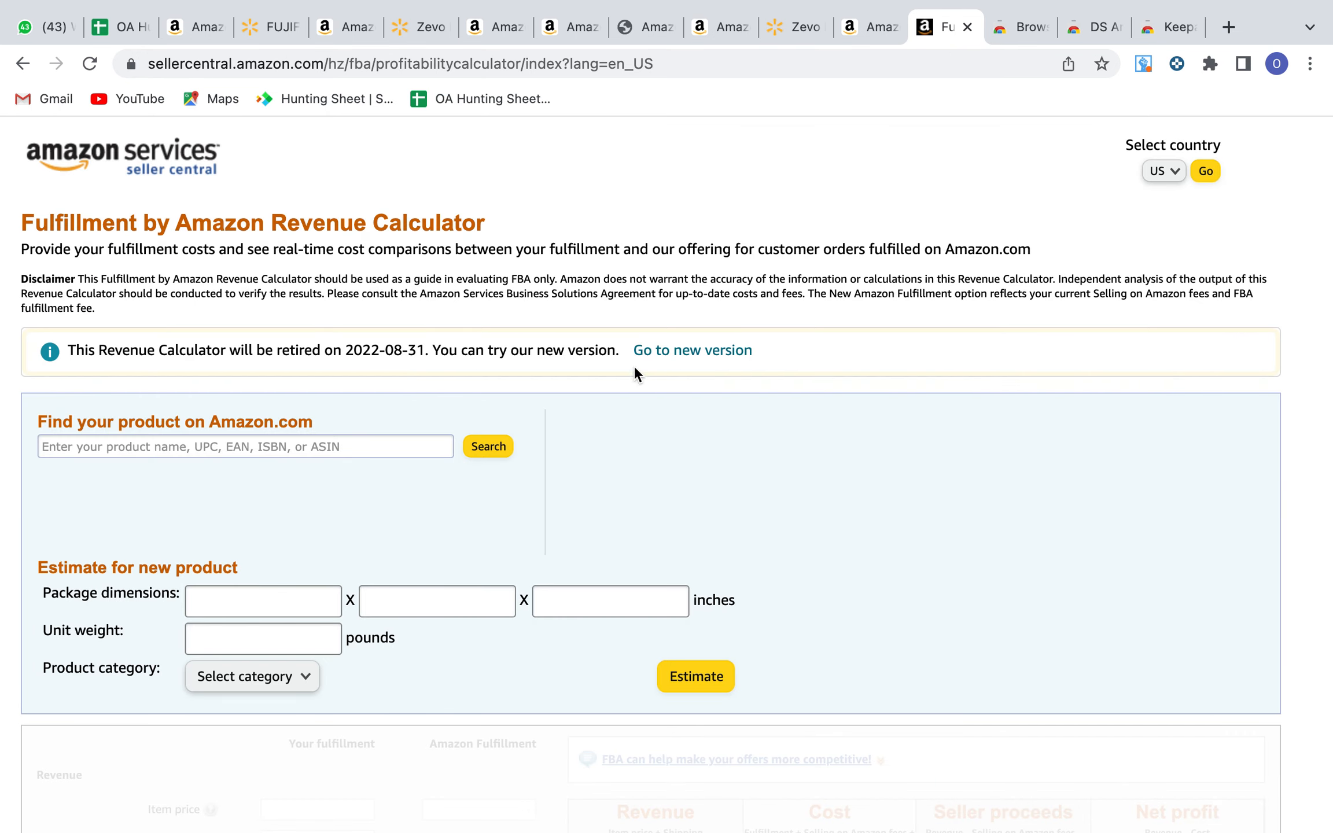
{"action": "left_click", "coordinate": [666, 351]}
{"action": "mouse_move", "coordinate": [898, 34]}
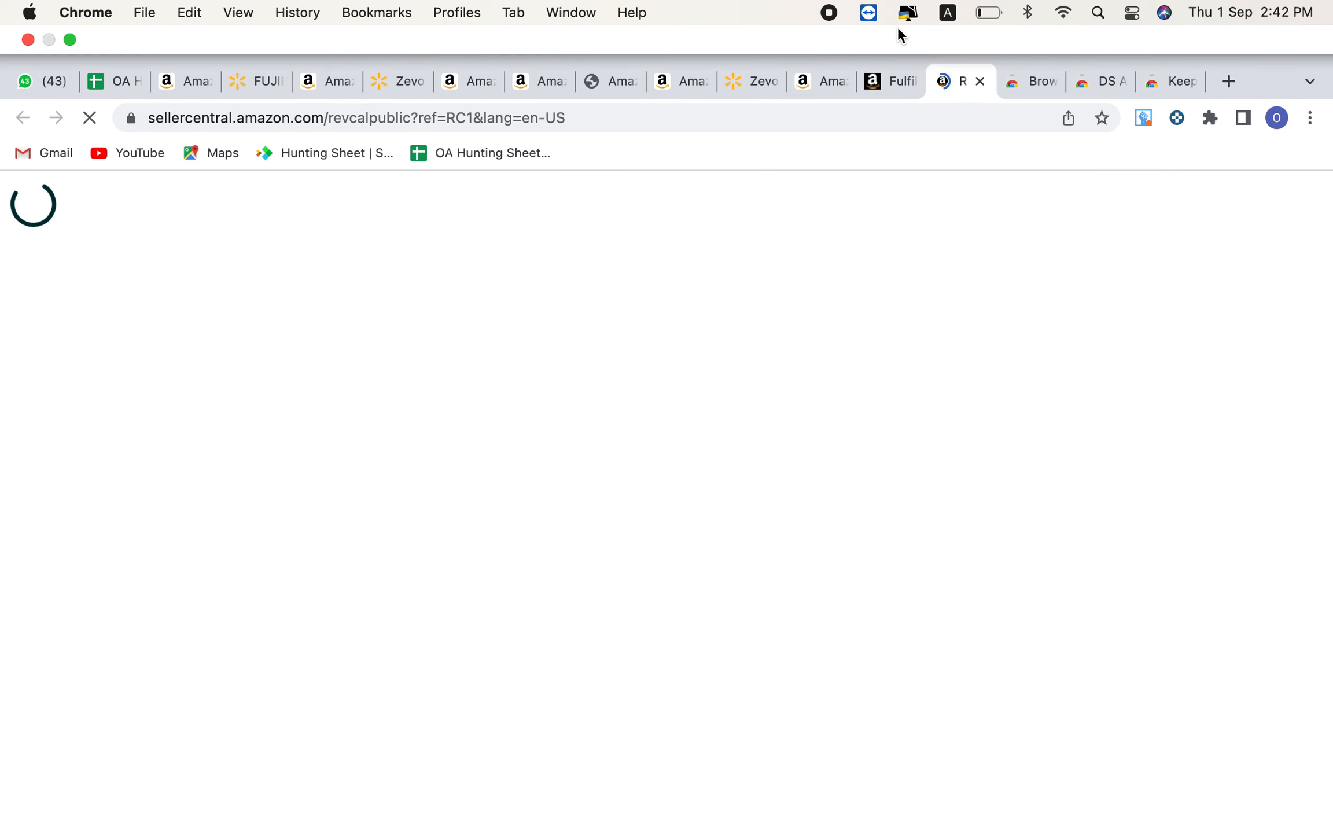
{"action": "left_click", "coordinate": [894, 27]}
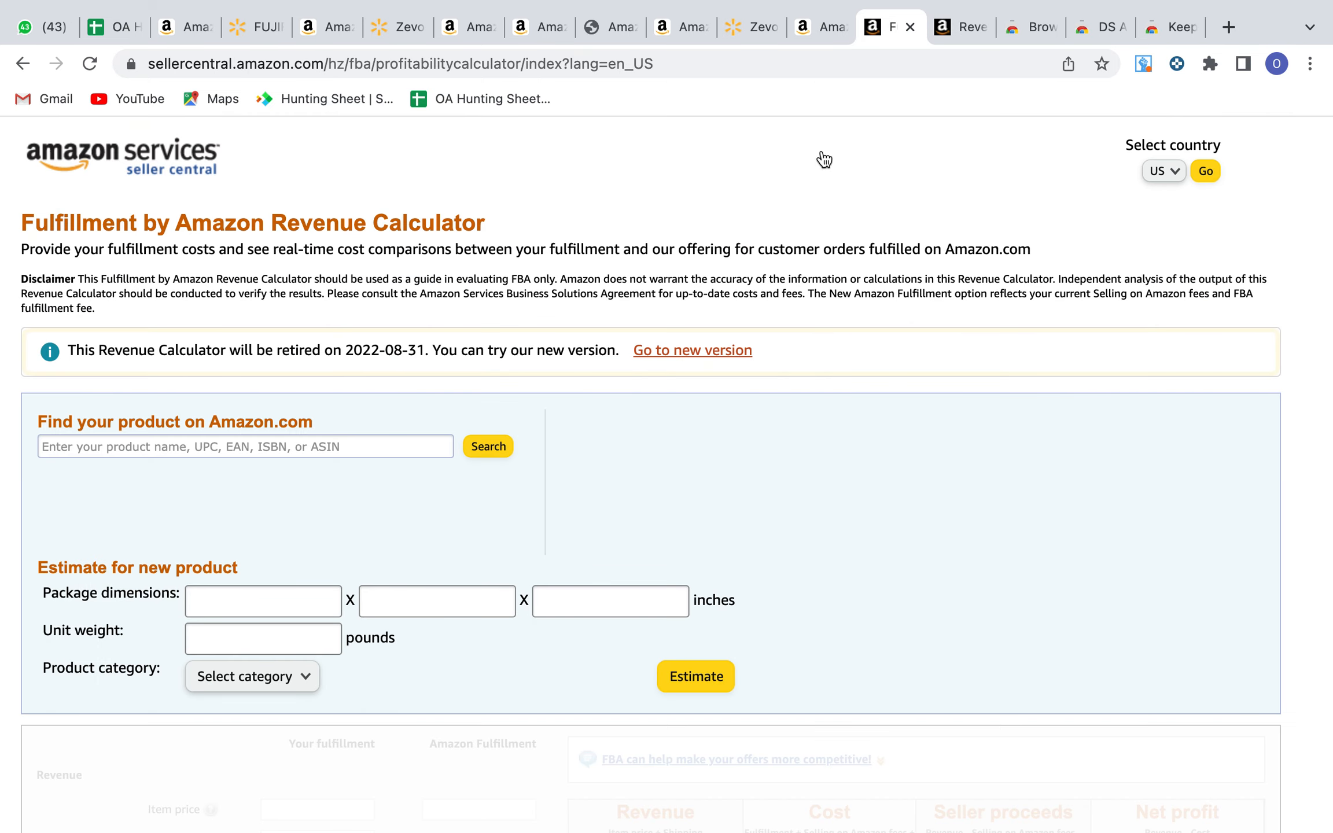
{"action": "left_click", "coordinate": [316, 457]}
{"action": "left_click", "coordinate": [478, 446]}
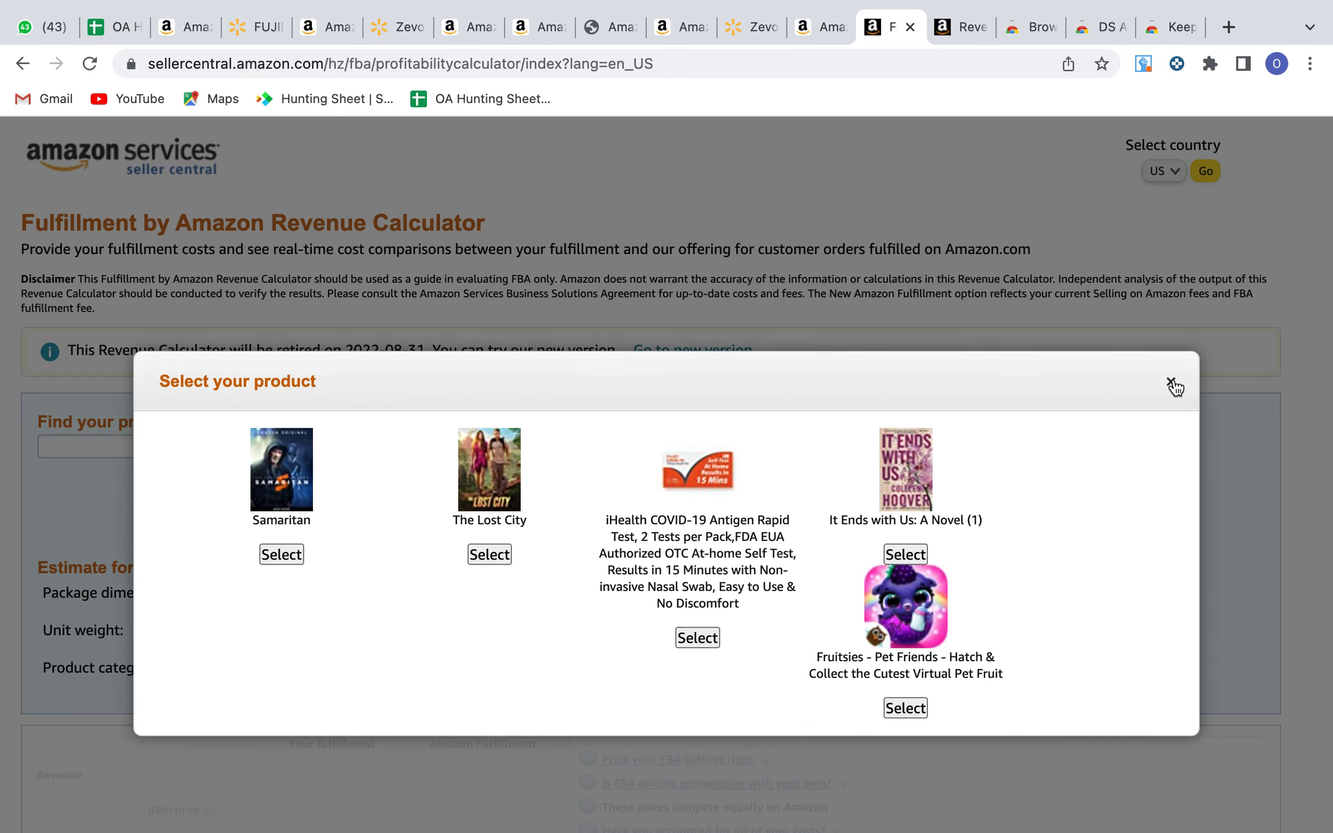
{"action": "left_click", "coordinate": [1171, 382]}
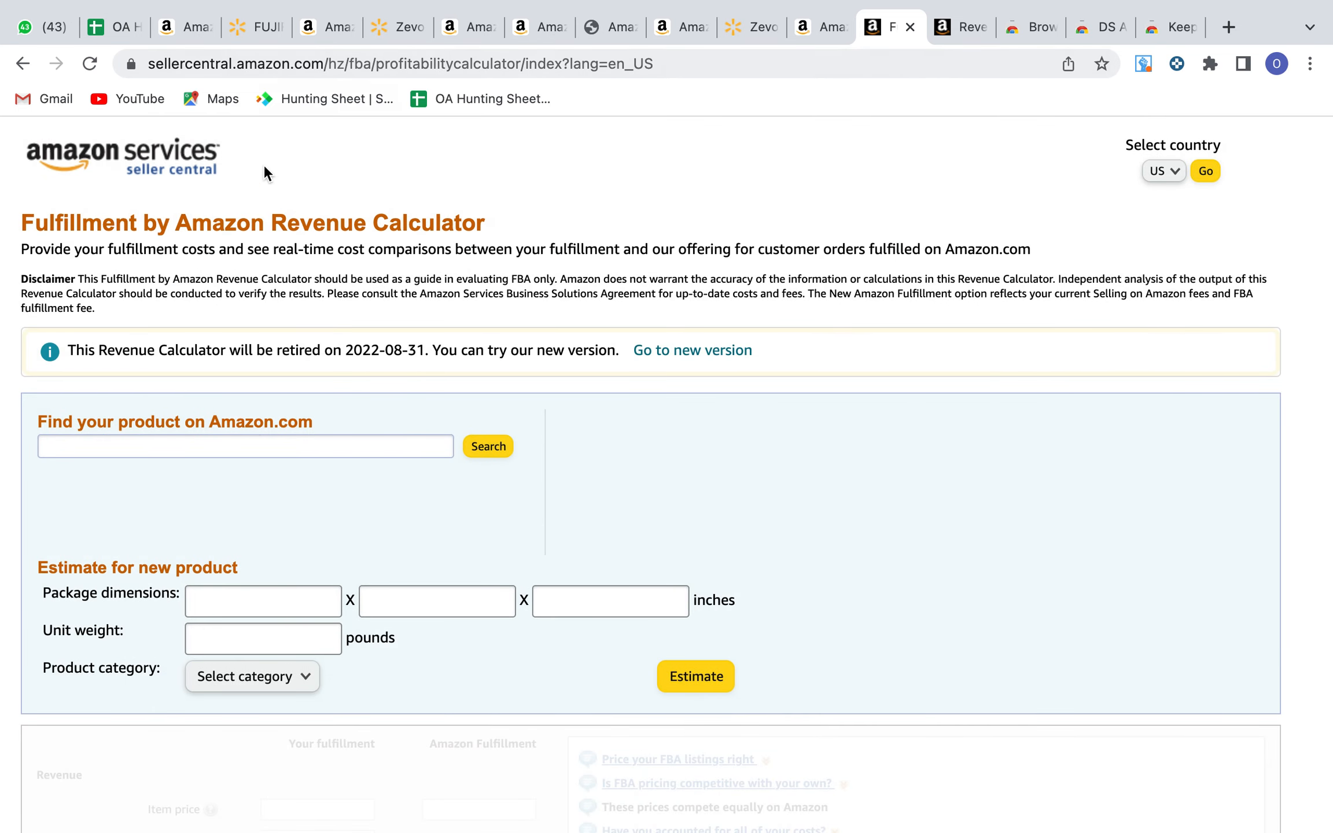
Step: Open the new version of the Revenue Calculator as a guest and look up ASIN B09Y2F58J7 in the Amazon catalog
{"action": "left_click", "coordinate": [685, 350]}
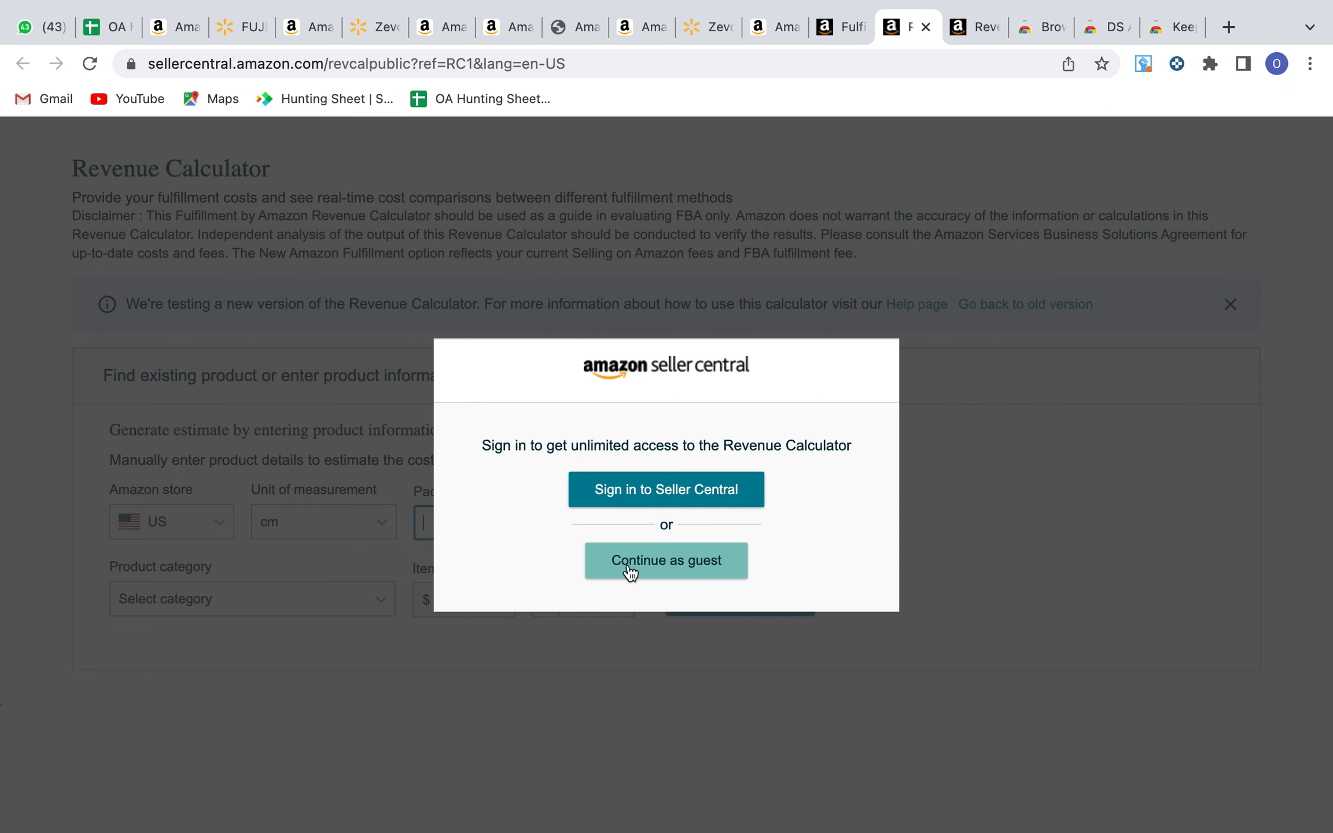
{"action": "left_click", "coordinate": [629, 572]}
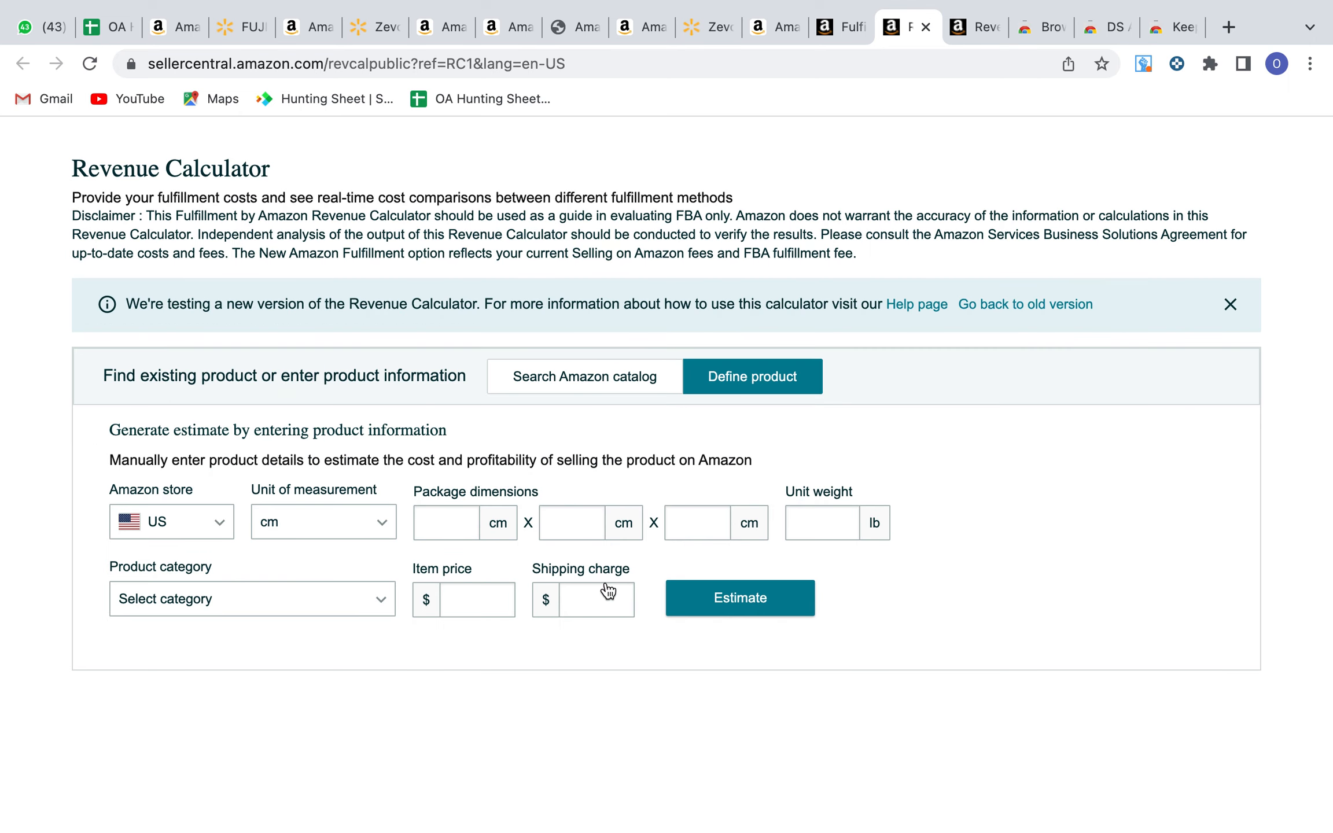
{"action": "left_click", "coordinate": [584, 392]}
{"action": "left_click", "coordinate": [558, 523]}
{"action": "type", "text": "B09Y2F58J7"}
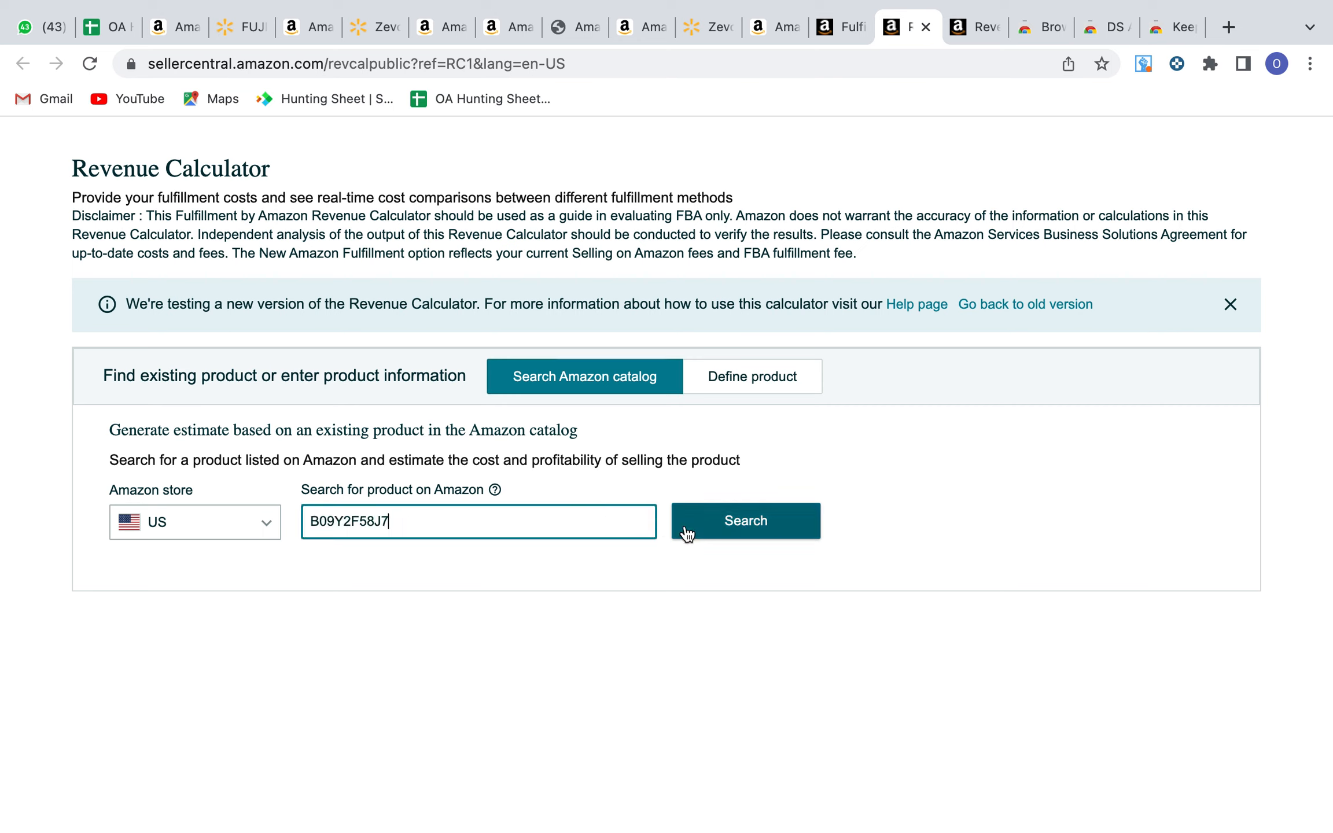
{"action": "left_click", "coordinate": [730, 522]}
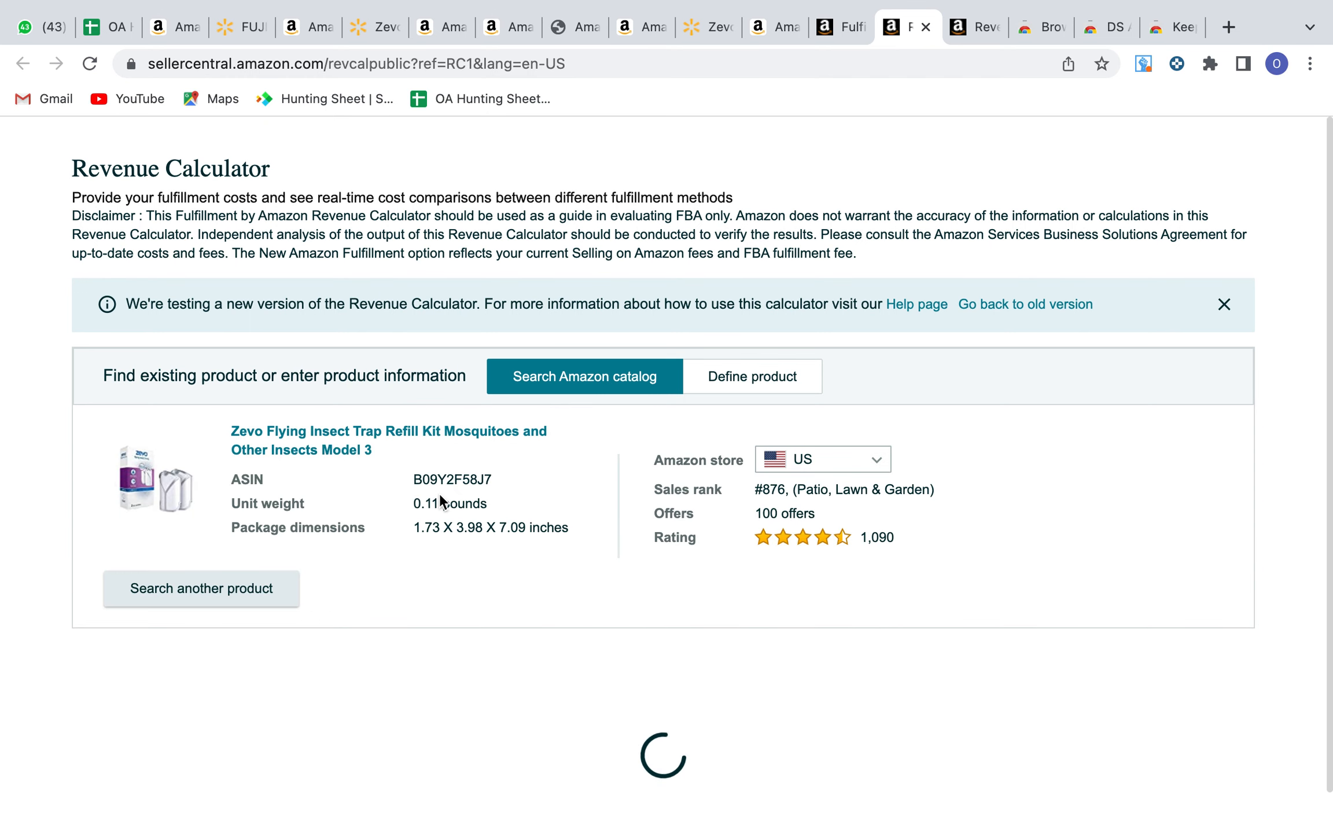
Step: Examine the Zevo refill kit's product data and its Amazon Fulfillment fee and storage cost breakdown
{"action": "scroll", "coordinate": [440, 498], "scroll_direction": "down", "scroll_amount": 5}
{"action": "scroll", "coordinate": [440, 501], "scroll_direction": "down", "scroll_amount": 1}
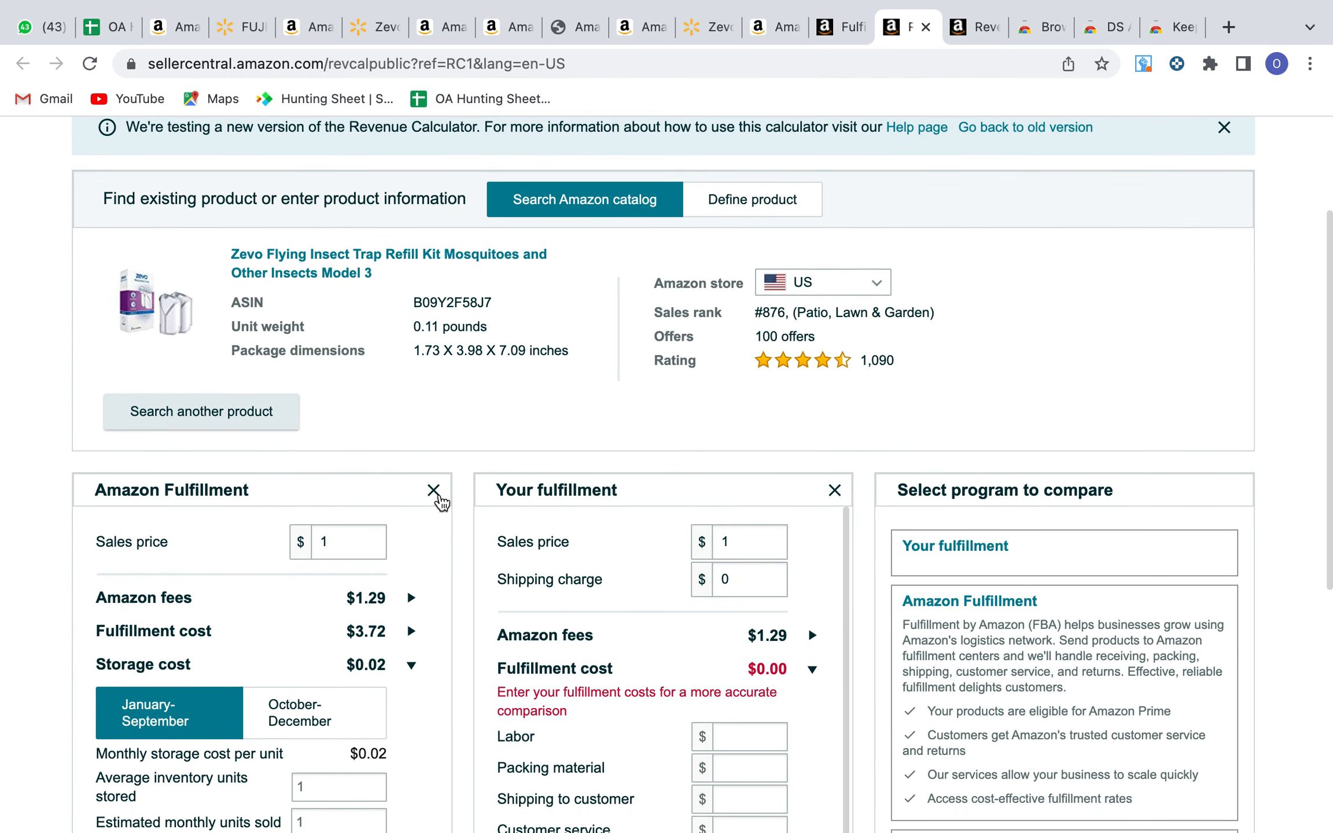
{"action": "scroll", "coordinate": [440, 501], "scroll_direction": "down", "scroll_amount": 2}
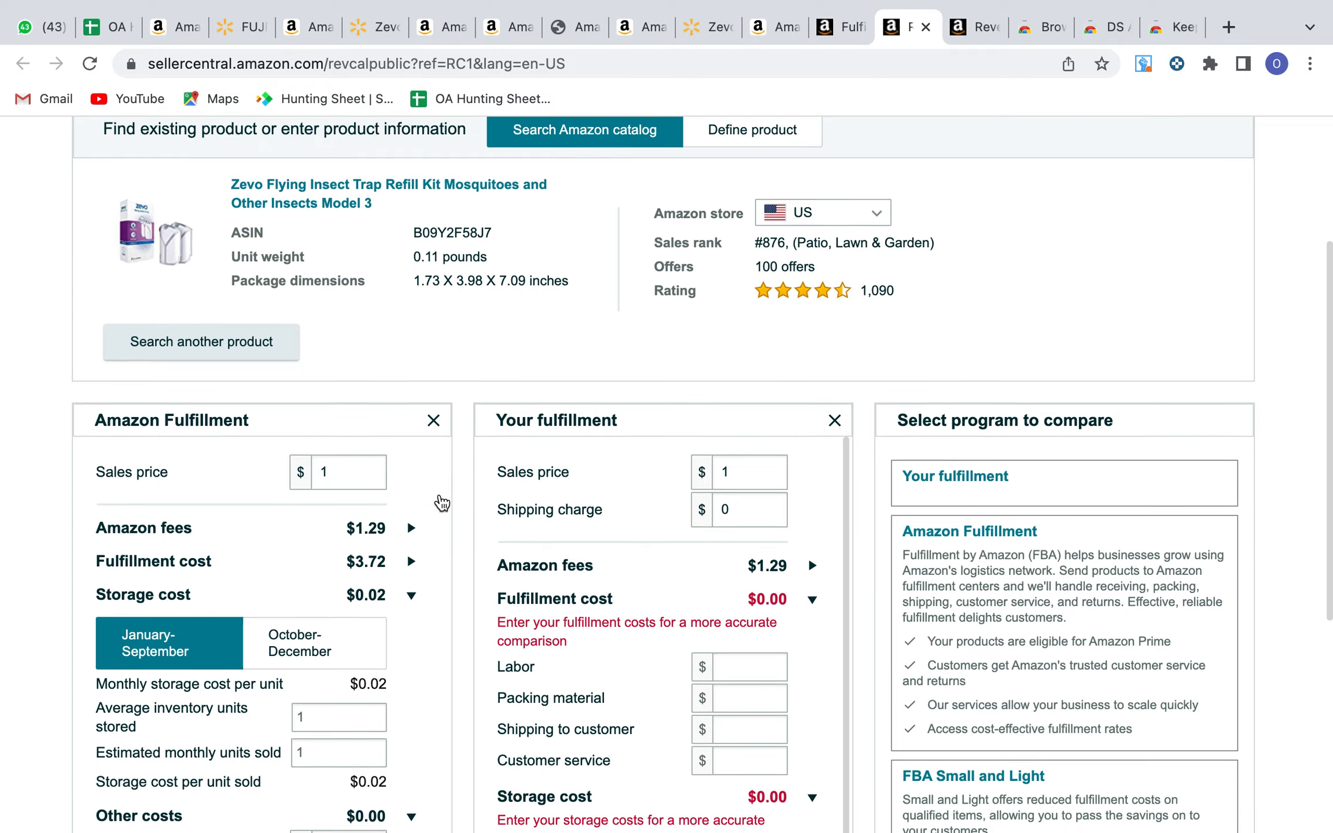
{"action": "scroll", "coordinate": [440, 500], "scroll_direction": "up", "scroll_amount": 2}
{"action": "scroll", "coordinate": [440, 501], "scroll_direction": "down", "scroll_amount": 2}
{"action": "scroll", "coordinate": [440, 501], "scroll_direction": "down", "scroll_amount": 2}
{"action": "scroll", "coordinate": [439, 501], "scroll_direction": "up", "scroll_amount": 3}
{"action": "scroll", "coordinate": [440, 501], "scroll_direction": "down", "scroll_amount": 3}
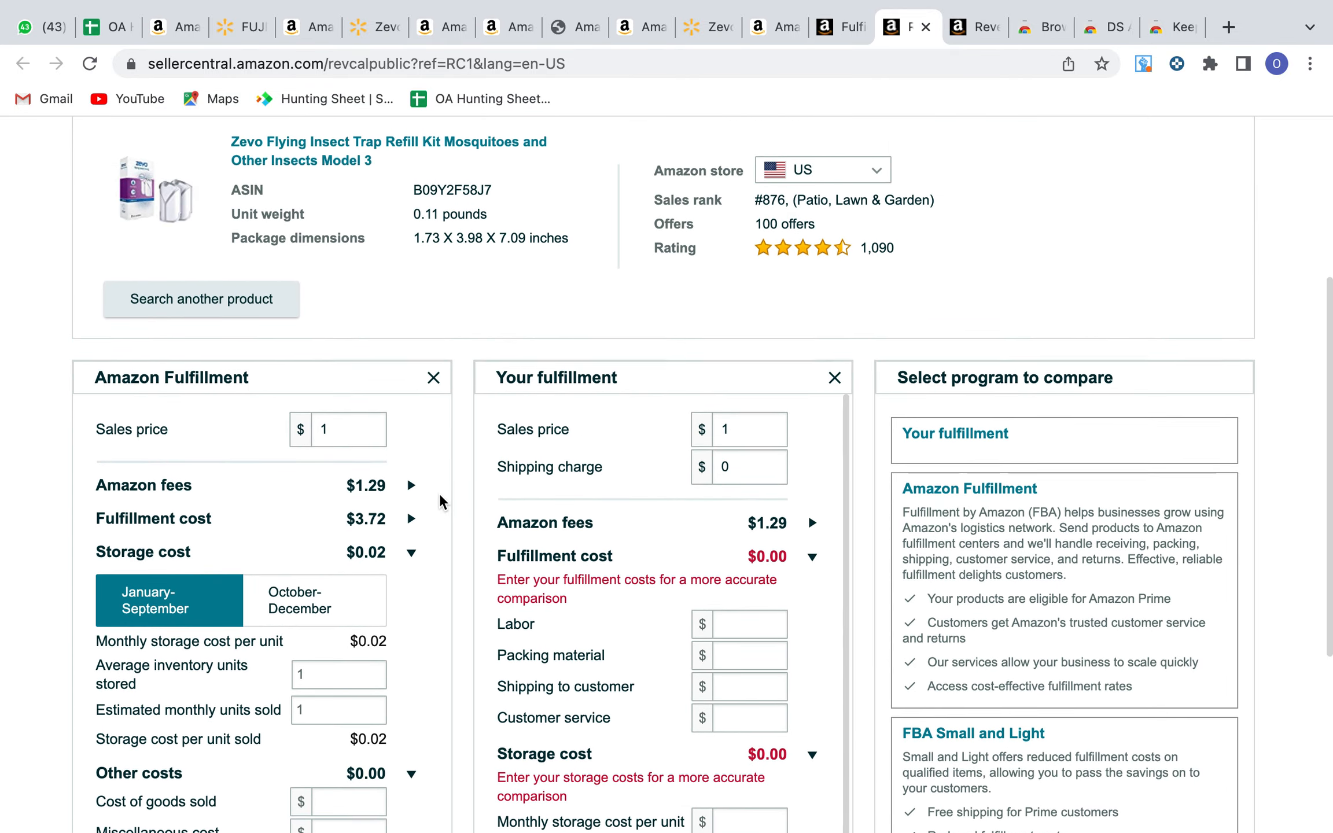
{"action": "scroll", "coordinate": [440, 501], "scroll_direction": "up", "scroll_amount": 1}
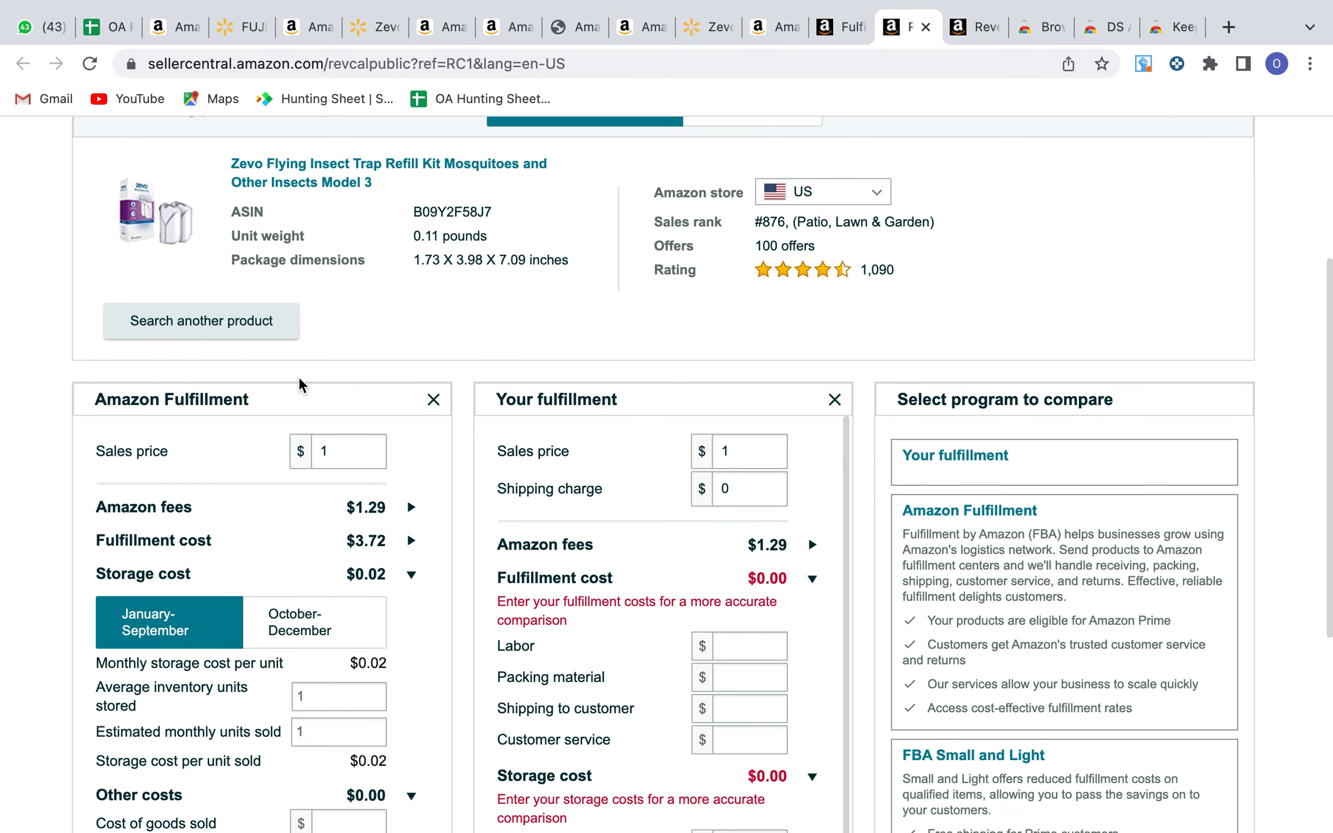
Step: Close the spare calculator pages and reorder the Zevo listing and Revenue Calculator to follow the Fujifilm listing
{"action": "left_click", "coordinate": [302, 29]}
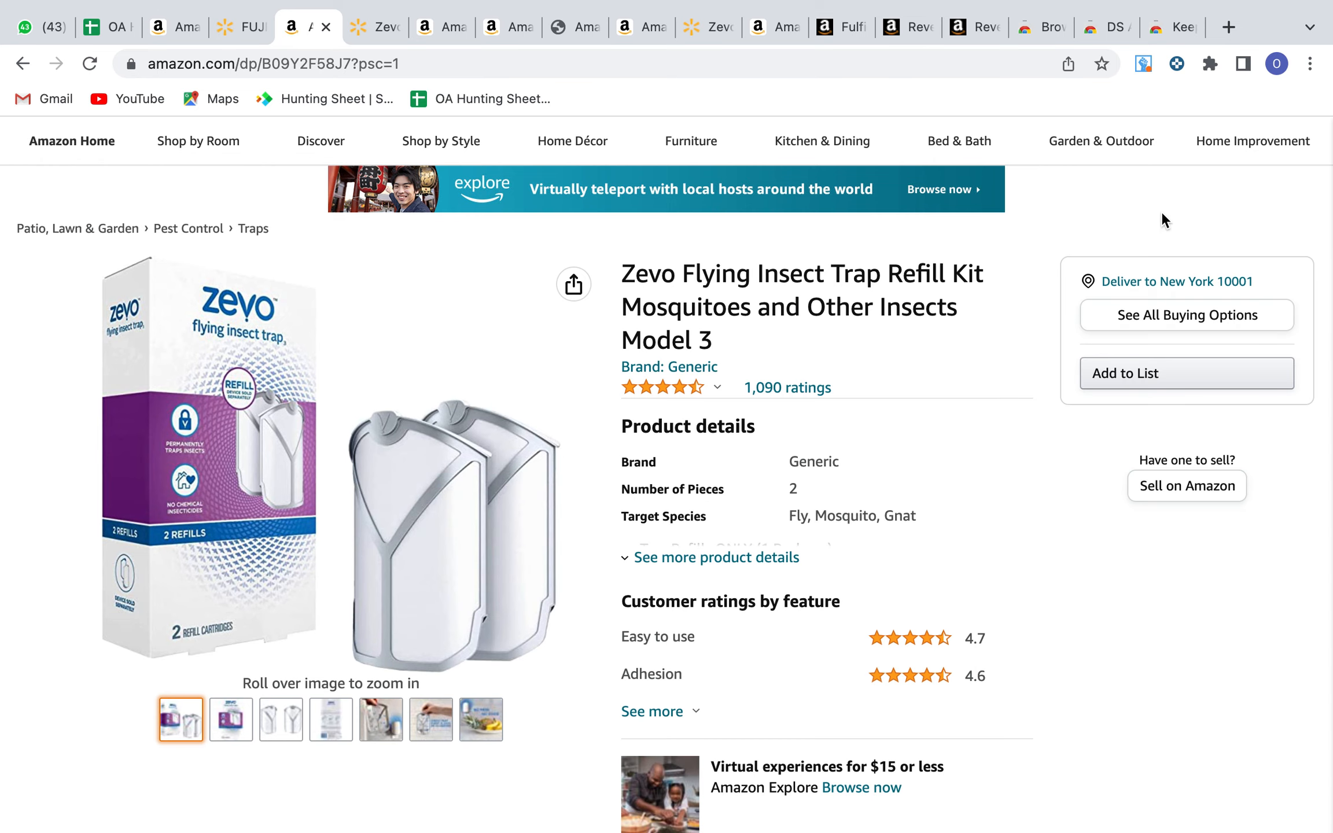
{"action": "left_click", "coordinate": [851, 28]}
{"action": "left_click", "coordinate": [859, 27]}
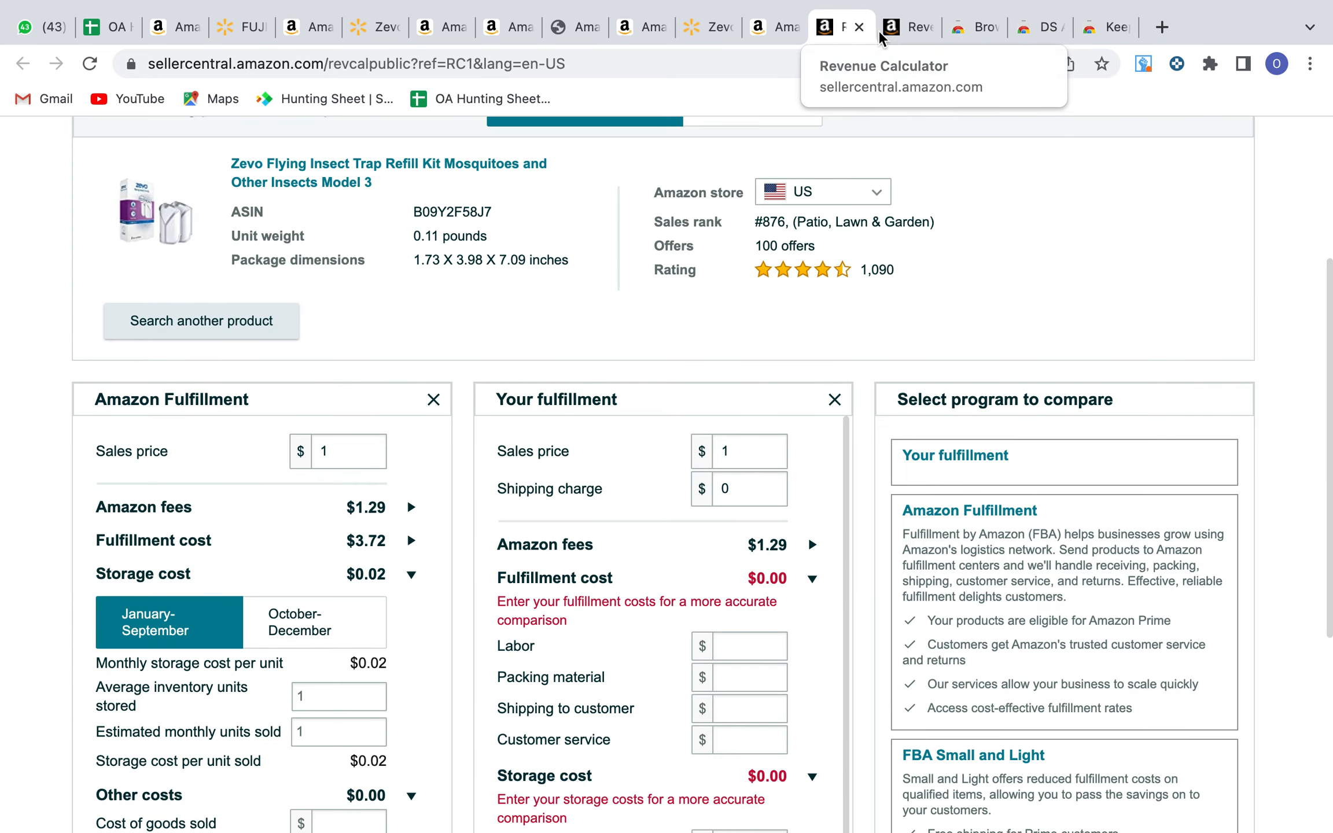
{"action": "left_click", "coordinate": [901, 29]}
{"action": "left_click", "coordinate": [927, 27]}
{"action": "left_click", "coordinate": [841, 30]}
{"action": "left_click_drag", "start_coordinate": [841, 31], "coordinate": [243, 51]}
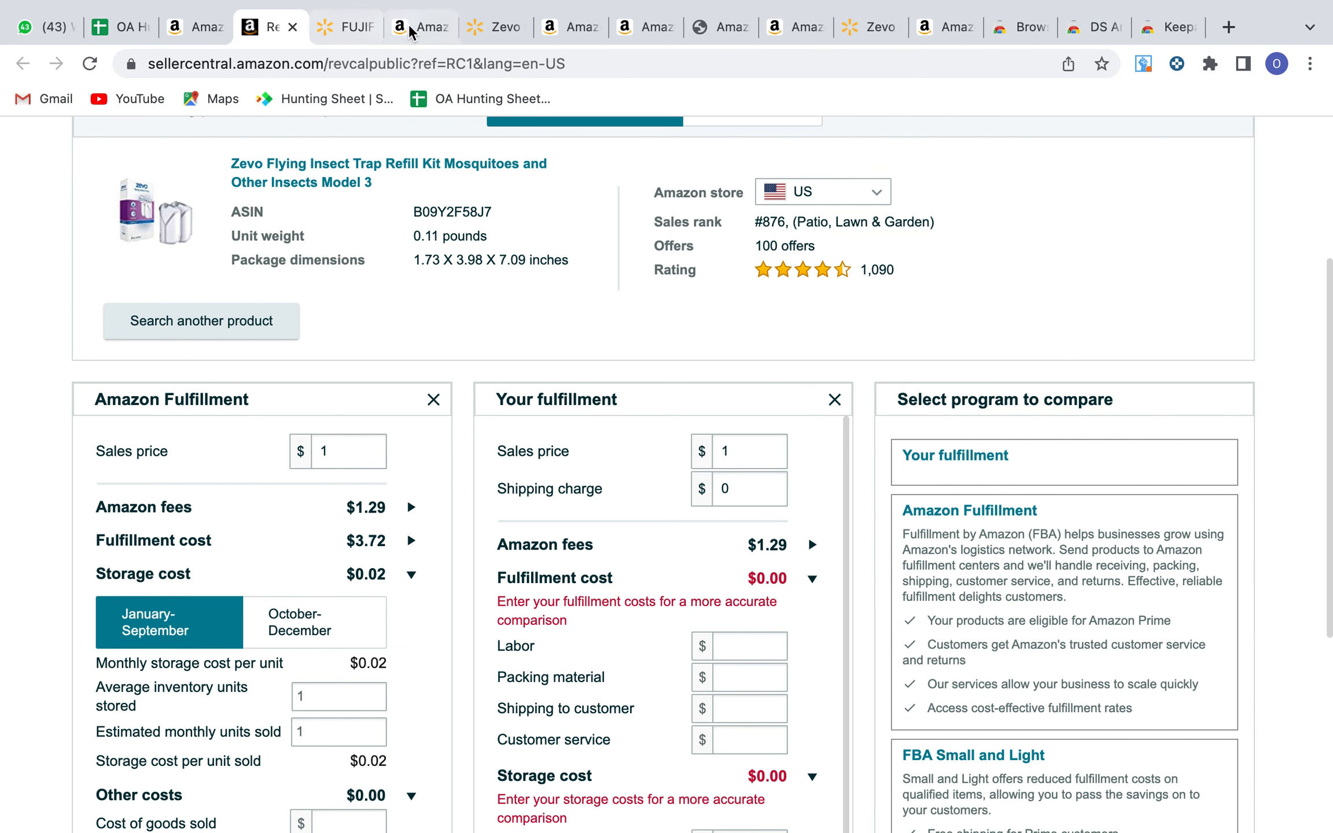
{"action": "left_click", "coordinate": [191, 27]}
{"action": "left_click_drag", "start_coordinate": [428, 24], "coordinate": [274, 39]}
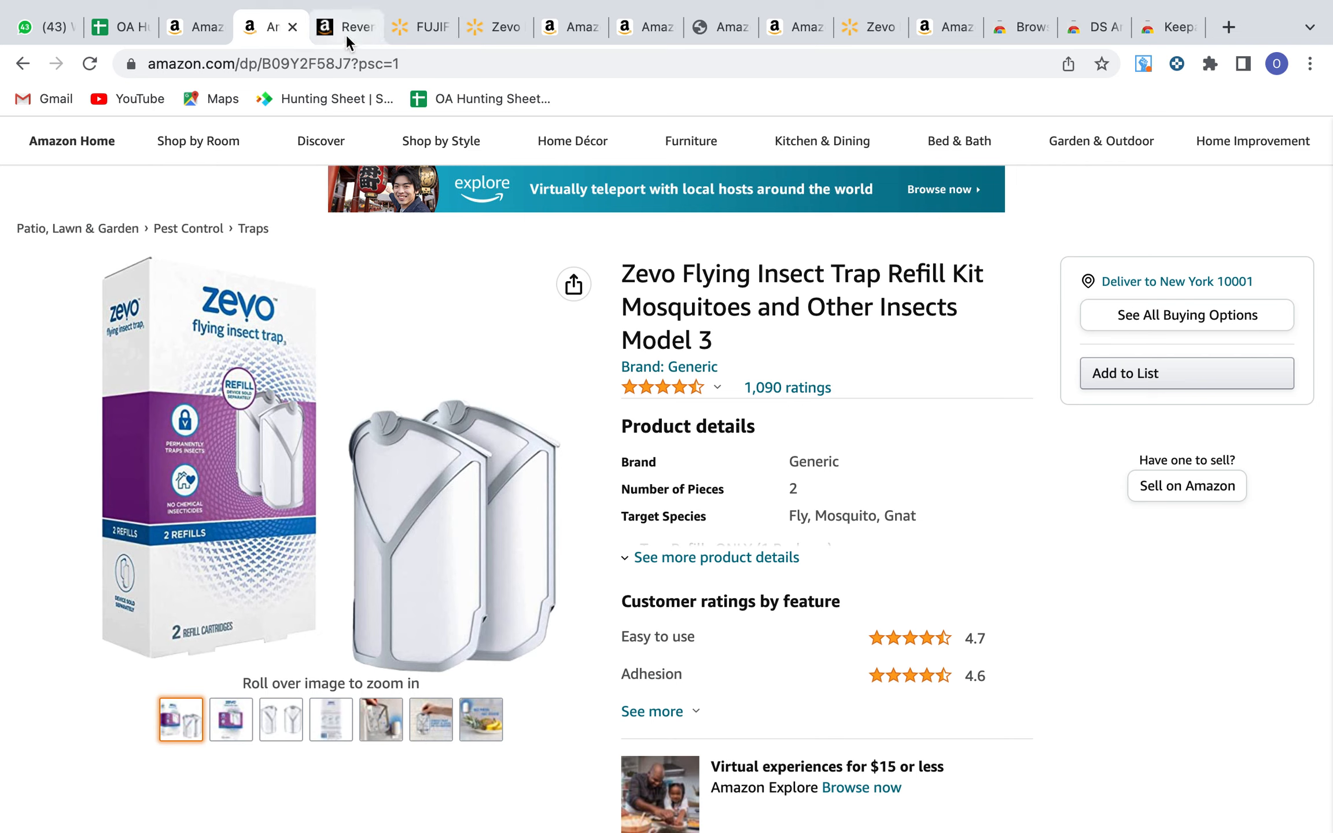
Step: Filter the Zevo listing's buying options to Prime offers and check the lowest price
{"action": "left_click", "coordinate": [1170, 335]}
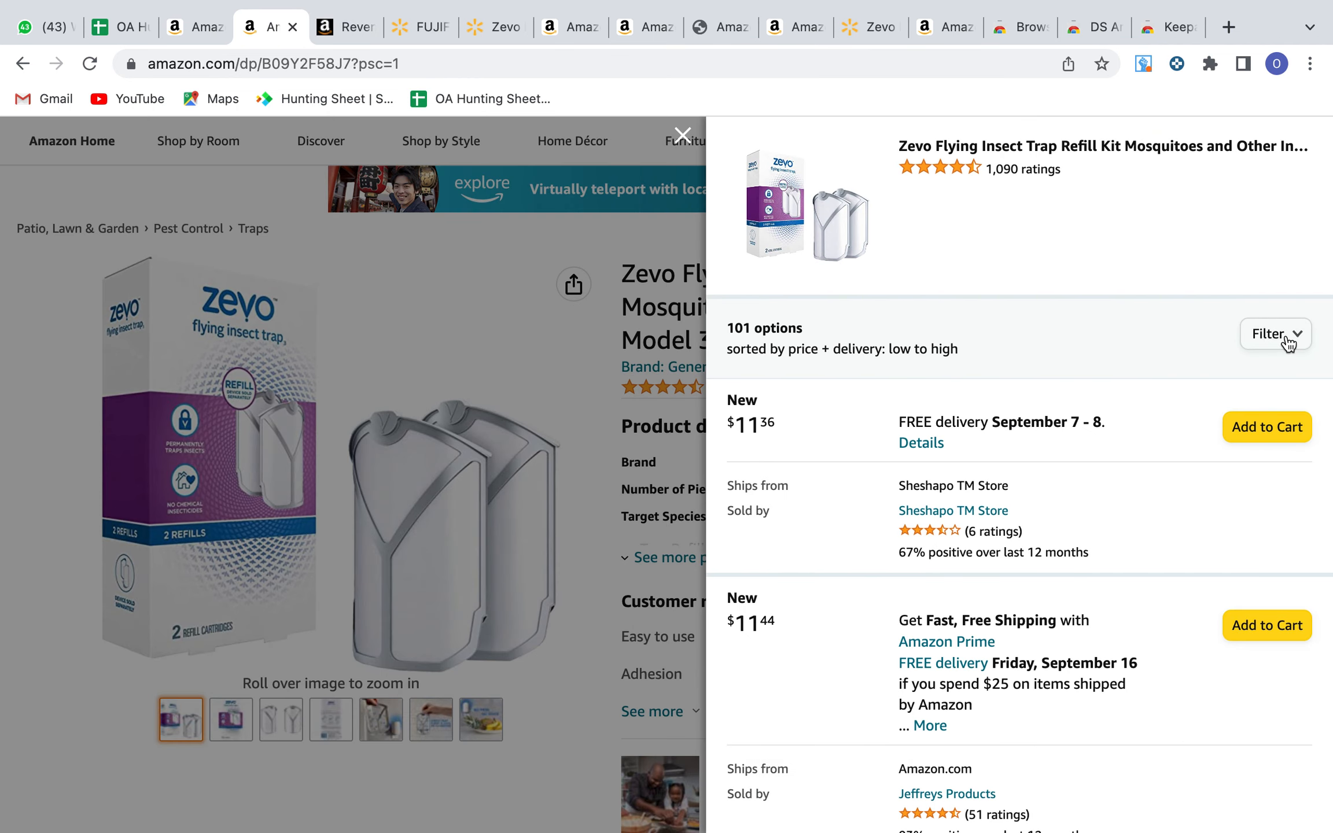
{"action": "left_click", "coordinate": [1288, 344]}
{"action": "left_click", "coordinate": [1289, 450]}
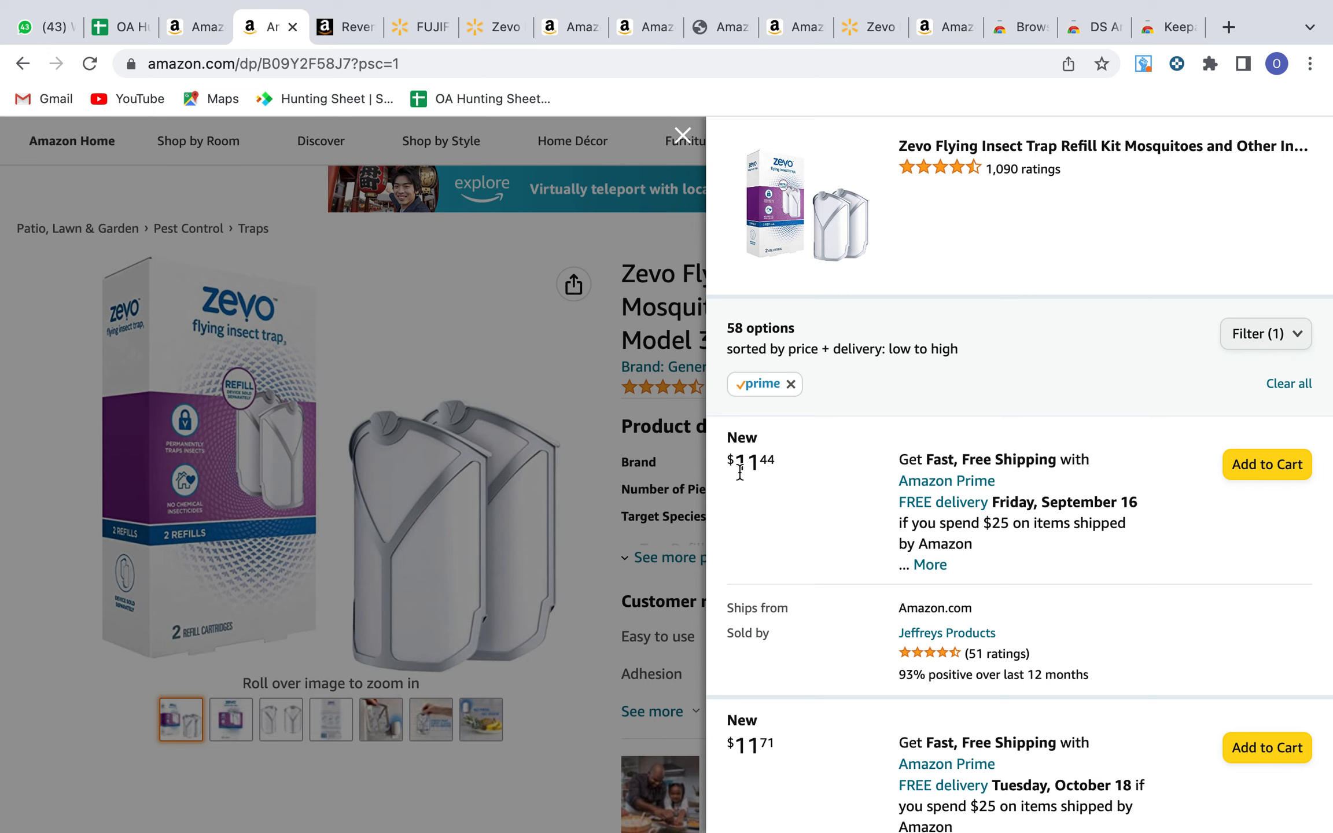
{"action": "double_click", "coordinate": [771, 463]}
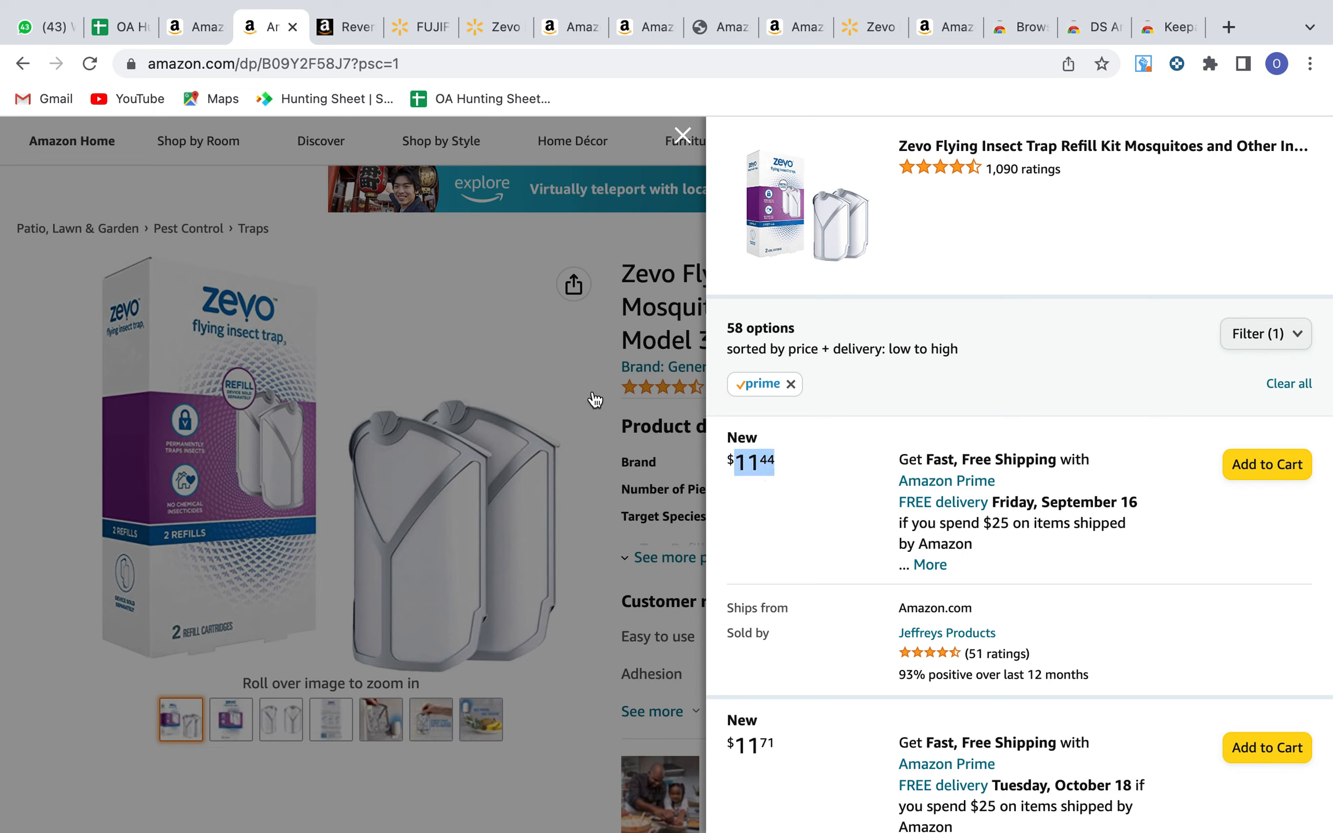
Step: Try to estimate the Zevo refill kit's Amazon Fulfillment costs with a sales price of 11.44, then remove that program
{"action": "left_click", "coordinate": [118, 35]}
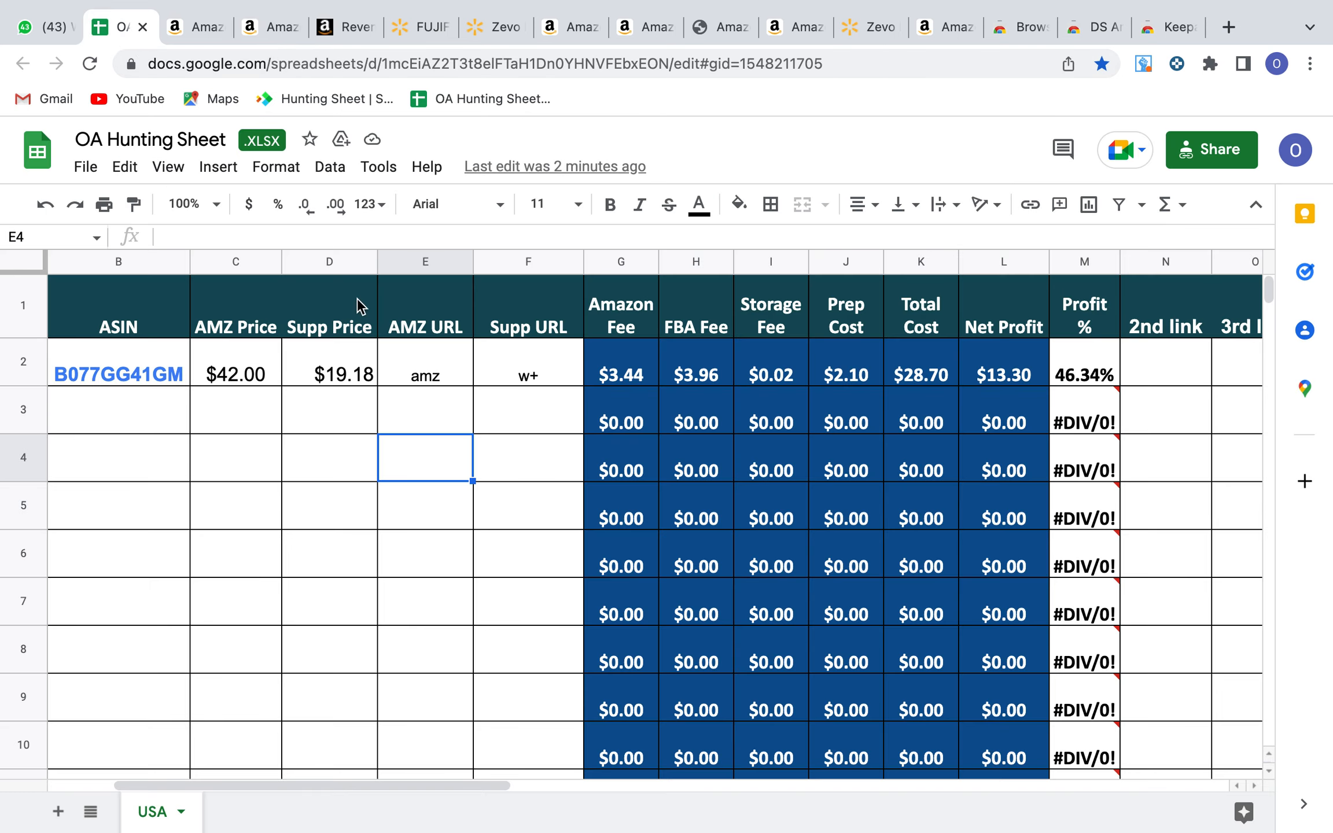
{"action": "left_click", "coordinate": [332, 31]}
{"action": "double_click", "coordinate": [353, 435]}
{"action": "type", "text": "11.44"}
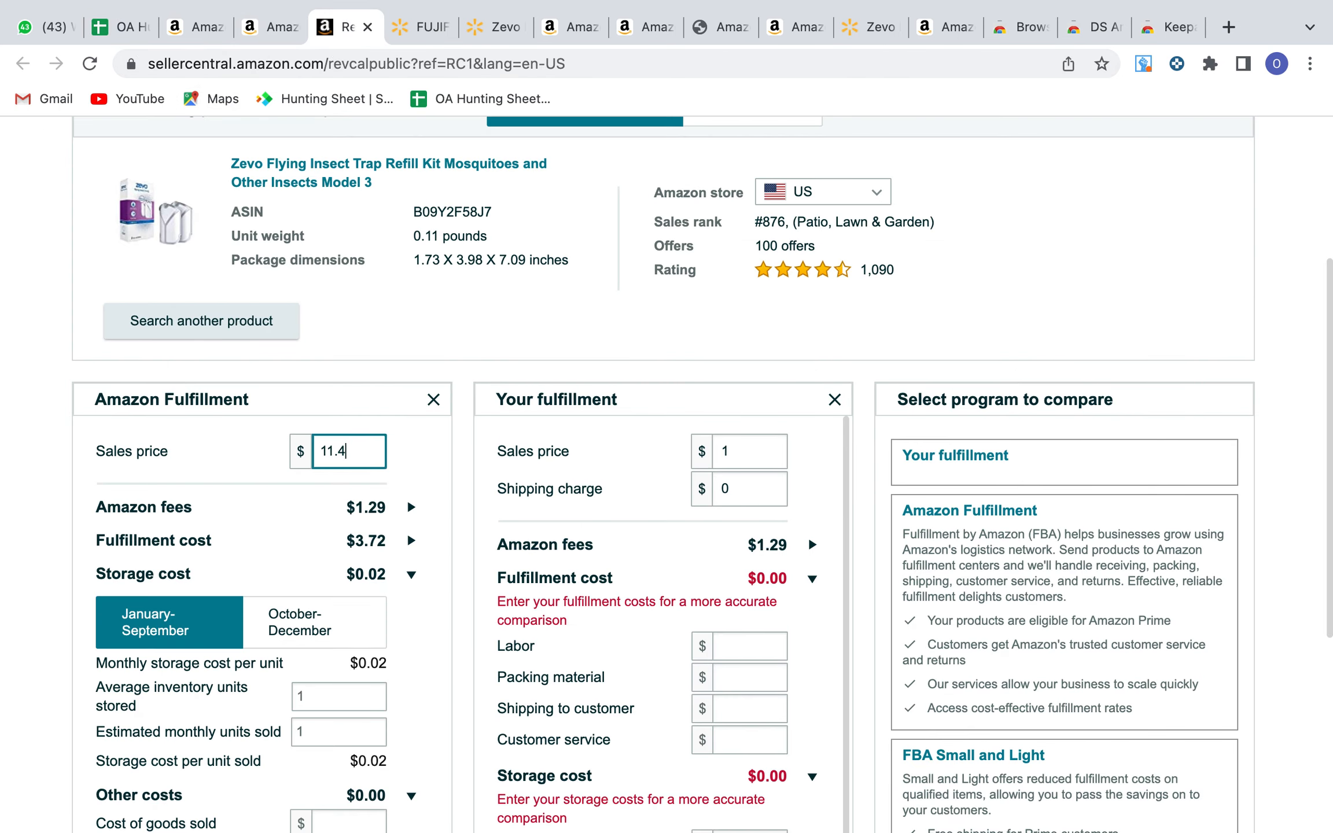
{"action": "left_click", "coordinate": [3, 559]}
{"action": "scroll", "coordinate": [425, 541], "scroll_direction": "down", "scroll_amount": 2}
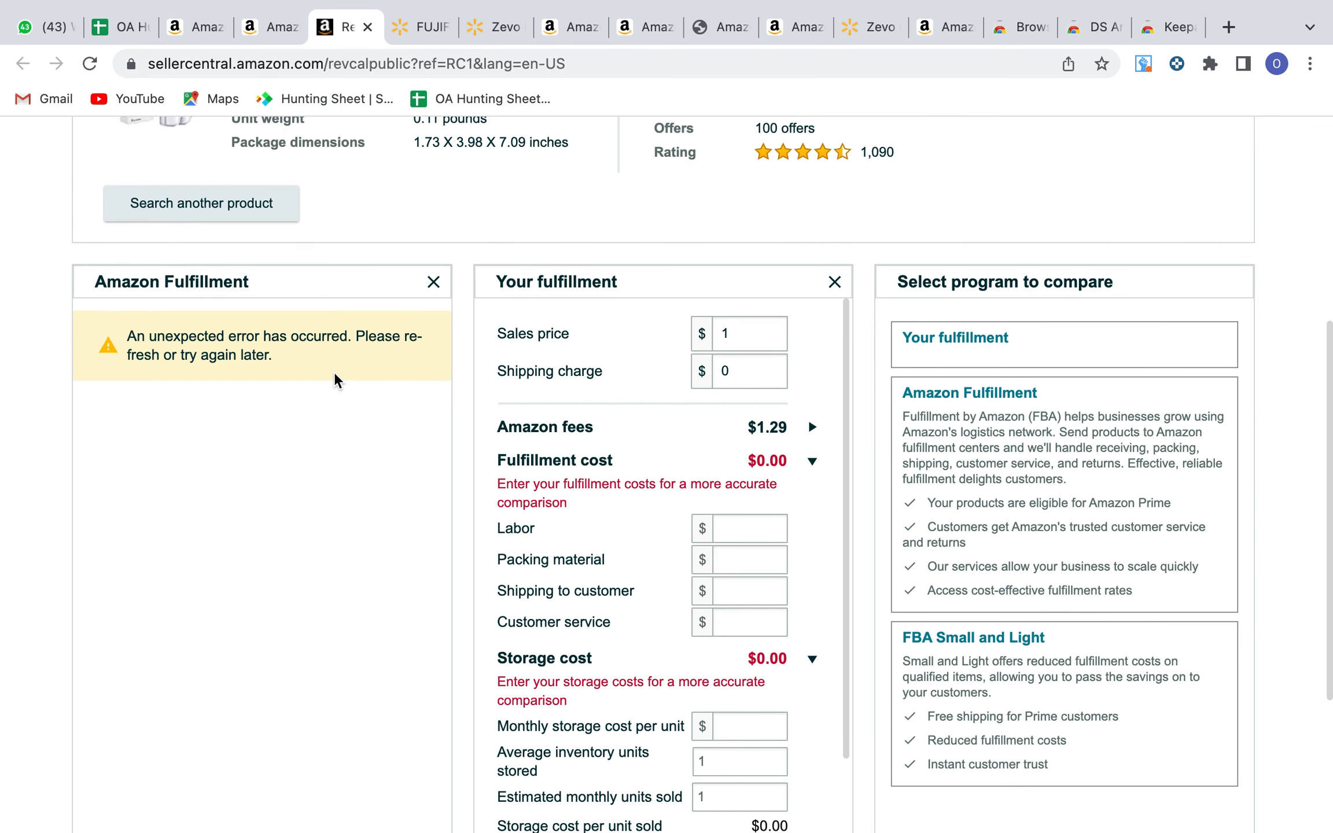
{"action": "left_click", "coordinate": [434, 283]}
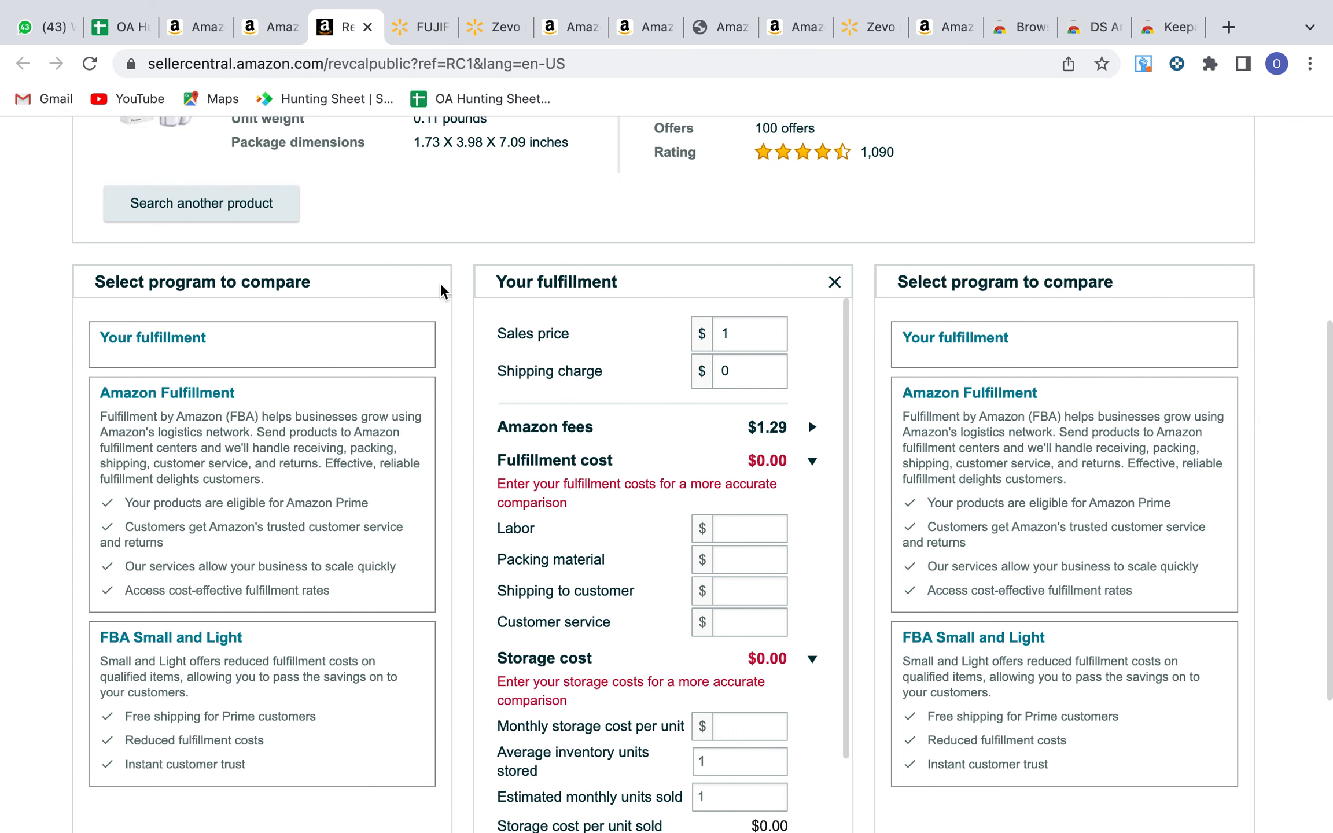
Step: Start a new product search in the Revenue Calculator and copy the Fujifilm film listing's ASIN from its web address
{"action": "scroll", "coordinate": [425, 339], "scroll_direction": "up", "scroll_amount": 2}
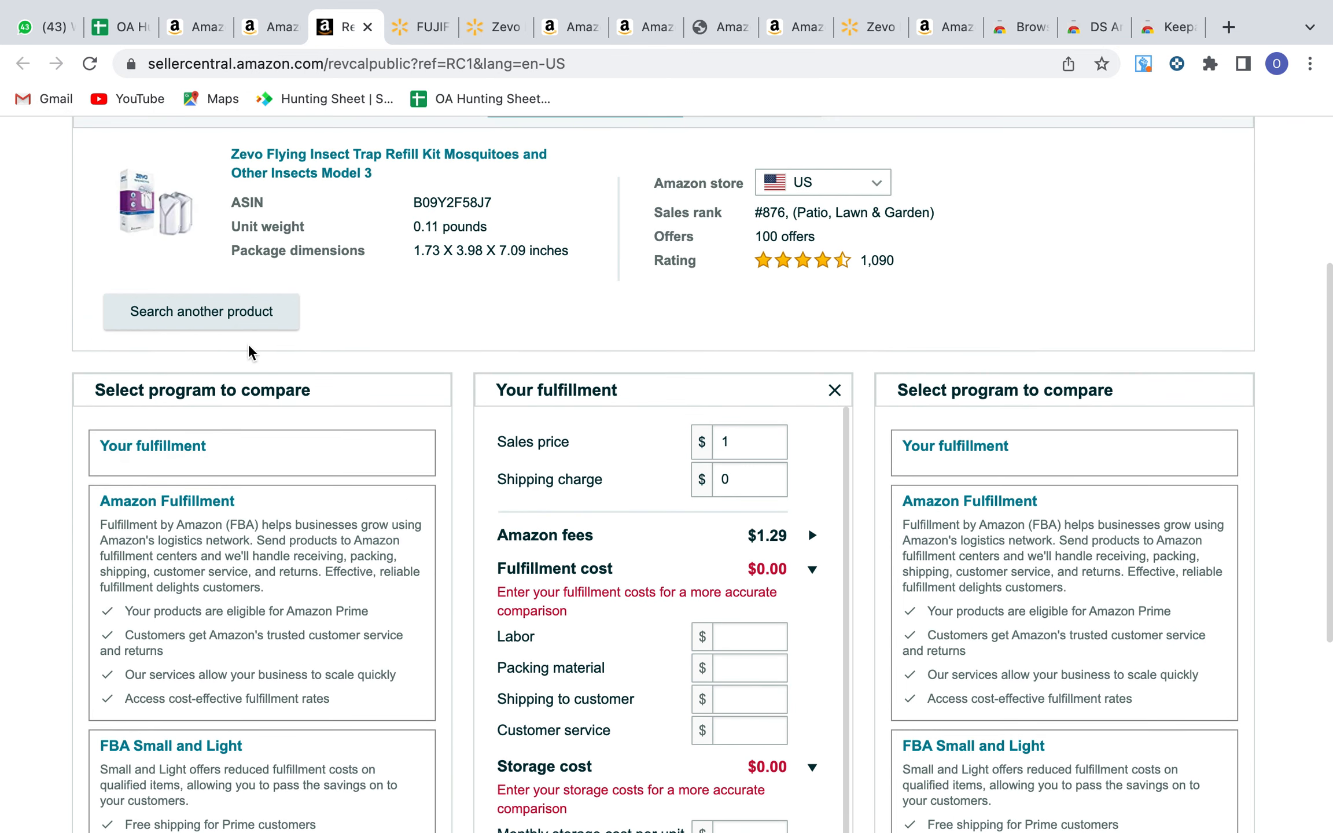
{"action": "left_click", "coordinate": [219, 312]}
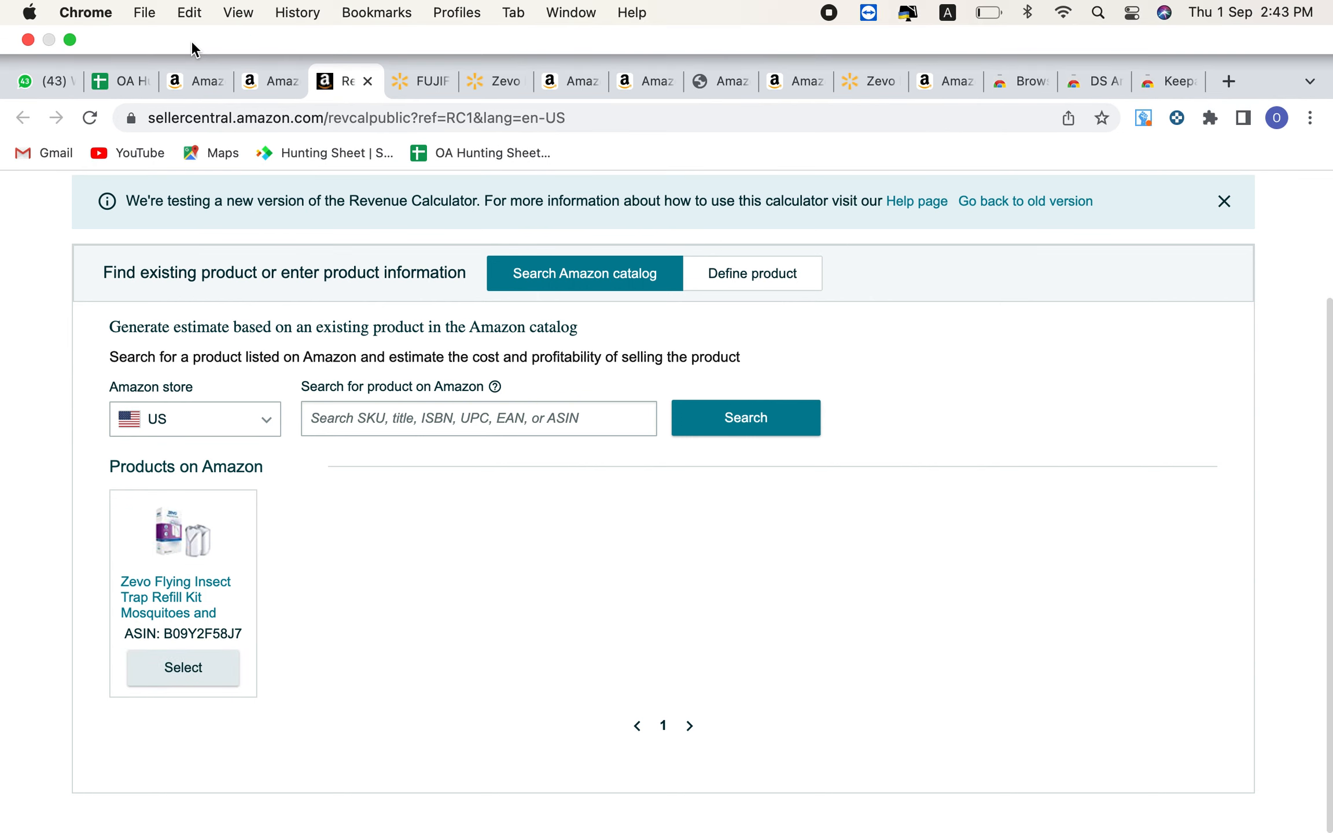
{"action": "left_click", "coordinate": [181, 26]}
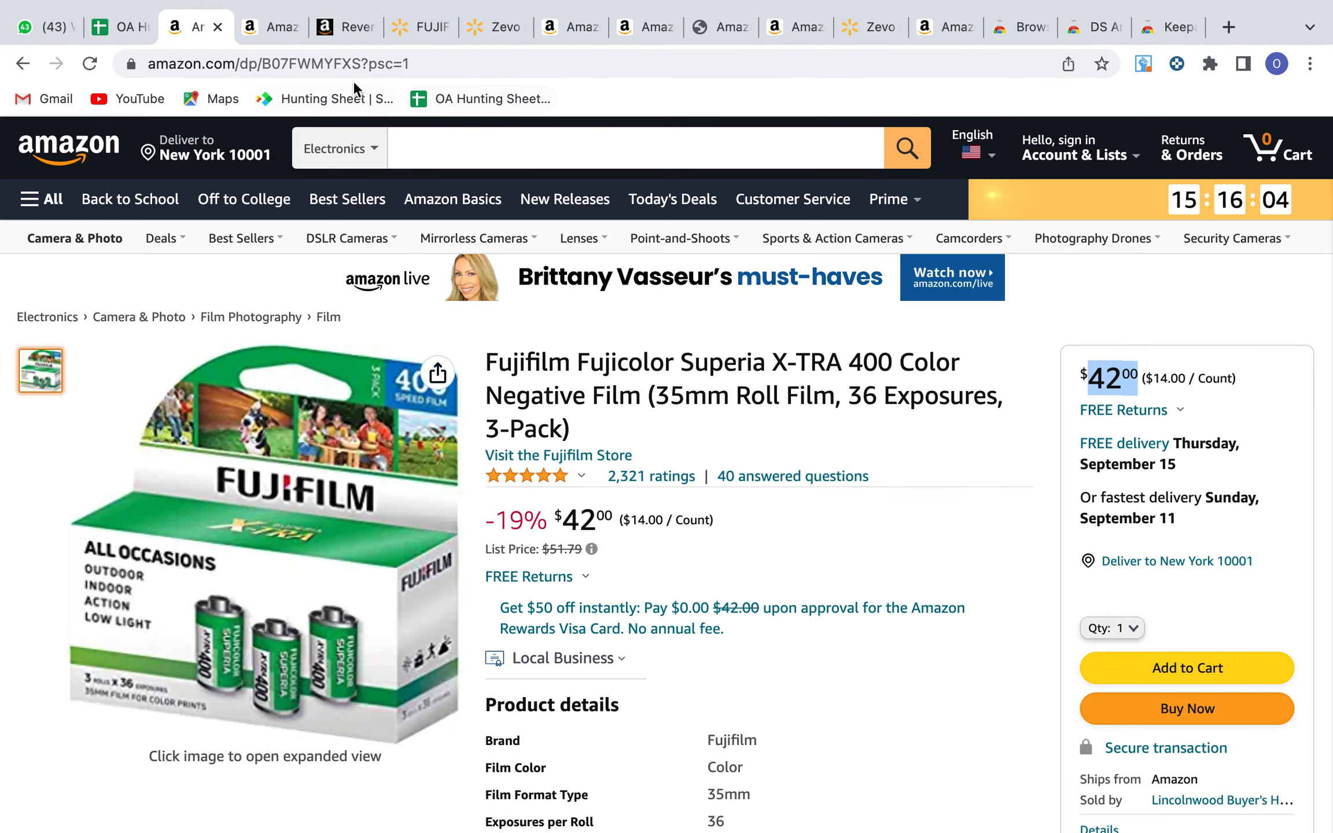
{"action": "left_click", "coordinate": [326, 61]}
{"action": "left_click", "coordinate": [326, 61]}
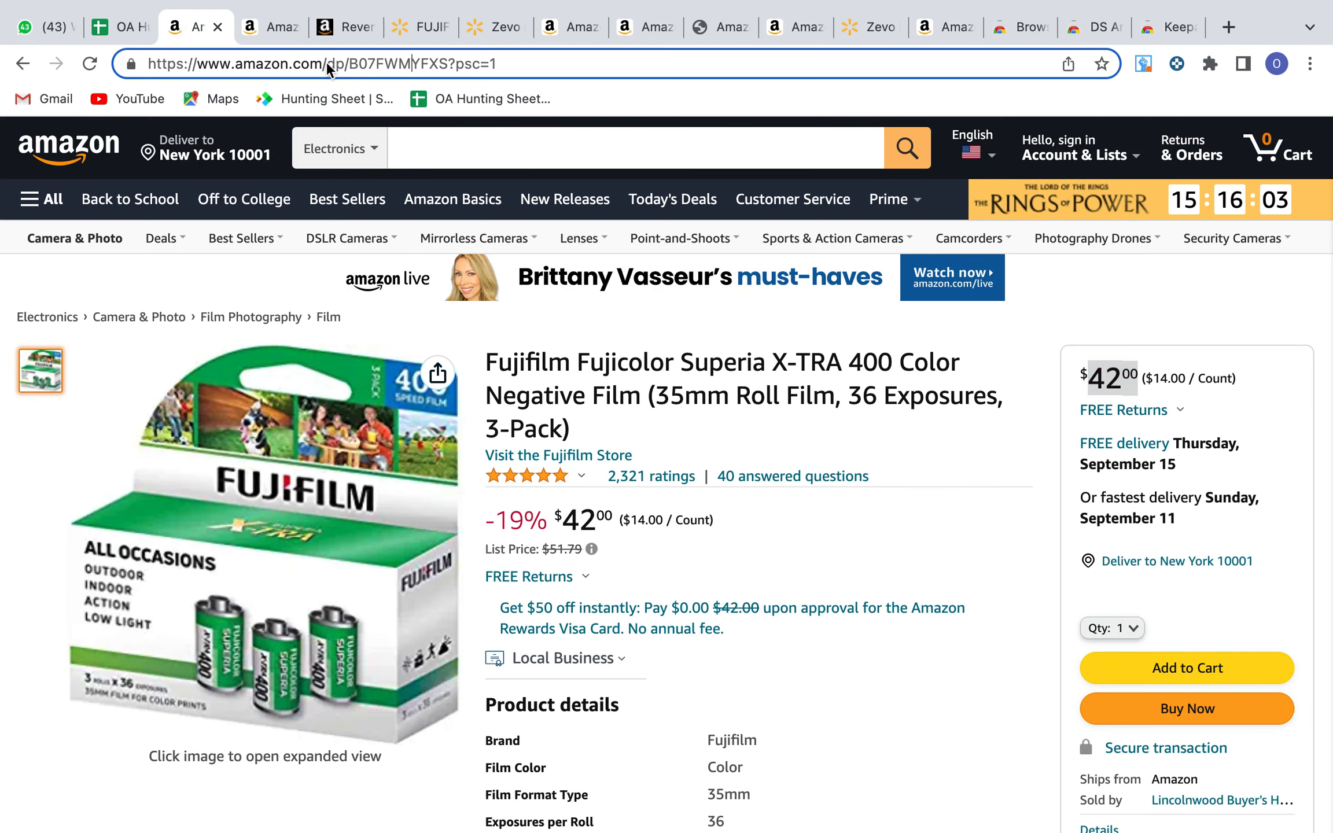
{"action": "double_click", "coordinate": [367, 63]}
{"action": "key", "text": "super+c"}
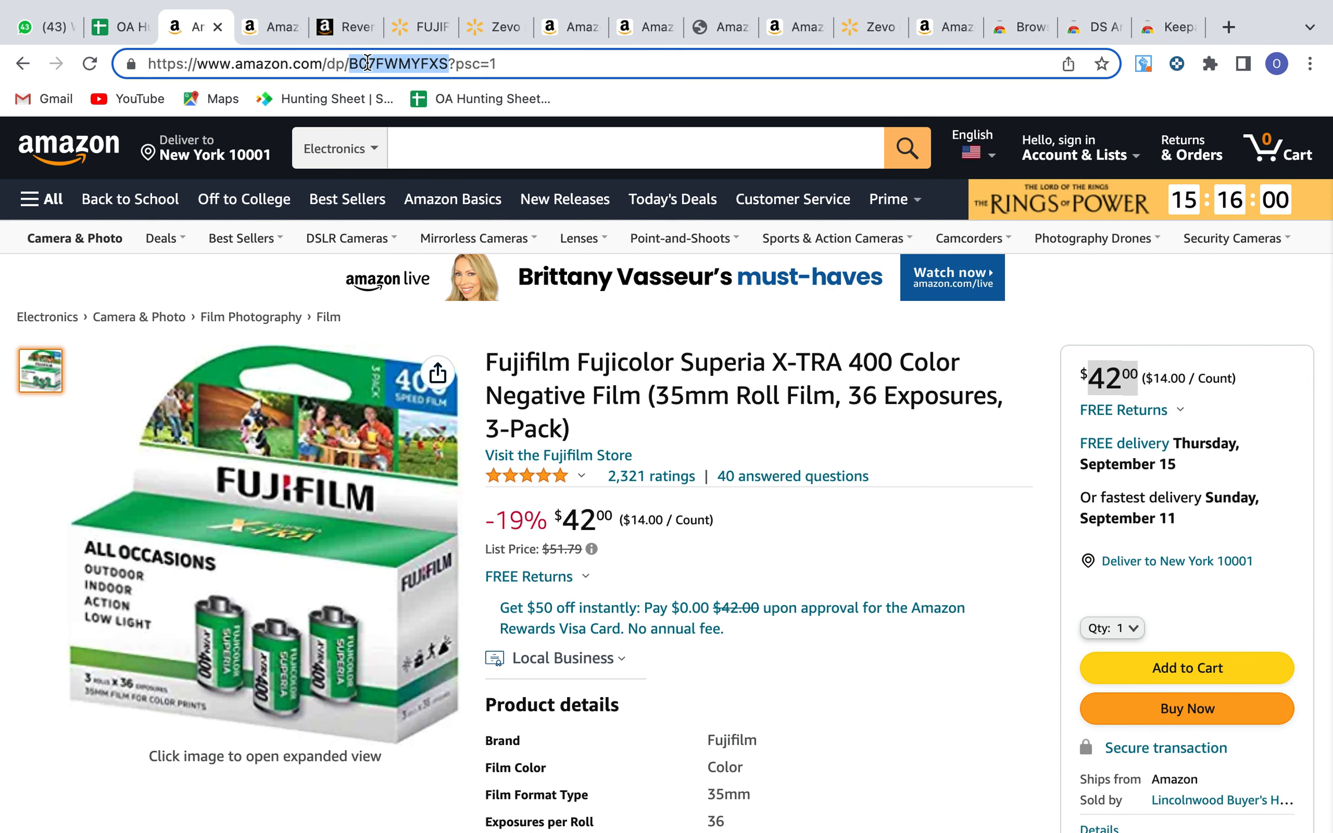
Step: Try to look up the Fujifilm film in the Revenue Calculator's US catalog using ASIN B07FWMYFXS
{"action": "left_click", "coordinate": [346, 27]}
{"action": "left_click", "coordinate": [433, 418]}
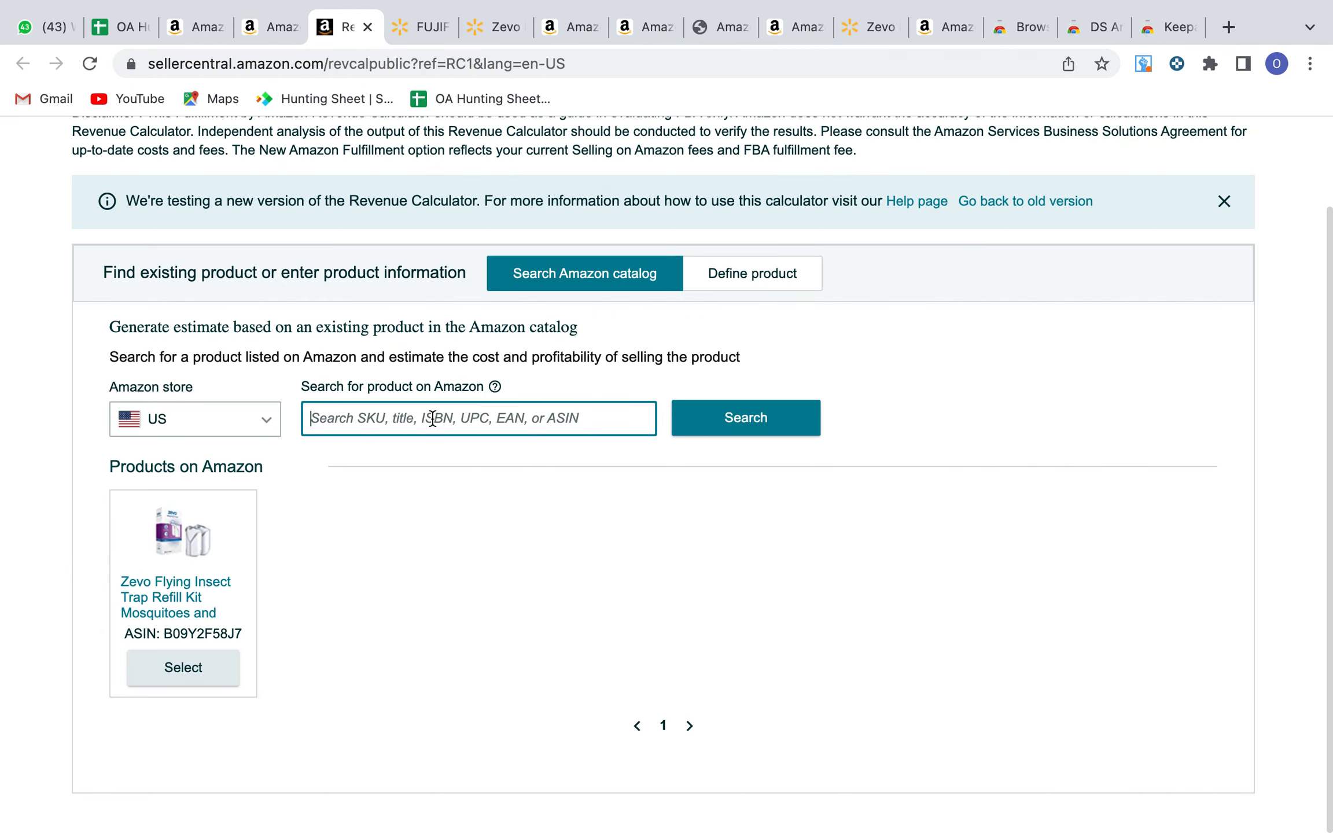
{"action": "key", "text": "super+v"}
{"action": "left_click", "coordinate": [742, 431]}
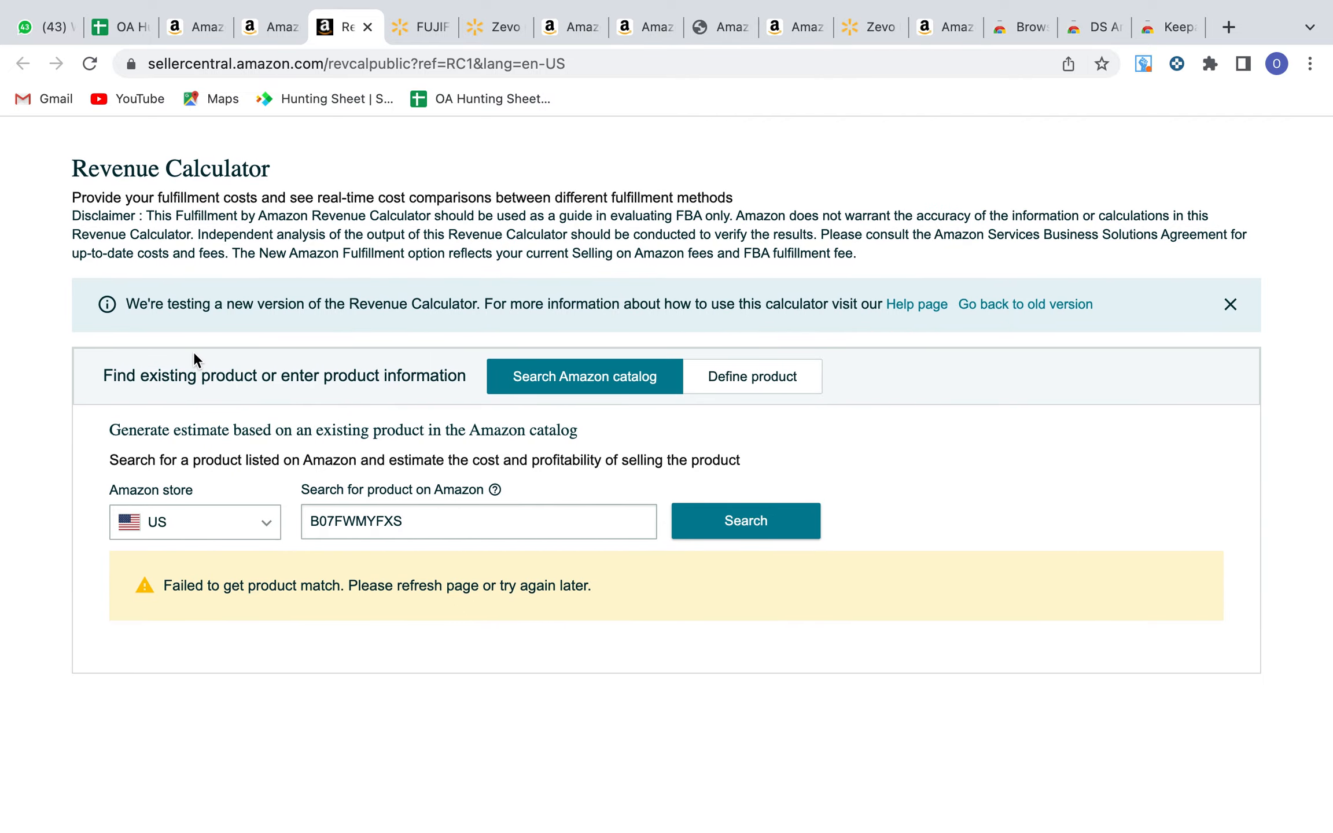
{"action": "key", "text": "F11"}
{"action": "key", "text": "F11"}
Step: Set the Amazon Fee for the product in row 2 of the OA Hunting Sheet to 6.3
{"action": "left_click", "coordinate": [117, 30]}
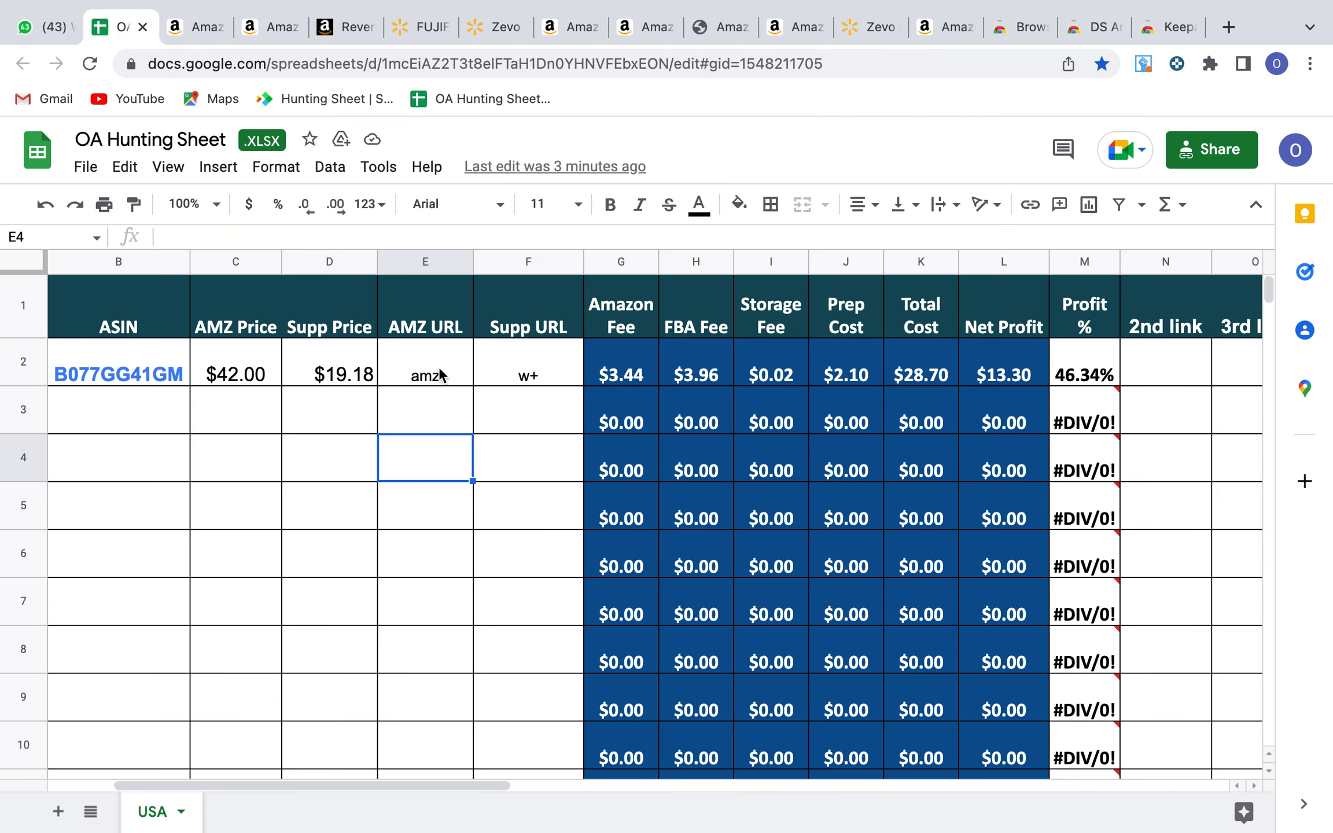
{"action": "left_click", "coordinate": [616, 388]}
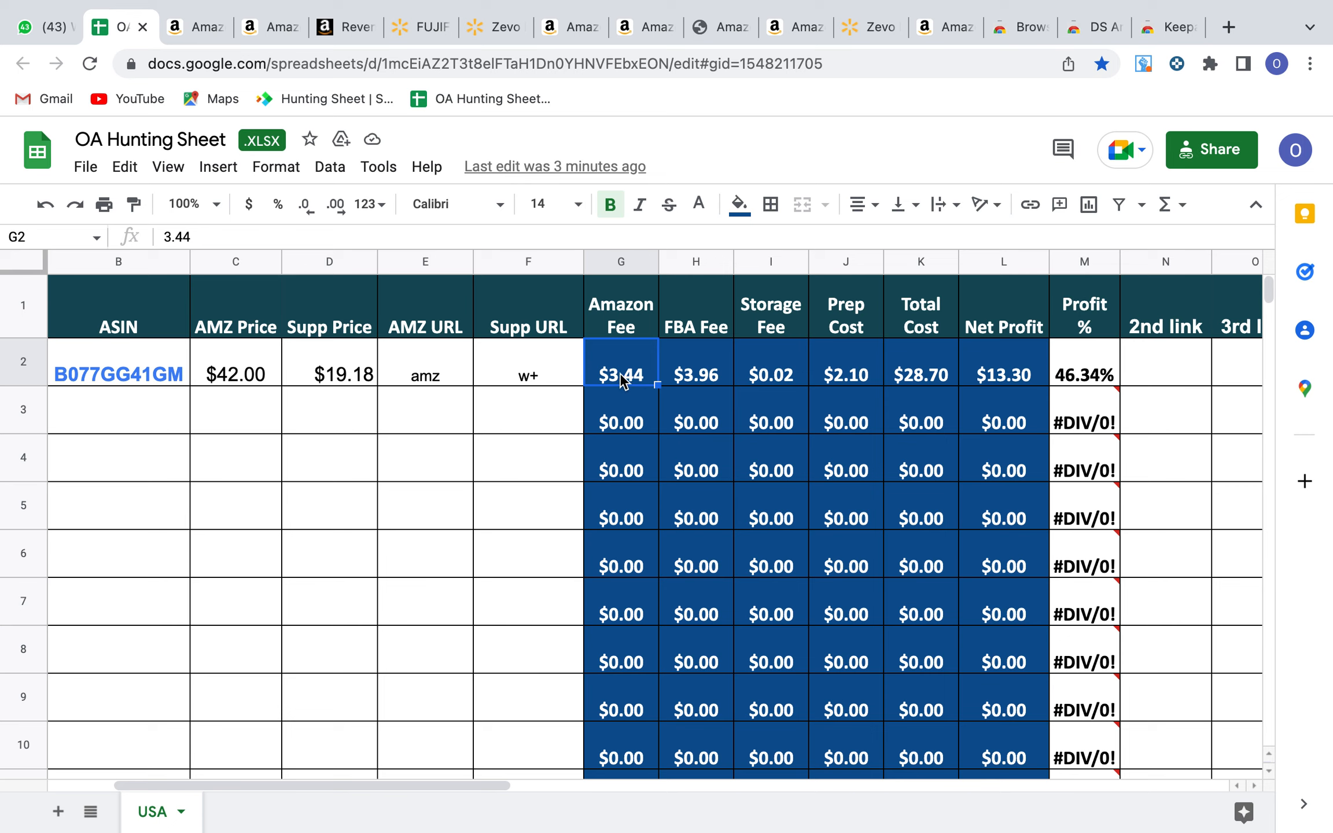
{"action": "type", "text": "6.3"}
{"action": "left_click", "coordinate": [697, 376]}
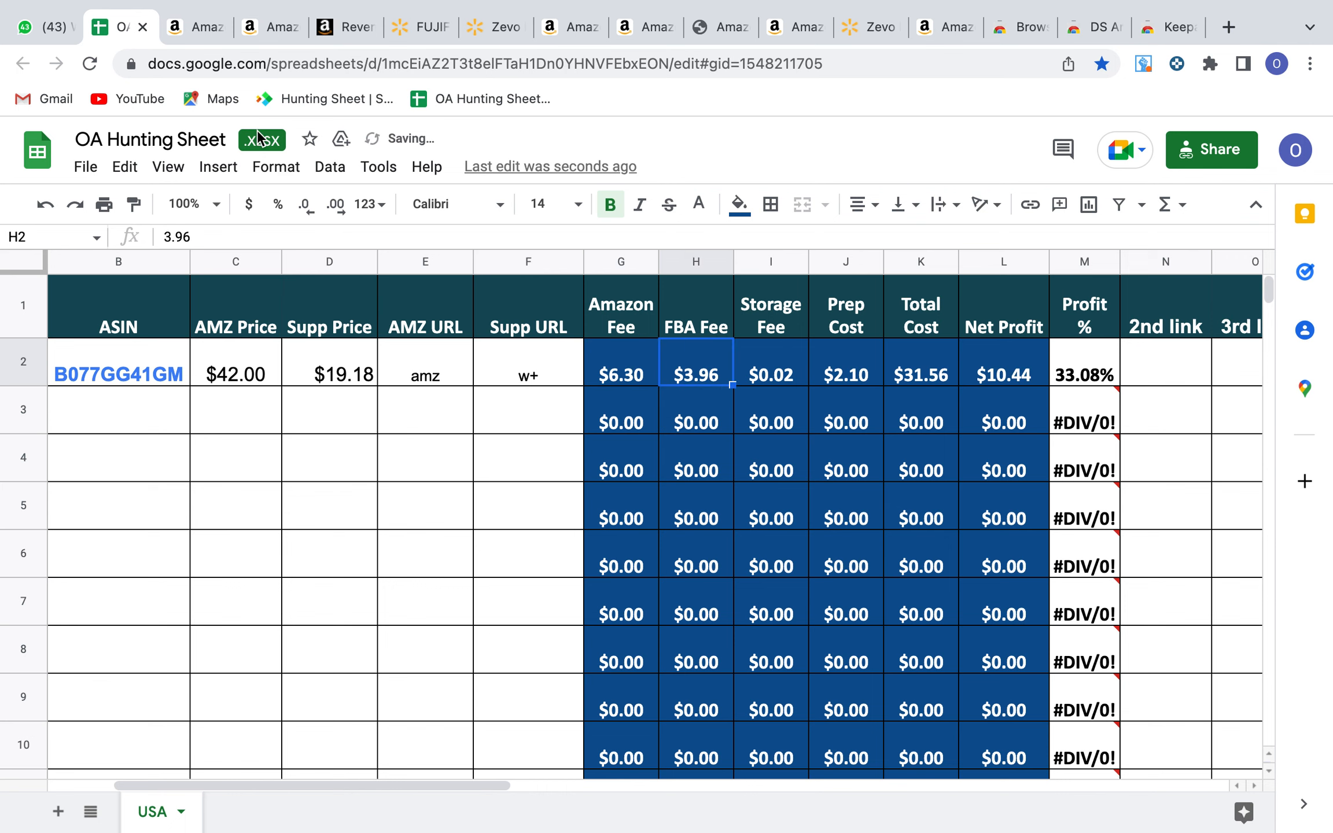
Step: Check the product dimensions and item weight in the Fujifilm listing's product information
{"action": "left_click", "coordinate": [196, 28]}
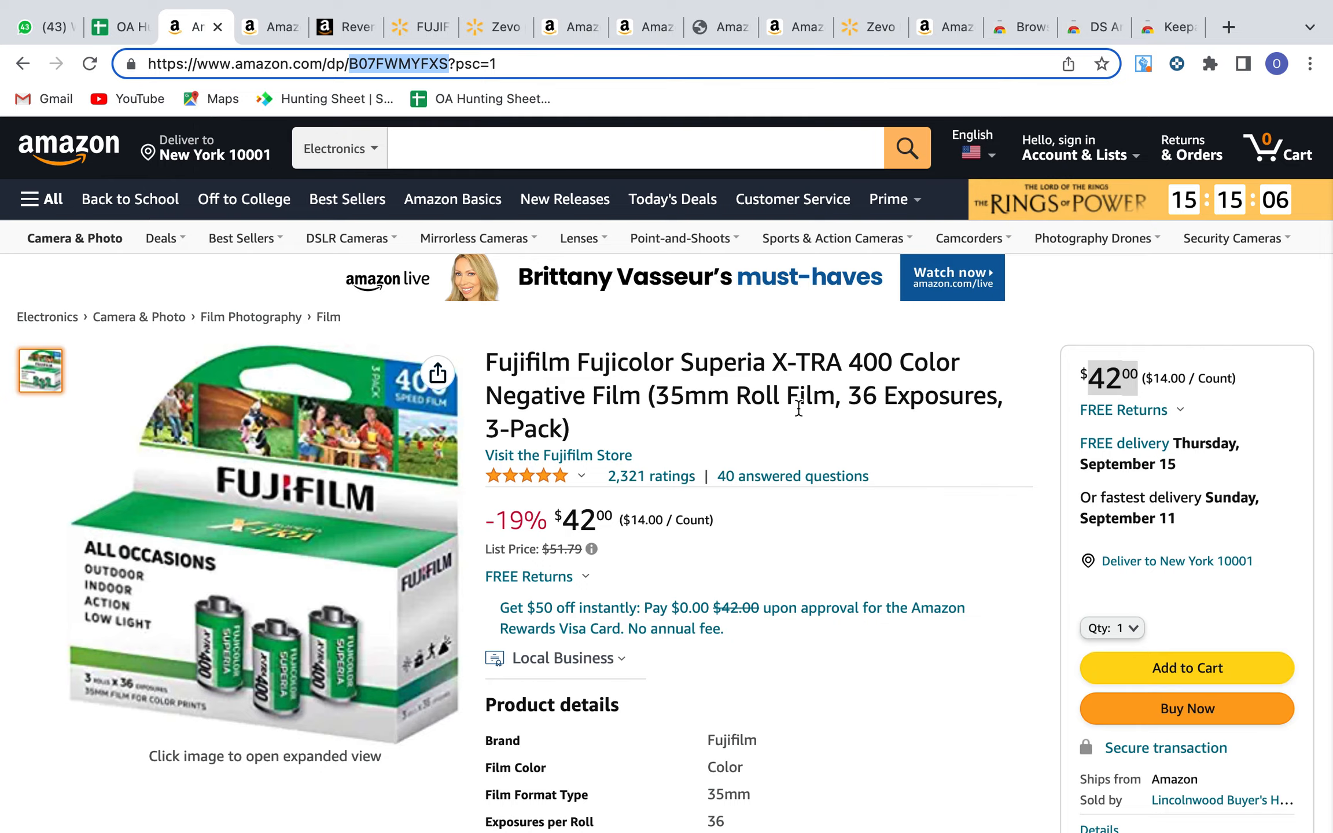
{"action": "scroll", "coordinate": [798, 414], "scroll_direction": "down", "scroll_amount": 3}
{"action": "scroll", "coordinate": [569, 503], "scroll_direction": "down", "scroll_amount": 15}
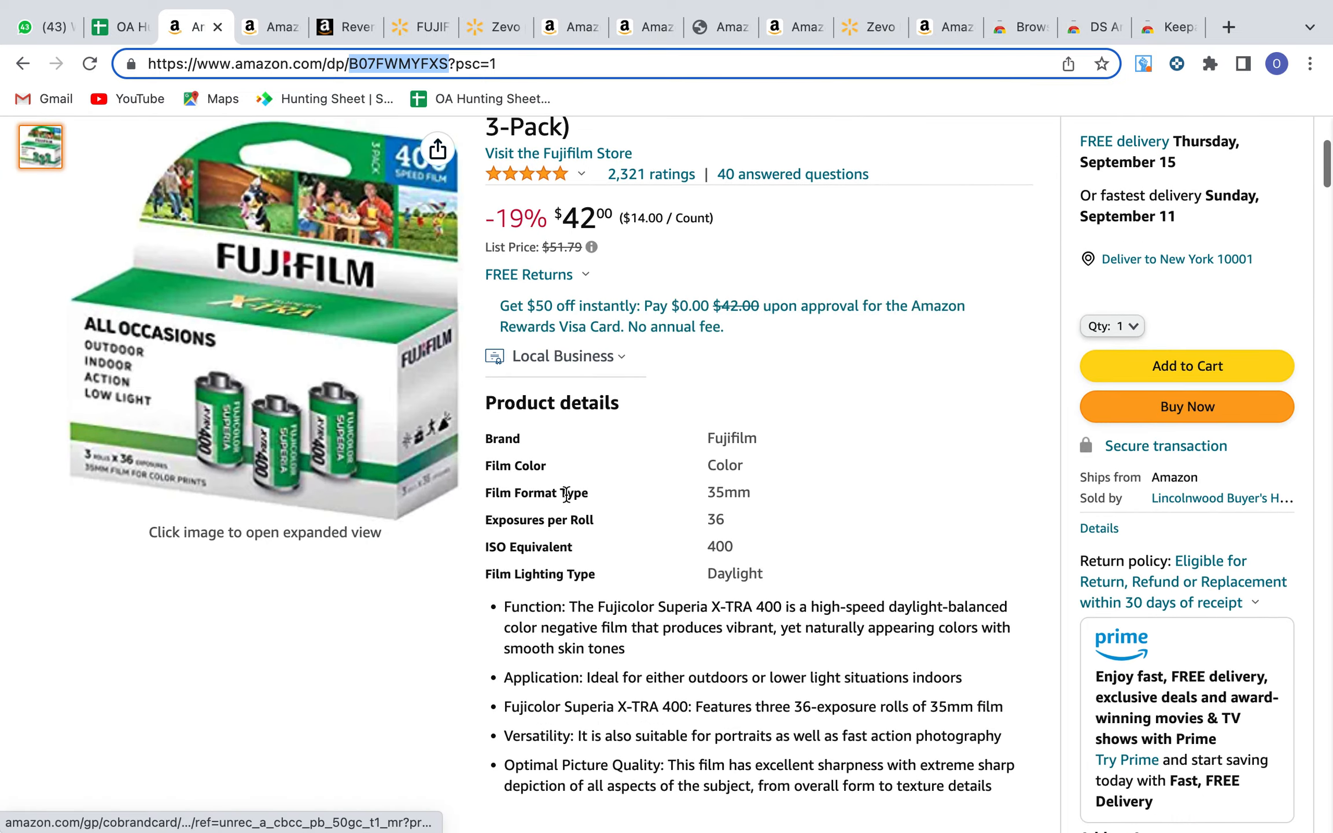
{"action": "scroll", "coordinate": [568, 502], "scroll_direction": "down", "scroll_amount": 20}
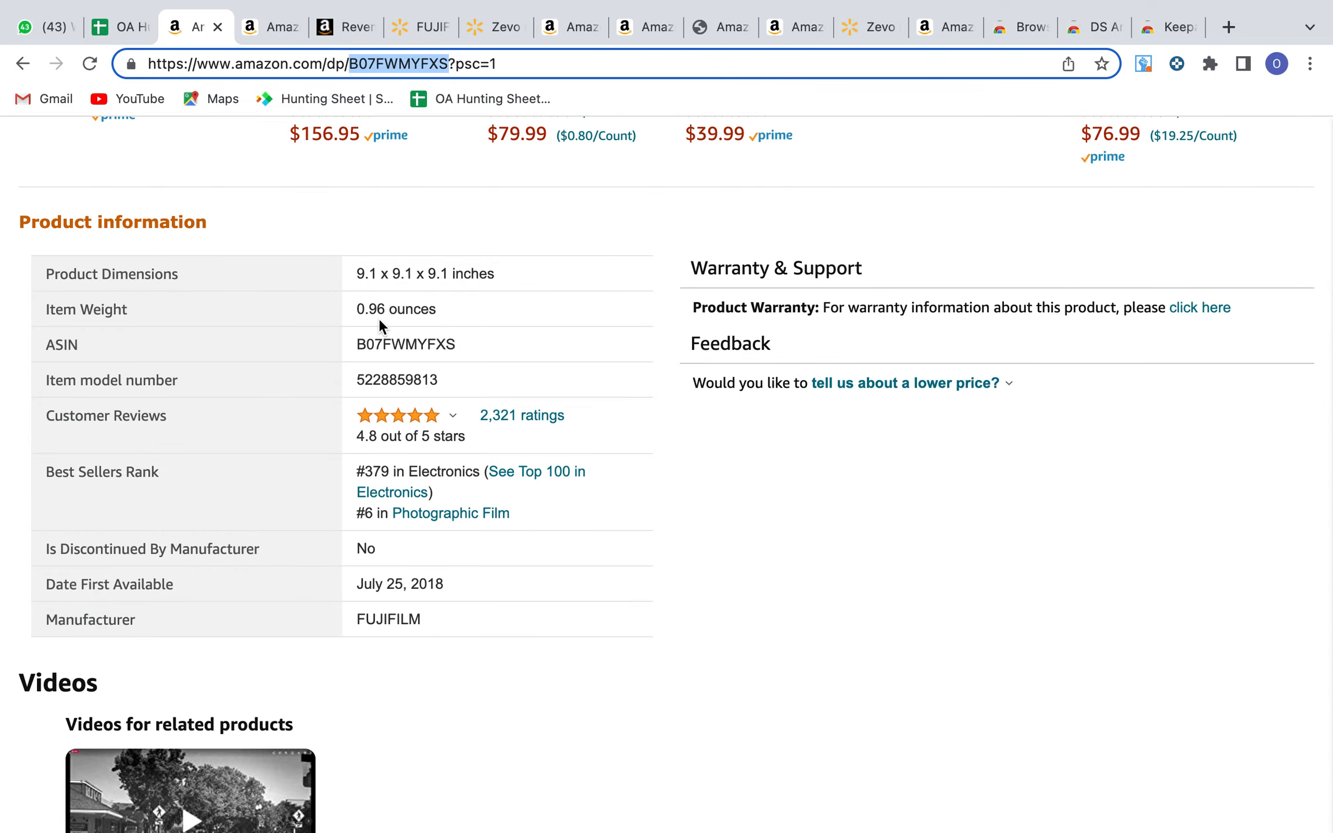
{"action": "scroll", "coordinate": [379, 322], "scroll_direction": "up", "scroll_amount": 20}
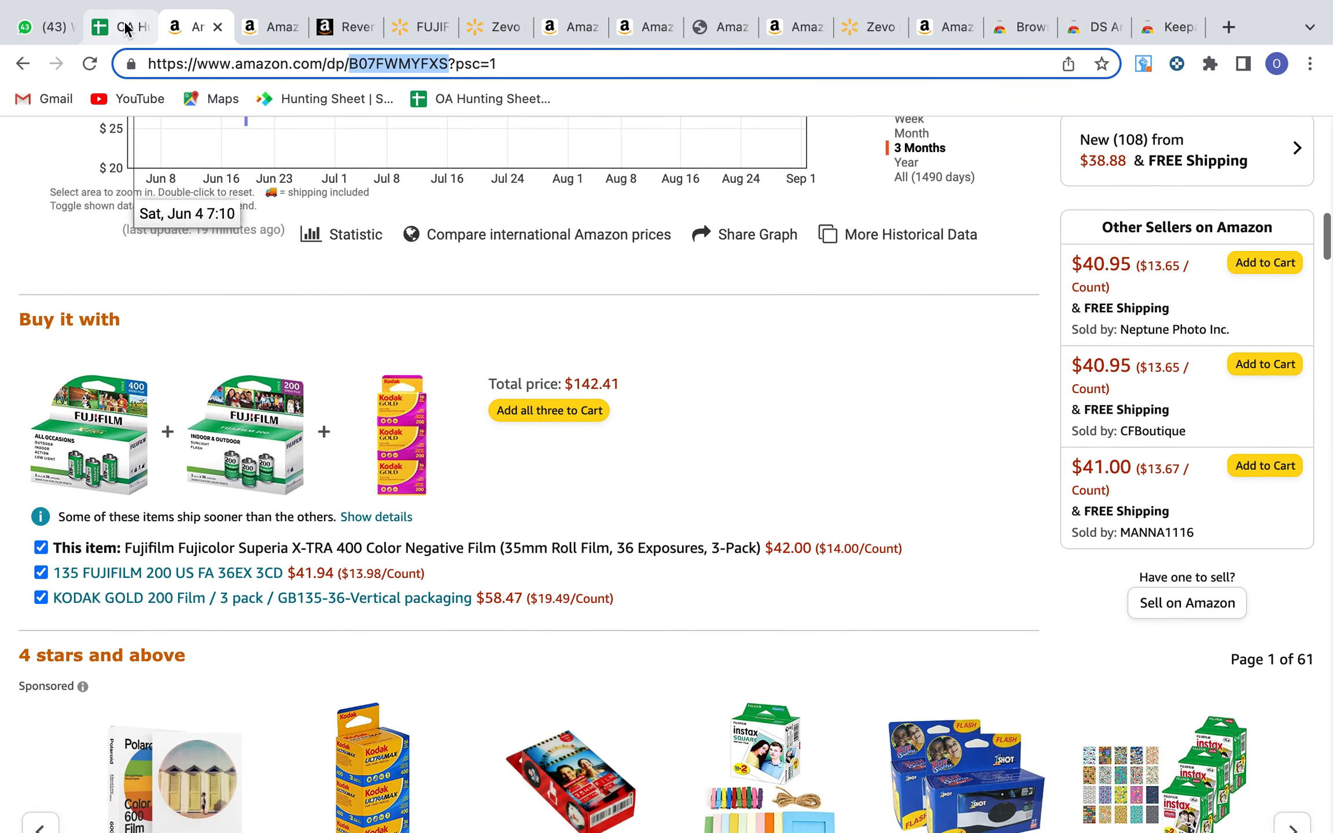
Step: Set the FBA Fee for the product in row 2 of the OA Hunting Sheet to 5
{"action": "left_click", "coordinate": [118, 26]}
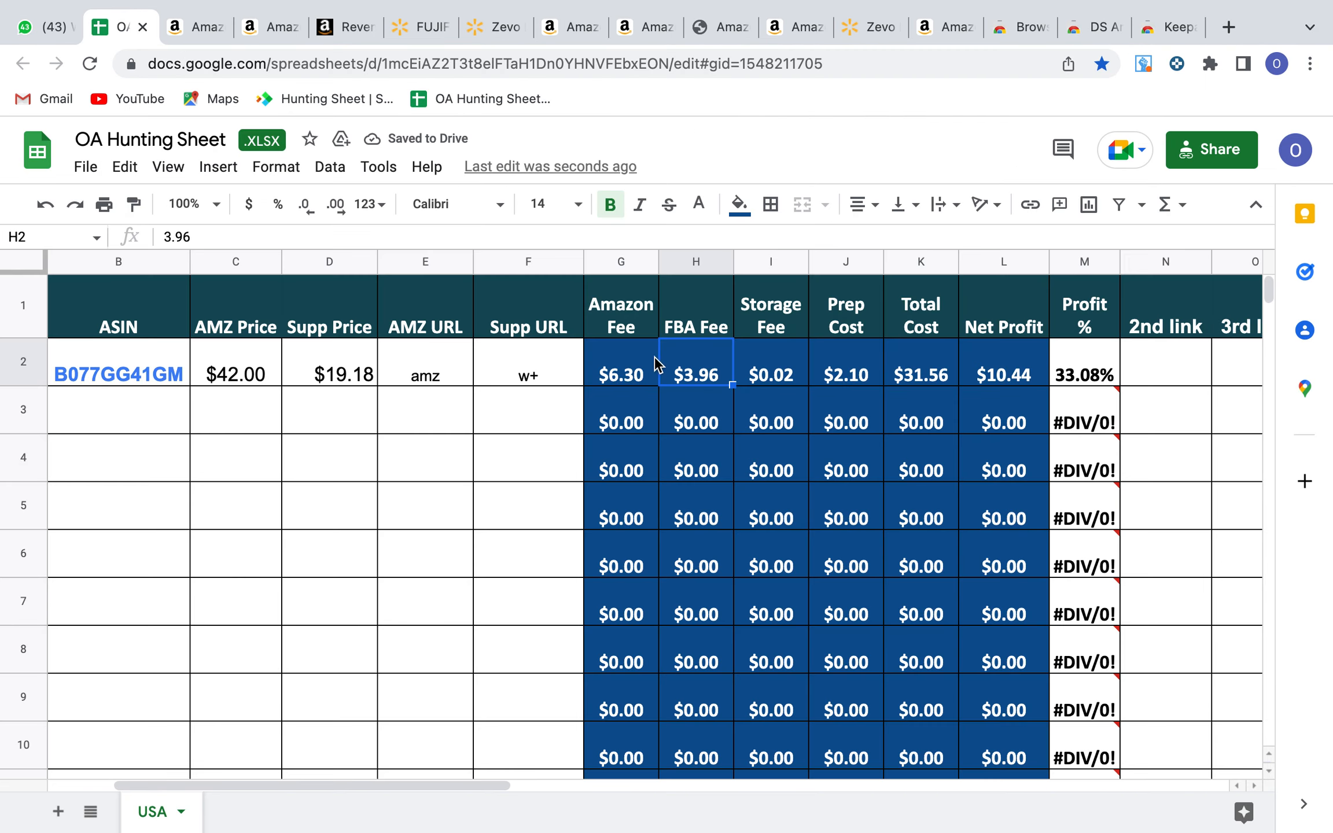
{"action": "type", "text": "6"}
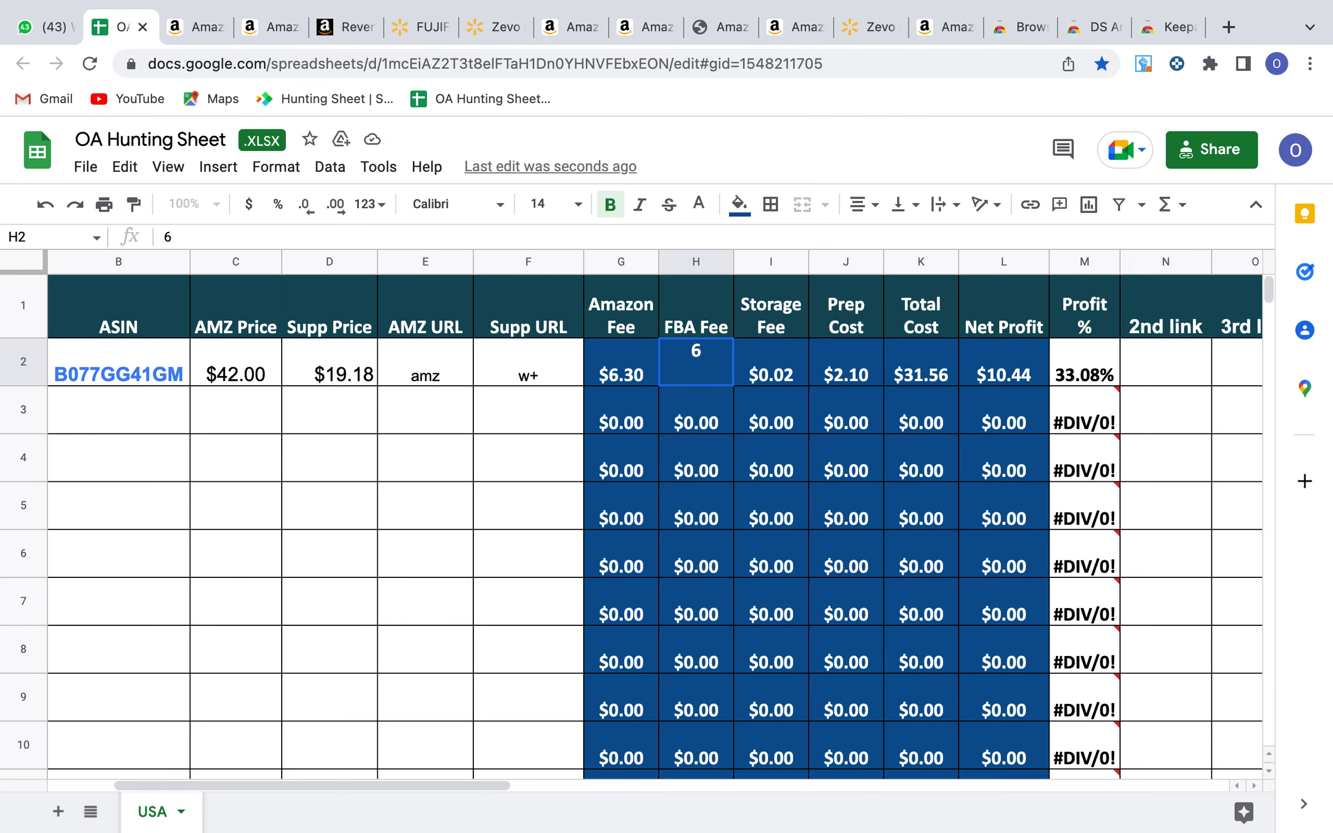
{"action": "key", "text": "BackSpace"}
{"action": "type", "text": "5"}
{"action": "left_click", "coordinate": [790, 382]}
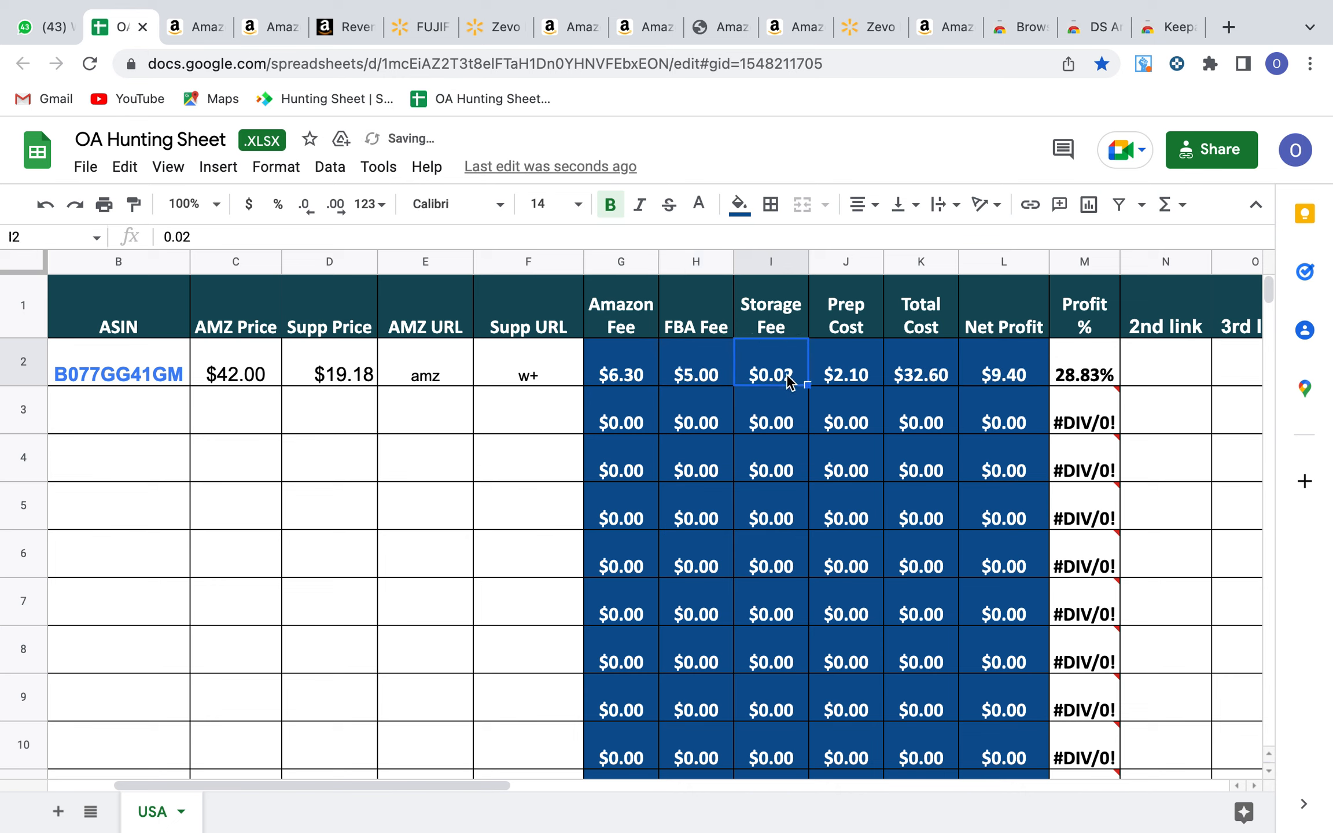
Step: Set row 2's Storage Fee to 4 and select the same product's Prep Cost cell
{"action": "type", "text": "4"}
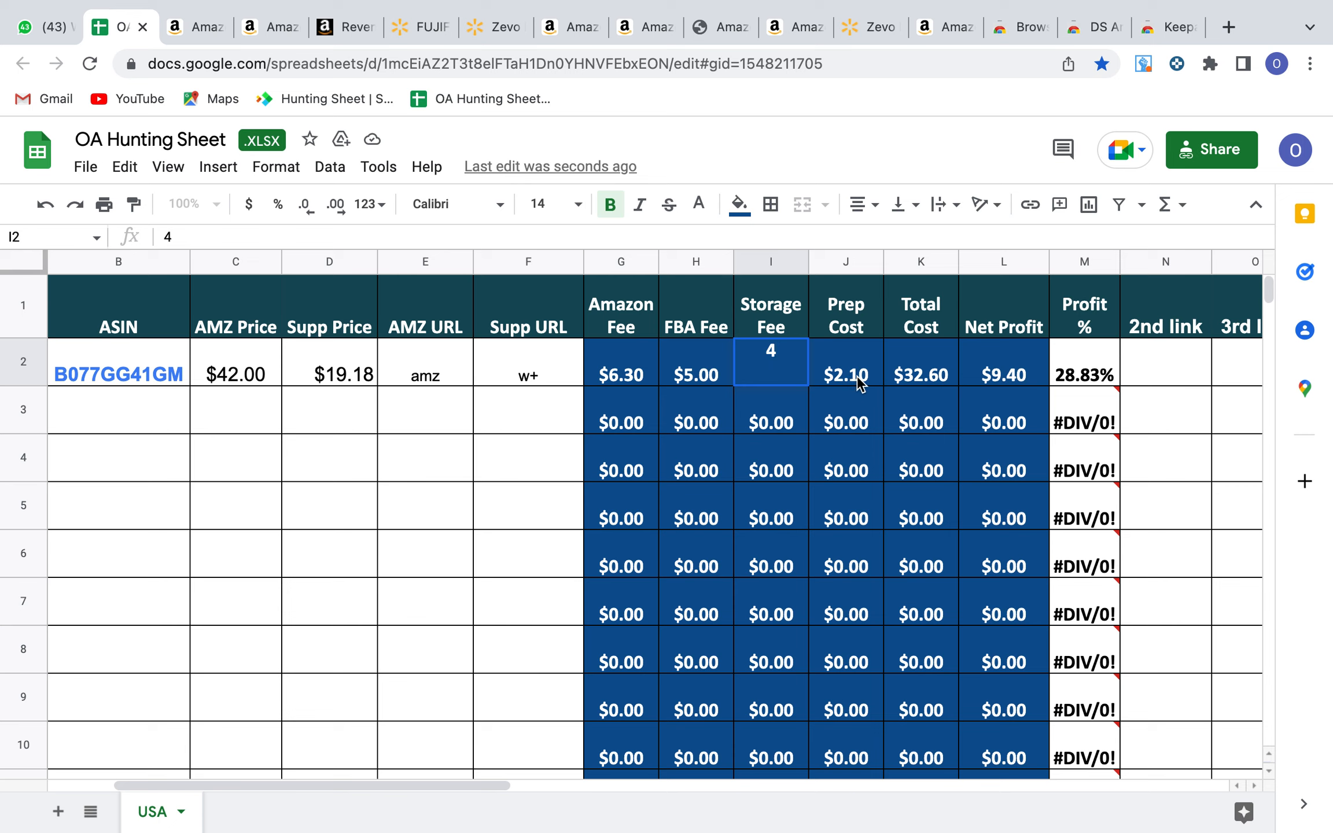
{"action": "left_click", "coordinate": [861, 383]}
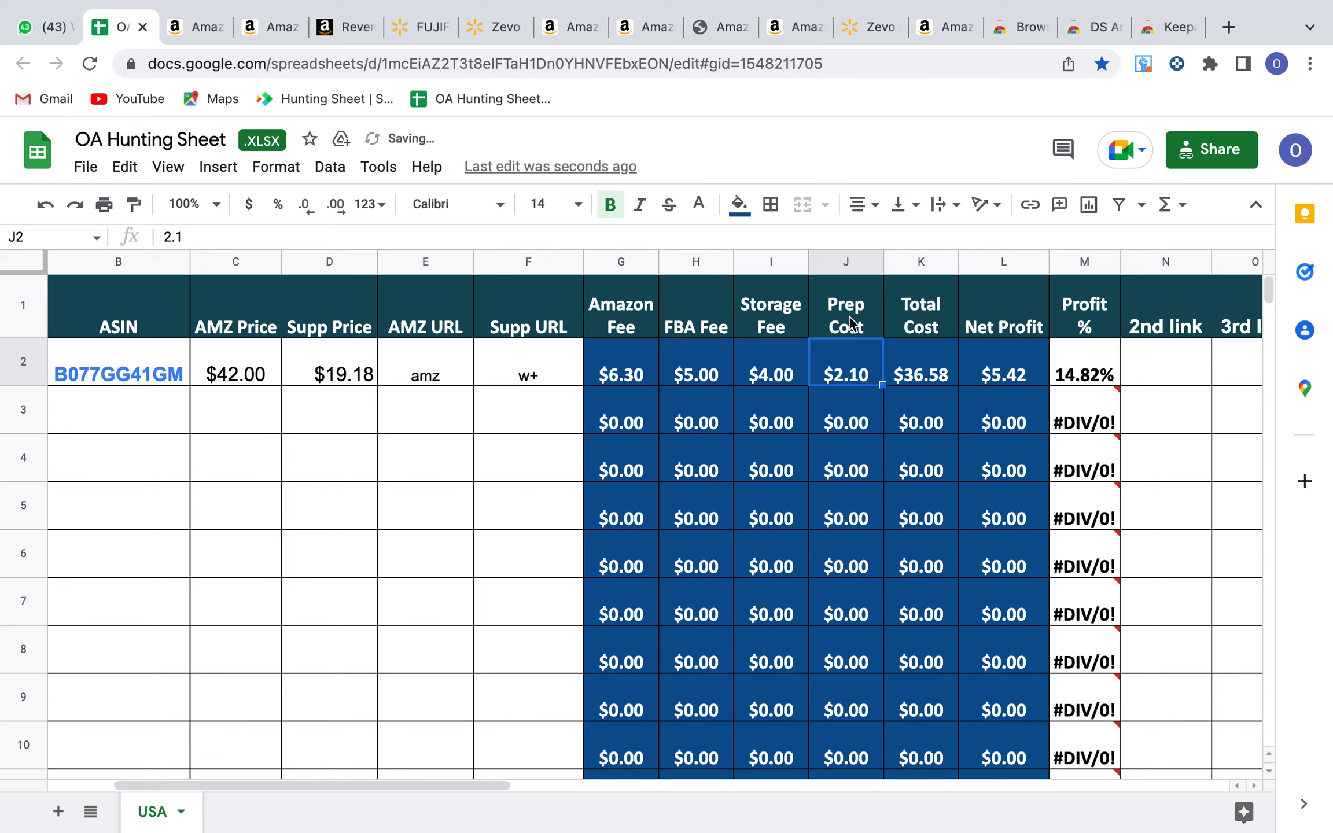
{"action": "left_click", "coordinate": [833, 261]}
{"action": "left_click", "coordinate": [842, 371]}
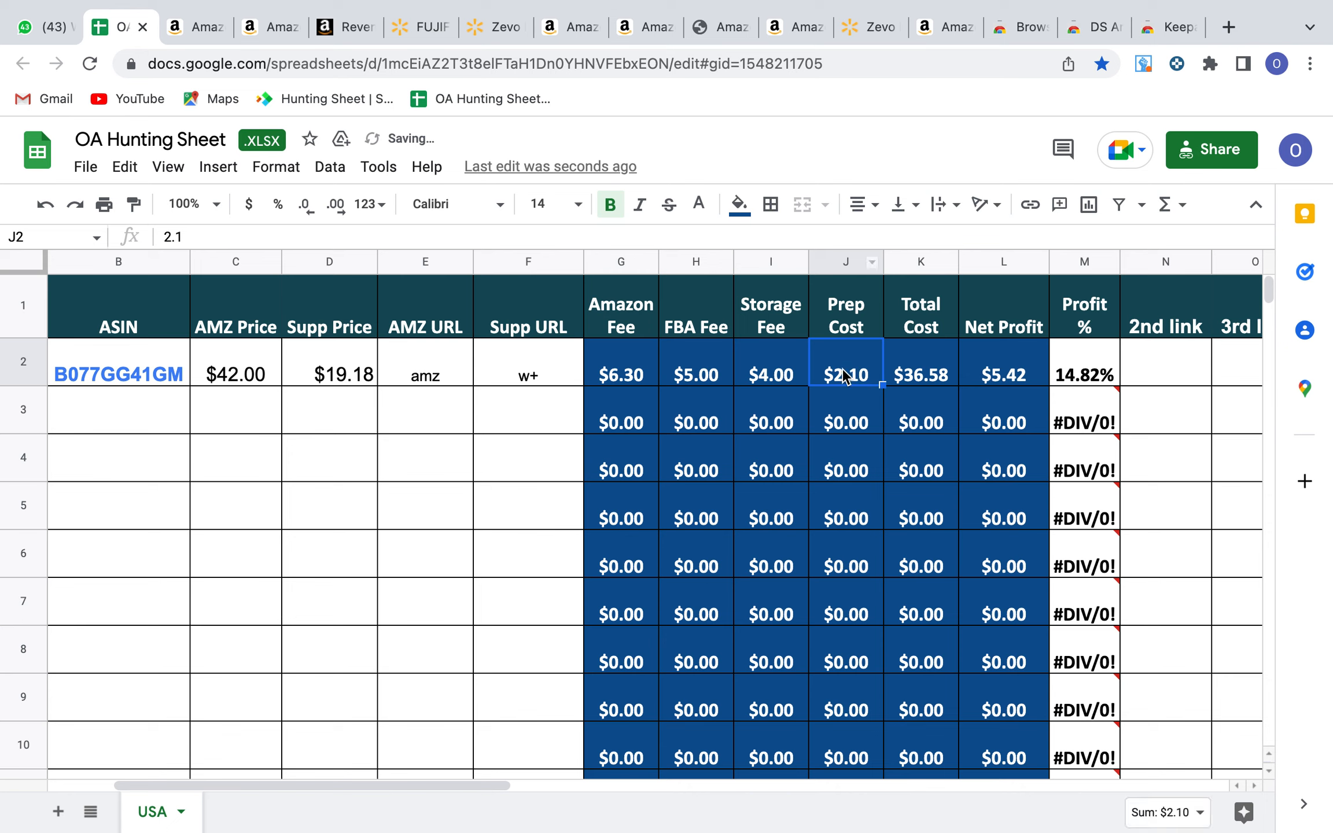